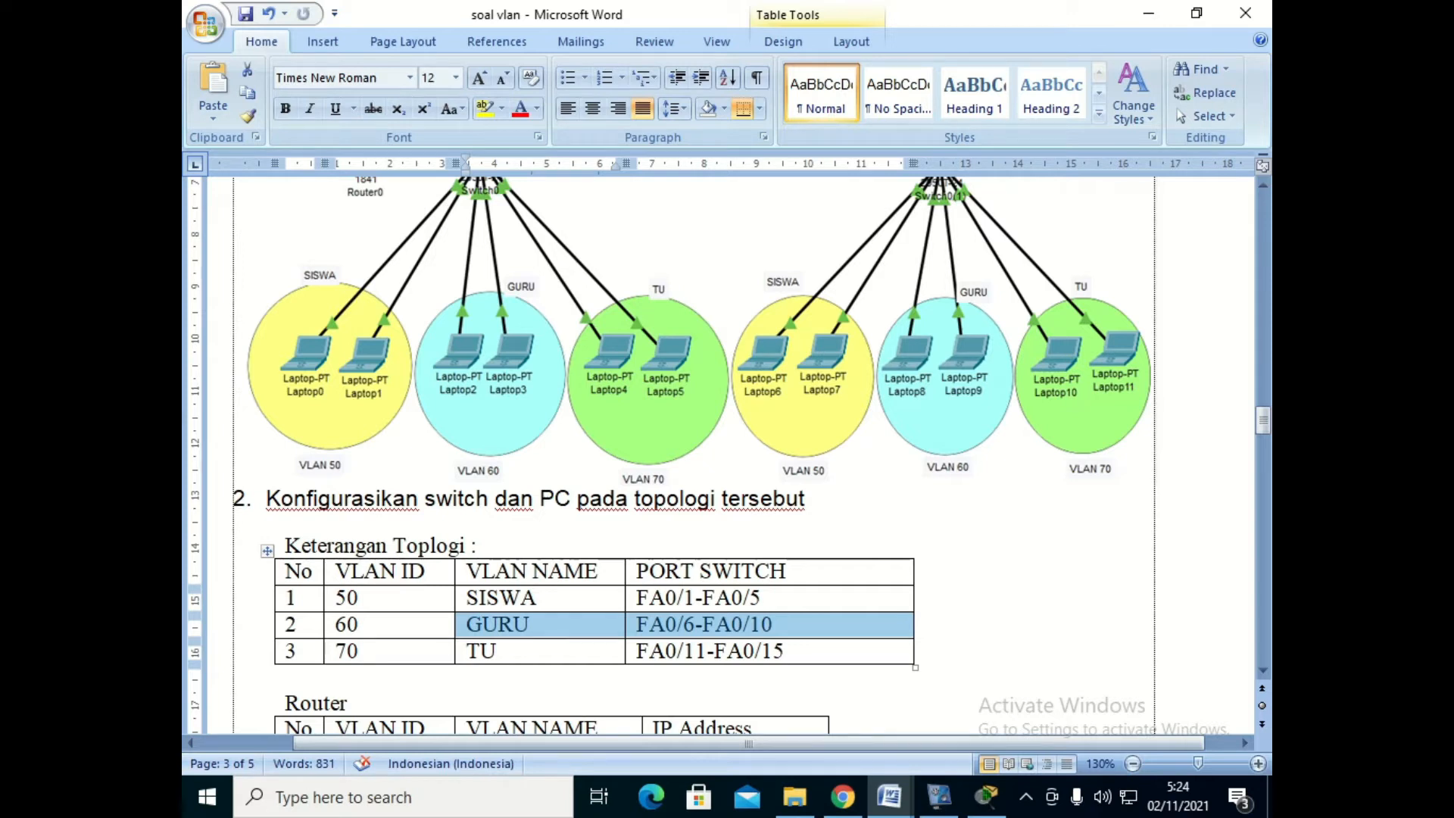
- Review the VLAN and port table, the router IP addresses, and the laptop IP subnets for switch 1
click(336, 650)
drag(336, 651, 682, 651)
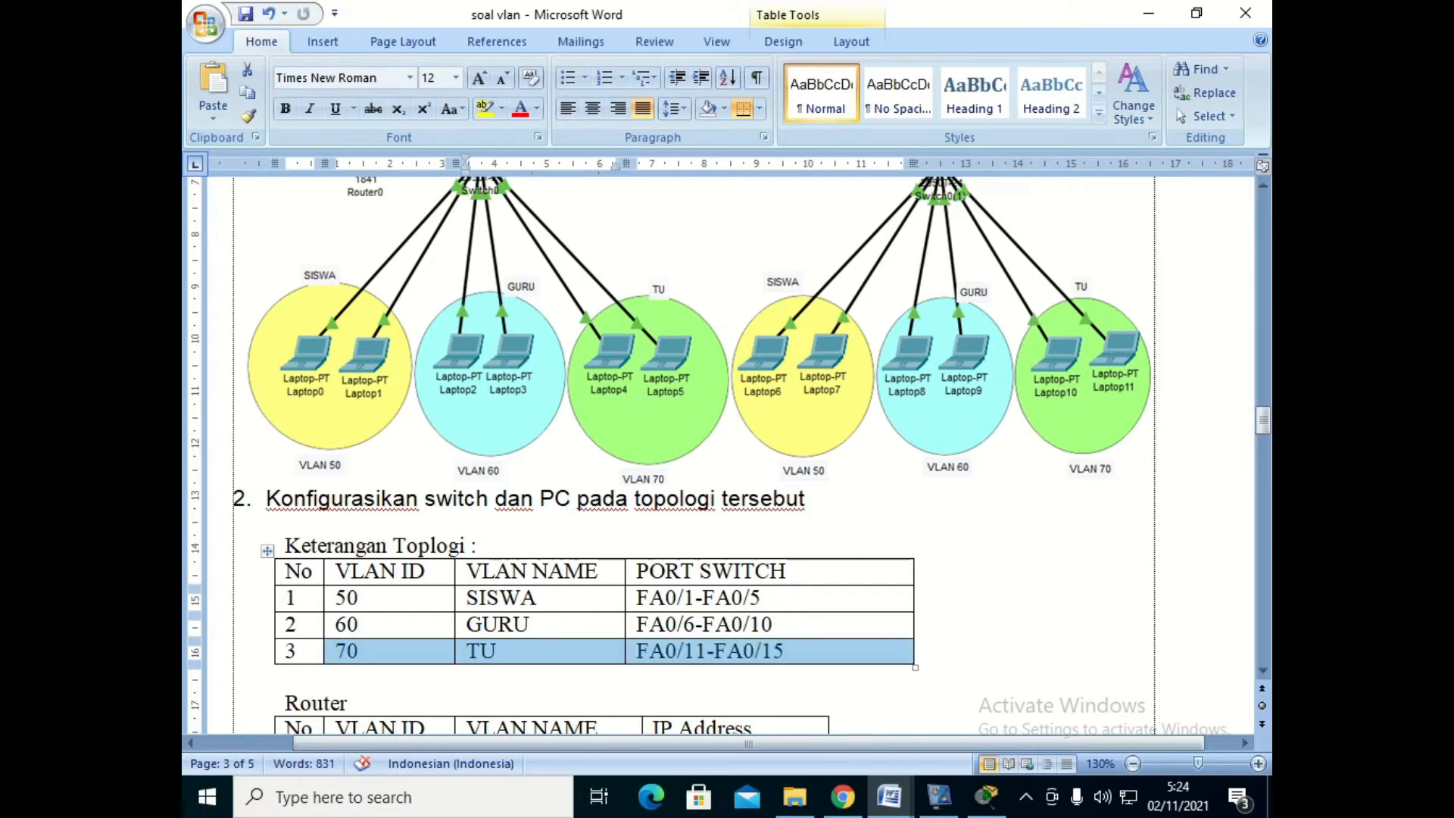
scroll(727, 455, down, 1)
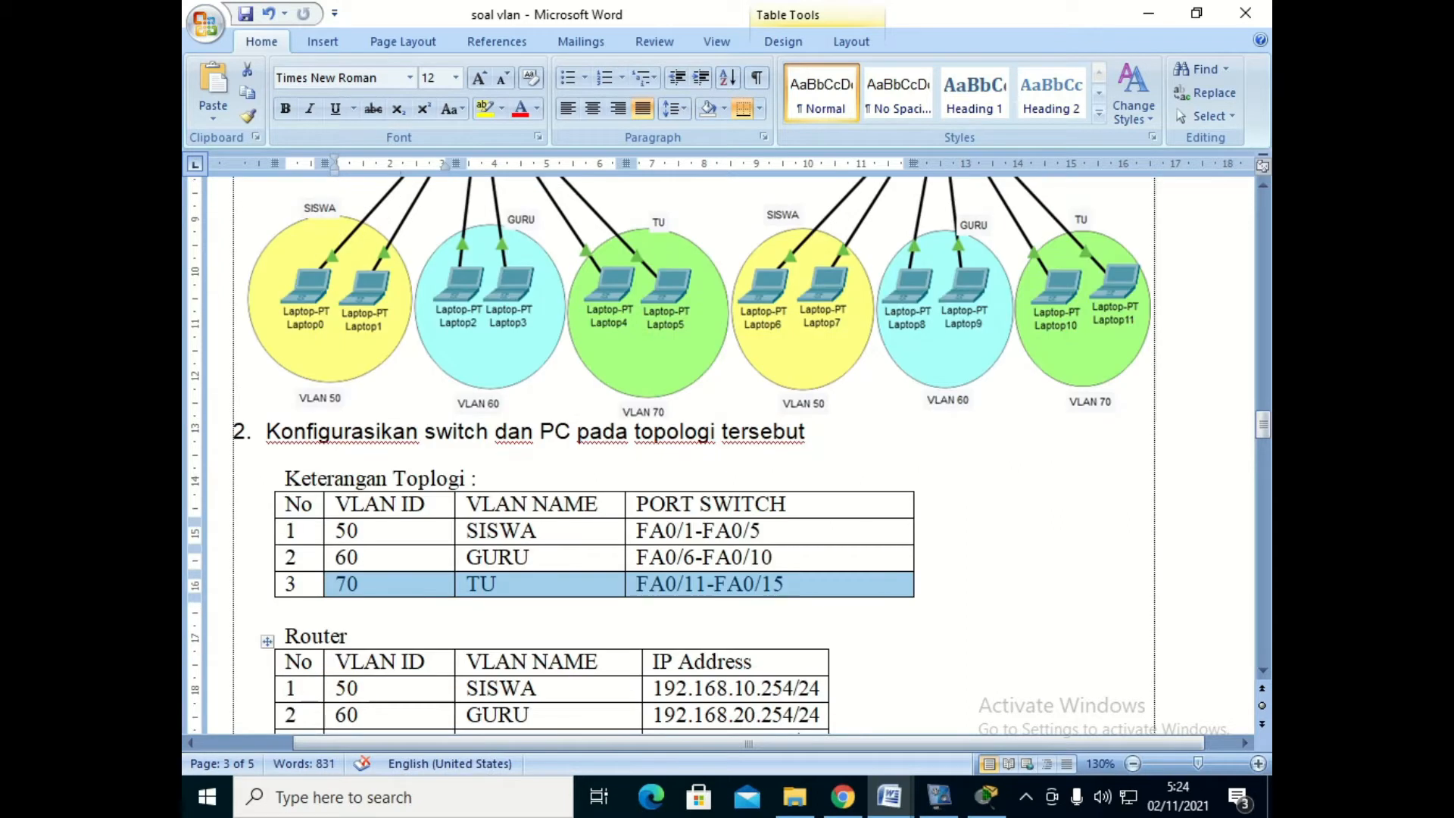
scroll(726, 455, down, 1)
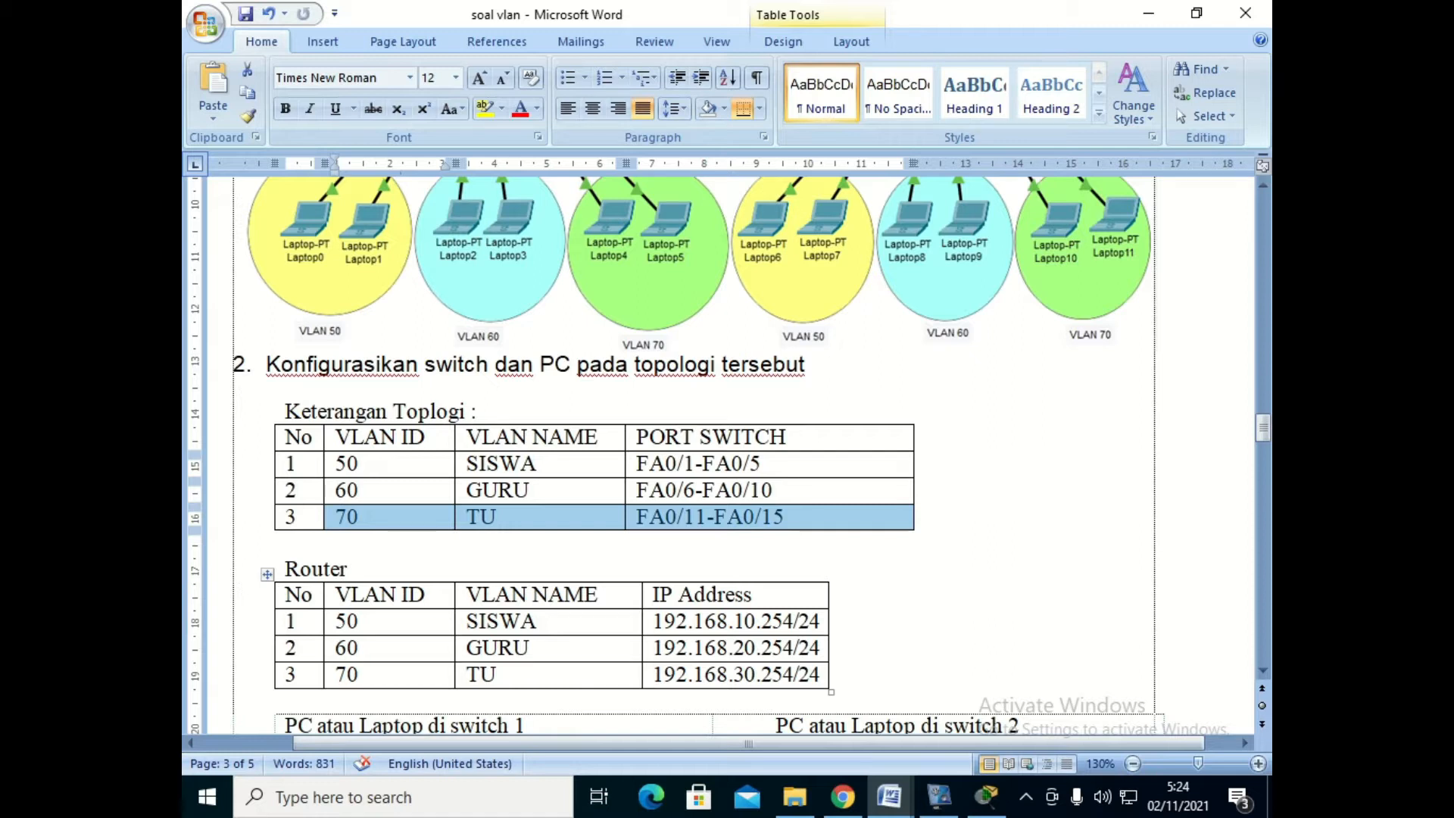
drag(653, 620, 793, 620)
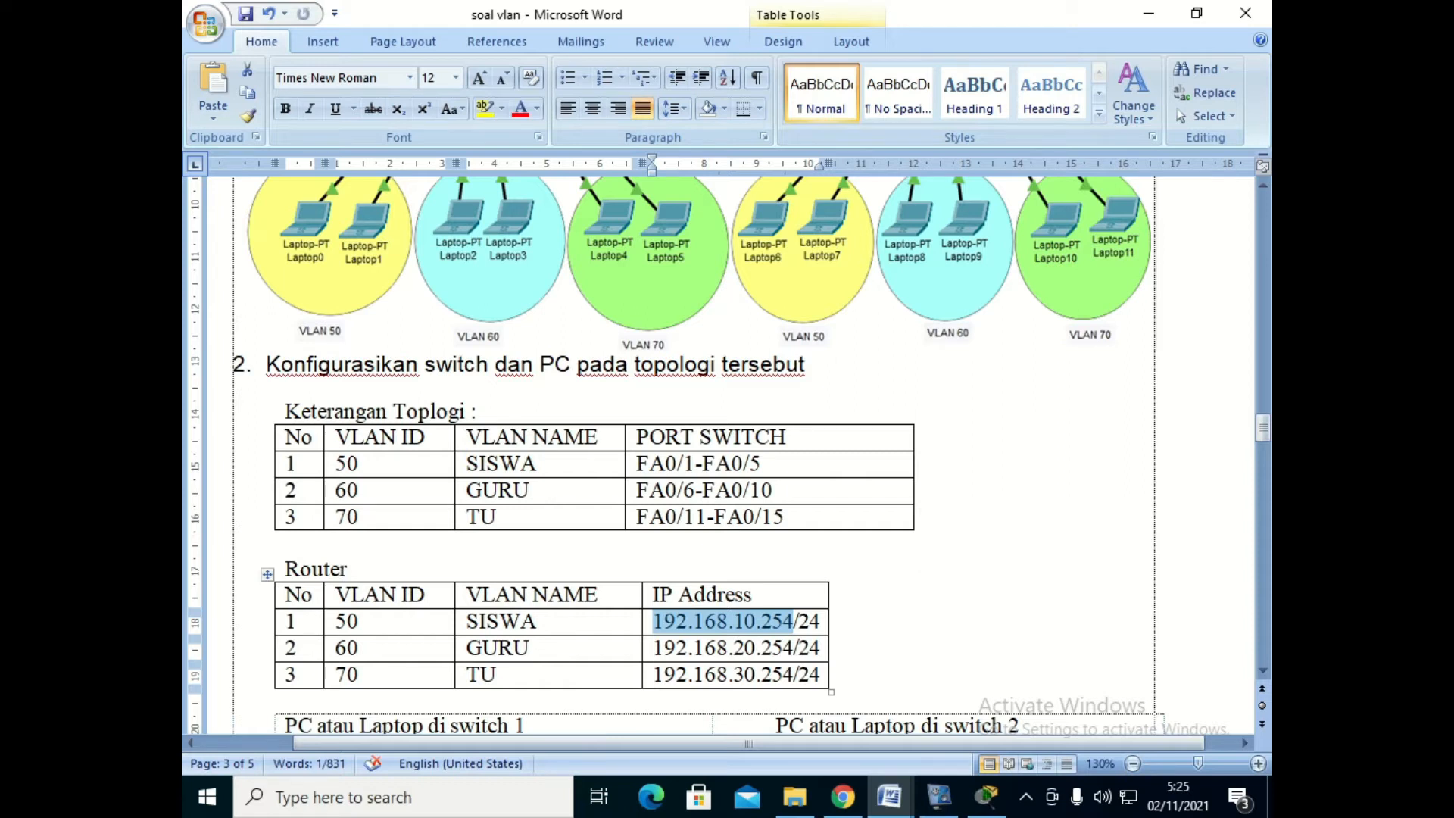
scroll(693, 455, down, 6)
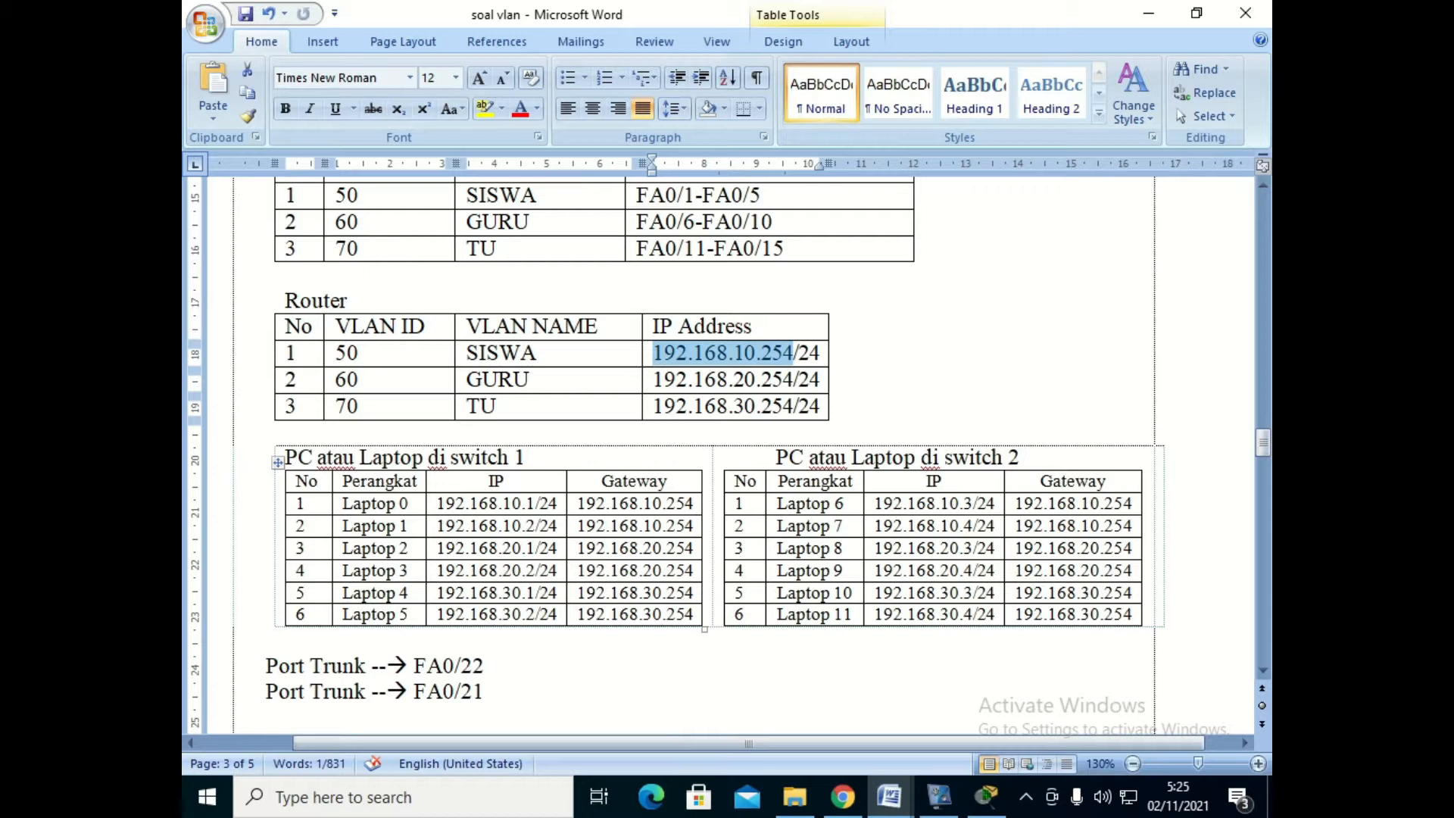
drag(522, 504, 437, 503)
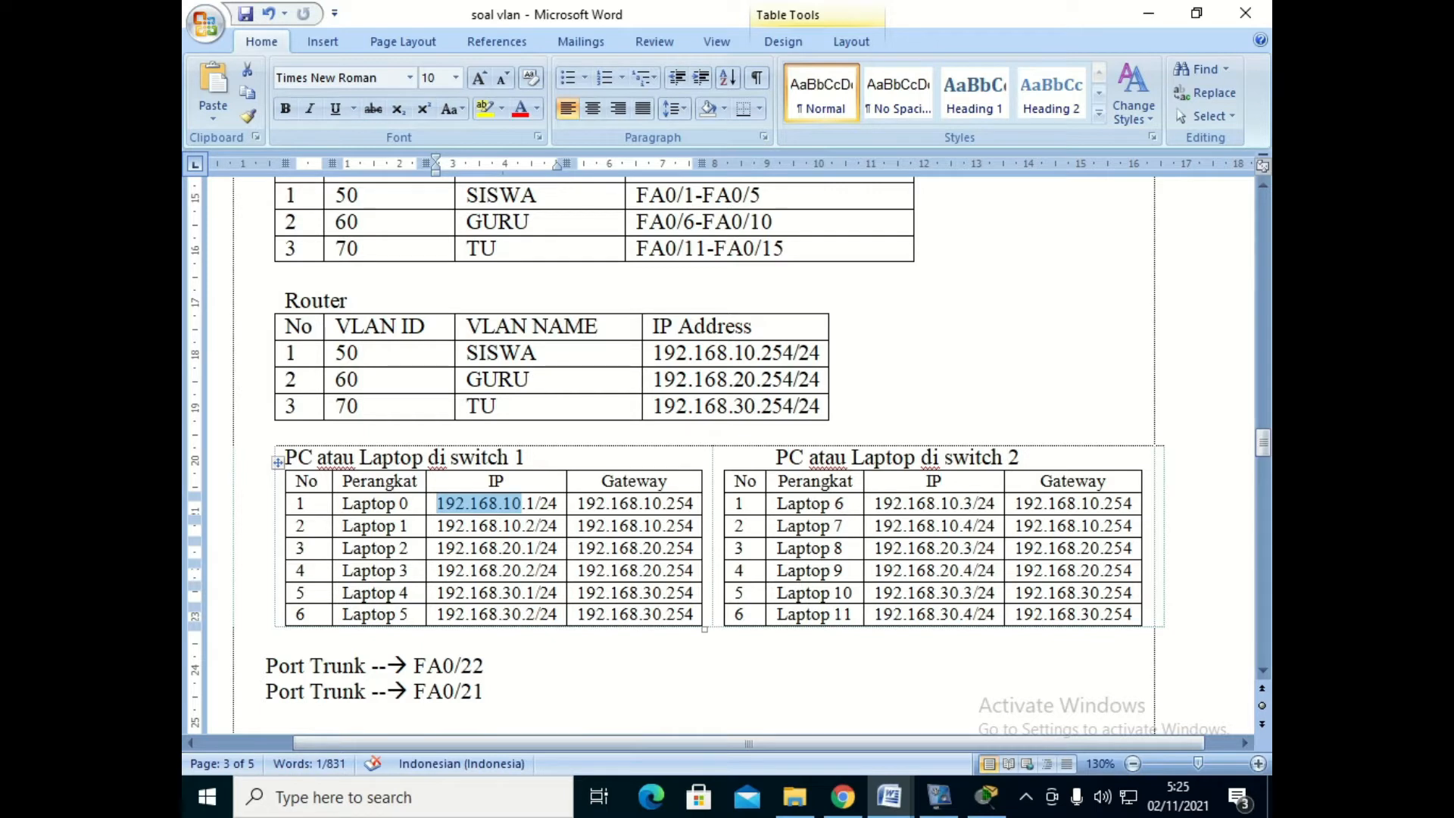
drag(522, 547, 438, 548)
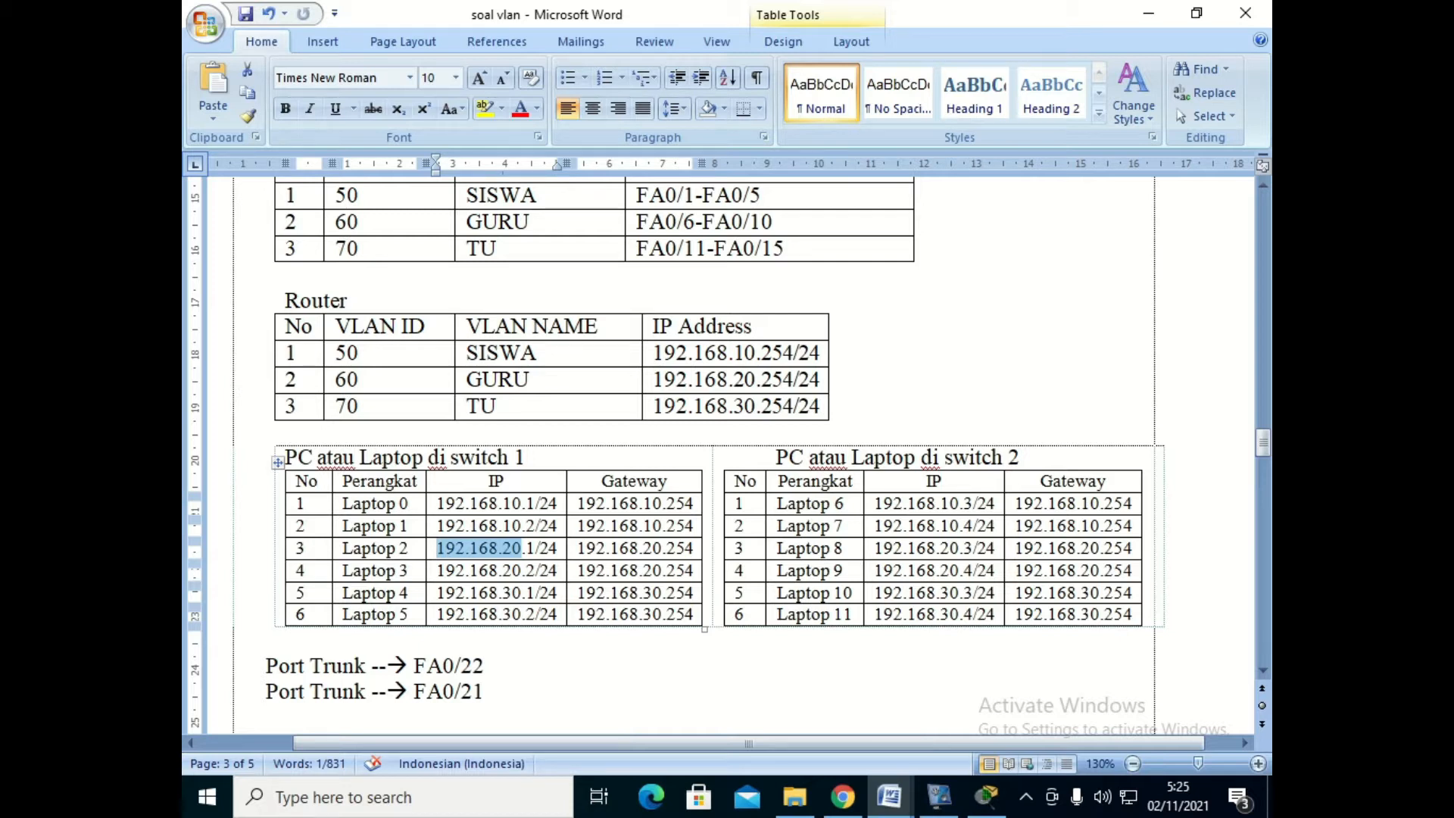
drag(438, 592, 523, 592)
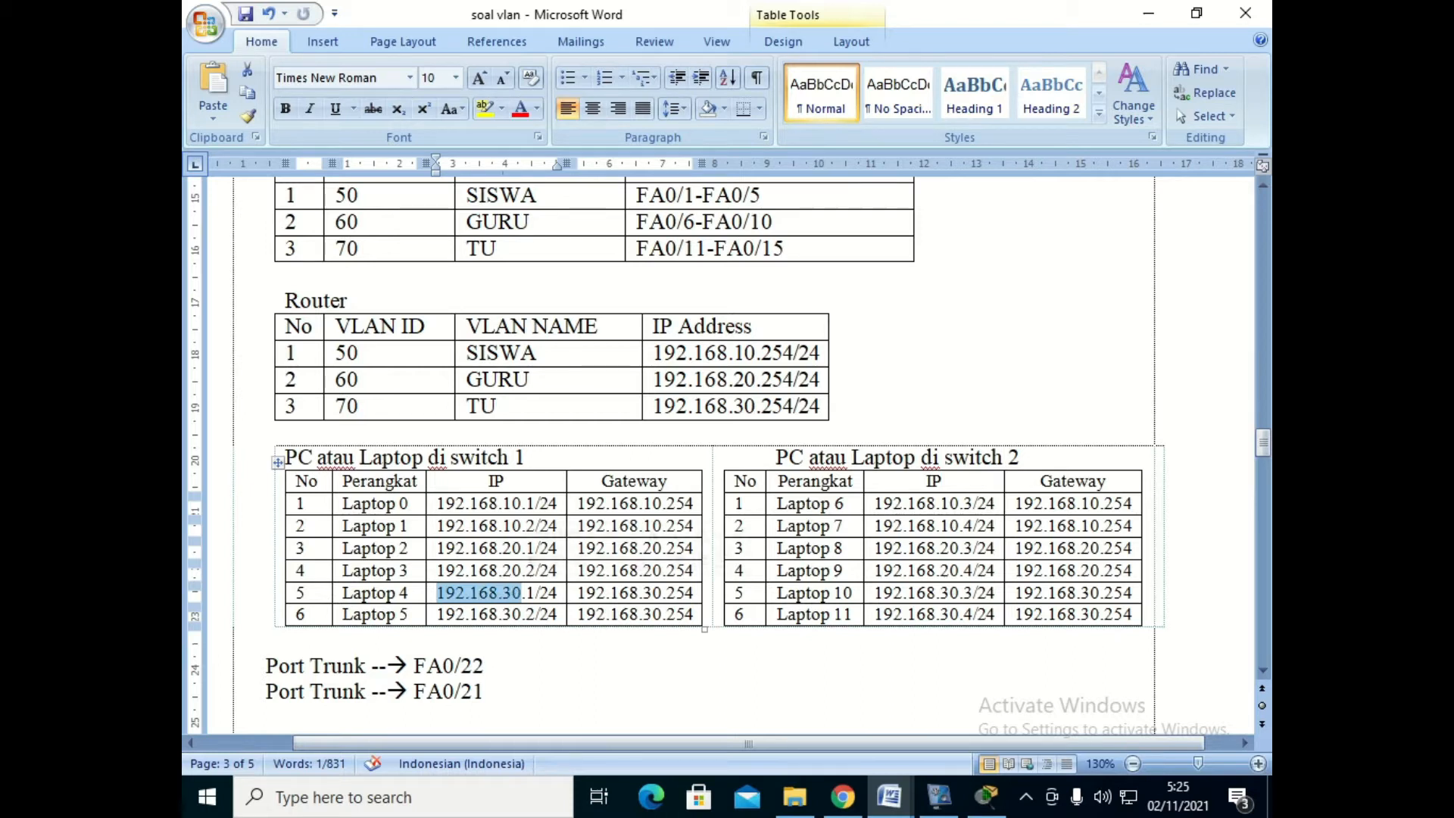
- Compare the topology diagram with the addressing tables and read the result-checking tasks for VLAN, trunk and router IP addresses under item 3
scroll(727, 454, up, 10)
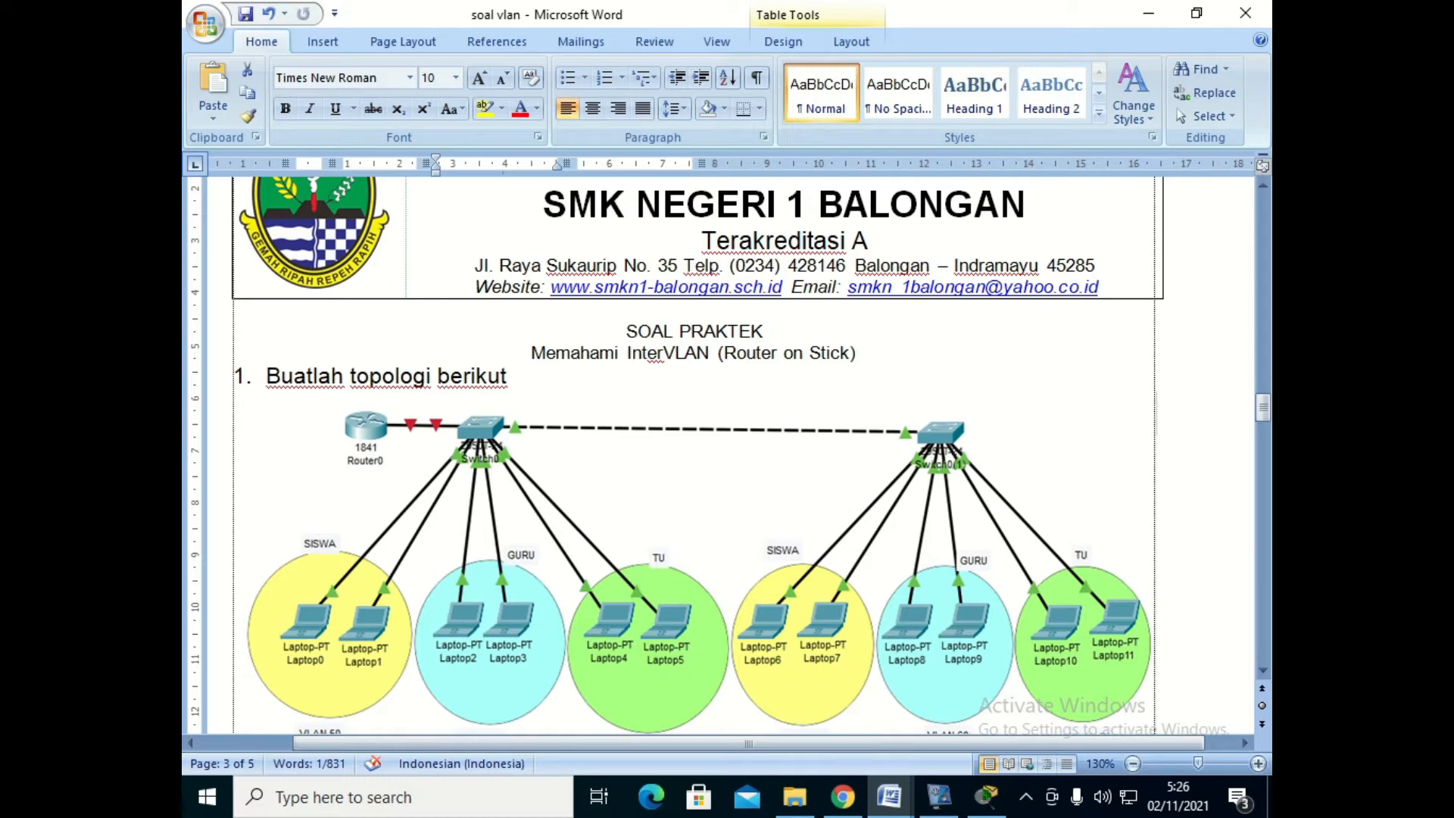
scroll(697, 454, down, 12)
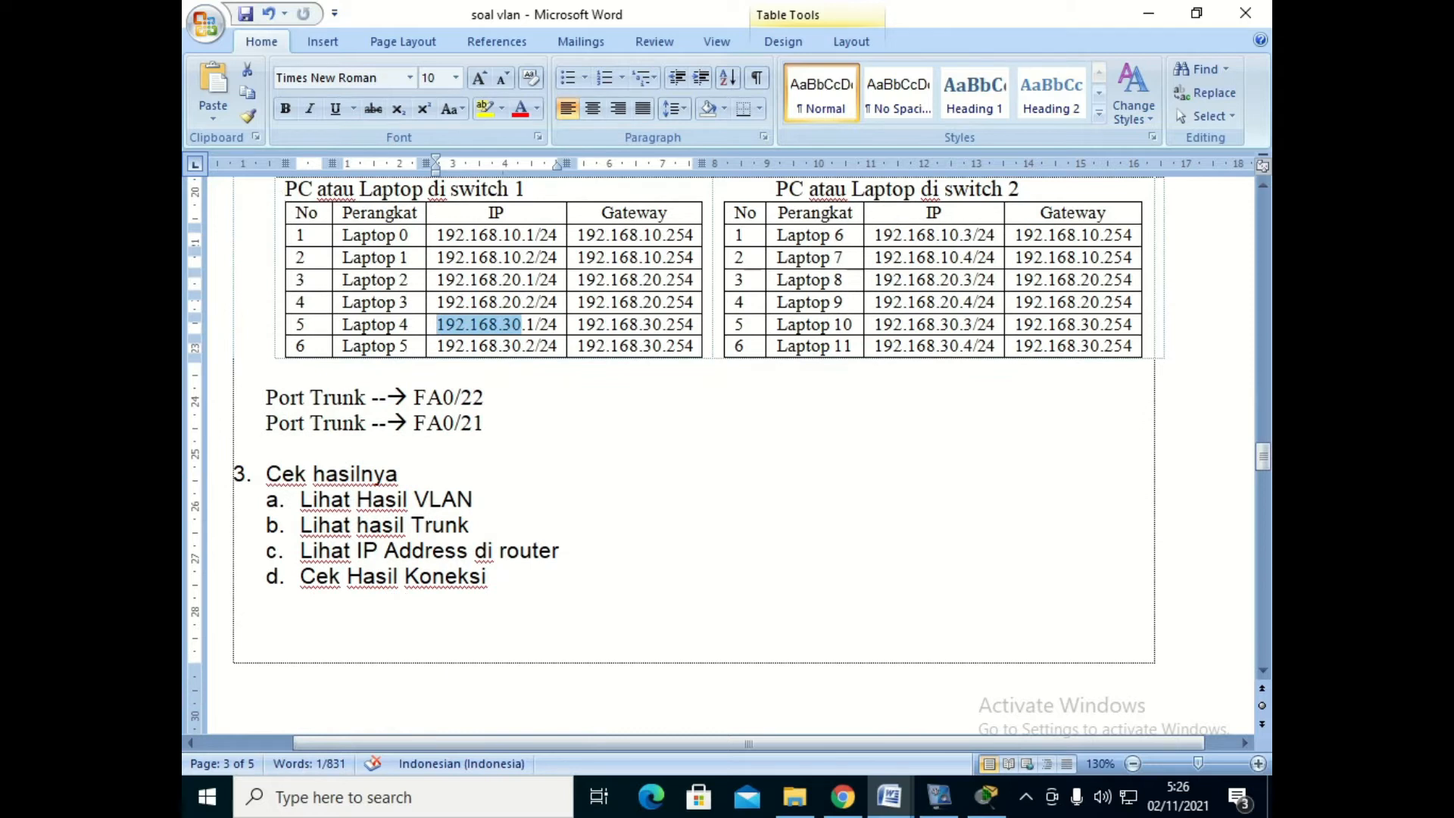
scroll(696, 454, up, 10)
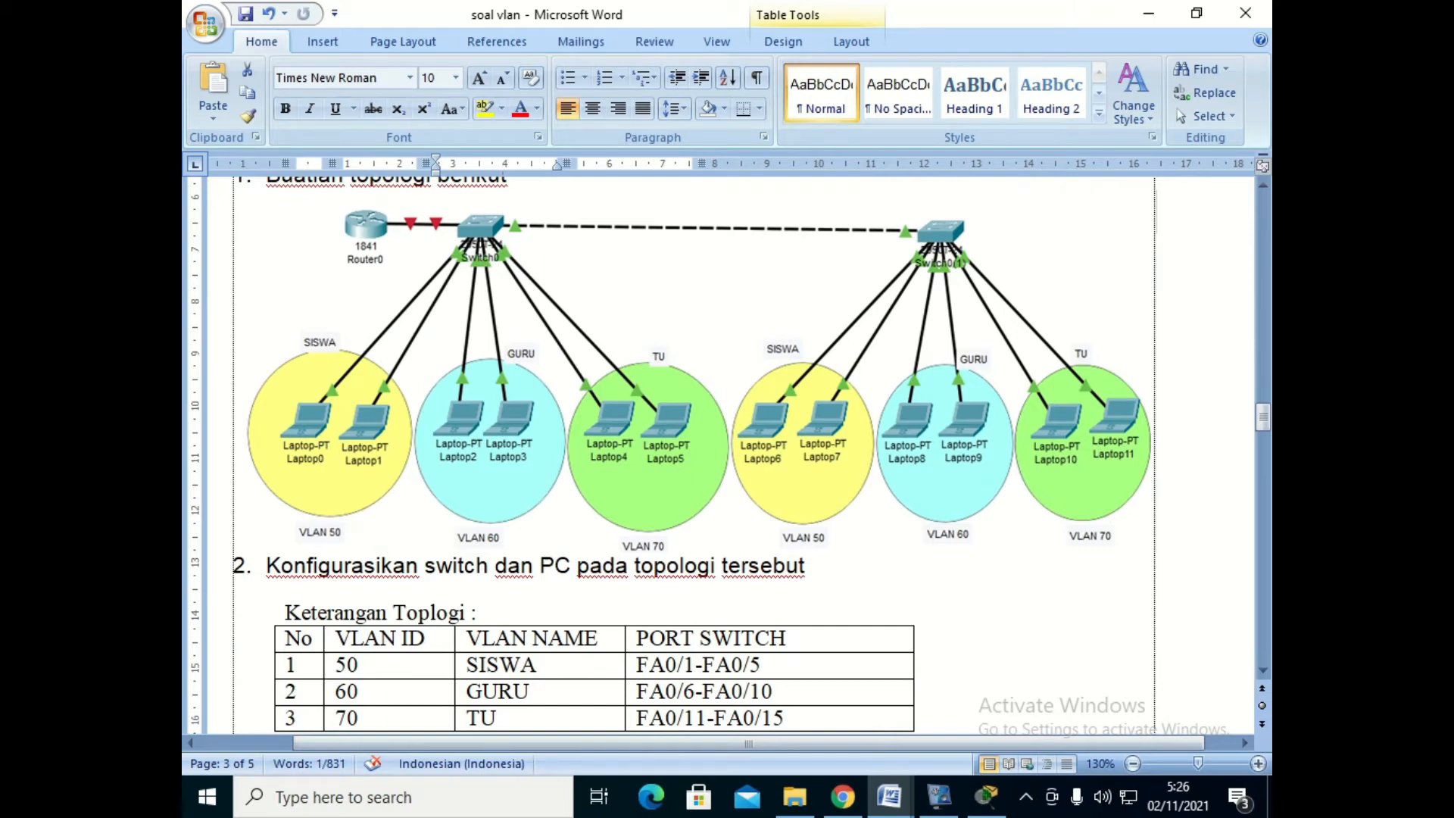
scroll(696, 454, down, 10)
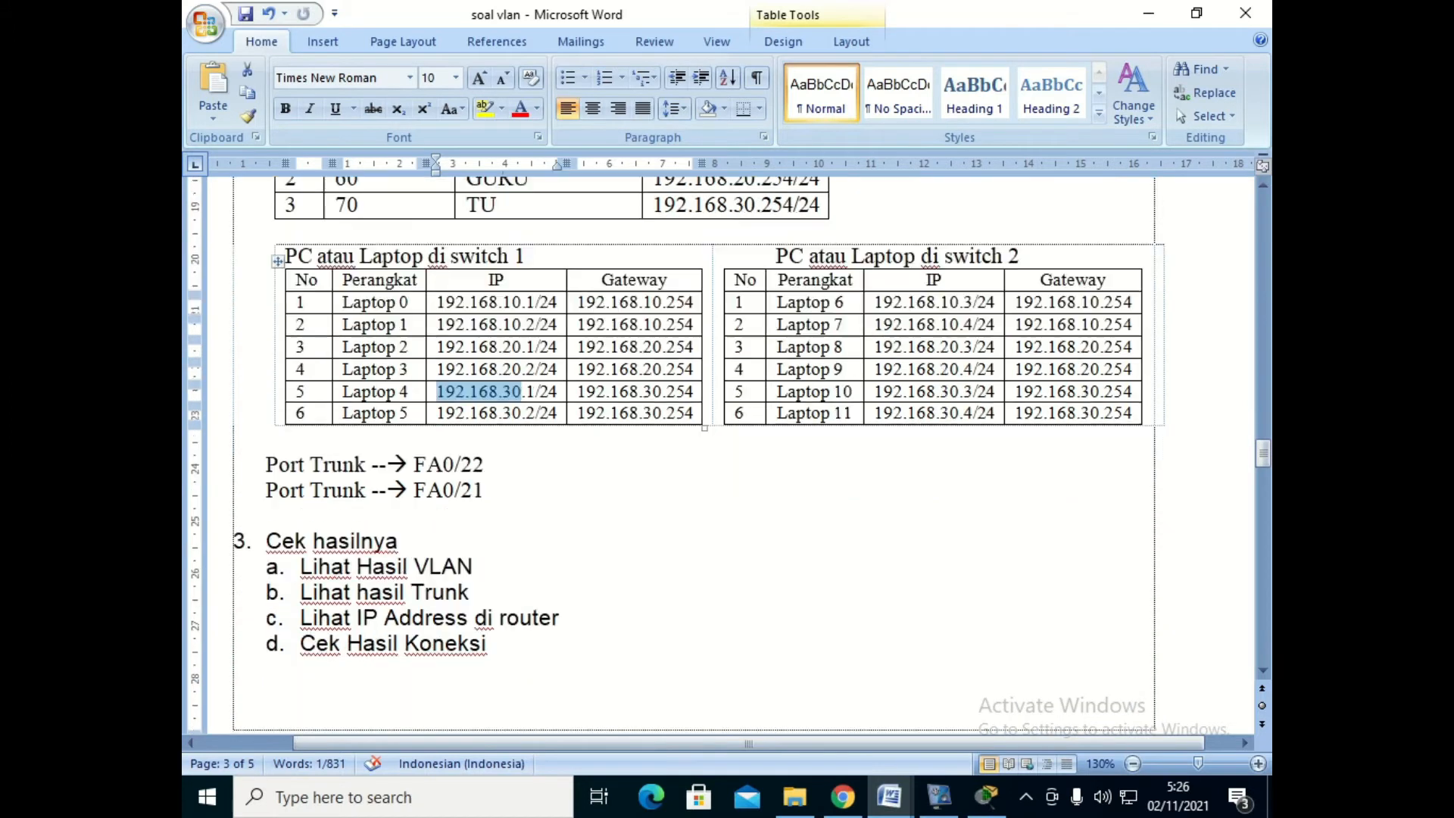
scroll(696, 454, up, 1)
drag(300, 566, 483, 566)
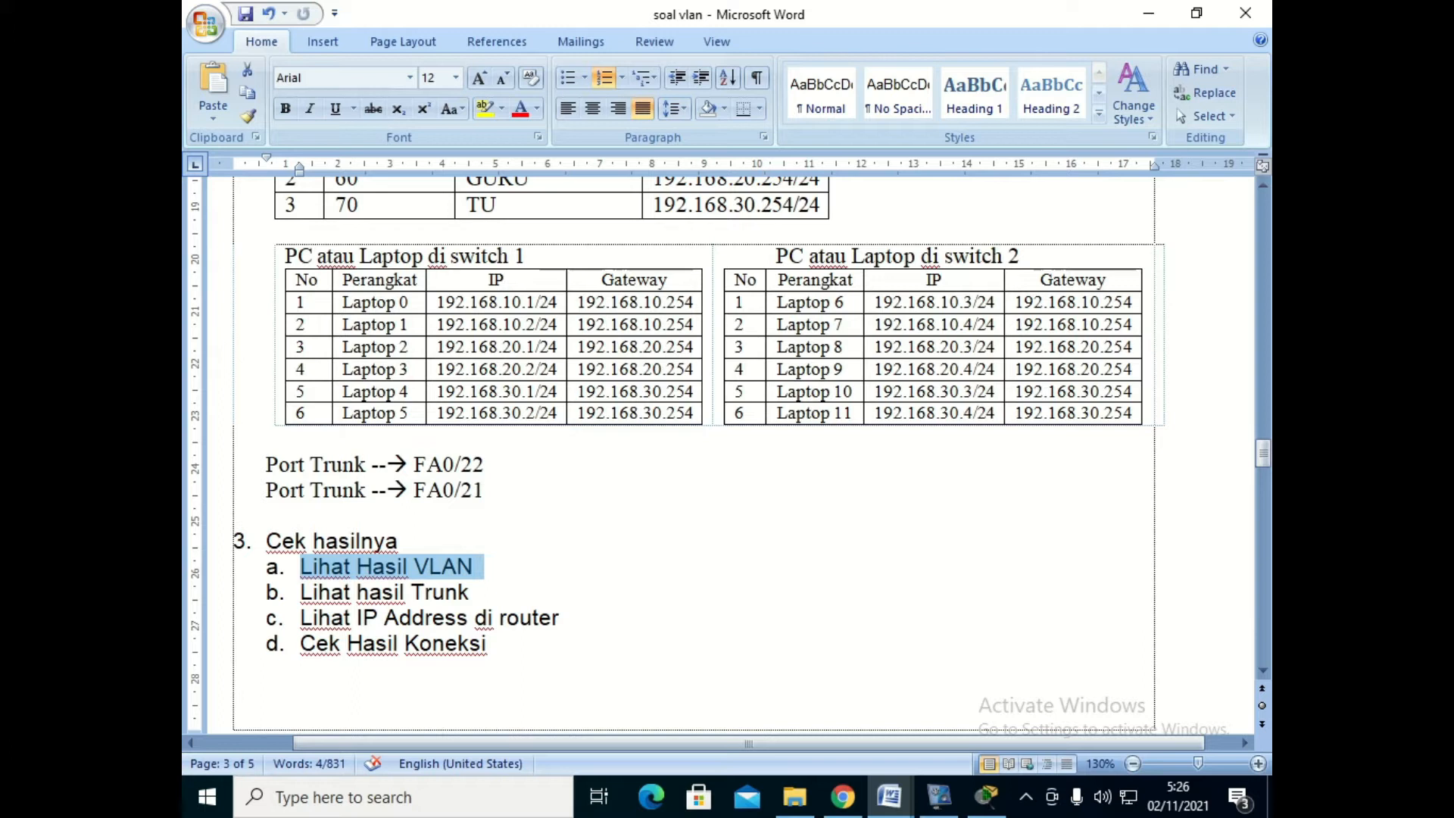
drag(300, 592, 480, 592)
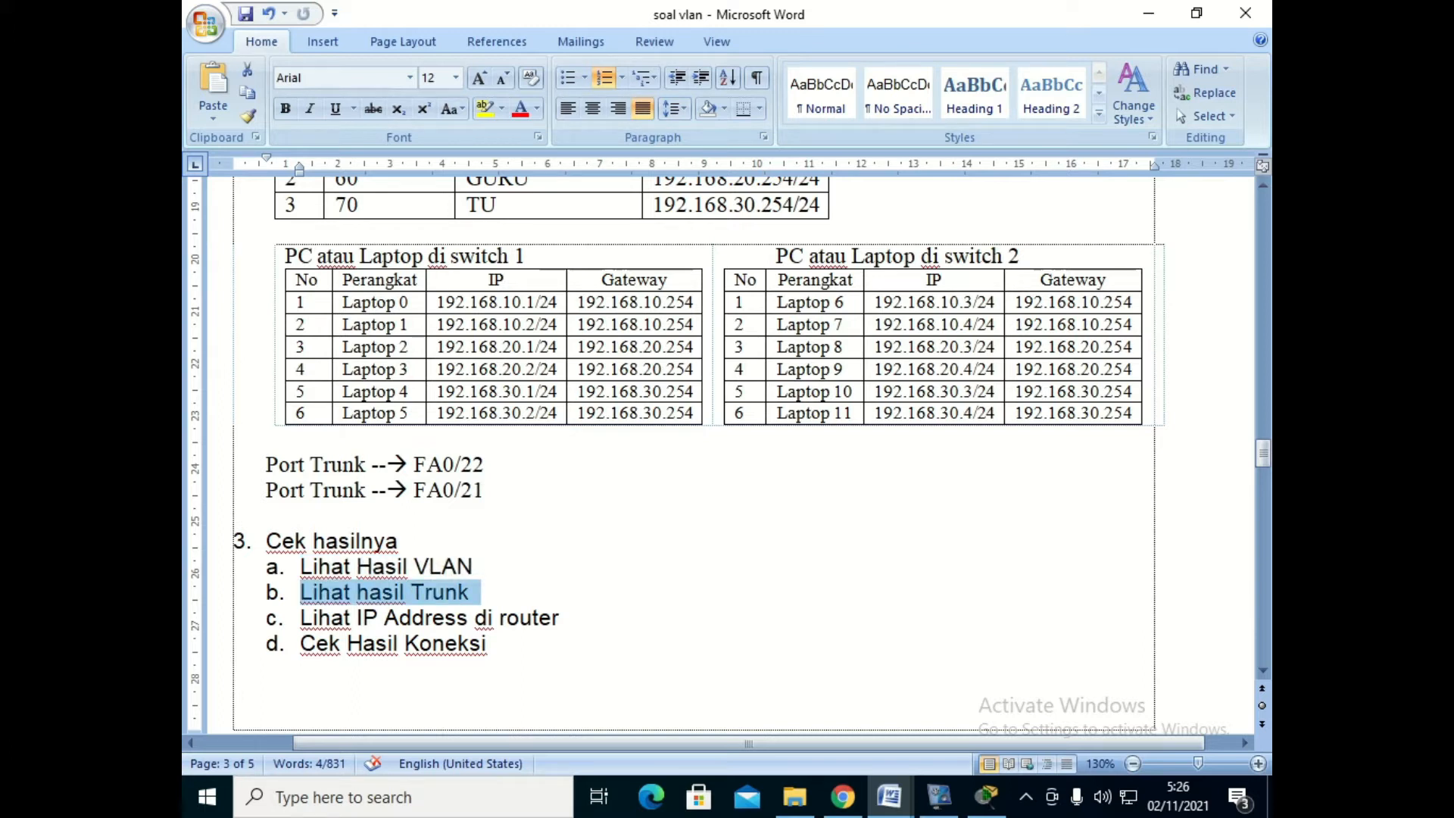
drag(301, 617, 569, 618)
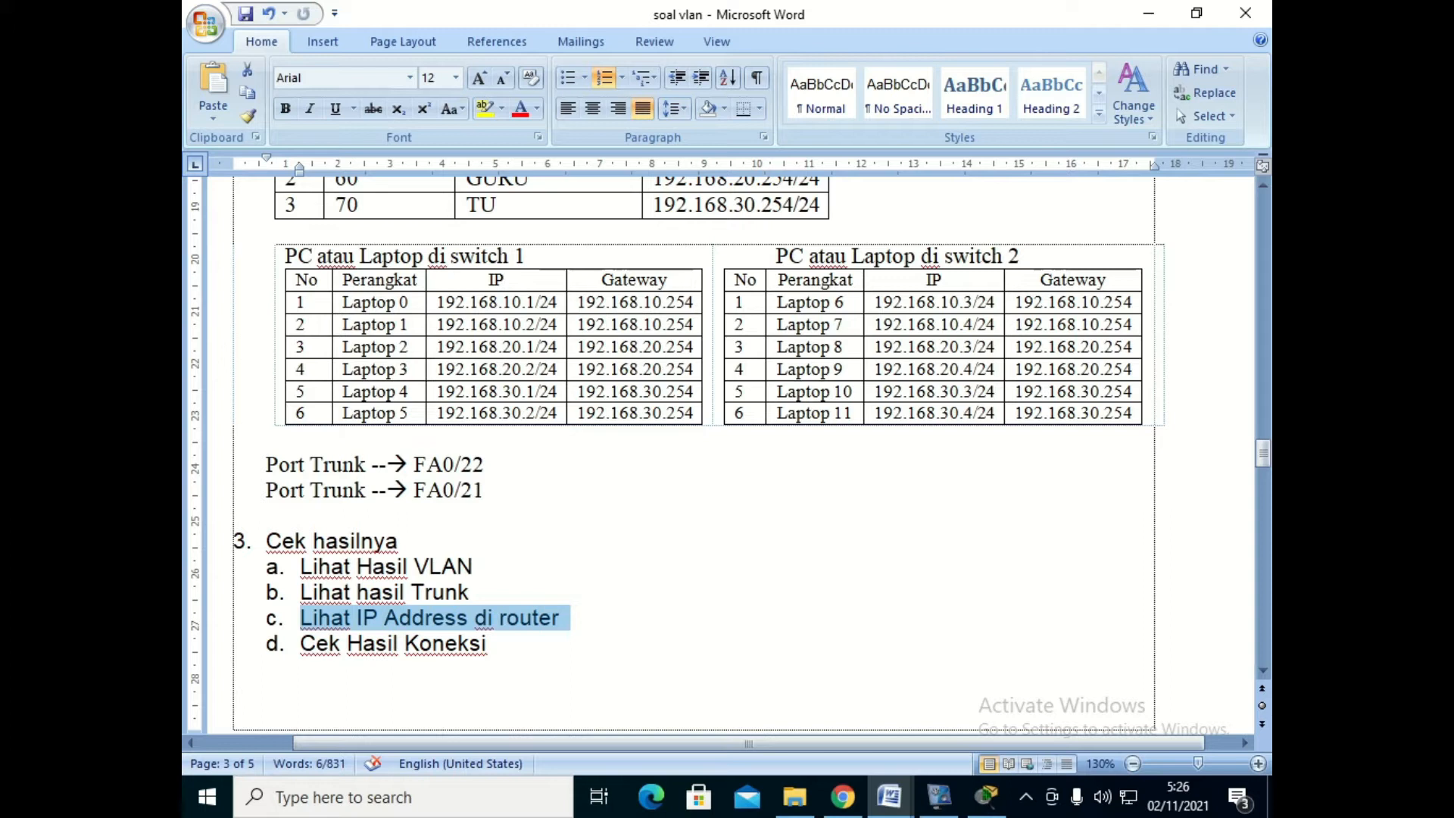
scroll(693, 454, up, 15)
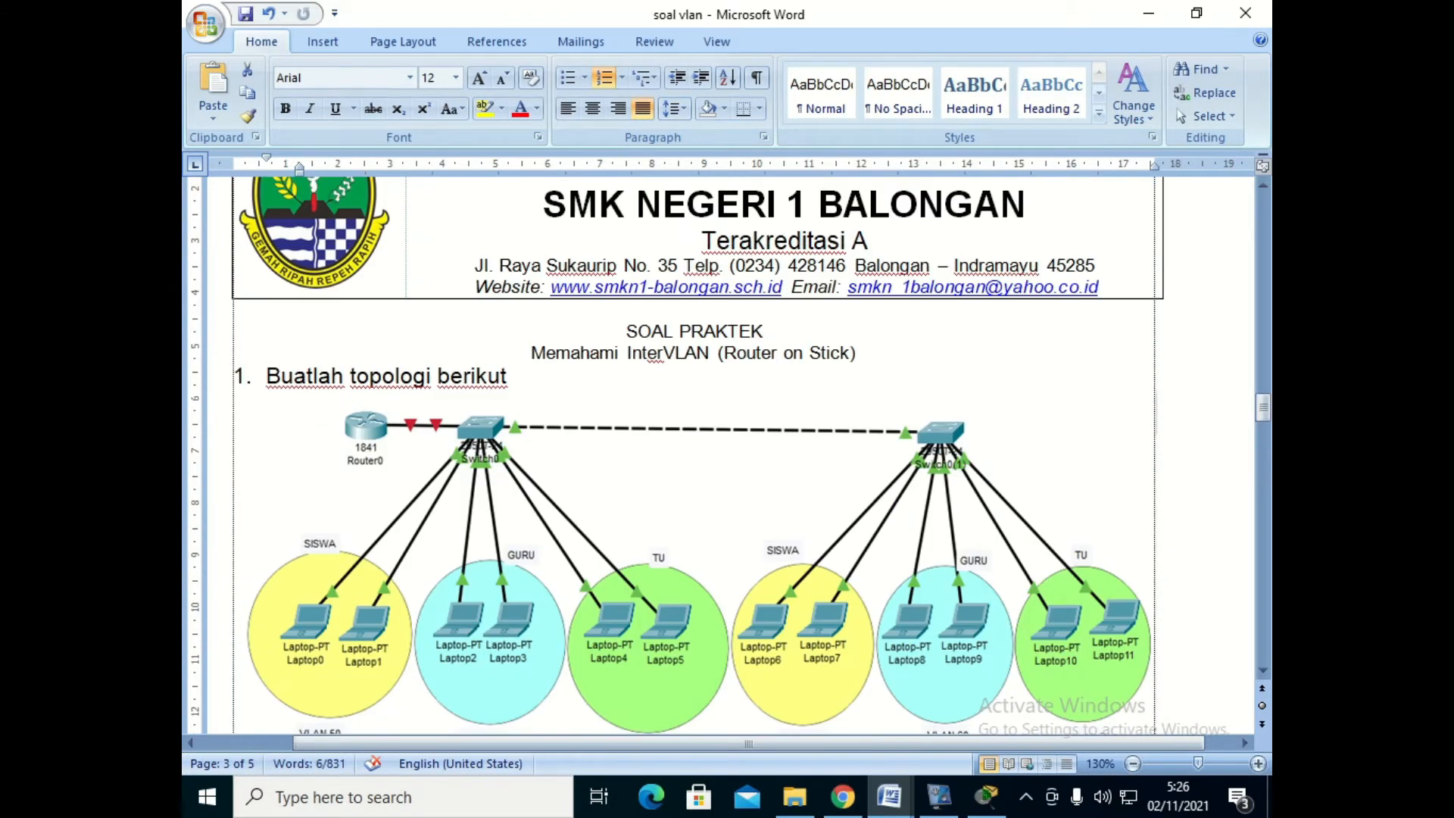
scroll(693, 454, down, 2)
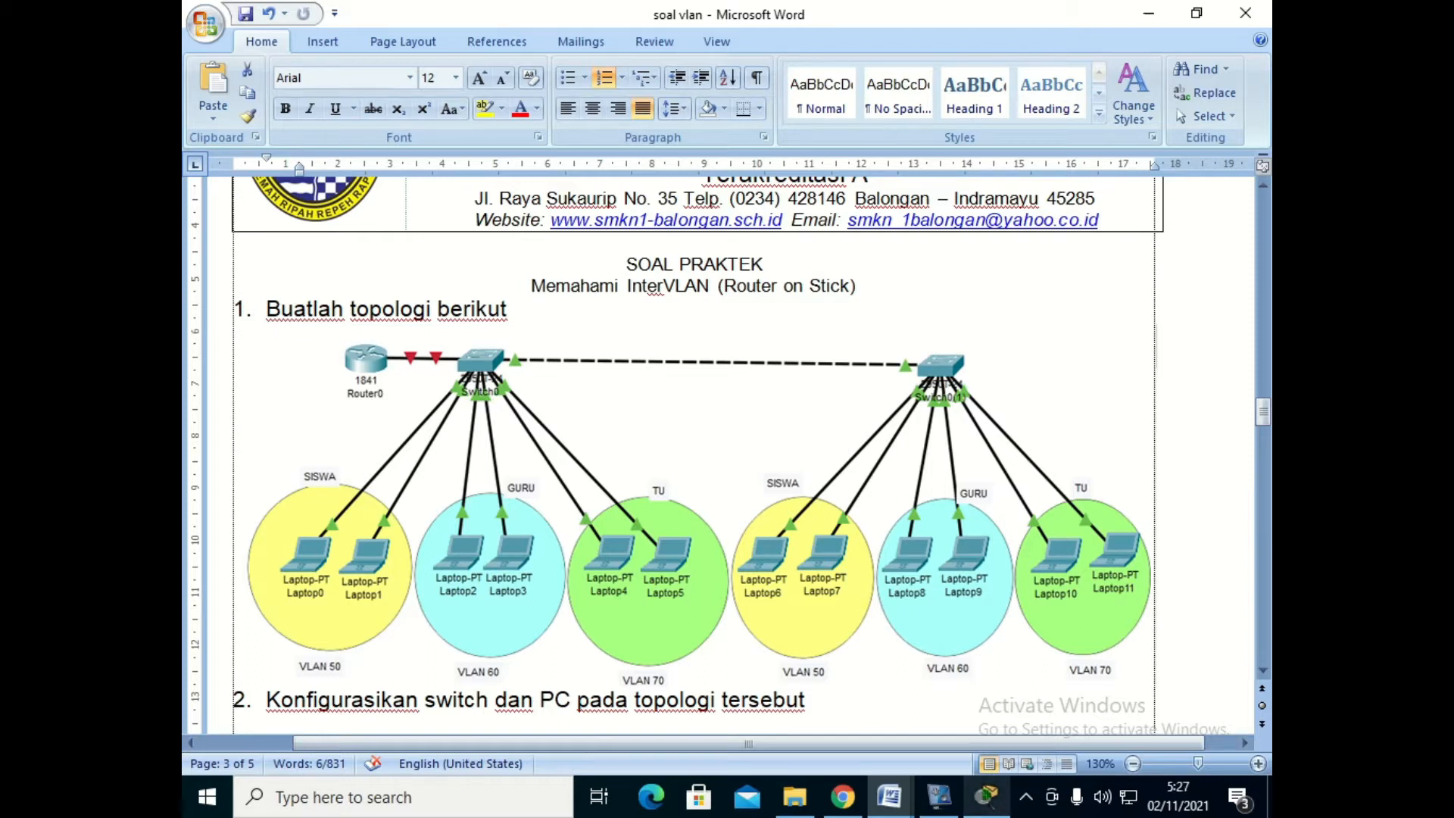
- Switch to Cisco Packet Tracer and place two 2950T-24 switches side by side with a wide gap in the empty workspace
click(987, 796)
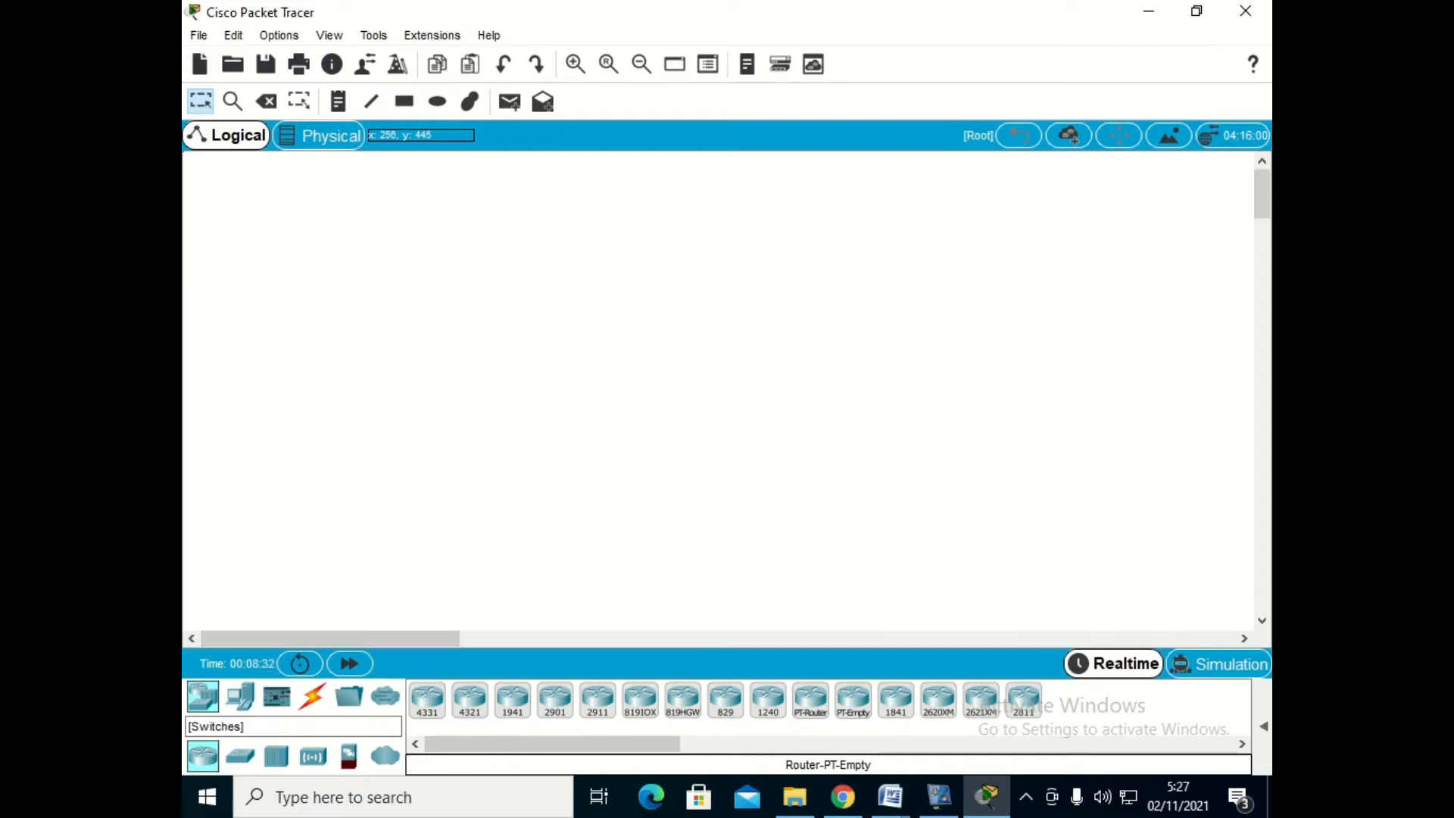
click(240, 756)
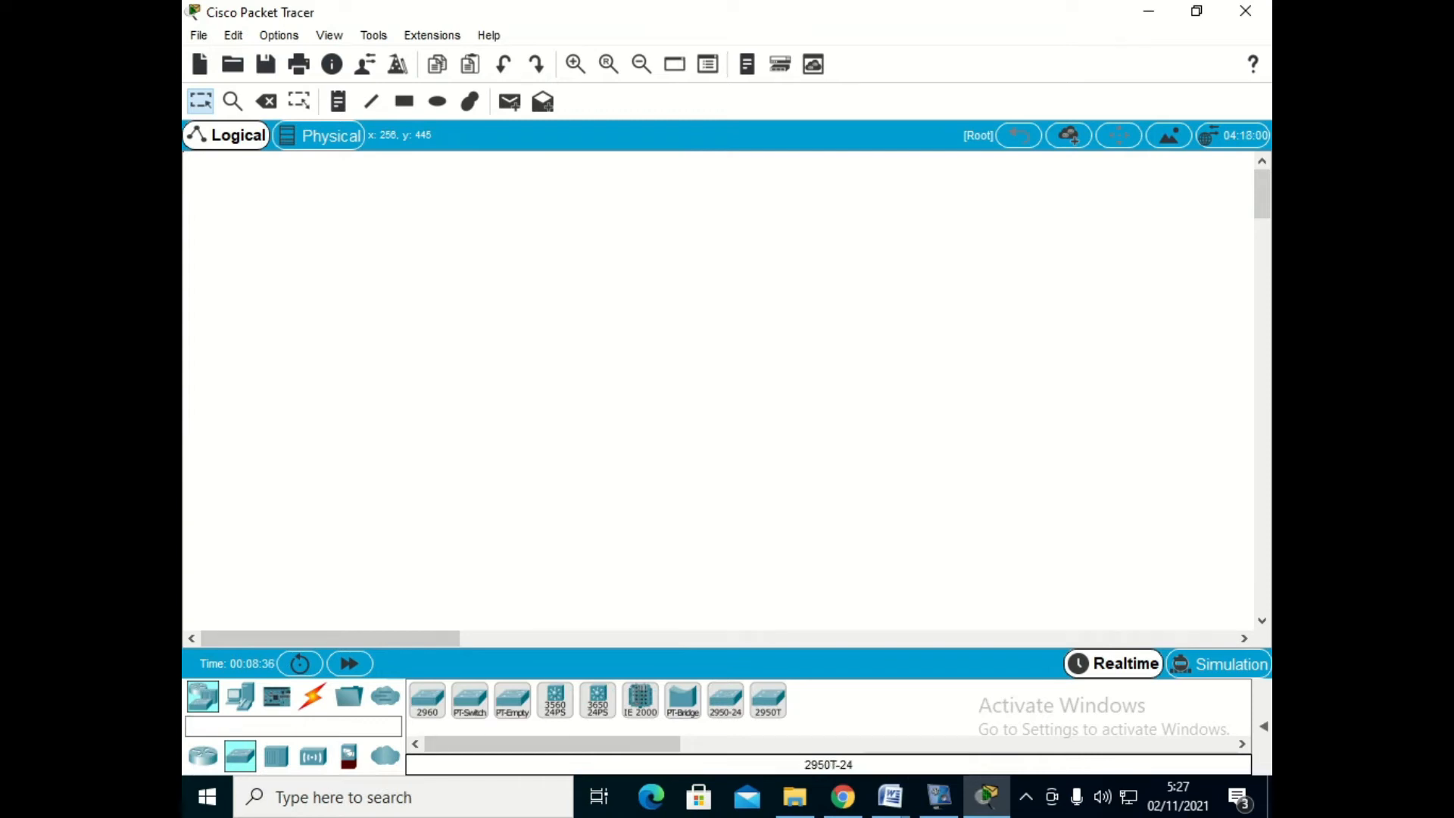
drag(768, 700, 471, 294)
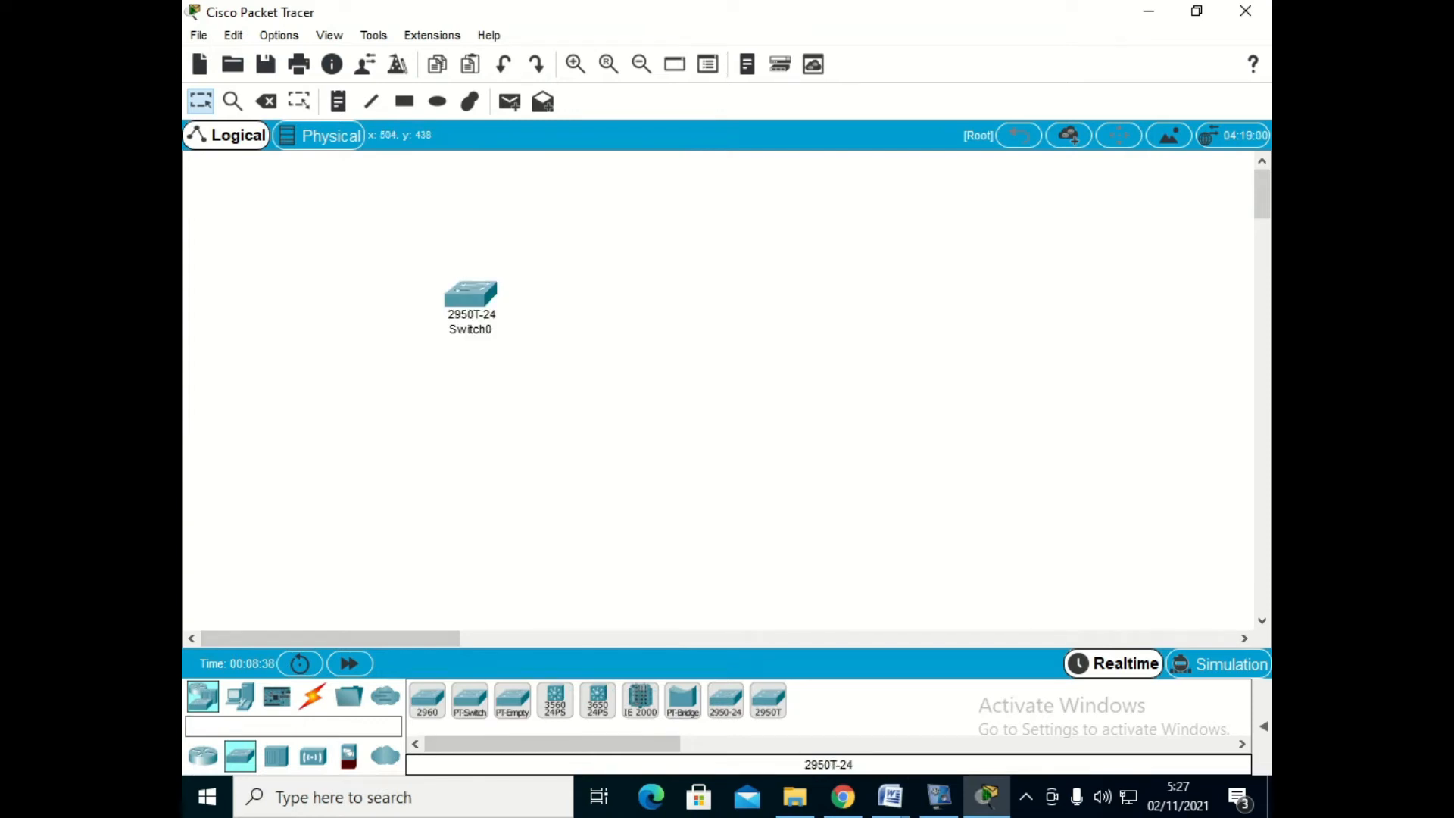
drag(768, 701, 867, 302)
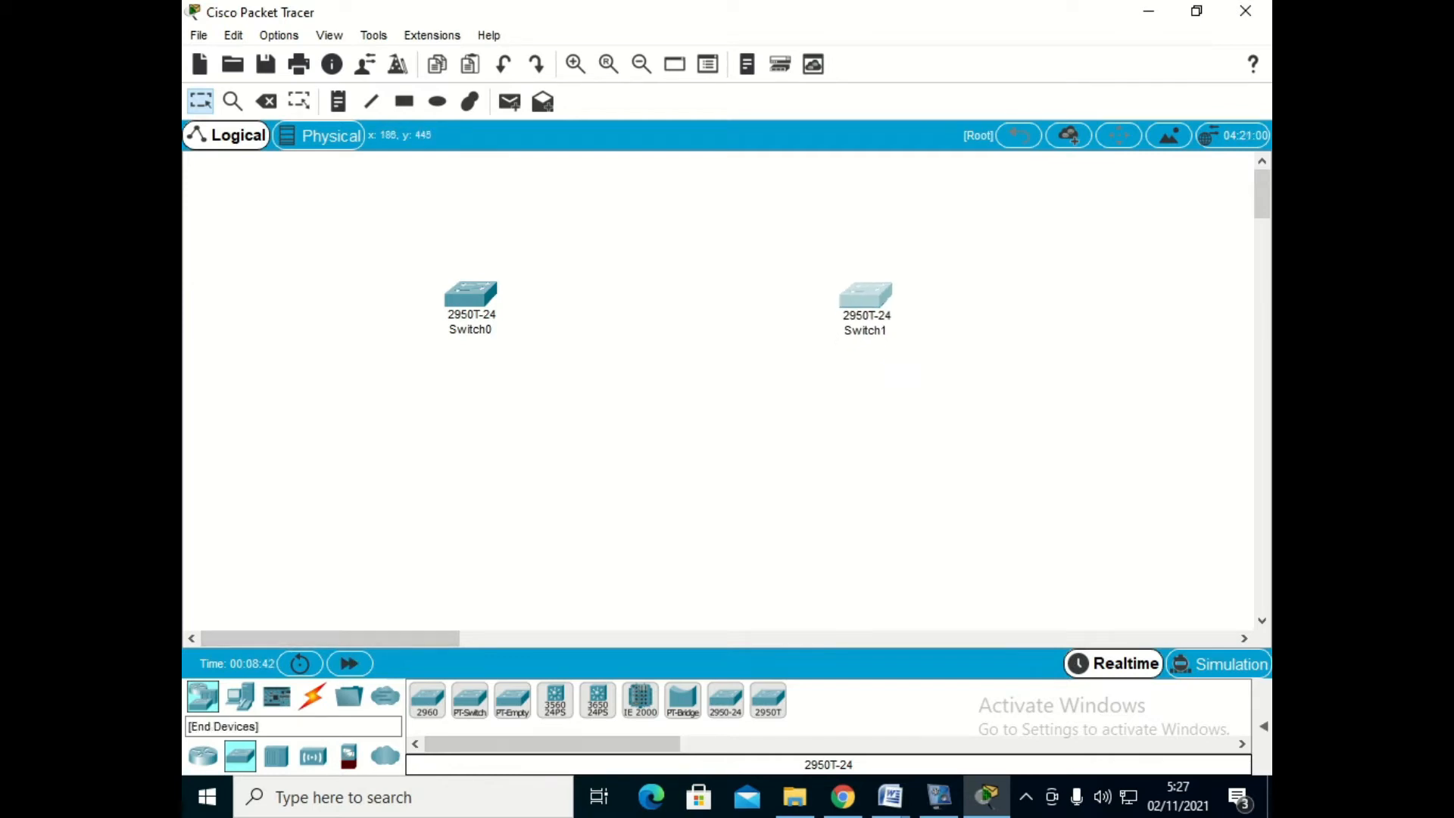
- Add four laptops in two pairs in a row below the first switch
click(240, 695)
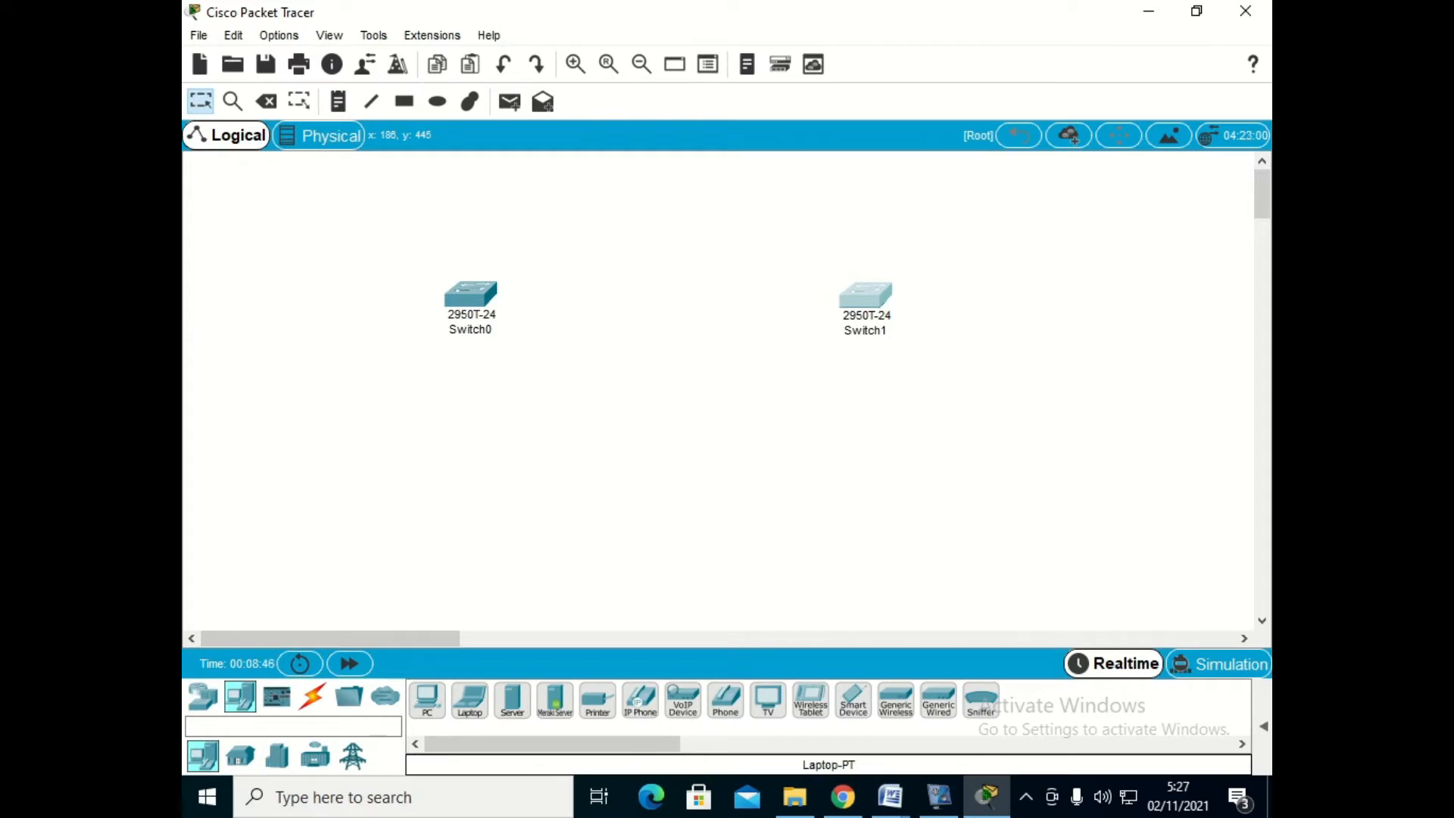
drag(470, 700, 306, 477)
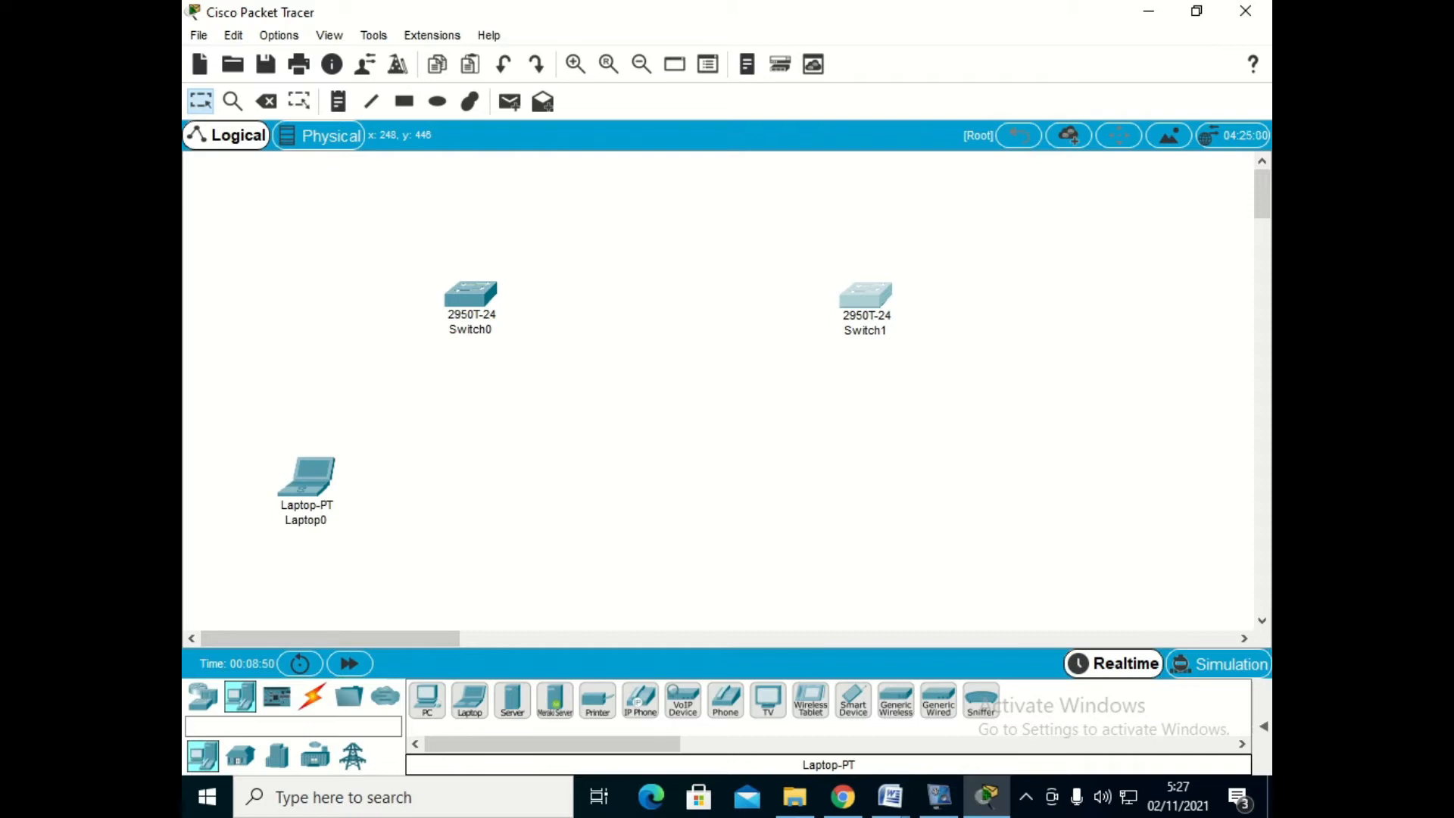
drag(470, 700, 383, 489)
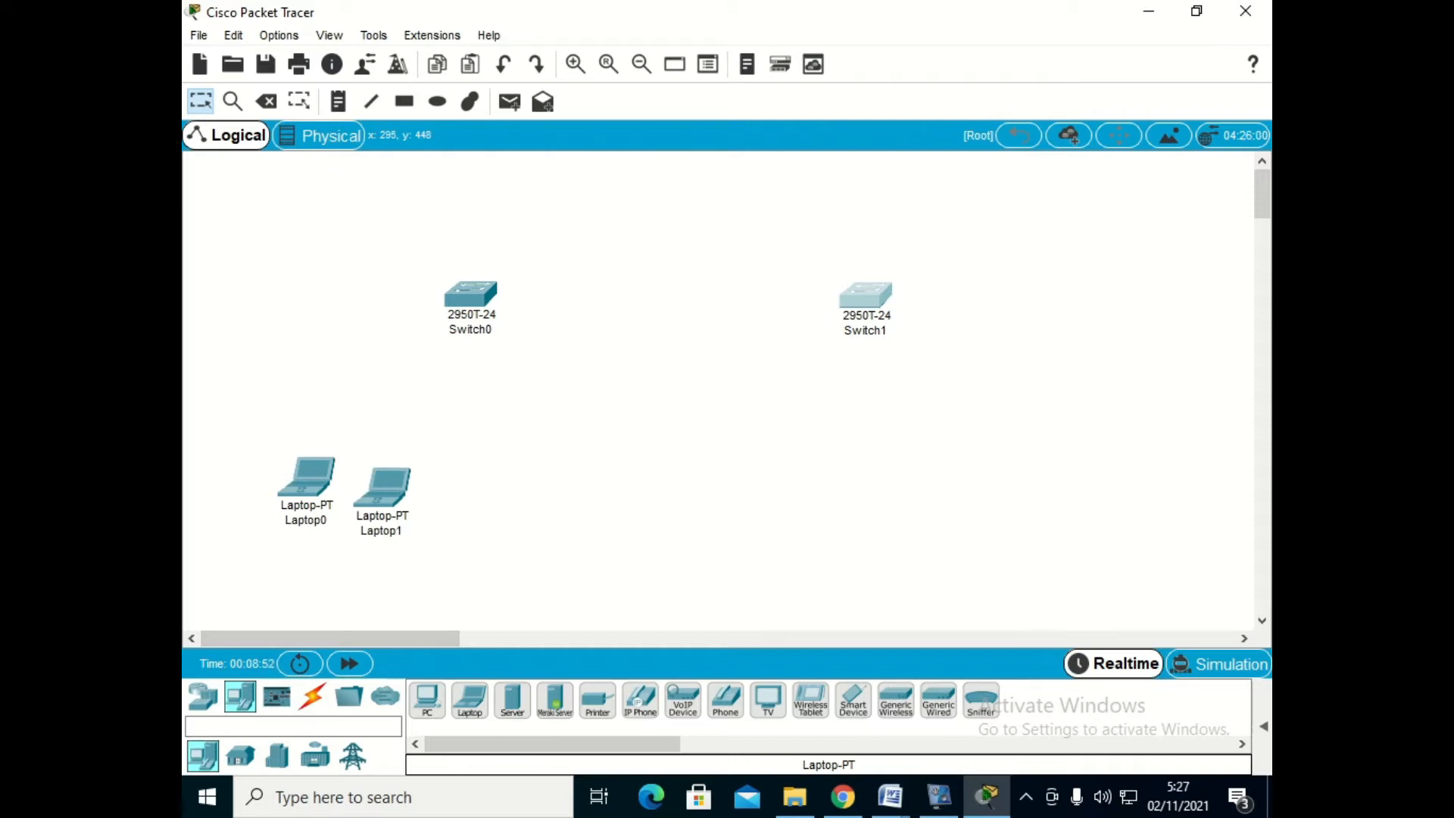
drag(470, 700, 497, 484)
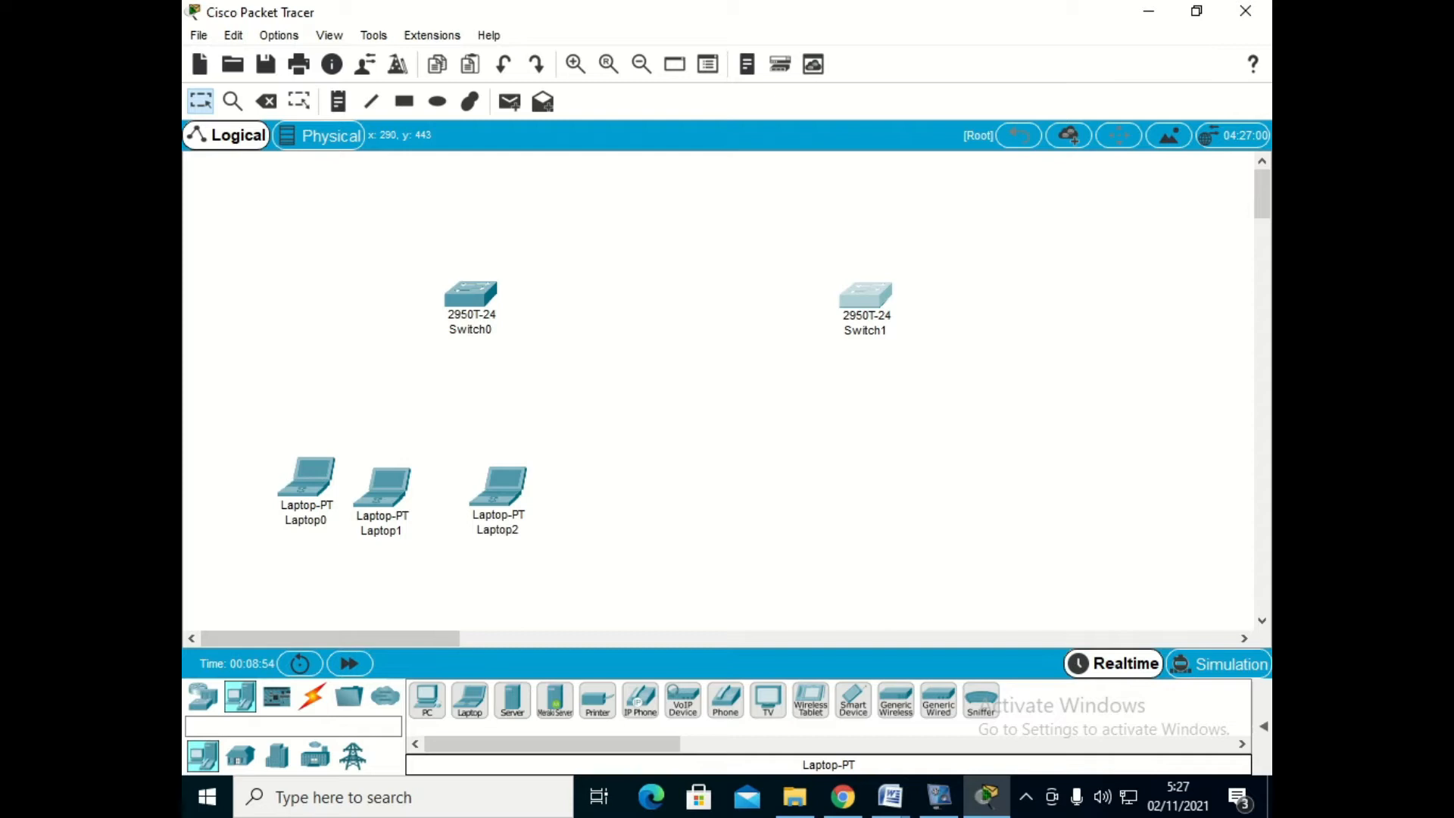
drag(470, 701, 562, 496)
- Reposition Laptop1, Laptop2 and Laptop3 so that they line up with Laptop0 in an even row
drag(384, 487, 378, 475)
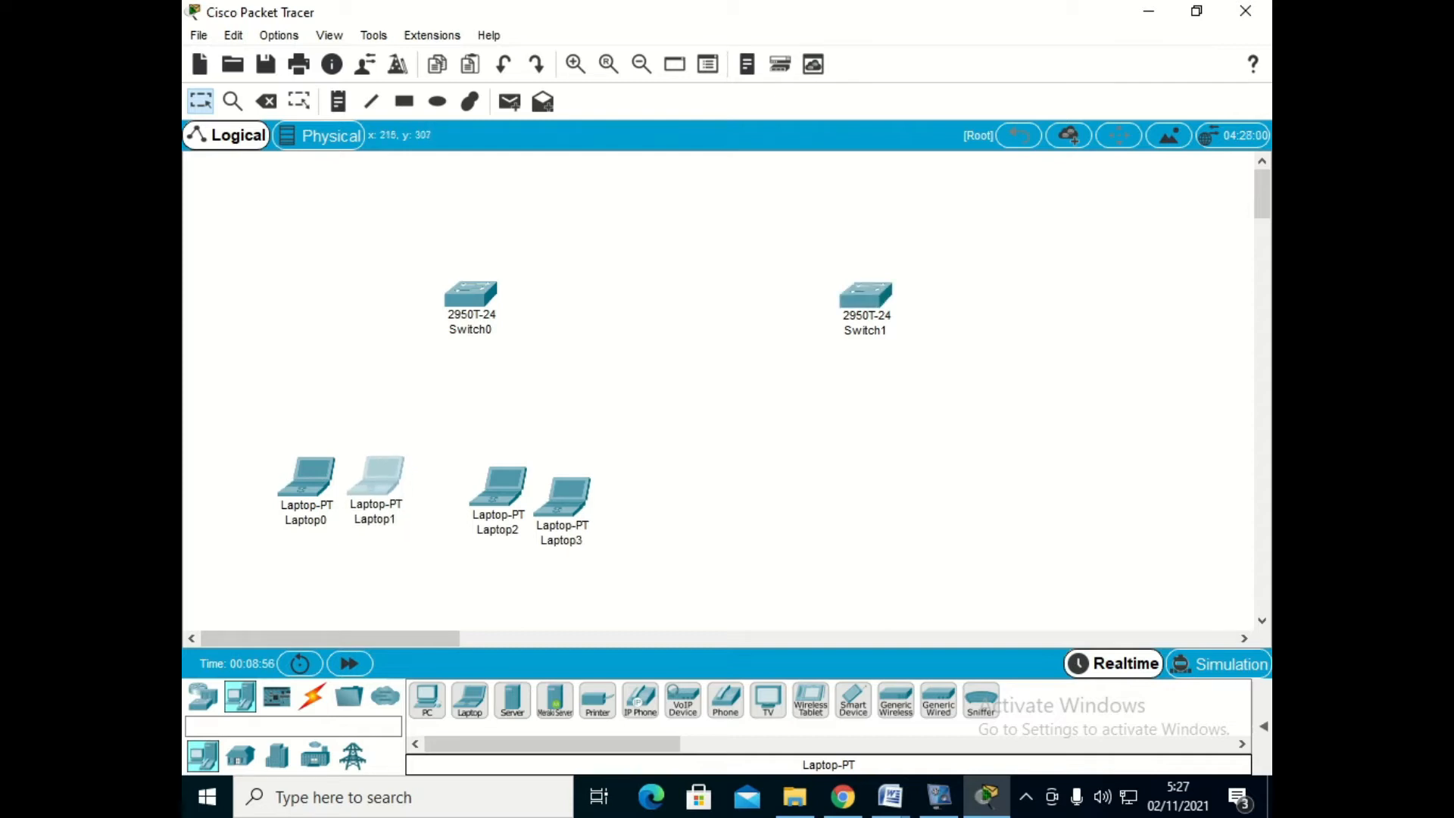
drag(498, 484, 479, 479)
drag(562, 494, 546, 477)
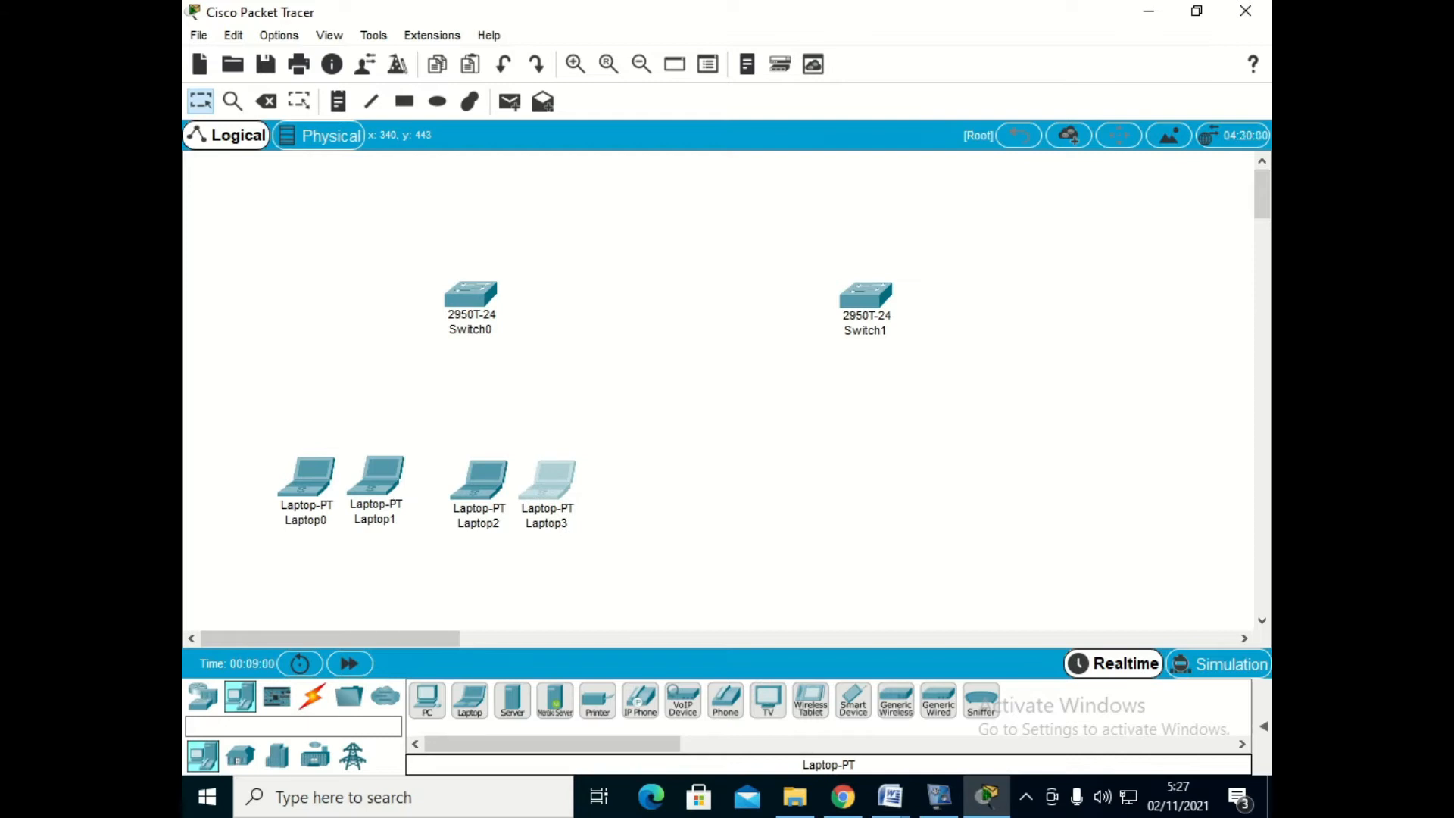
- Extend the laptop row beyond Laptop3 with four more laptops, arranged in two level pairs
drag(470, 700, 641, 494)
drag(470, 700, 690, 485)
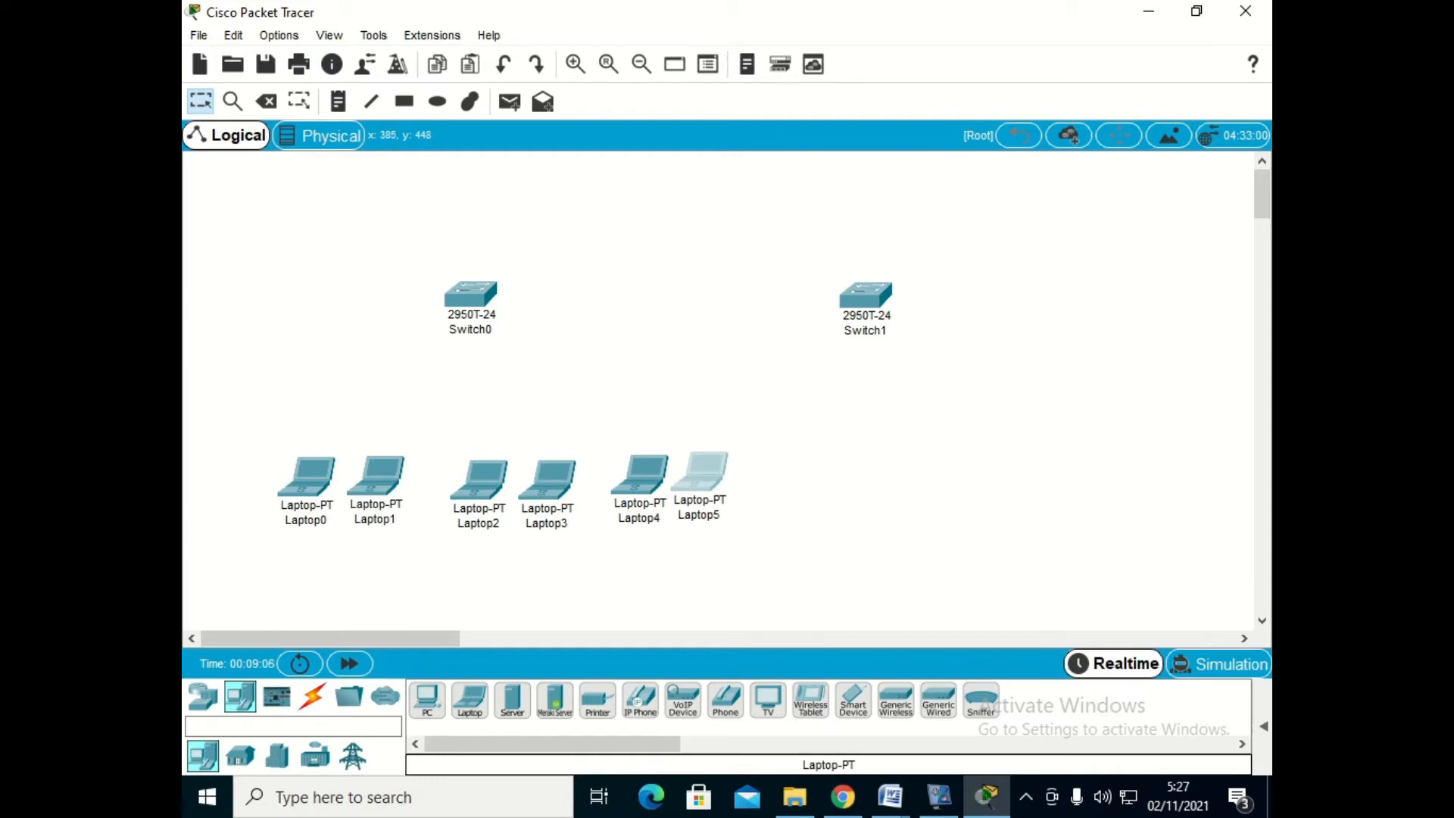
drag(469, 700, 774, 482)
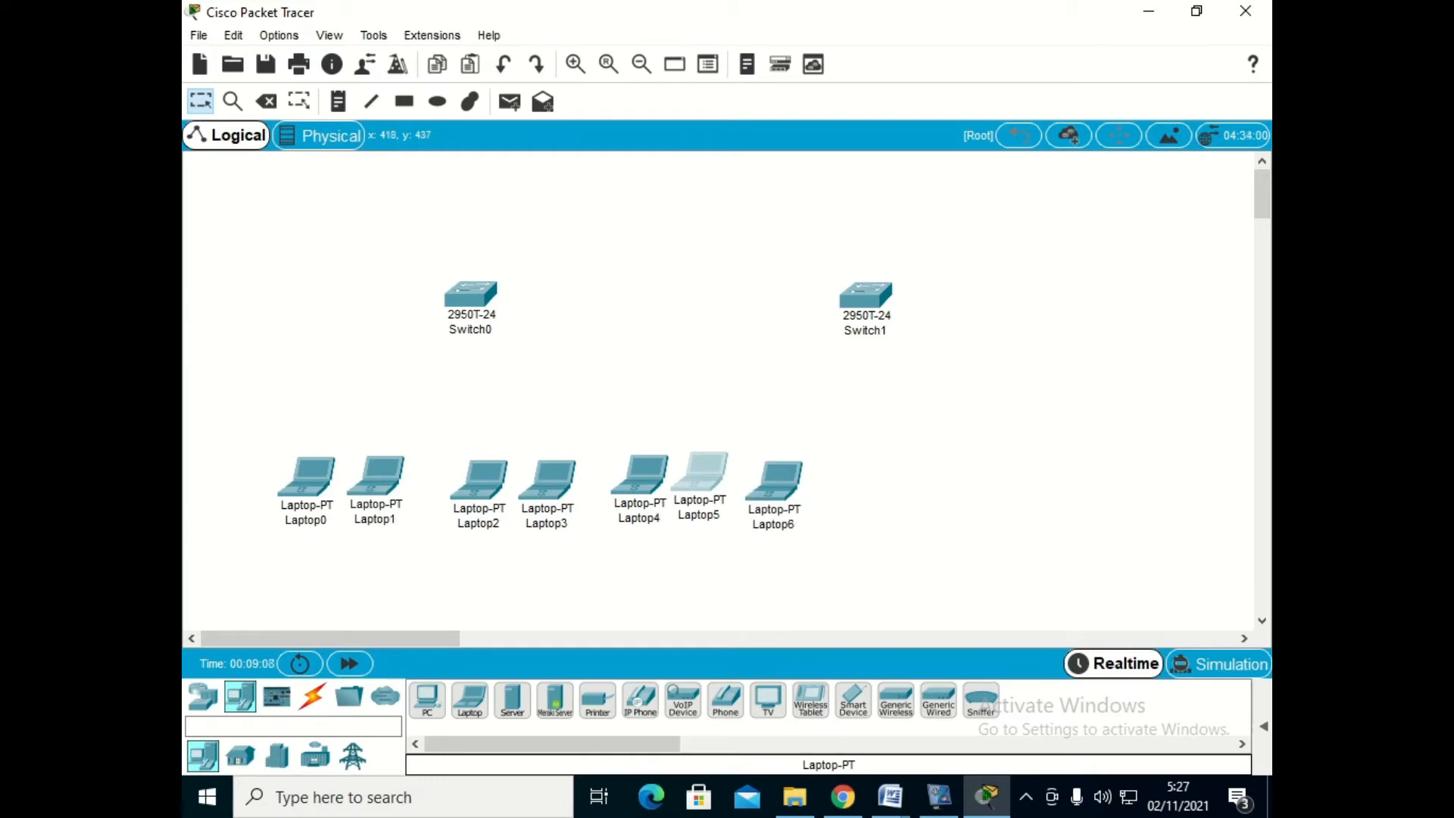
drag(470, 700, 844, 467)
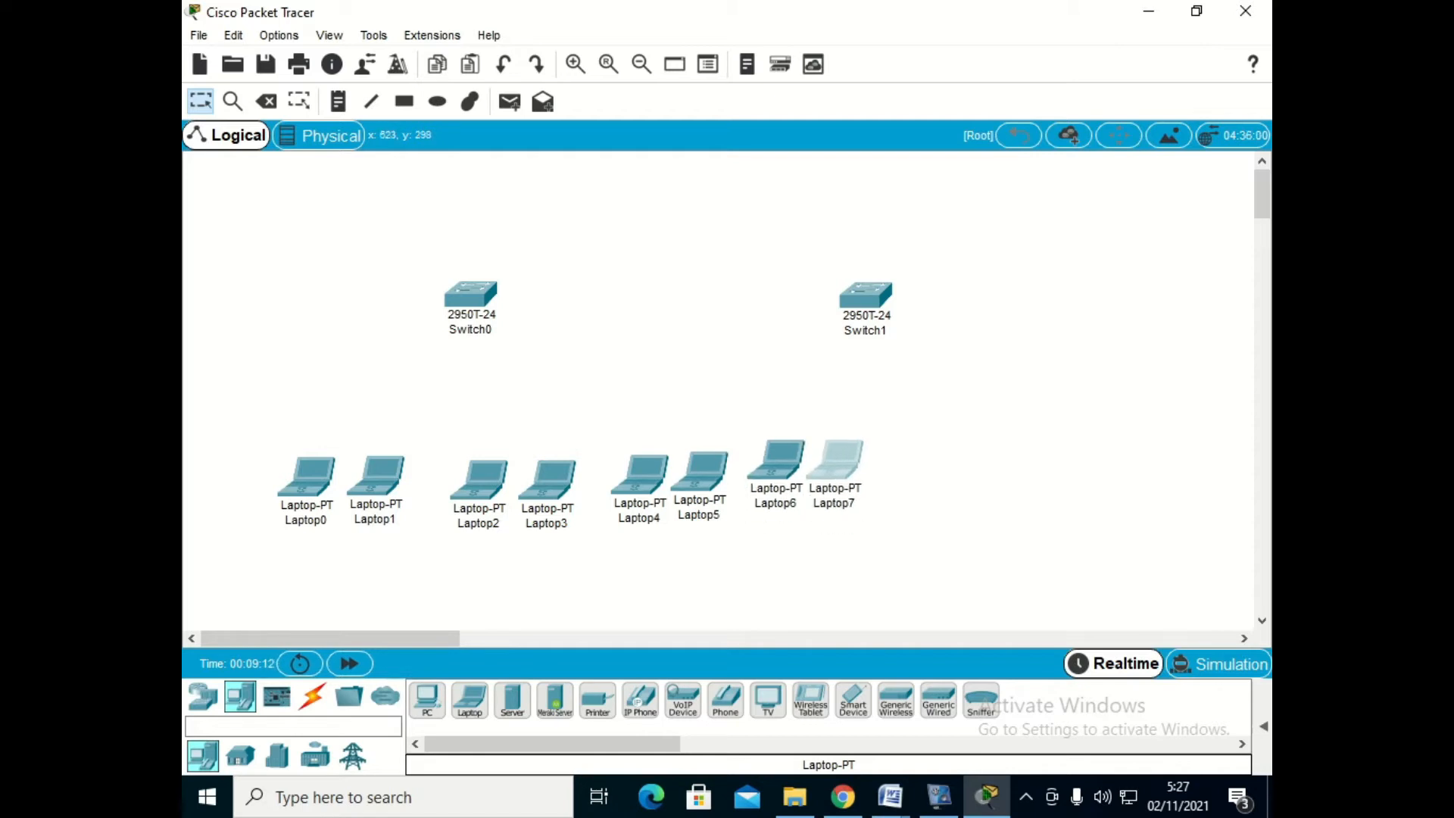
click(777, 460)
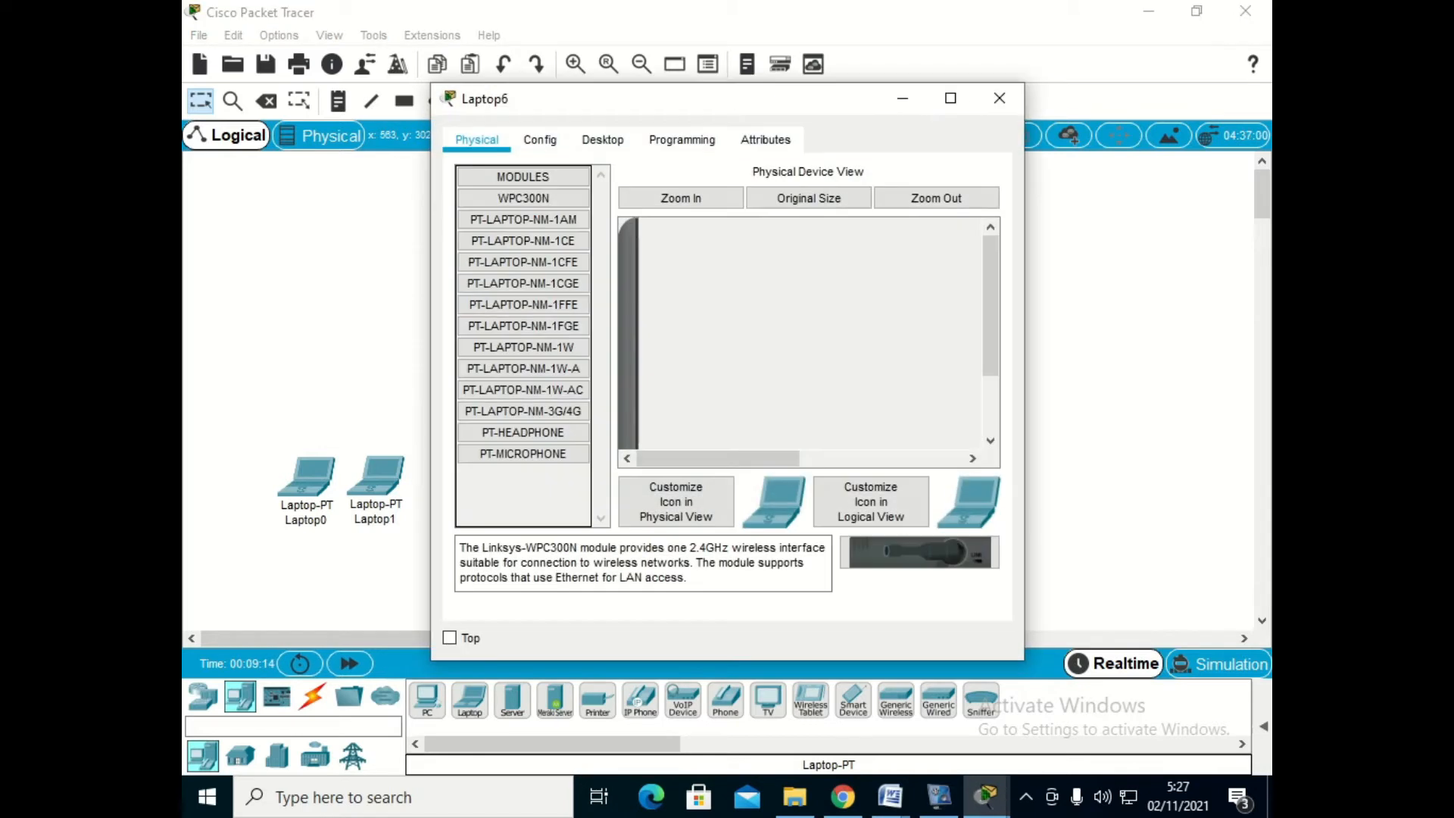
click(999, 97)
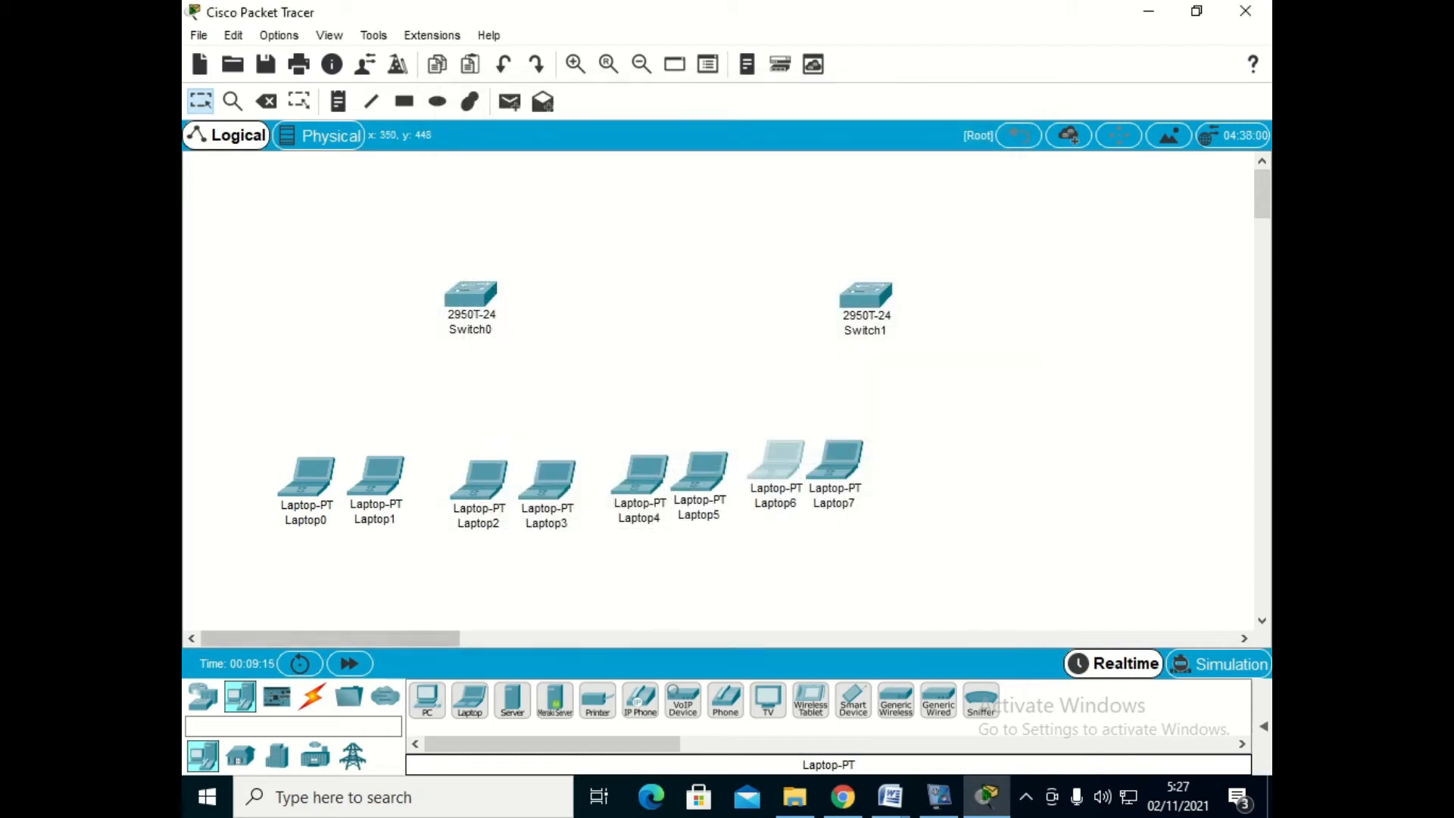
- Add four more laptops beyond Laptop7 in two pairs, and raise Laptop10 and Laptop11 so they sit level with the row
drag(469, 700, 922, 463)
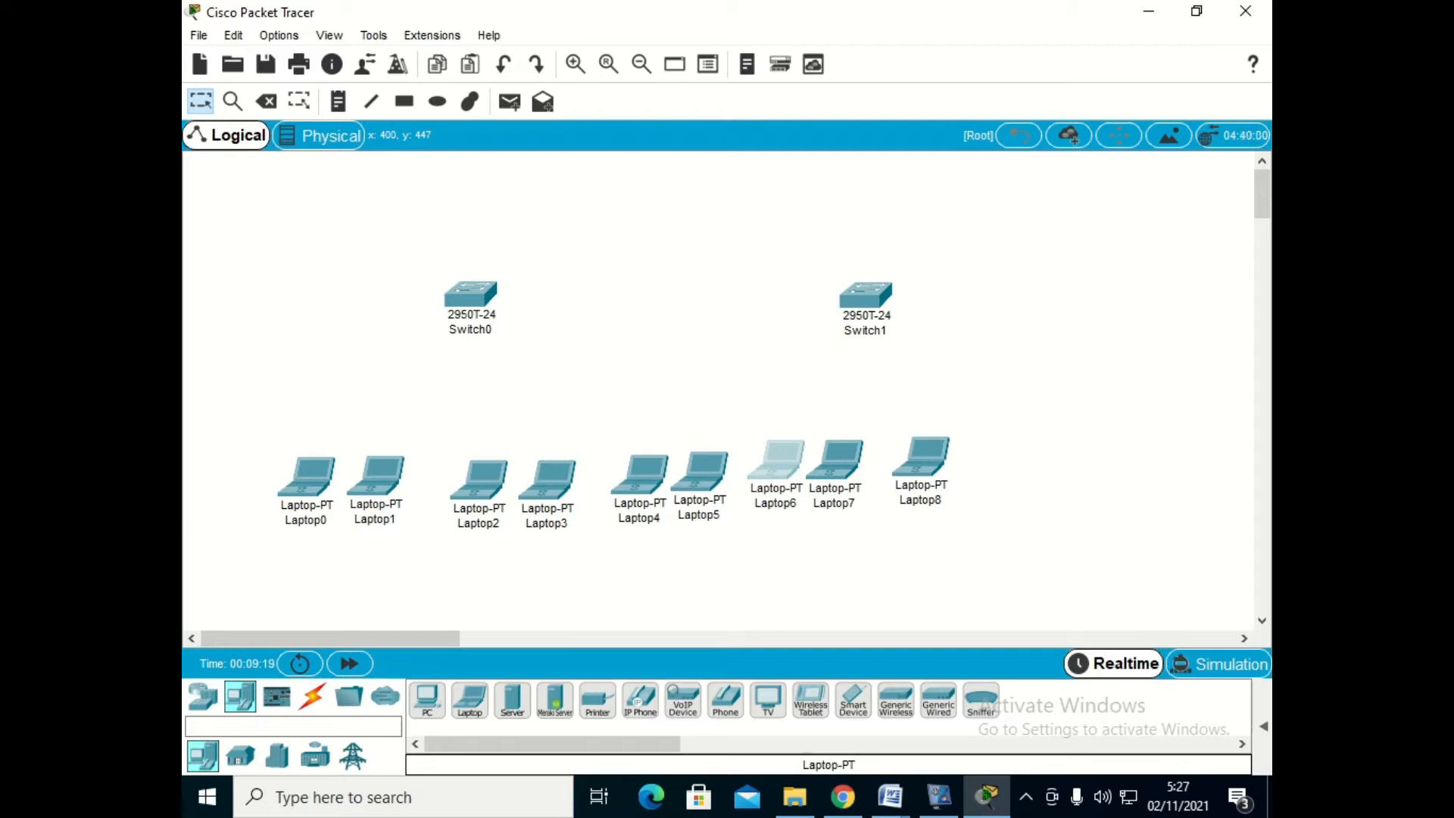
click(982, 463)
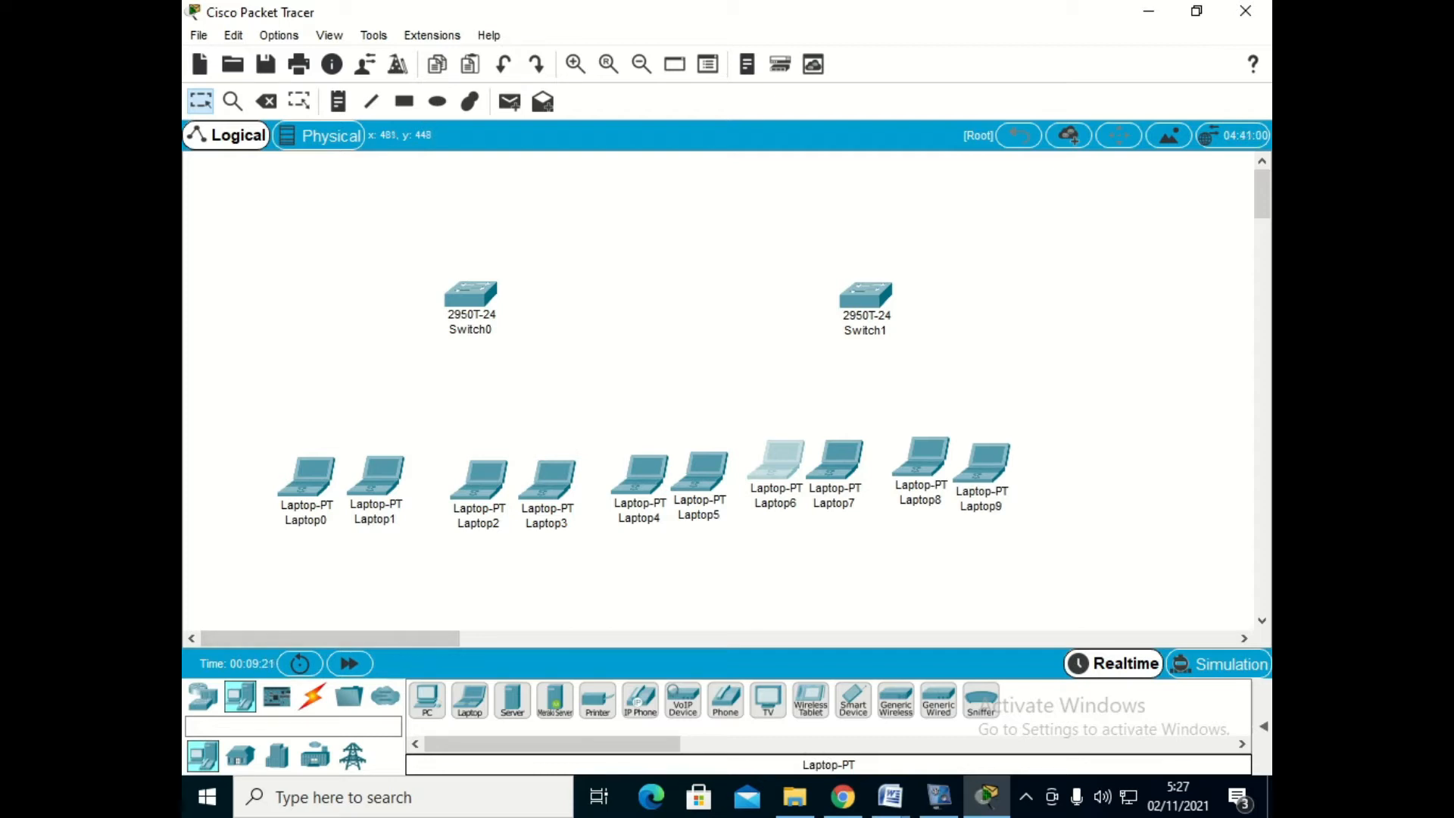
click(1060, 473)
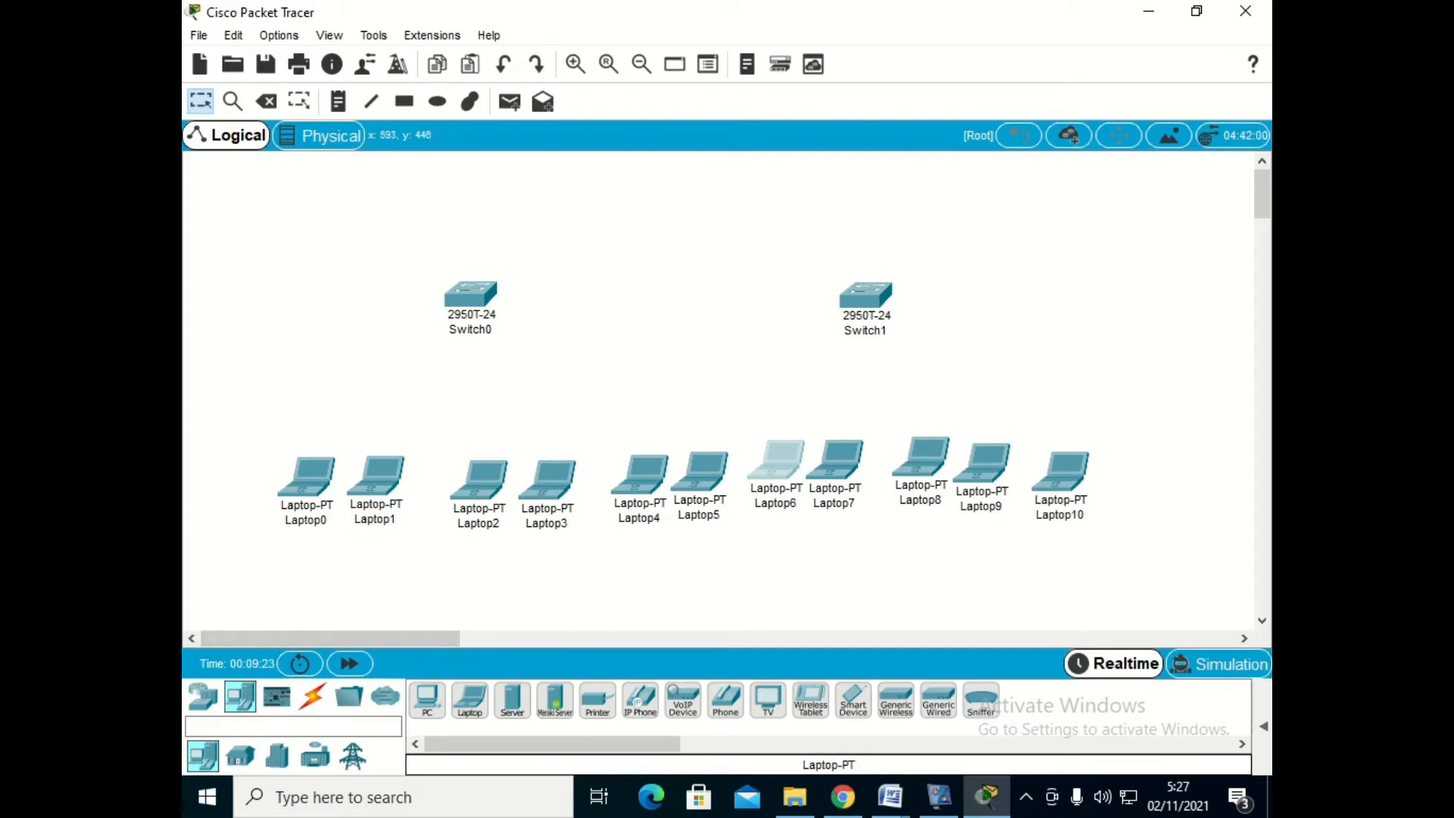
click(1136, 464)
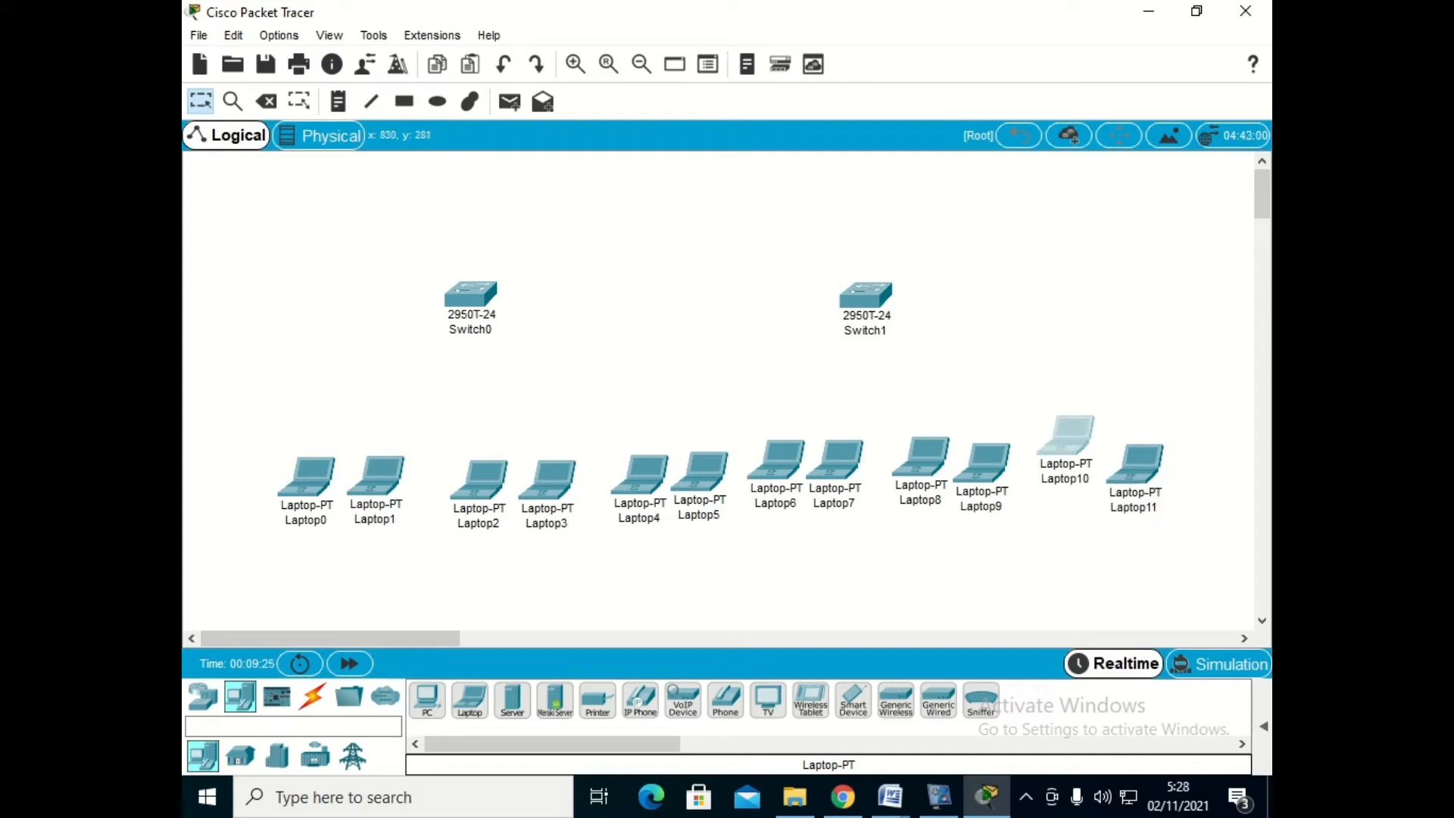
drag(1140, 473, 1145, 462)
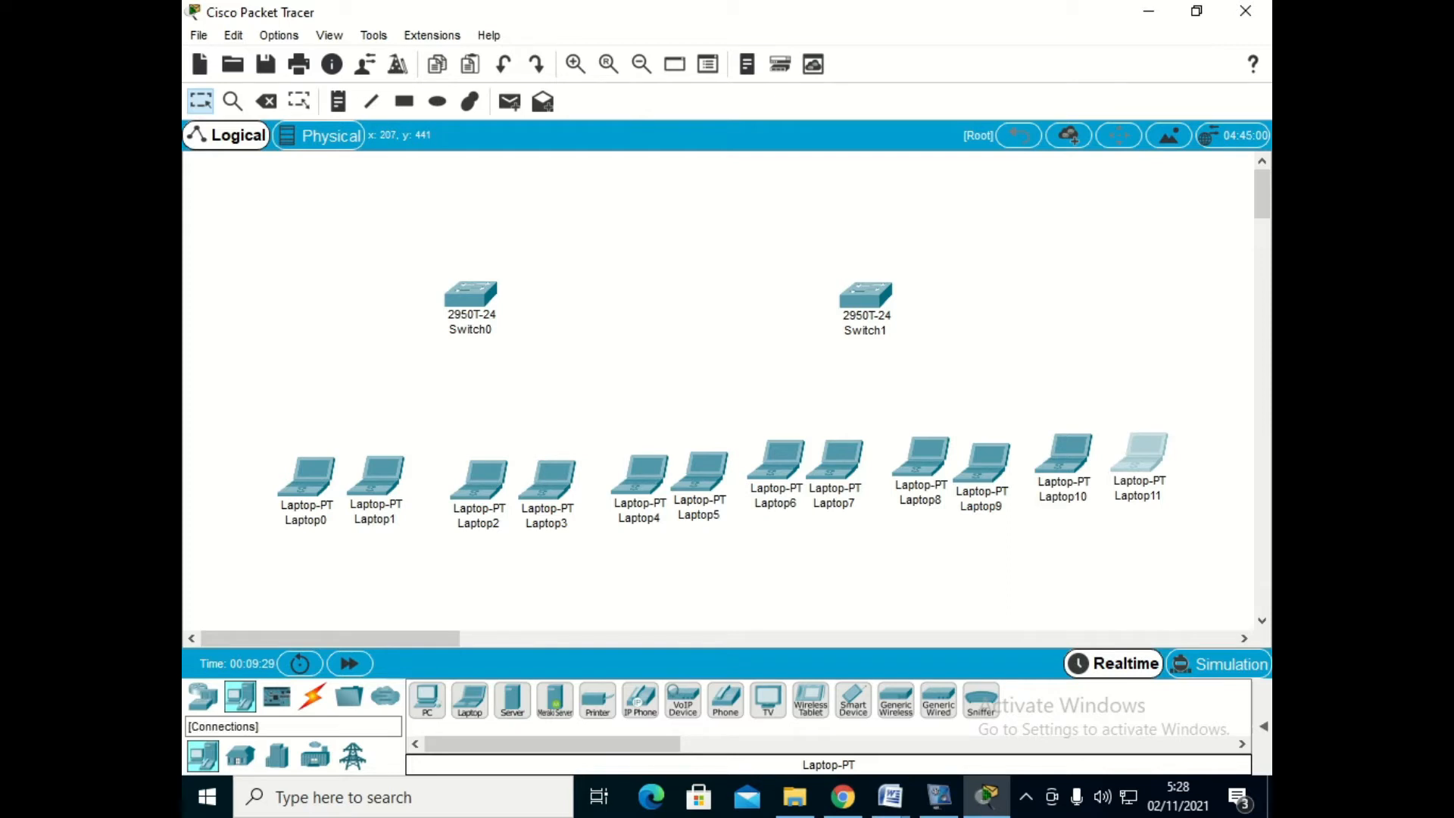
- Connect Laptop0's FastEthernet0 to Switch0's FastEthernet0/1 with a copper straight-through cable
click(312, 696)
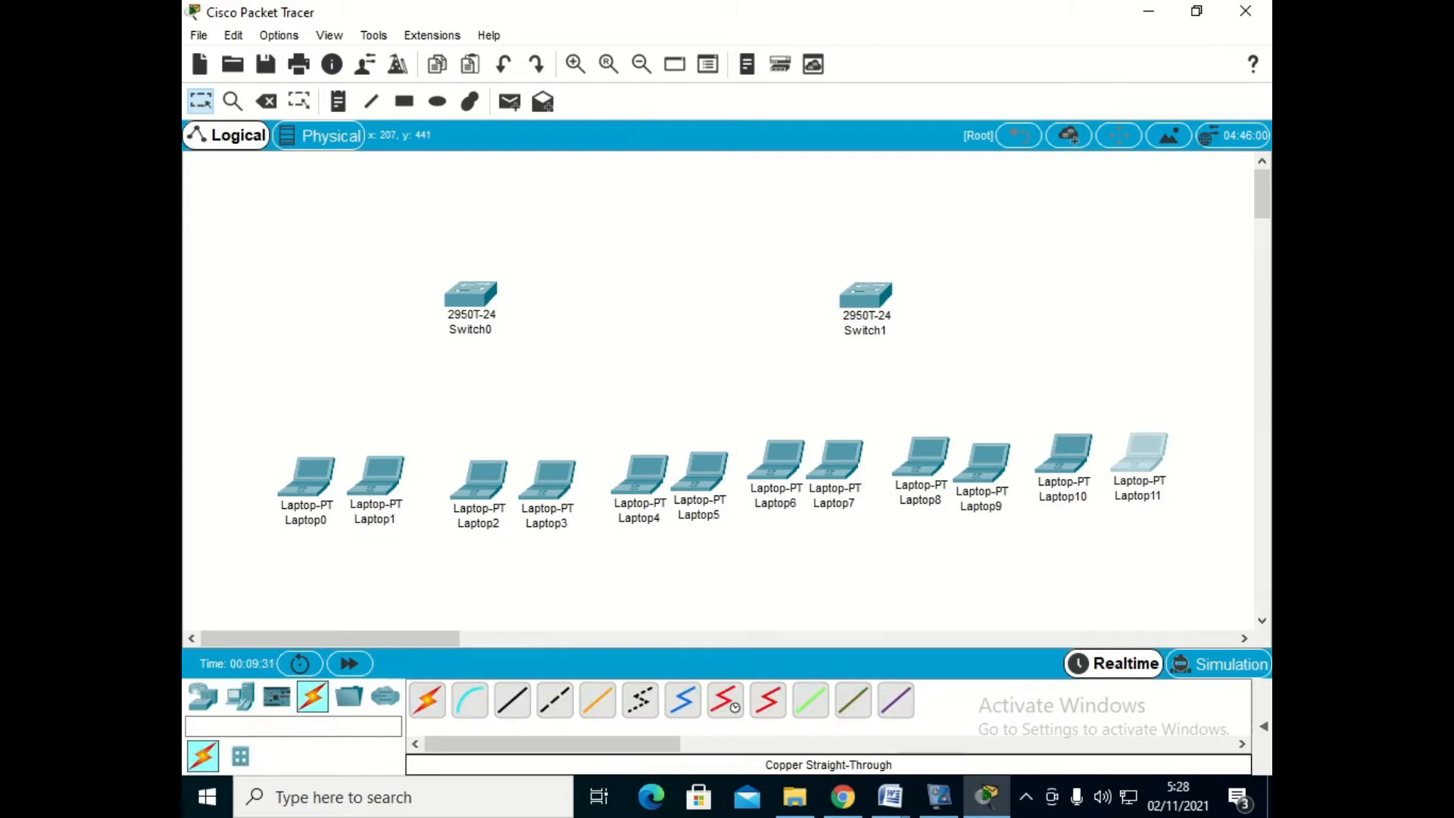
click(512, 699)
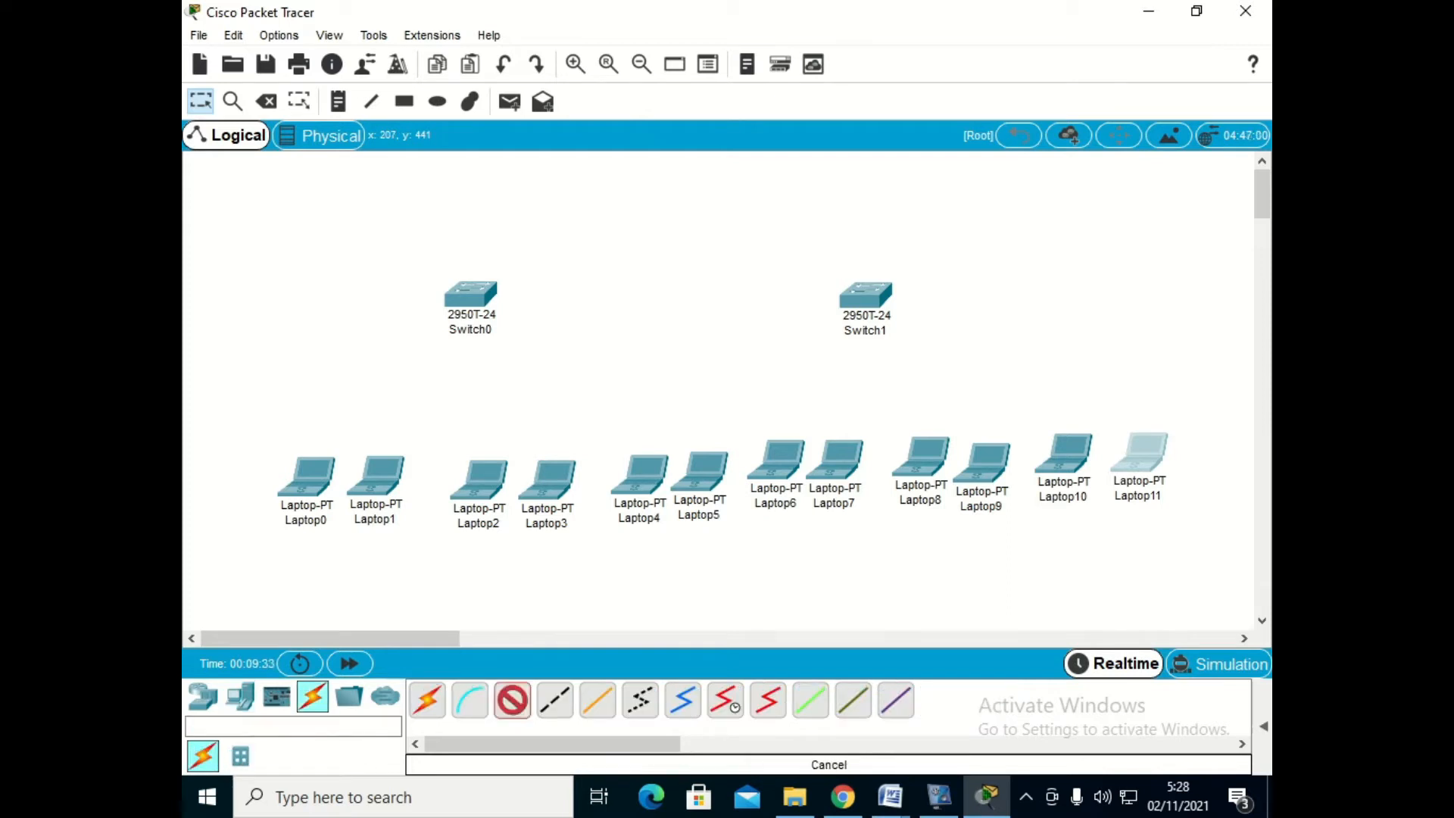
click(307, 477)
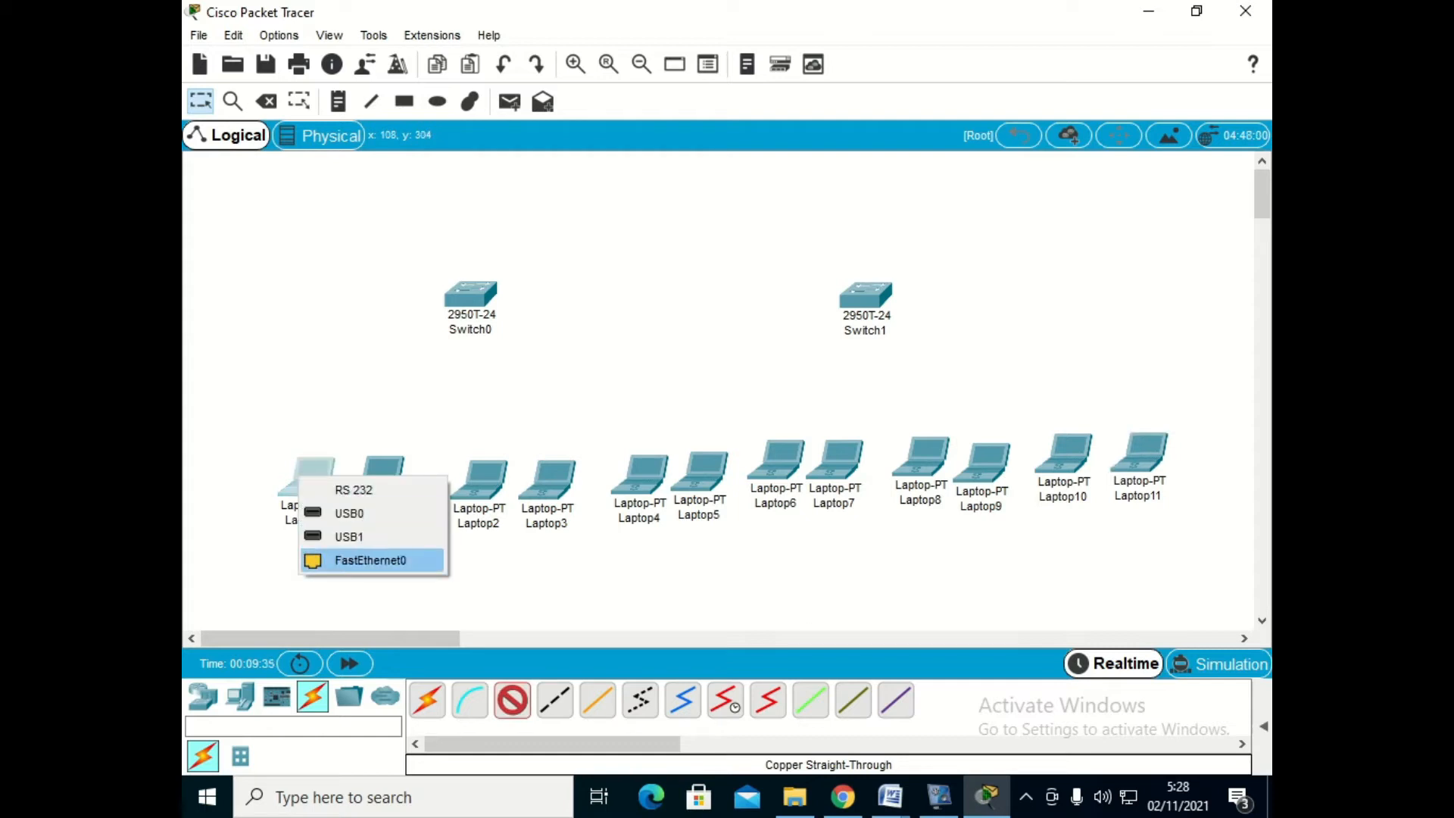
click(355, 561)
click(449, 306)
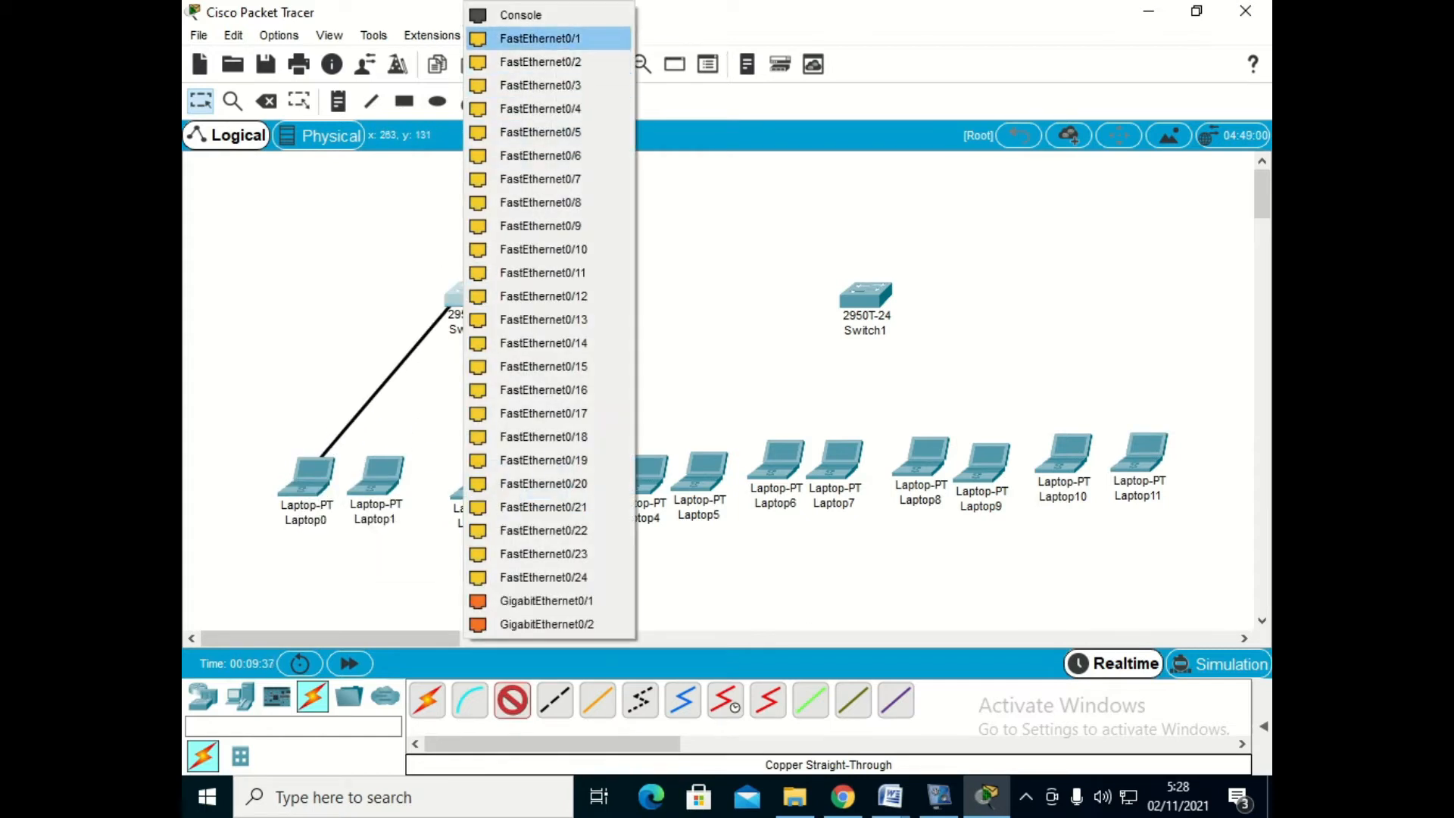
click(523, 35)
- Connect Laptop1's FastEthernet0 to Switch0's FastEthernet0/5 with a copper straight-through cable
click(512, 699)
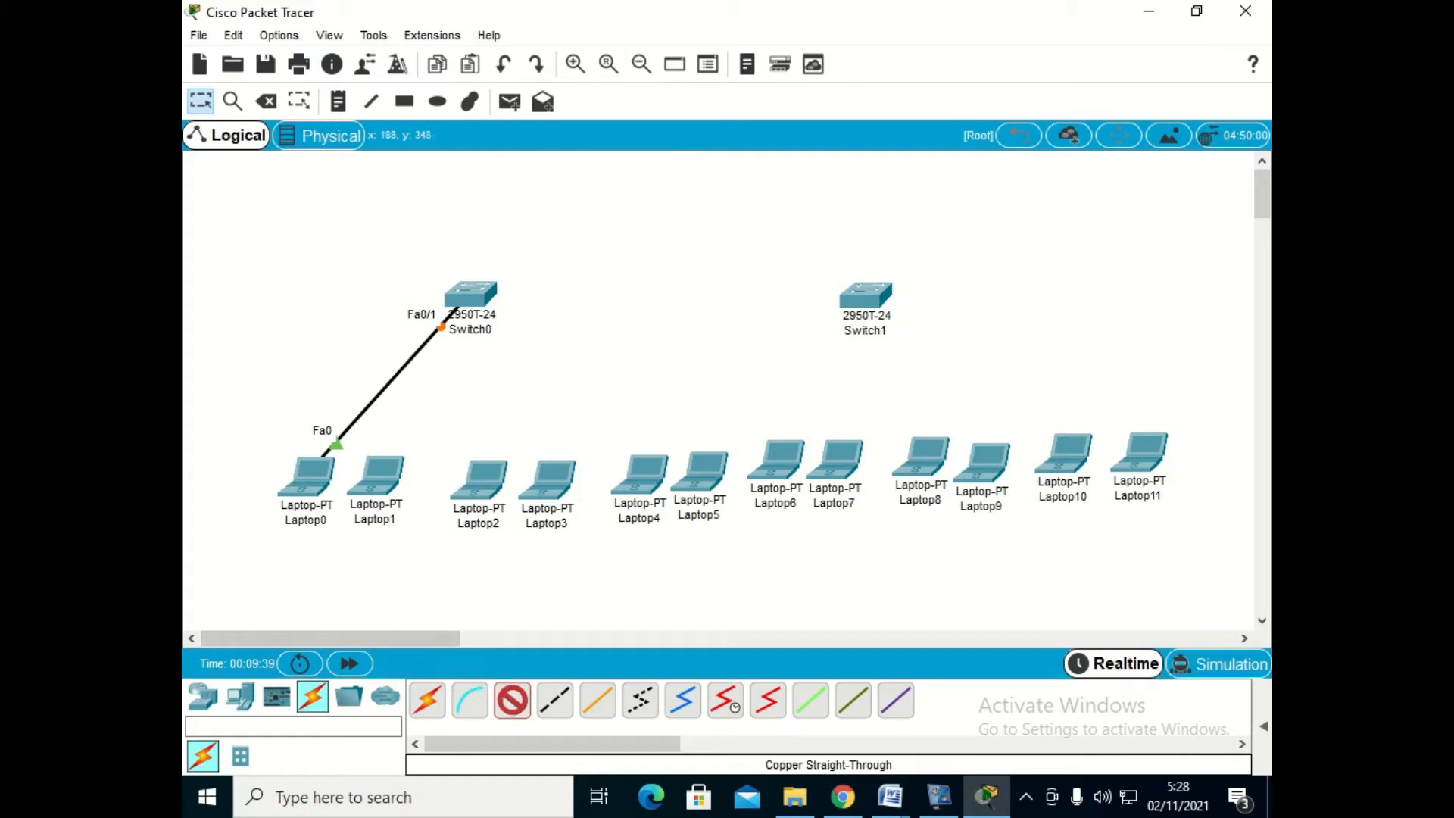
click(376, 475)
click(422, 558)
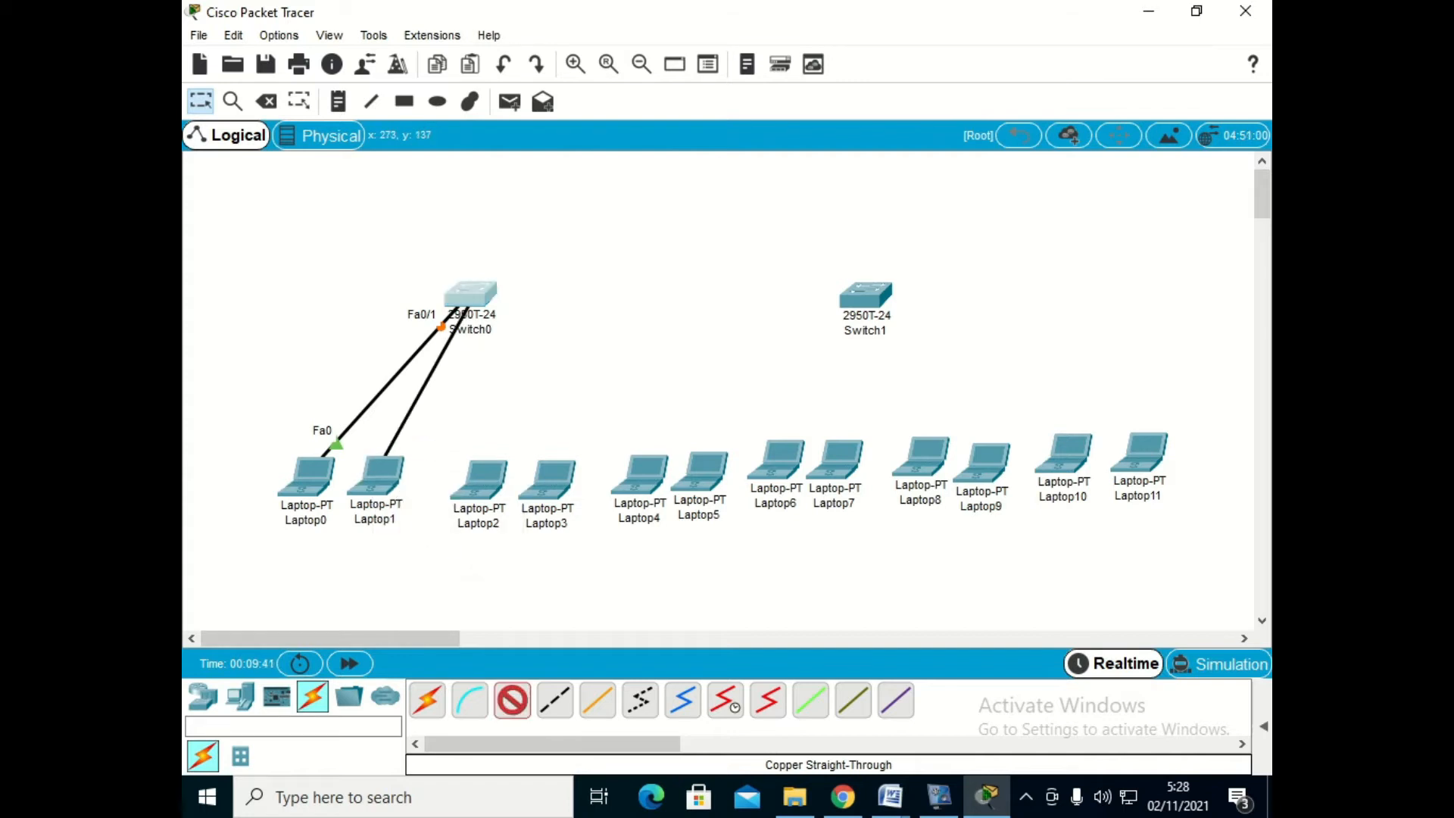
click(463, 304)
click(530, 130)
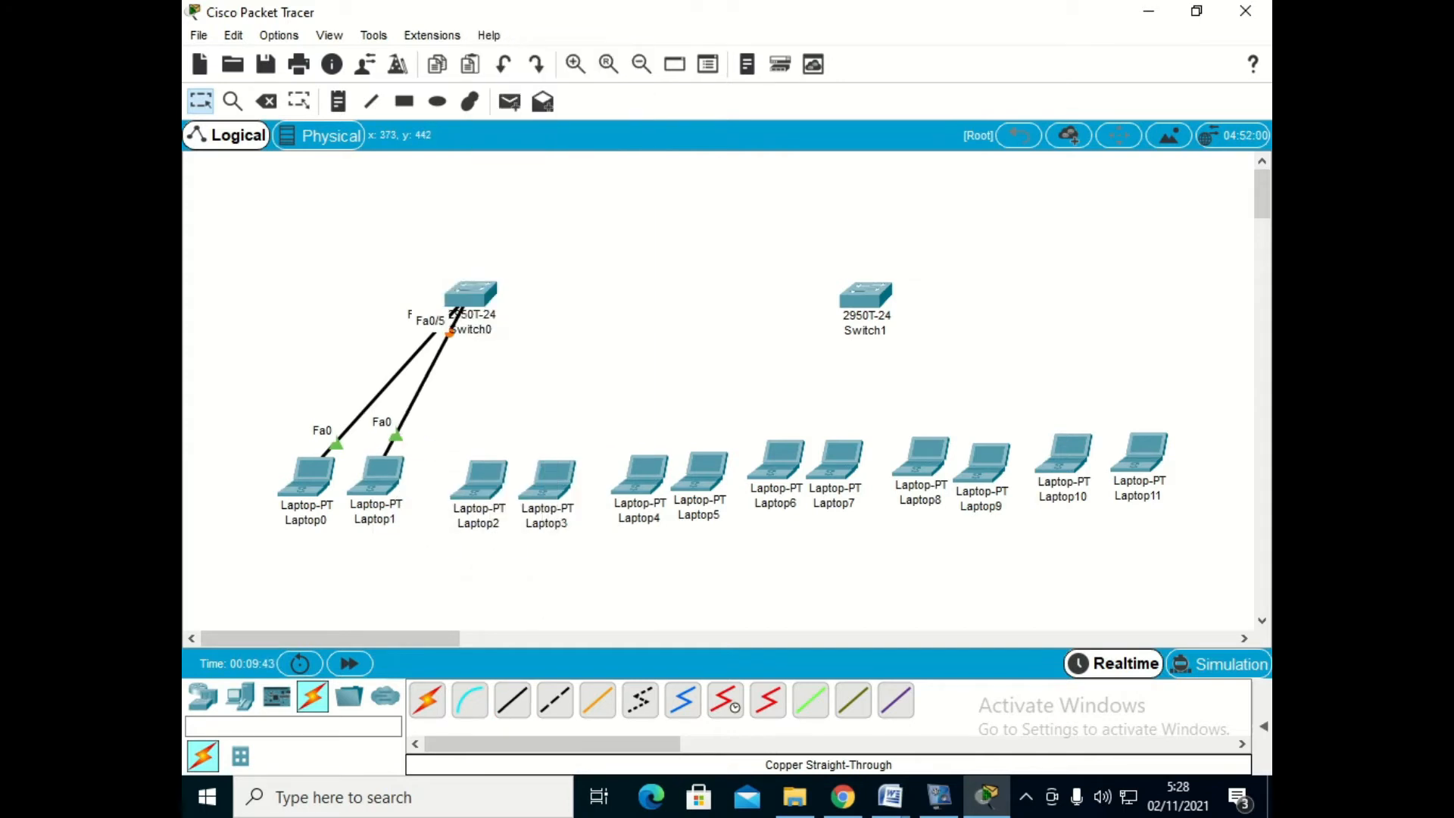
- Connect Laptop2's FastEthernet0 to Switch0's FastEthernet0/6 with a copper straight-through cable
click(512, 700)
click(478, 479)
click(536, 555)
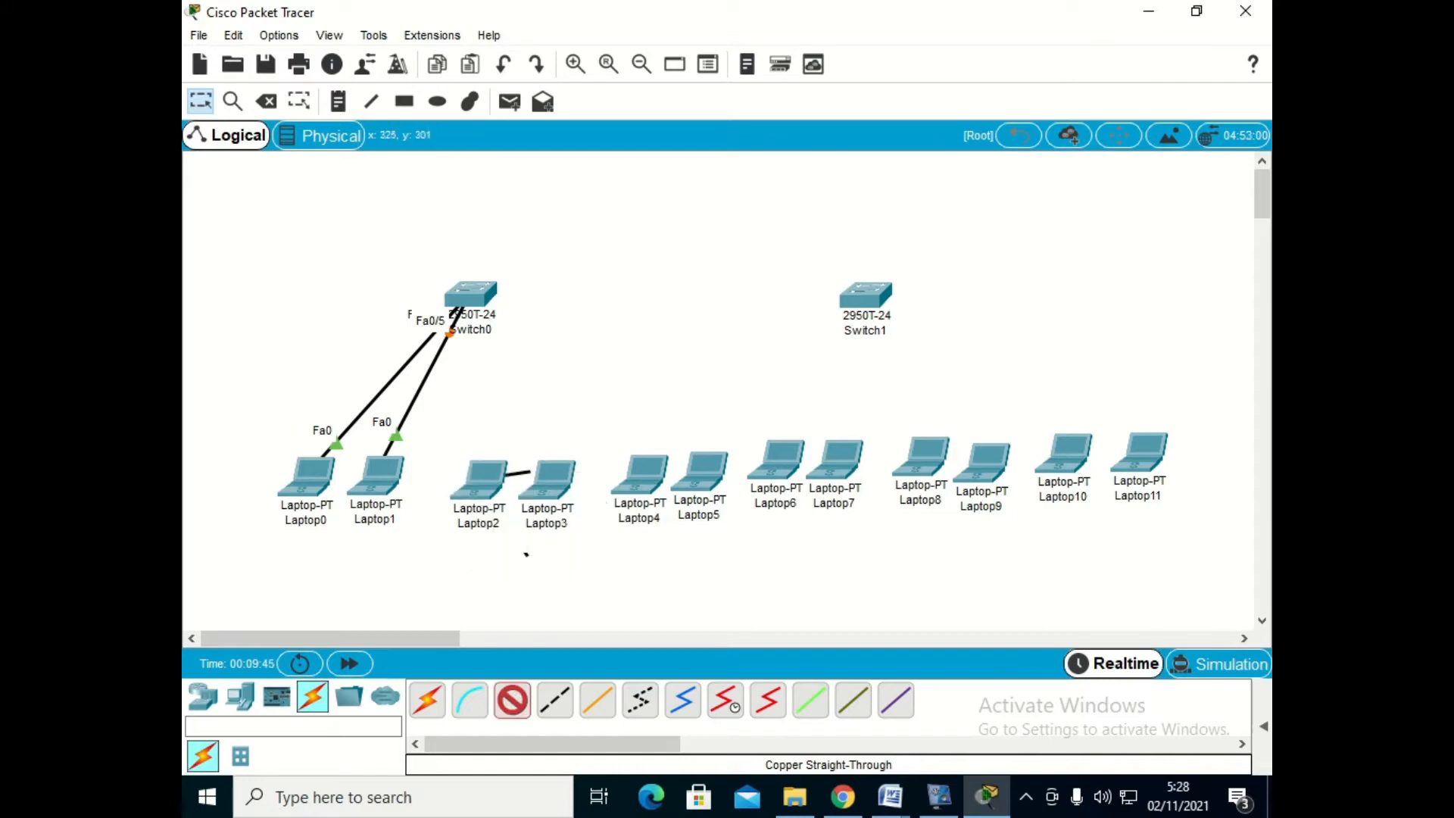
click(470, 303)
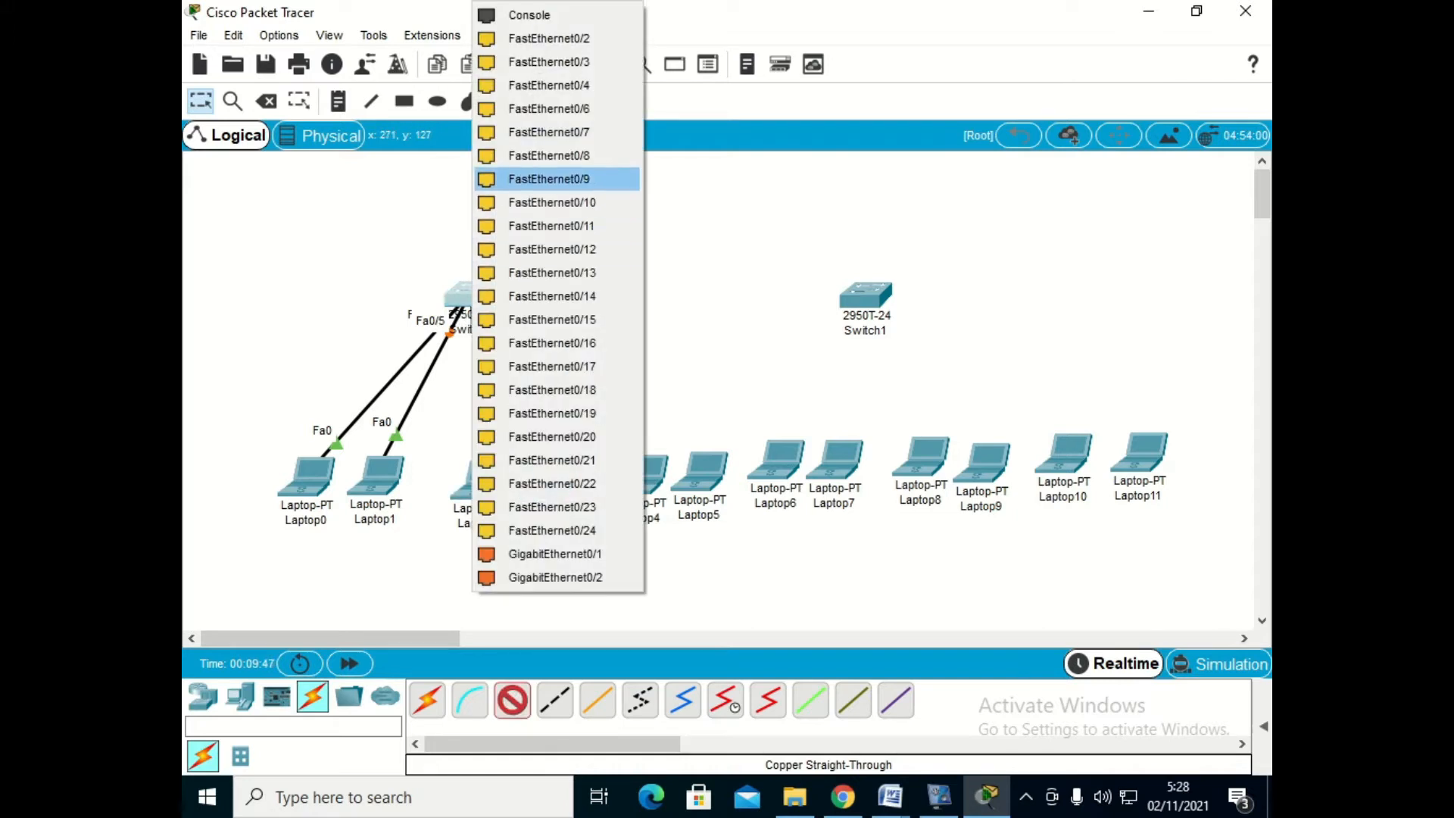
click(549, 108)
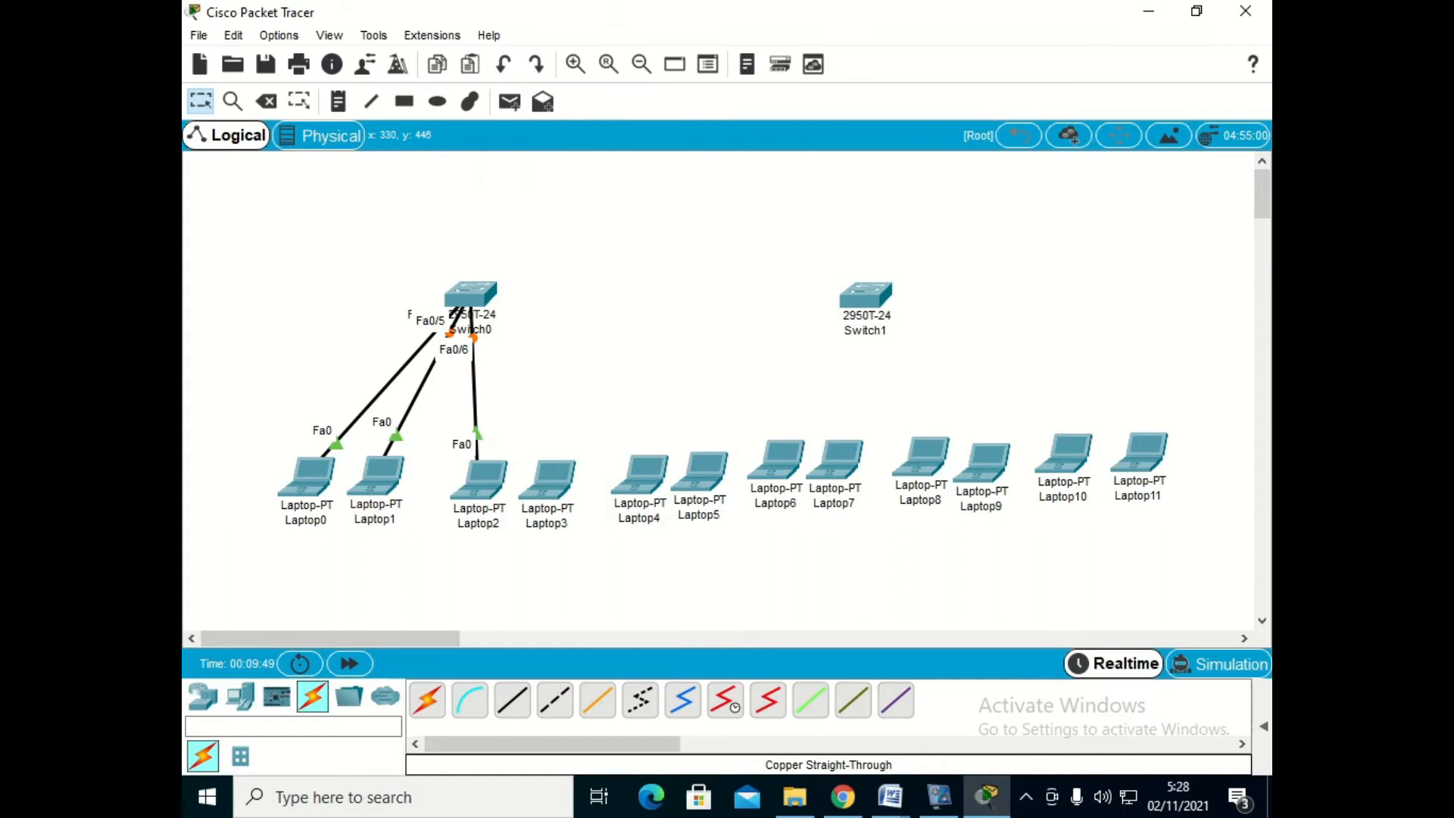
- Connect Laptop3's FastEthernet0 to Switch0's FastEthernet0/10 with a copper straight-through cable
click(512, 699)
click(547, 478)
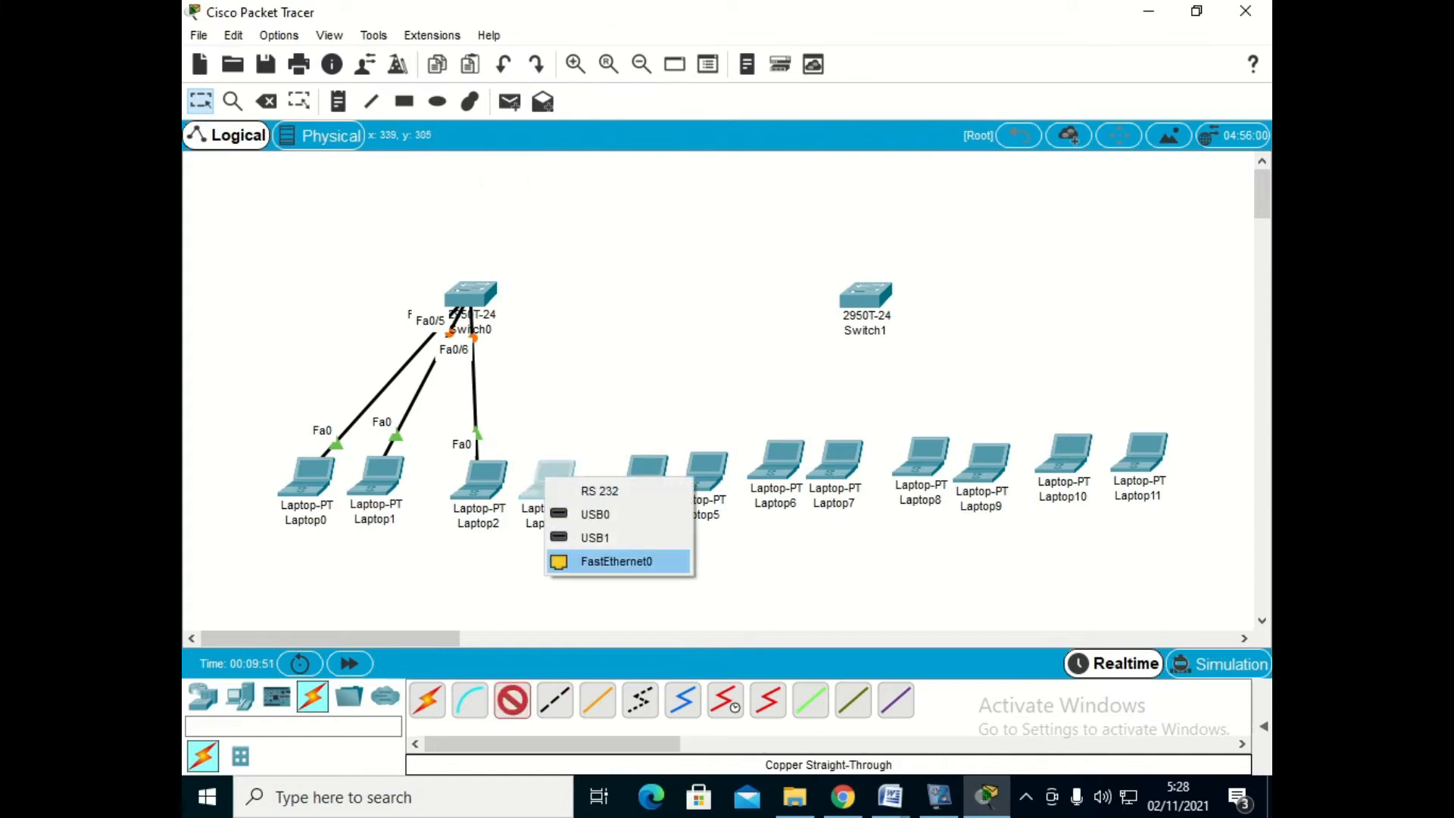
click(616, 561)
click(471, 303)
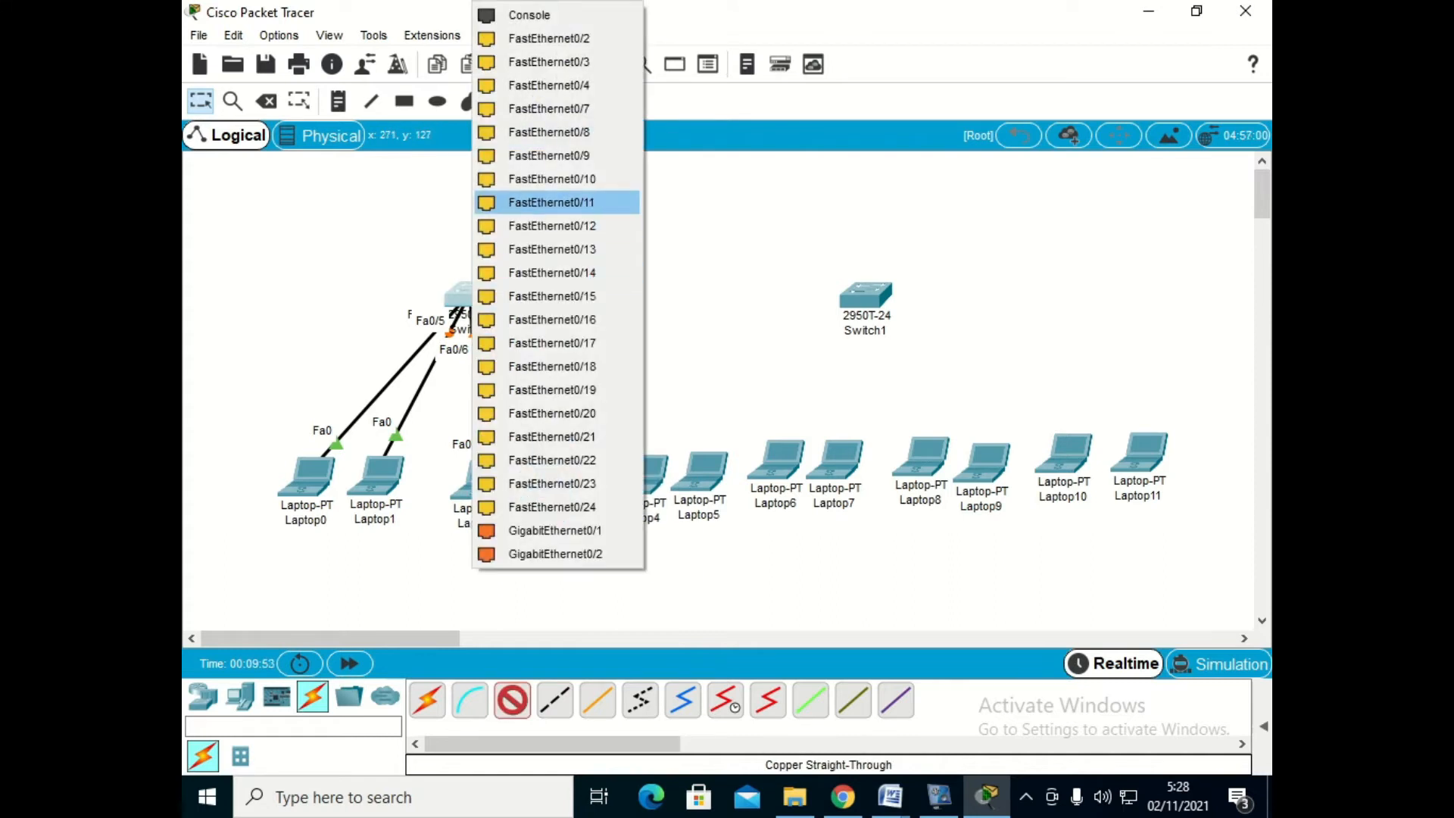
click(552, 179)
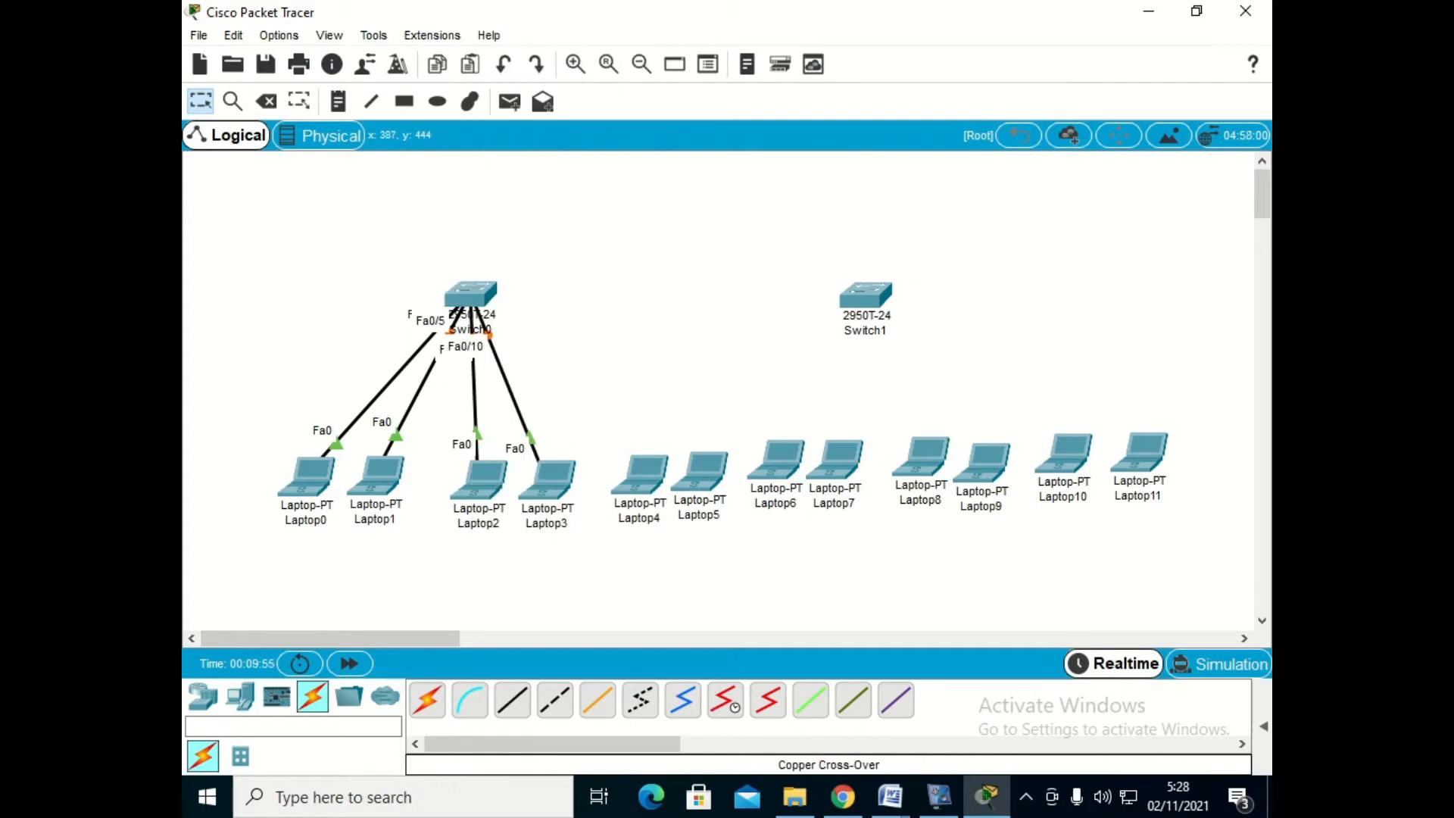
- Connect Laptop4's FastEthernet0 to Switch0's FastEthernet0/11 with a copper straight-through cable
click(636, 477)
click(666, 561)
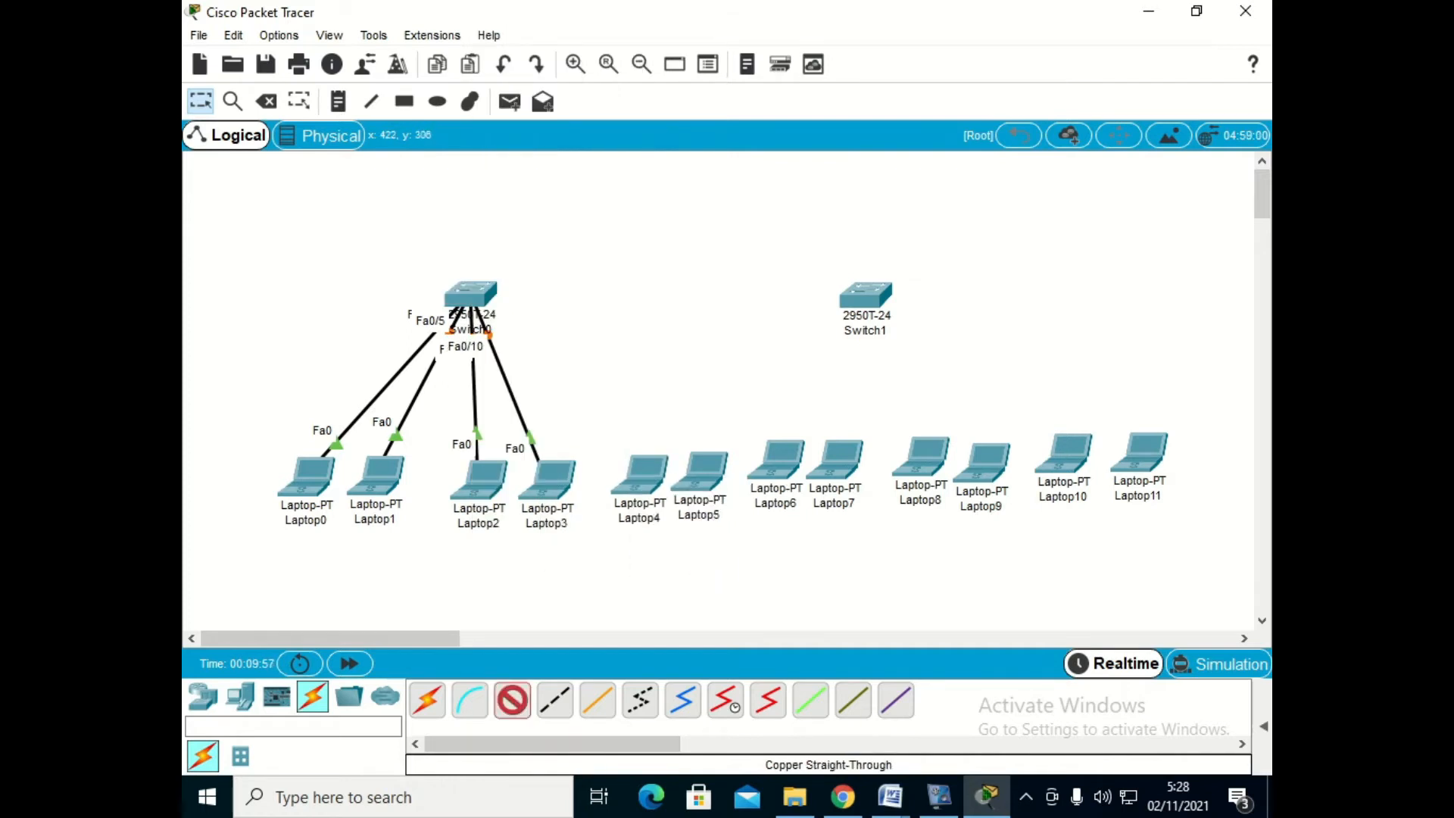
click(493, 309)
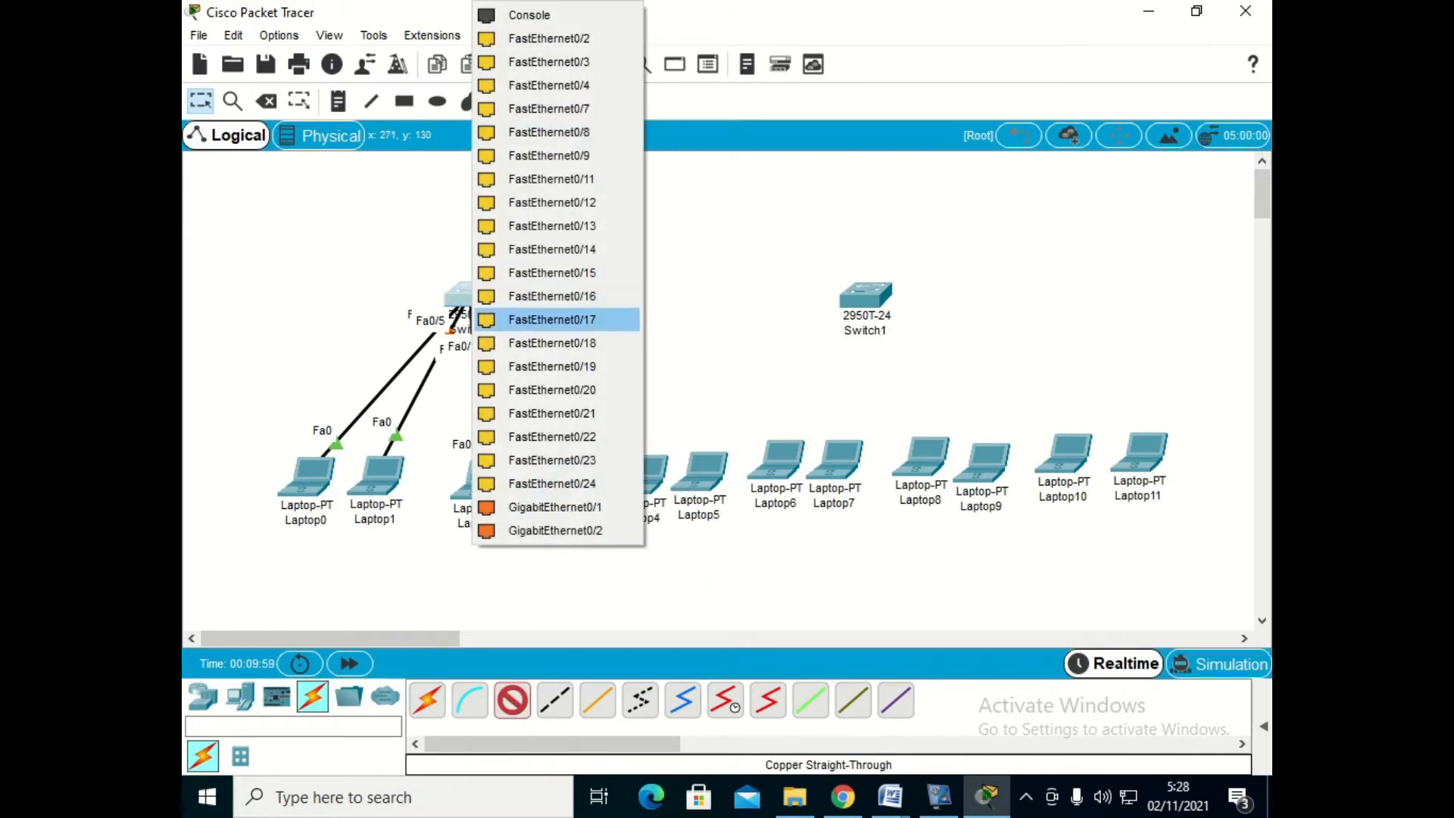
click(552, 179)
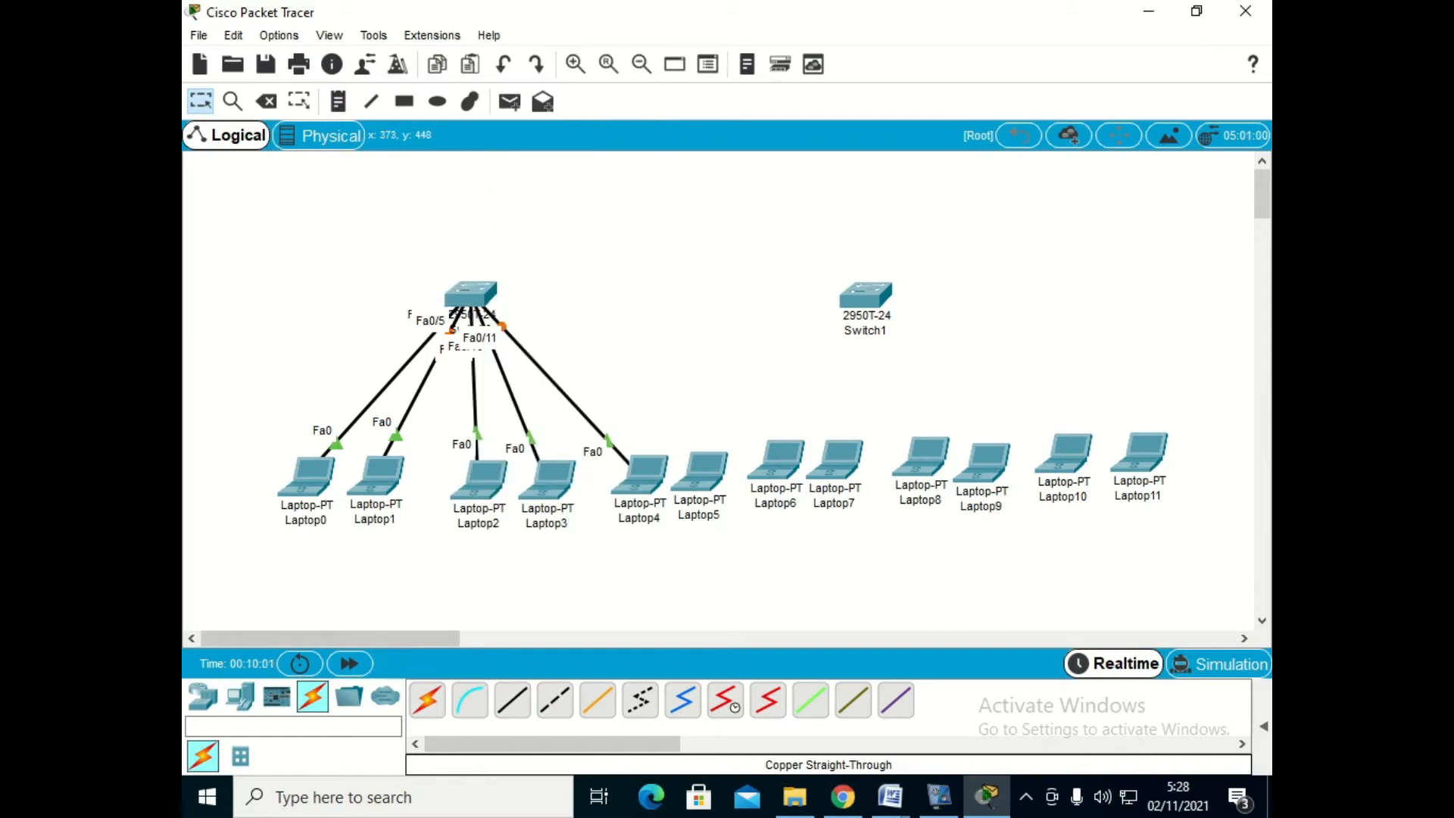
- Connect Laptop5's FastEthernet0 to Switch0's FastEthernet0/14 with a copper straight-through cable, and shift Switch0 slightly toward Switch1
click(513, 701)
click(689, 465)
click(754, 542)
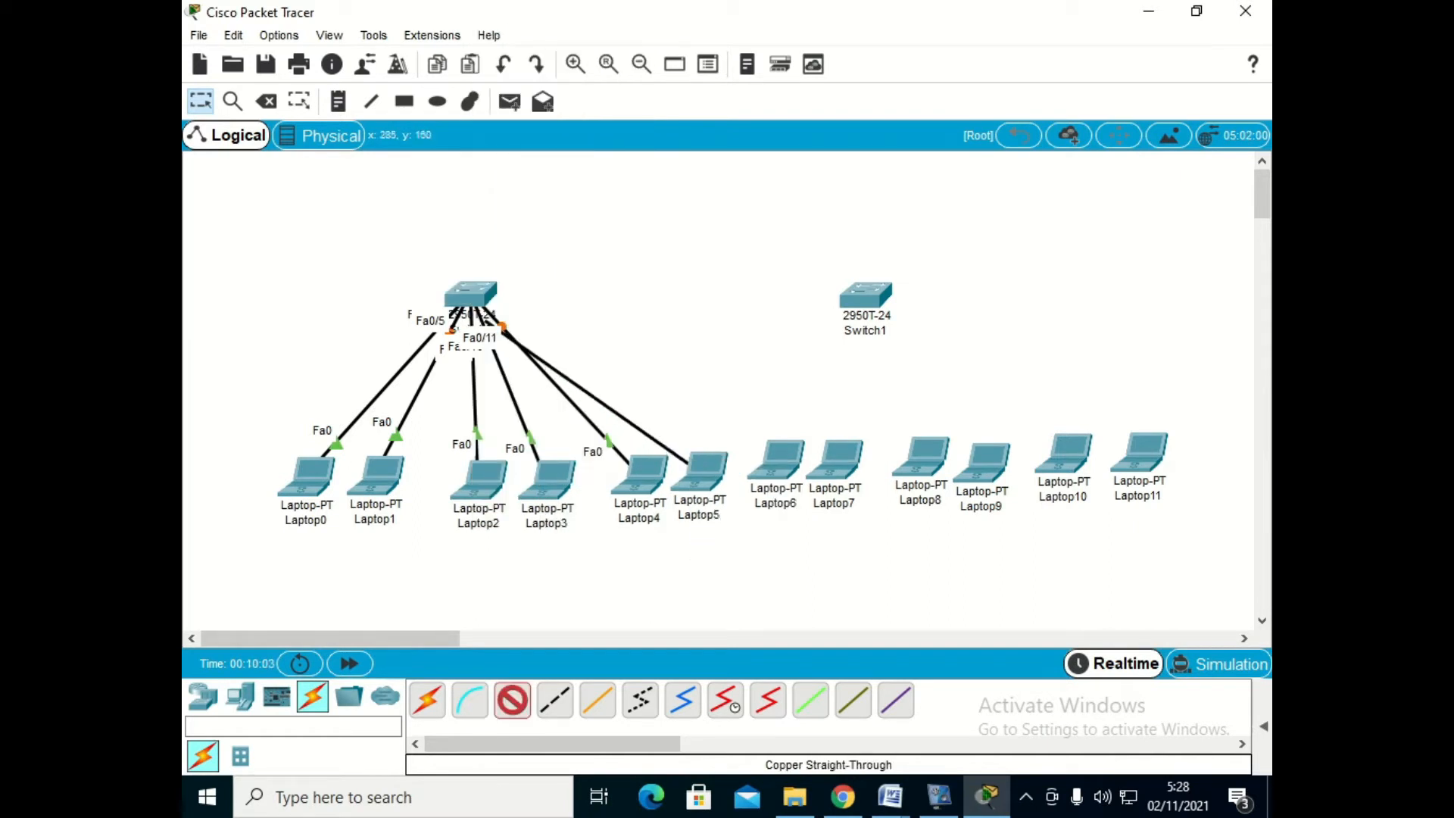
click(482, 293)
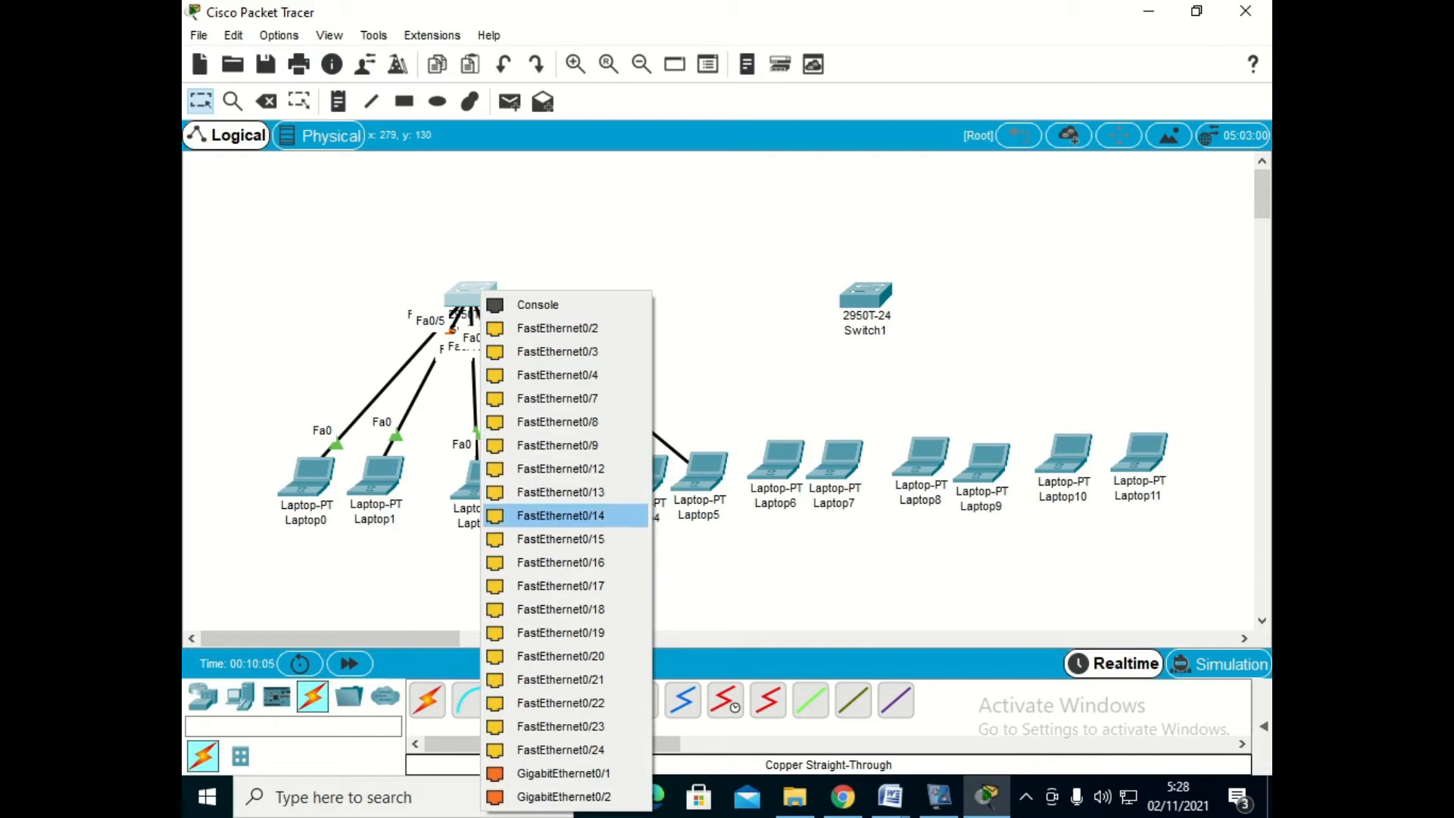
click(560, 515)
drag(470, 293, 504, 292)
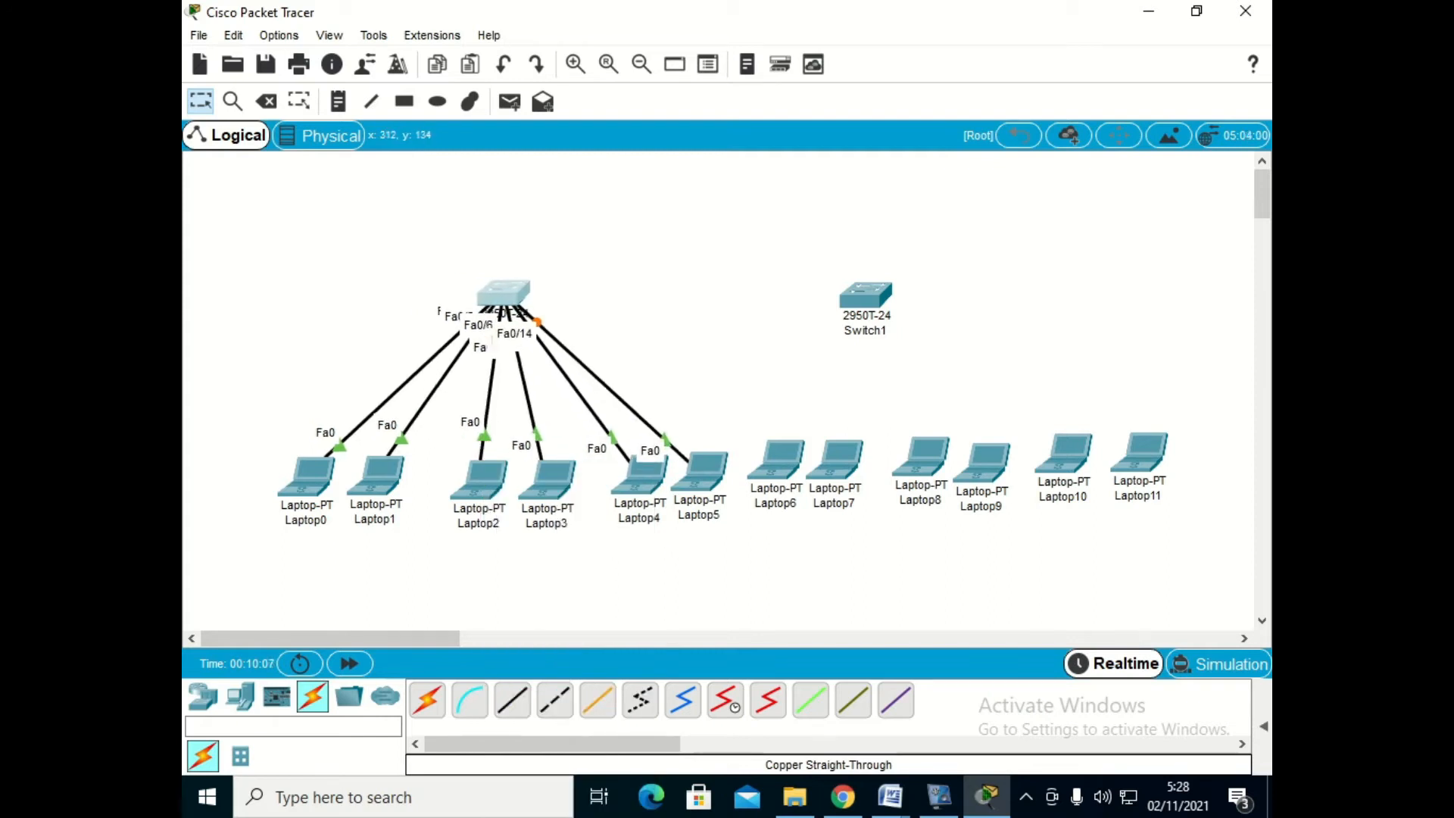
- Connect Laptop6's FastEthernet0 to Switch1's FastEthernet0/1 with a copper straight-through cable
click(512, 699)
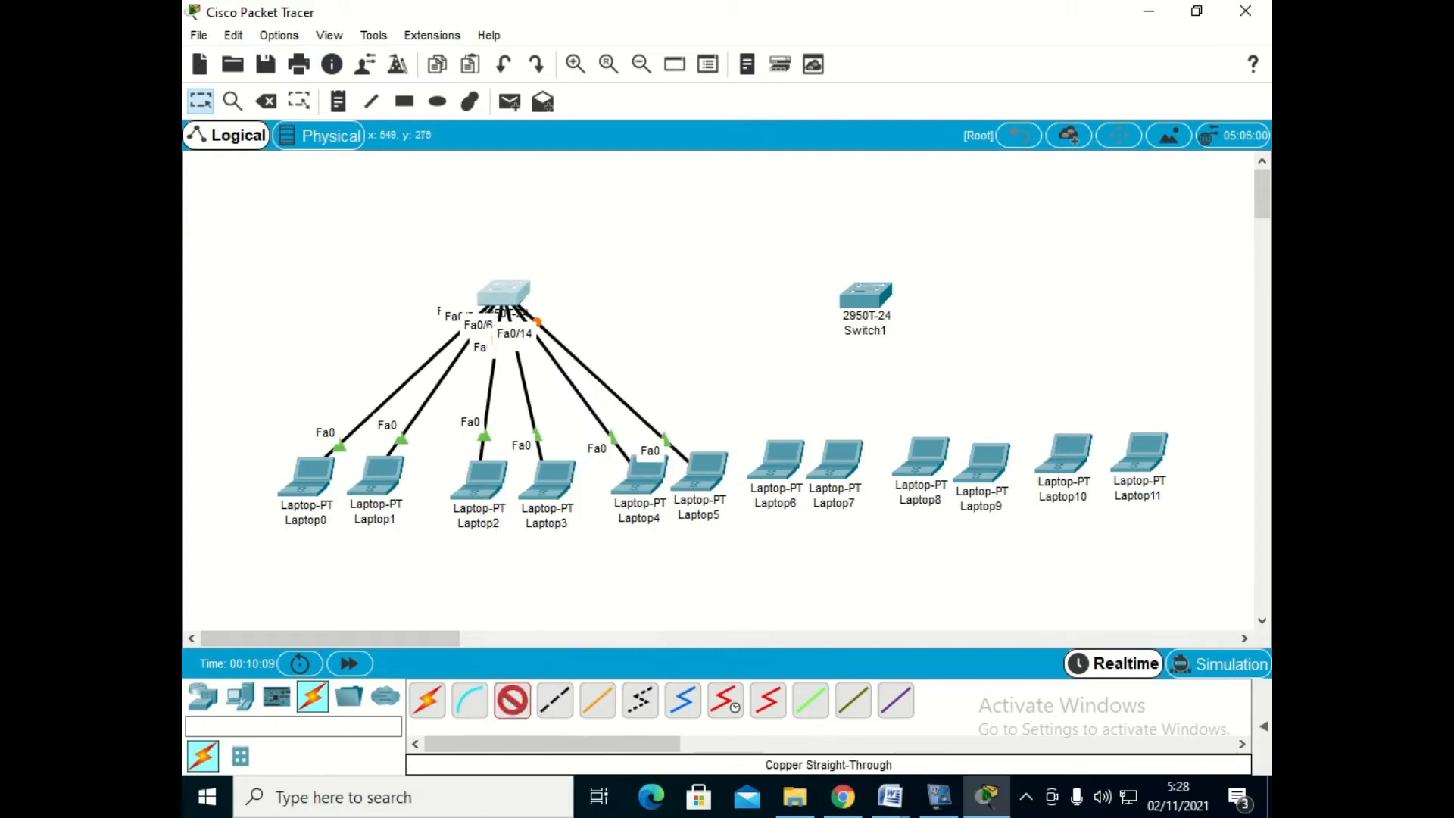
click(773, 454)
click(828, 530)
click(863, 297)
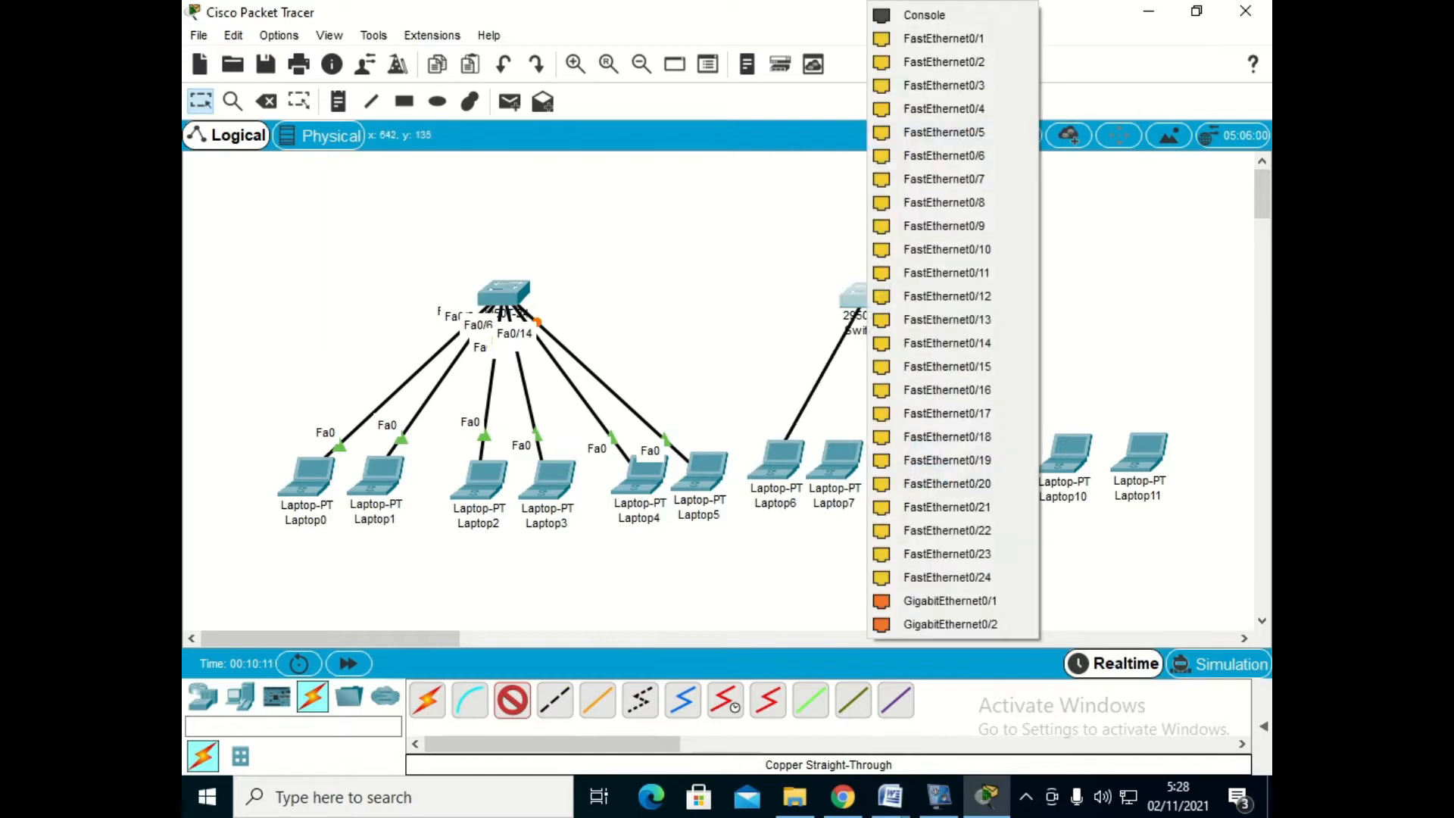
click(943, 38)
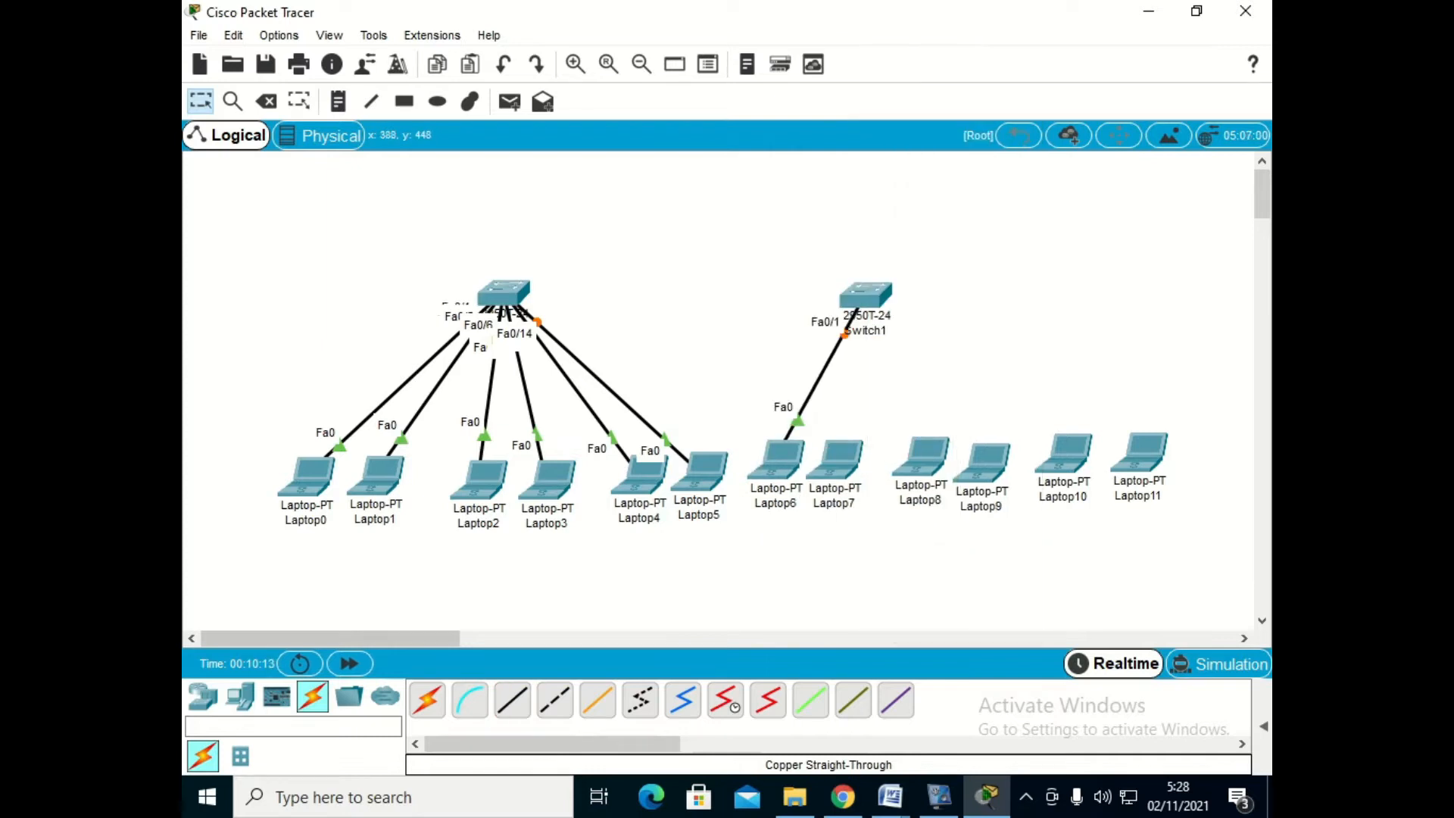
- Connect Laptop7's FastEthernet0 to Switch1's FastEthernet0/3 with a copper straight-through cable
click(836, 457)
click(892, 535)
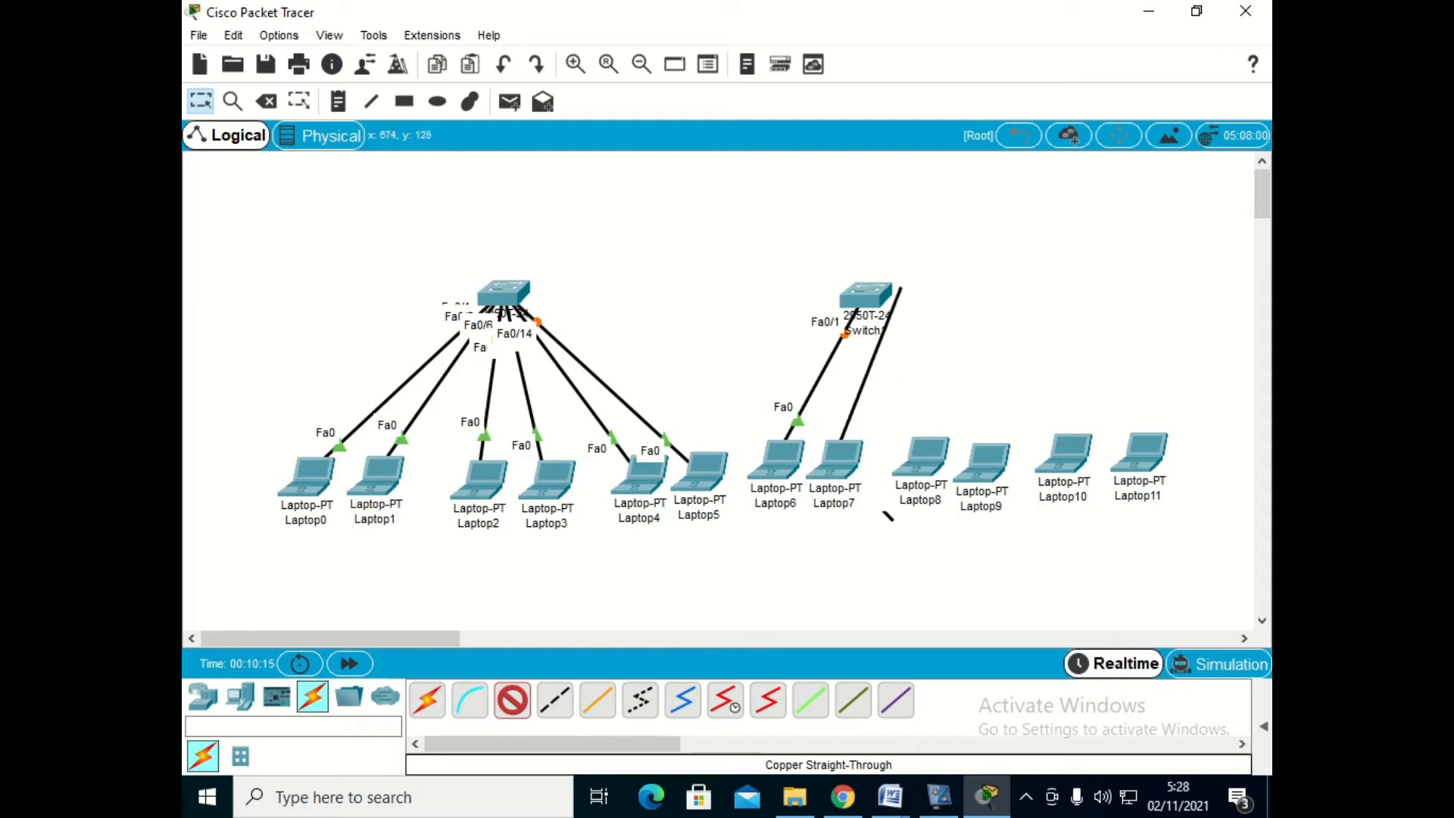
click(863, 297)
click(949, 61)
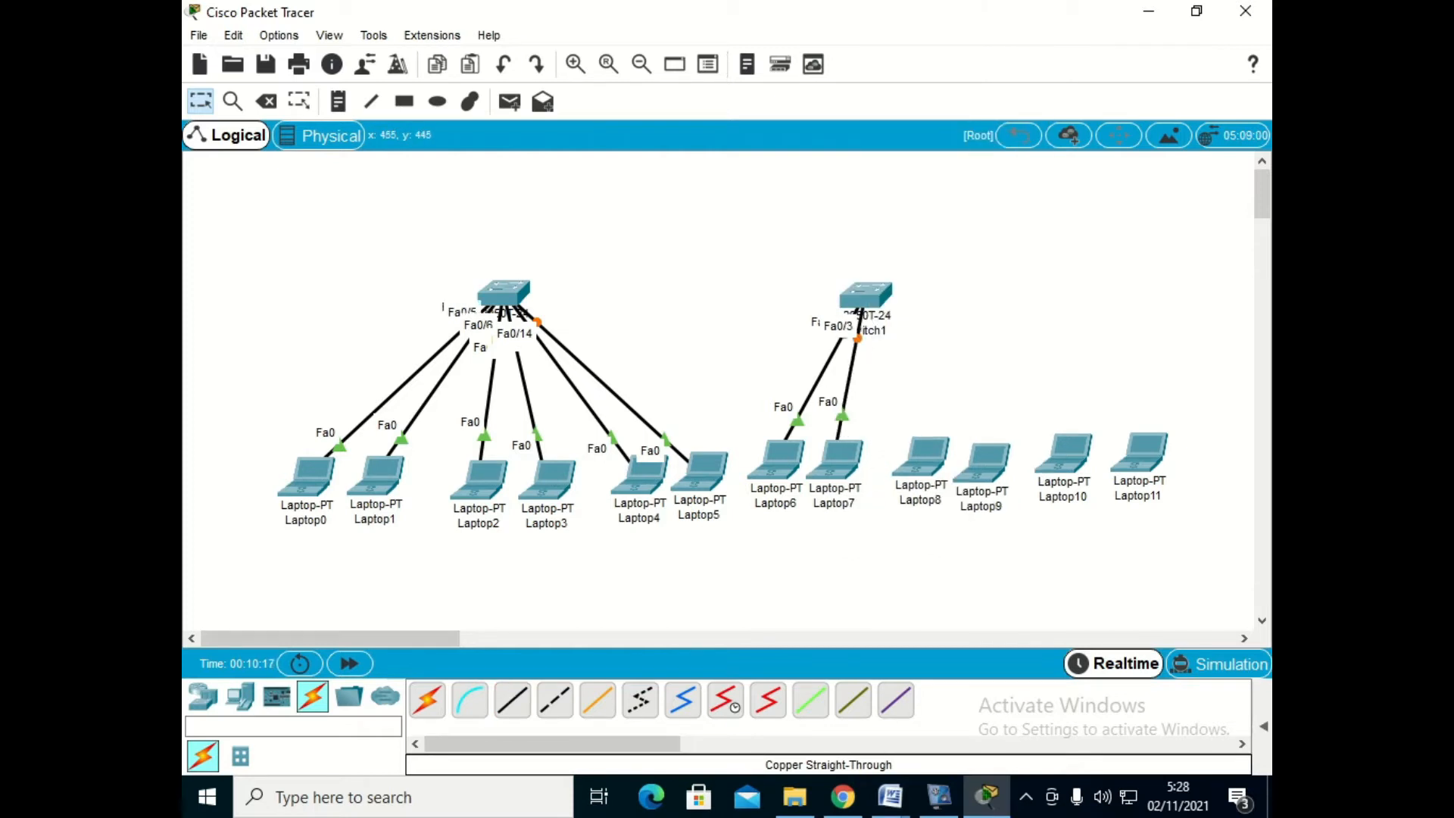
- Connect Laptop8's FastEthernet0 to Switch1's FastEthernet0/7 with a copper straight-through cable
click(920, 454)
click(955, 543)
click(863, 296)
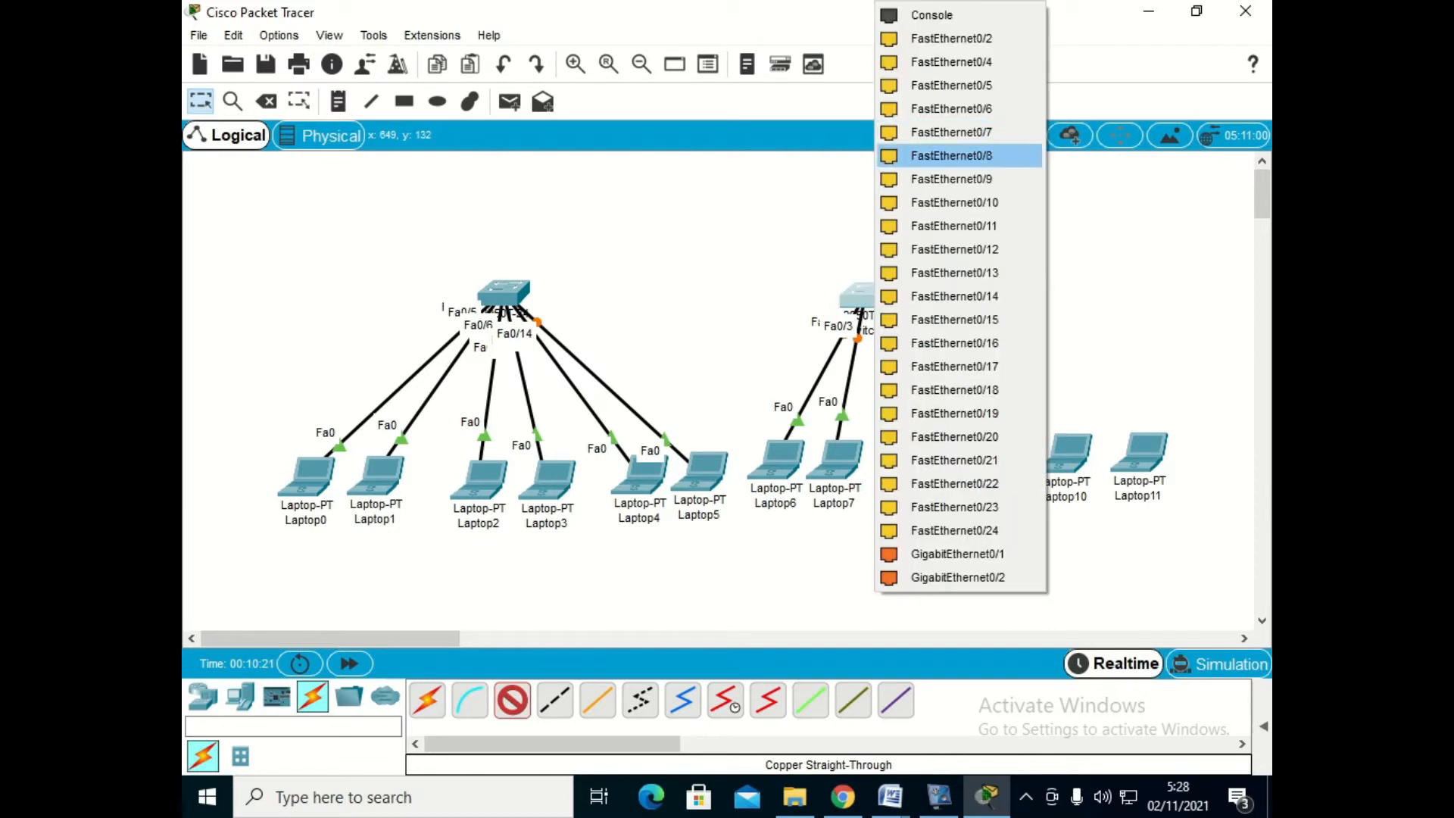
click(951, 131)
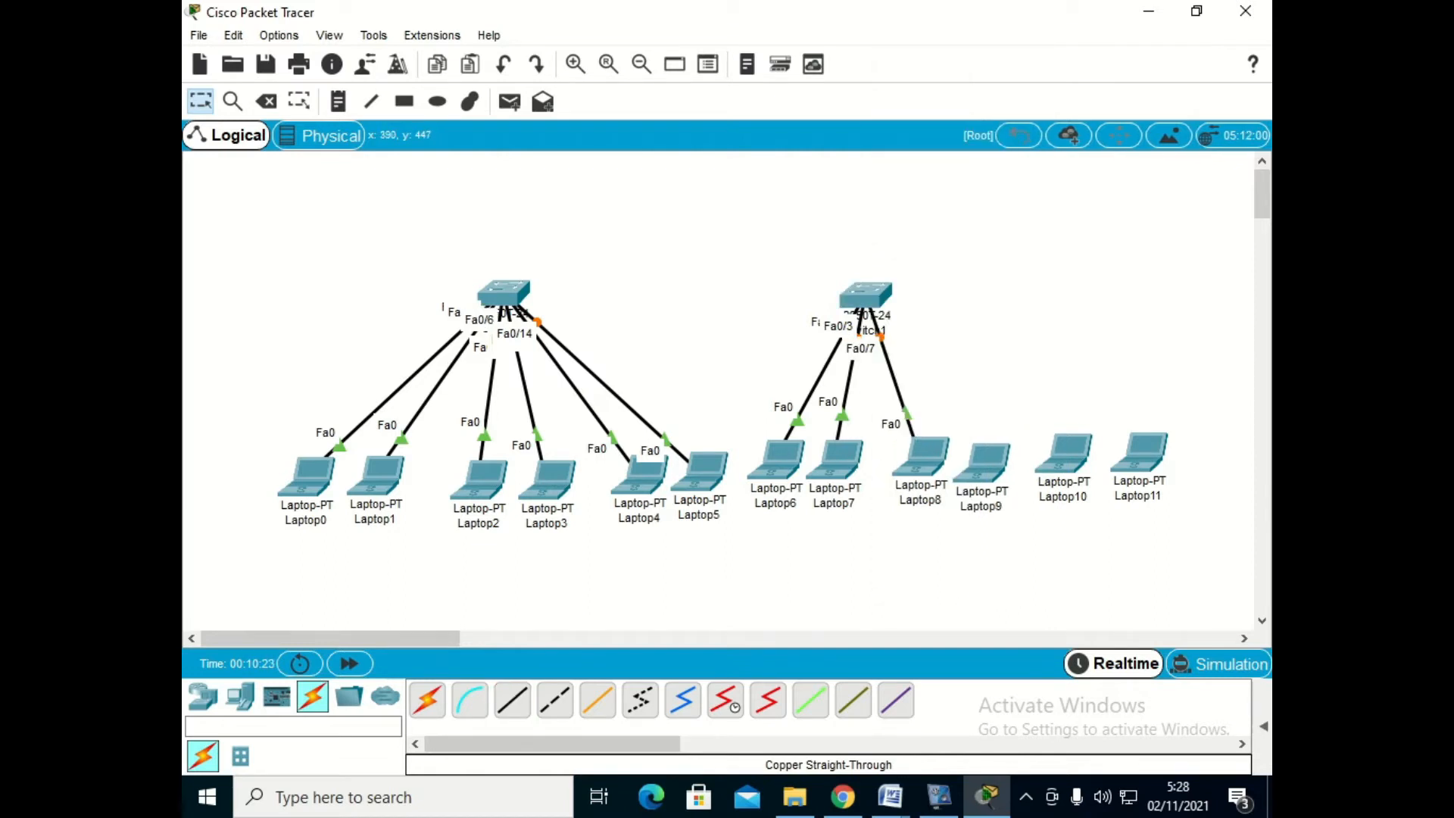
- Connect Laptop9's FastEthernet0 to Switch1's FastEthernet0/10 with a copper straight-through cable
click(984, 457)
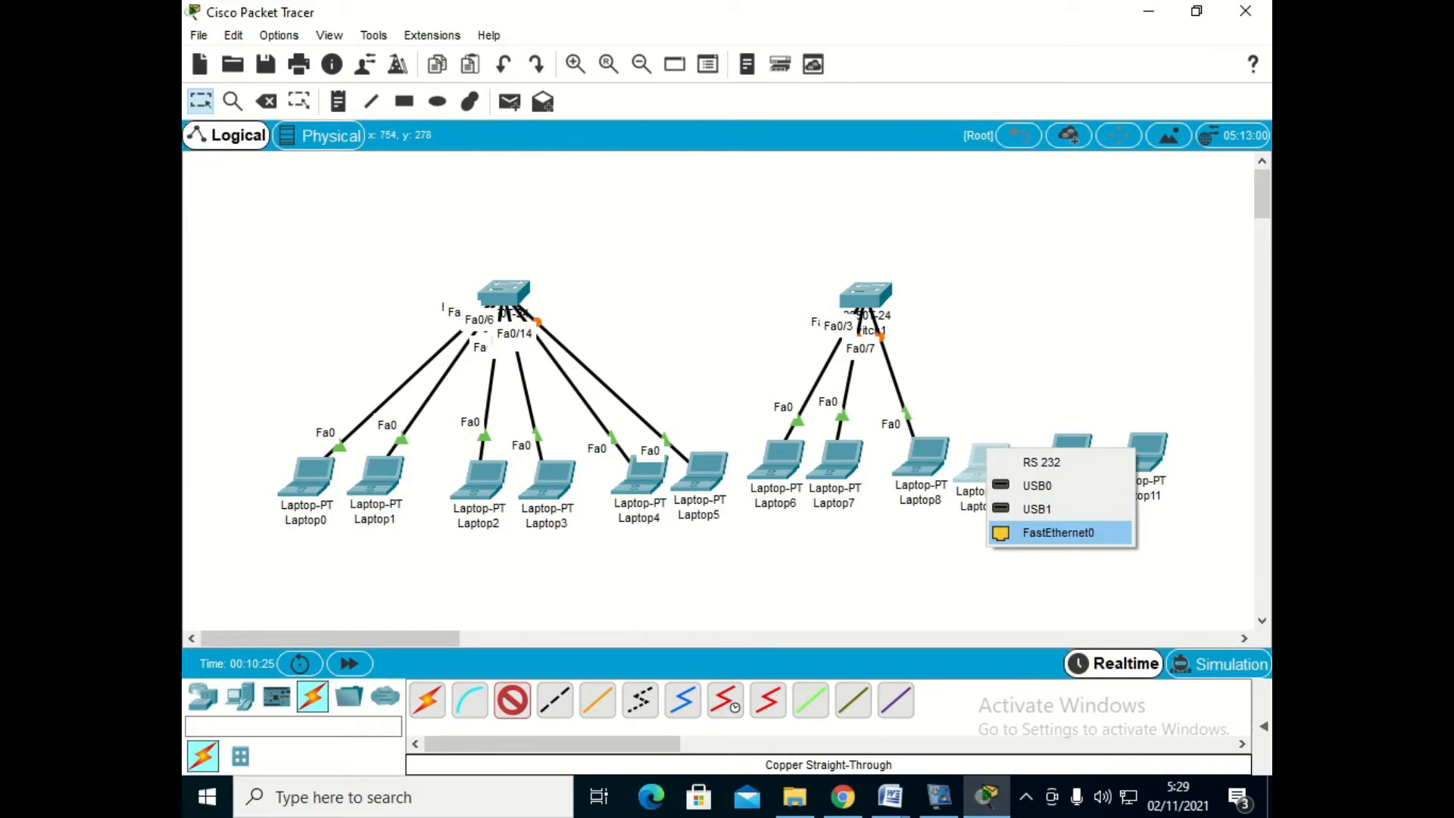
click(1058, 533)
click(866, 294)
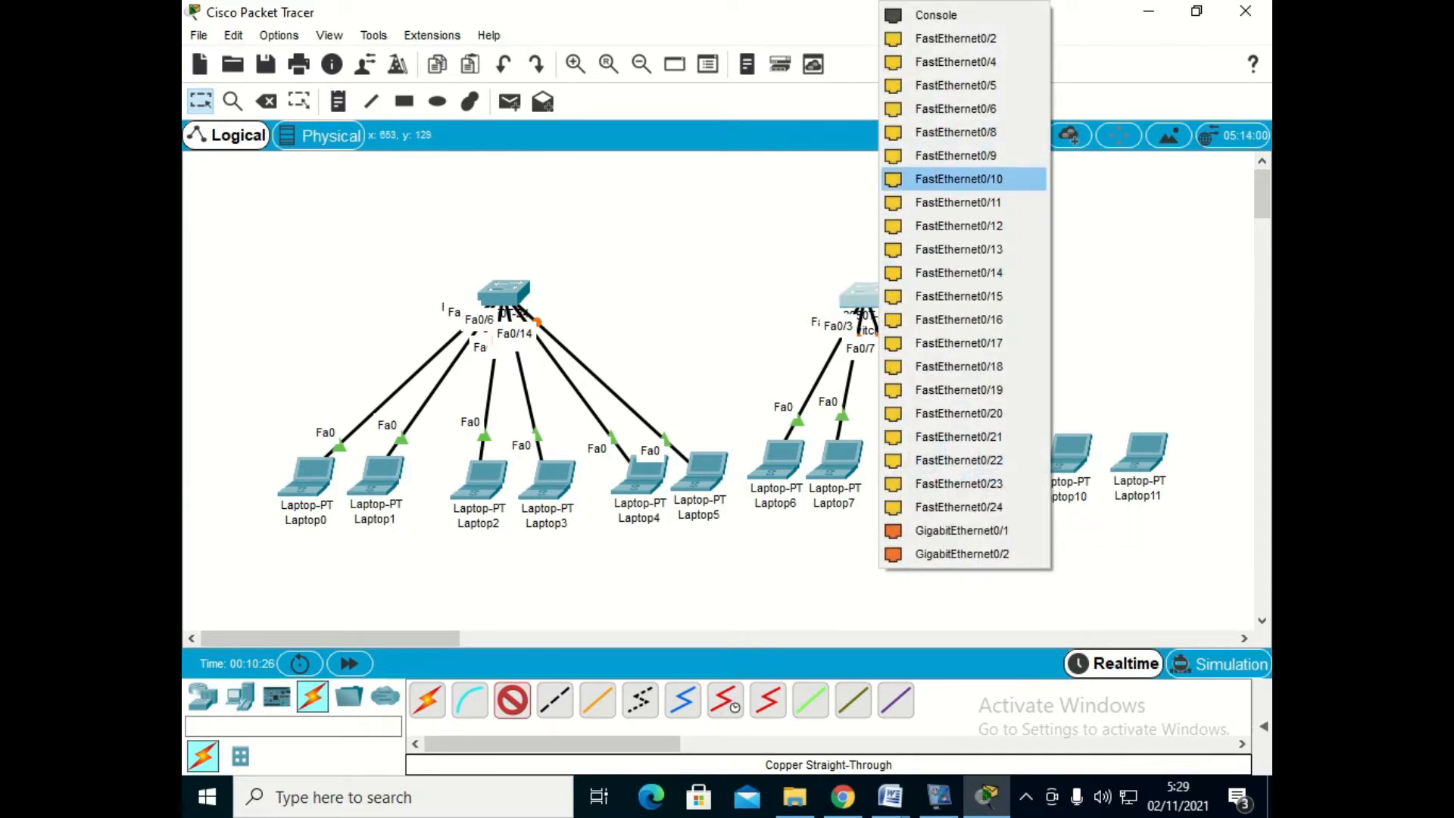
click(958, 178)
- Connect Laptop10's FastEthernet0 to Switch1's FastEthernet0/11 with a copper straight-through cable
click(512, 700)
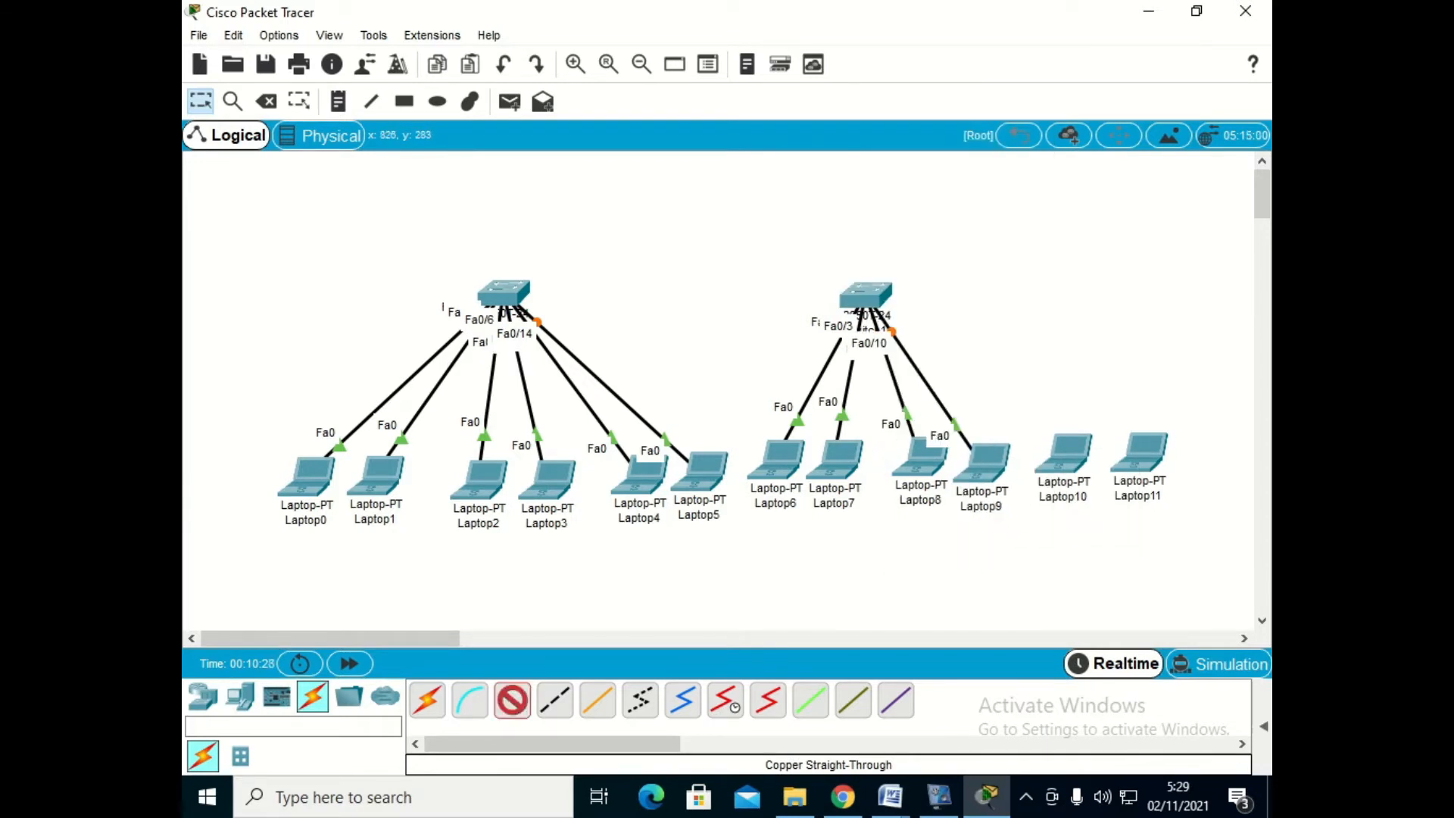
click(1064, 458)
click(1103, 536)
click(863, 294)
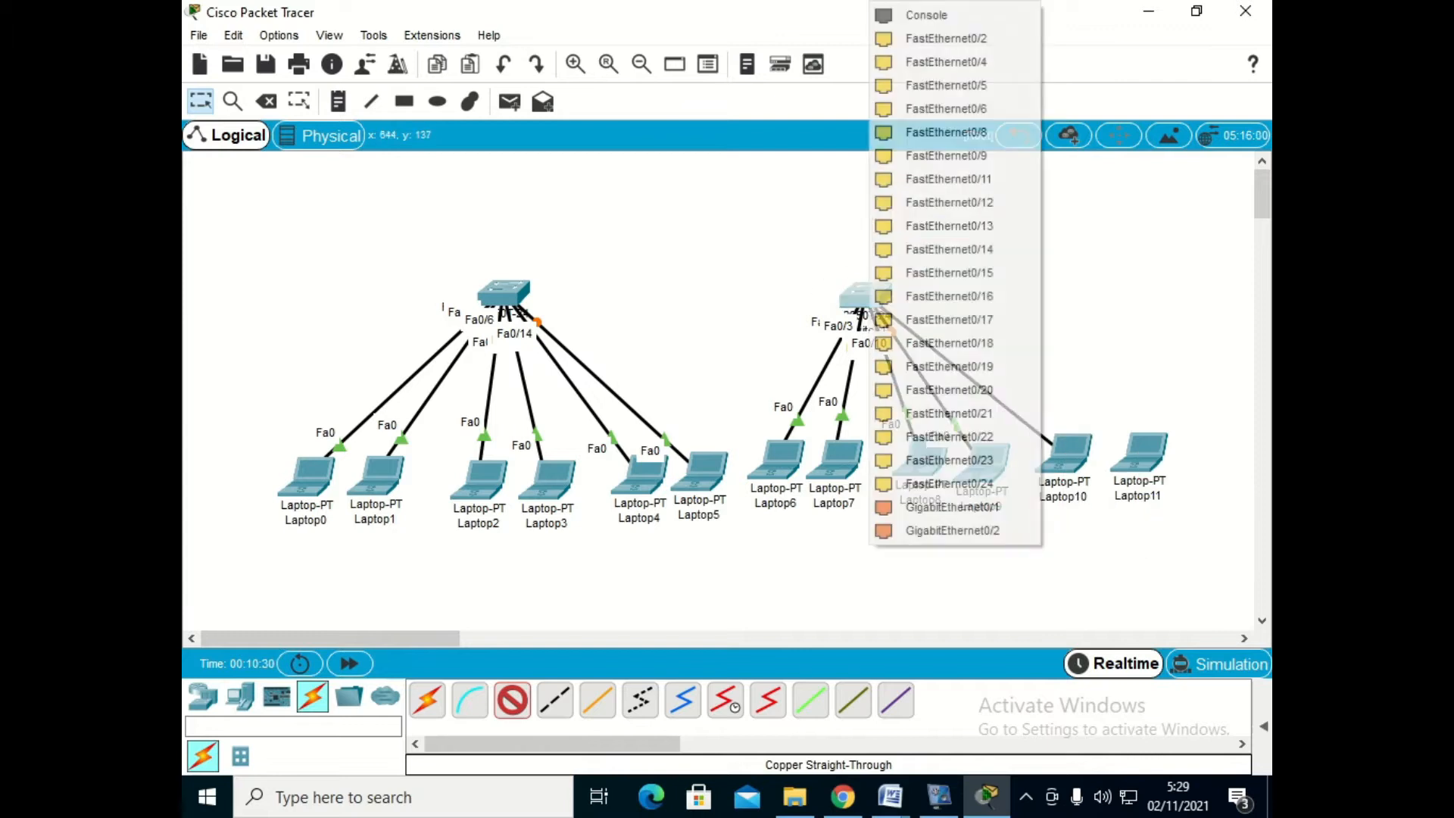
click(949, 179)
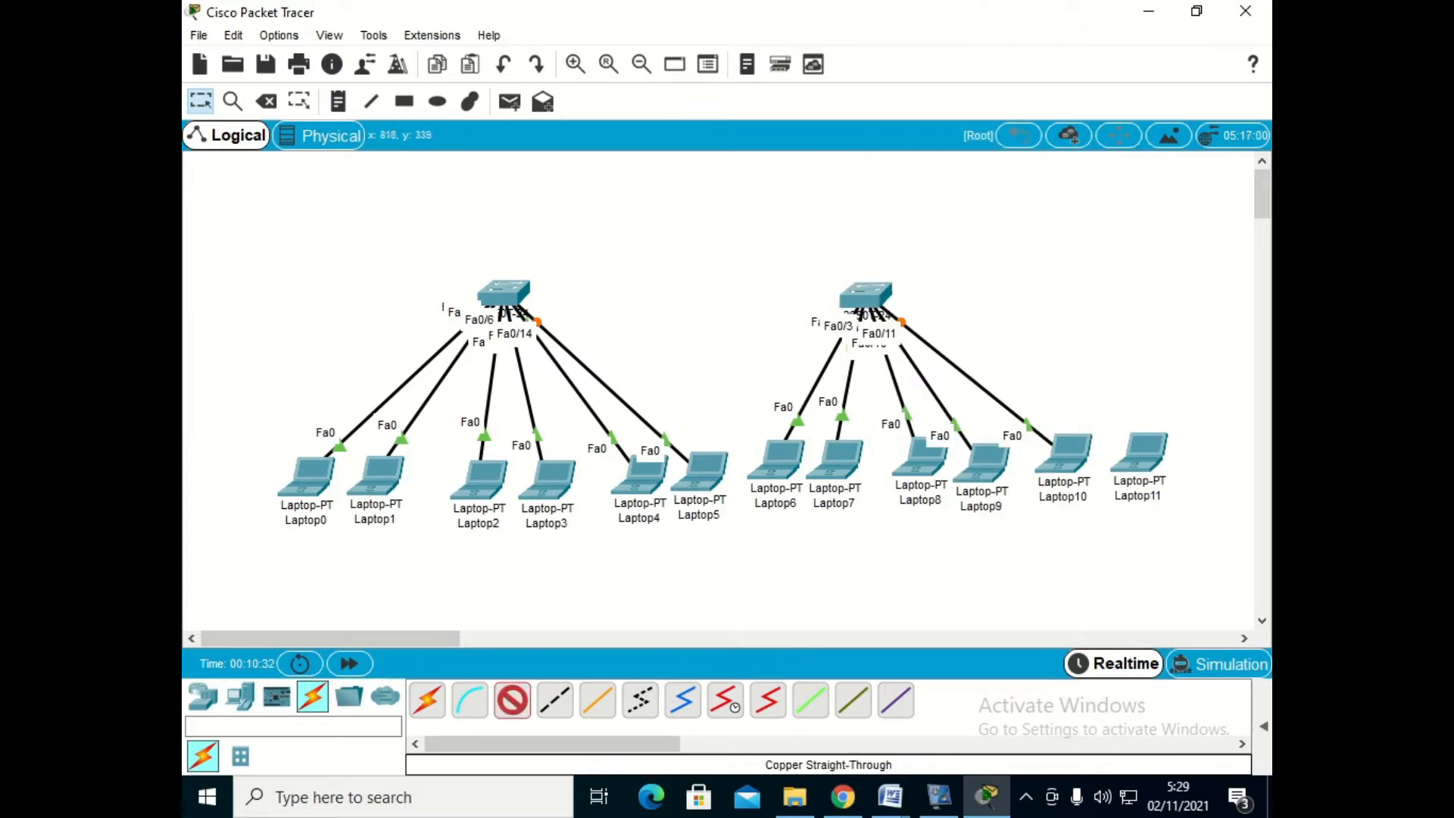
- Connect Laptop11's FastEthernet0 to Switch1's FastEthernet0/15 with a copper straight-through cable, and centre Switch1 above its six laptops
click(1140, 452)
click(1185, 522)
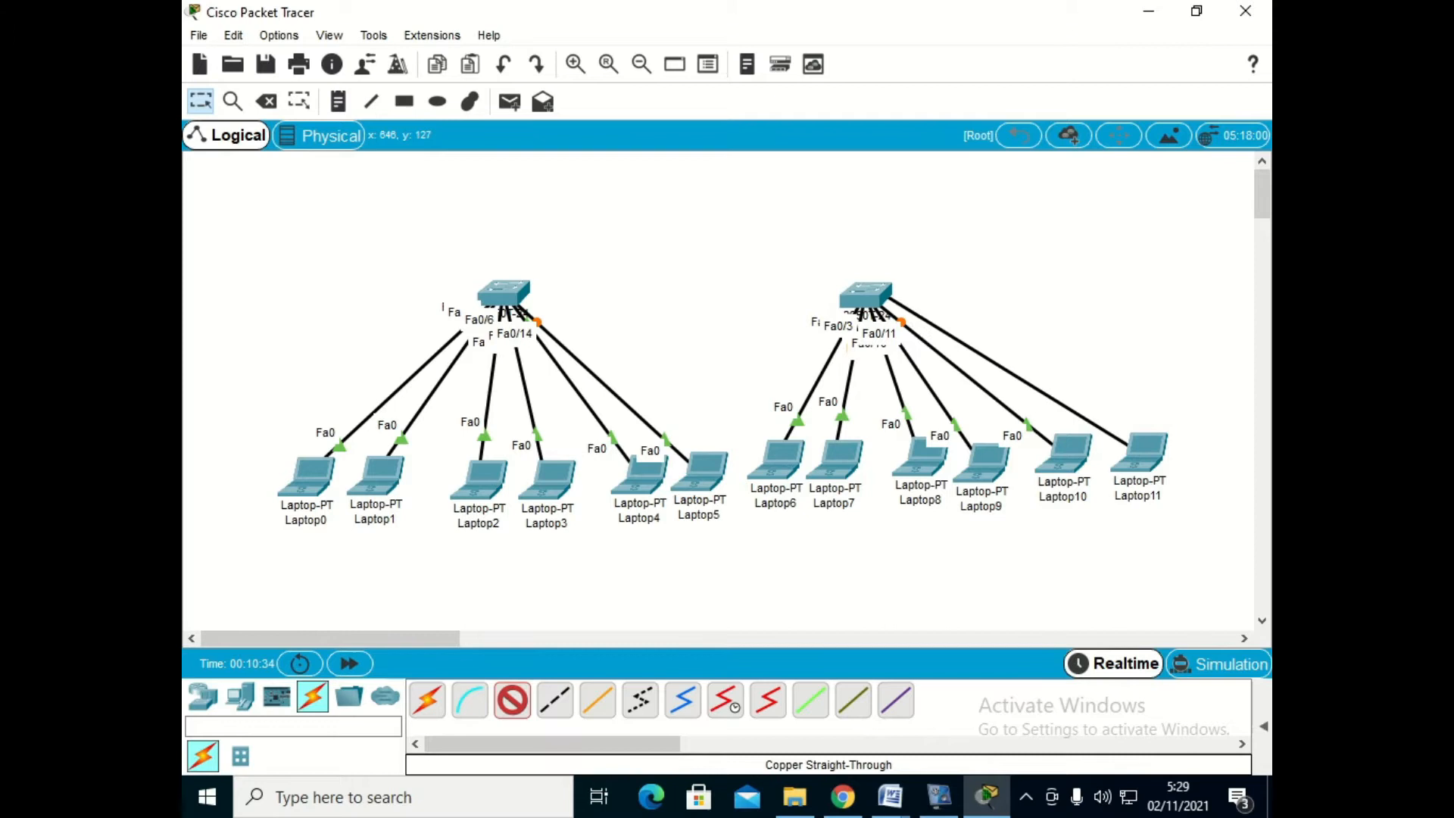
click(864, 296)
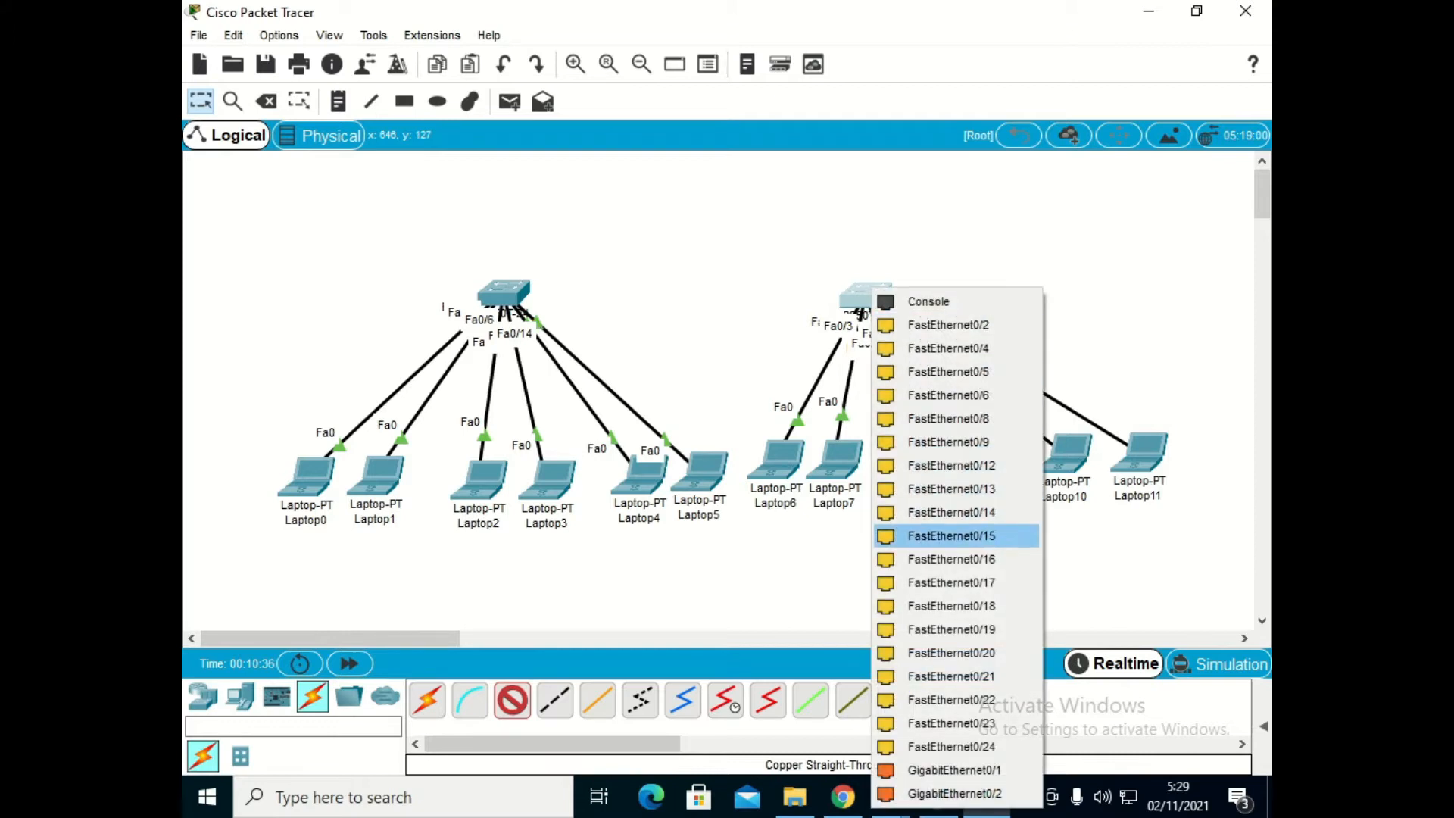
click(951, 535)
drag(860, 311, 939, 314)
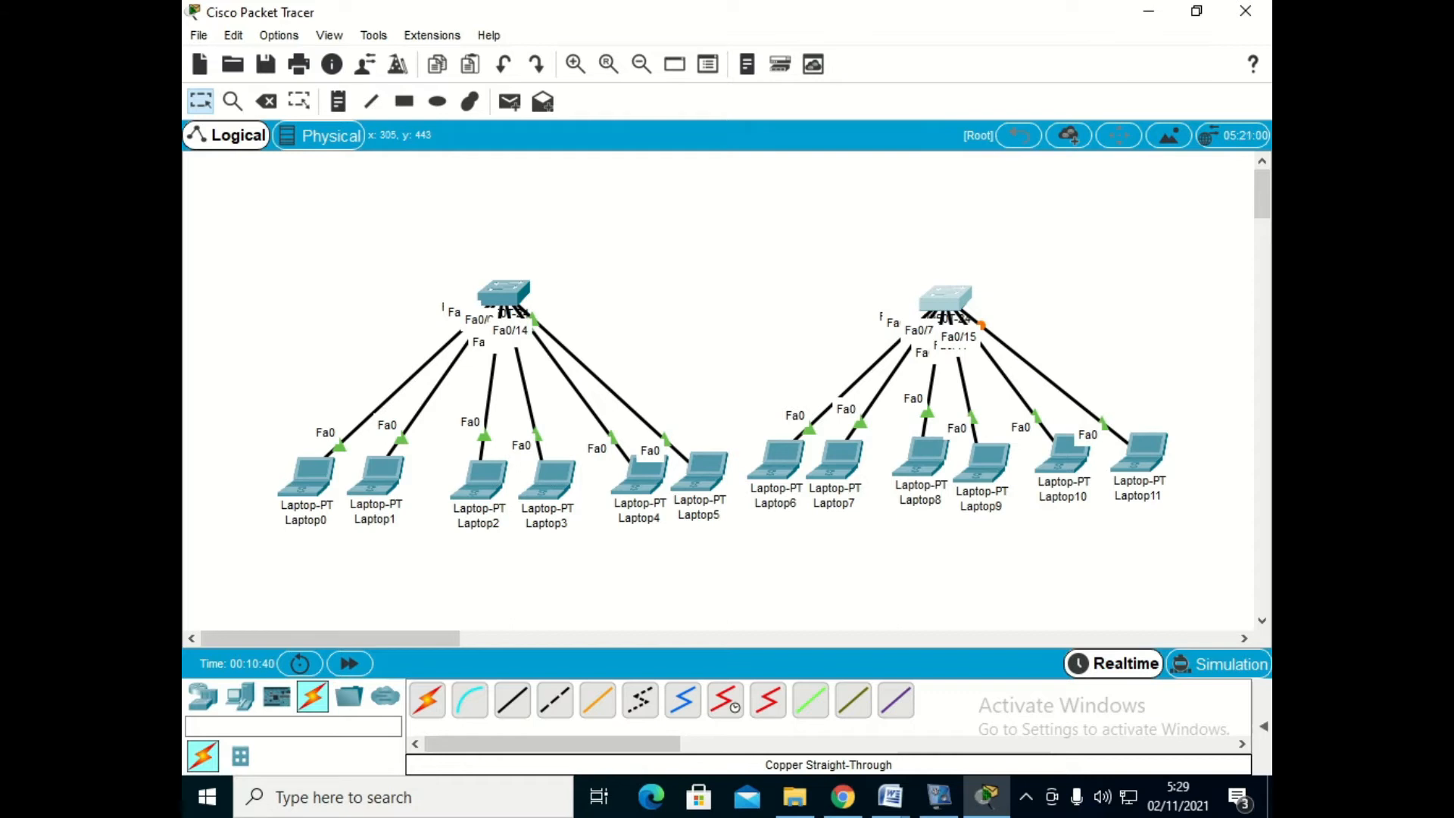
- Check the trunk ports in the soal vlan Word document and connect Switch0's FastEthernet0/22 to Switch1's FastEthernet0/22 with a copper cross-over cable
click(554, 700)
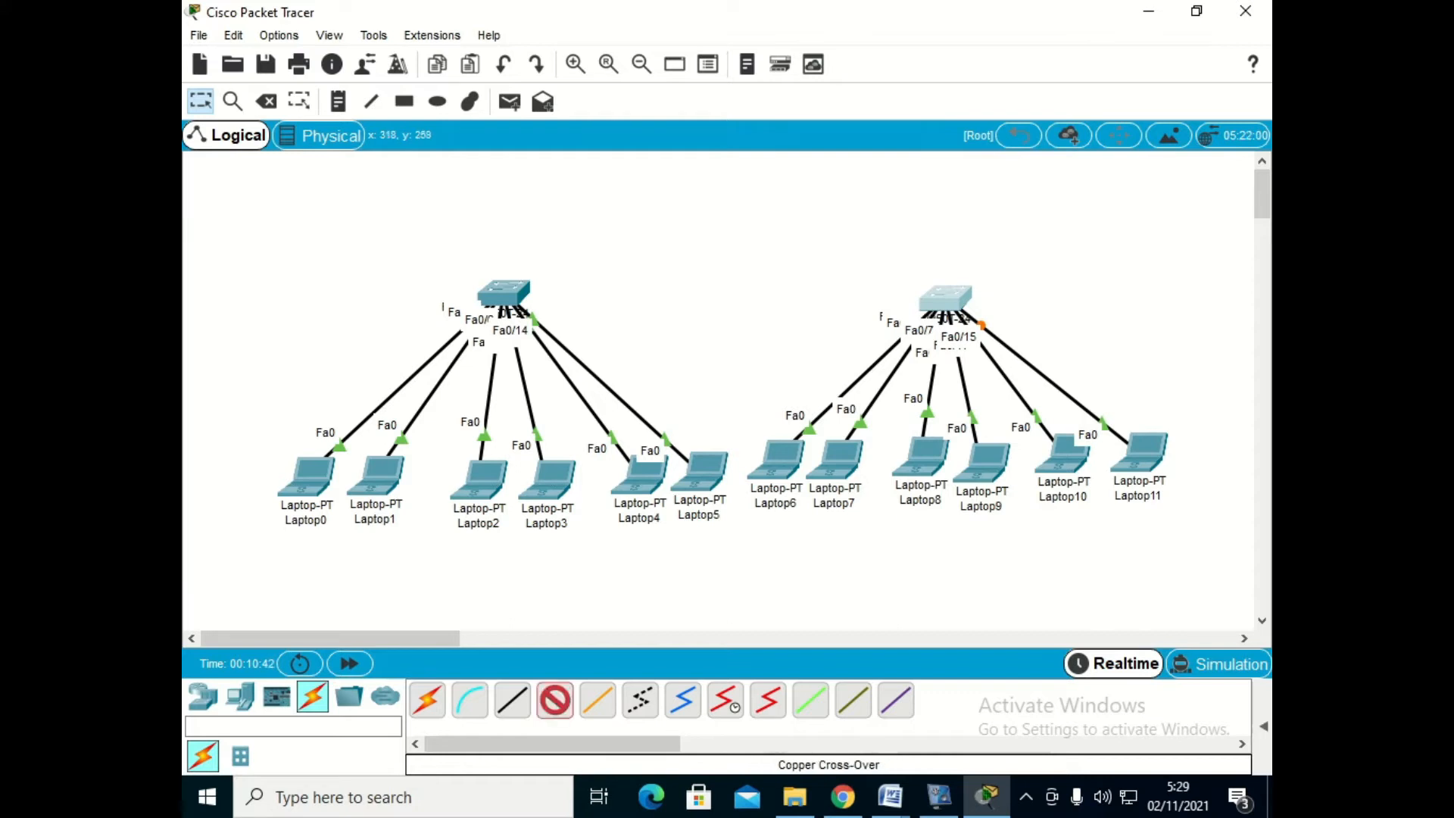
click(503, 293)
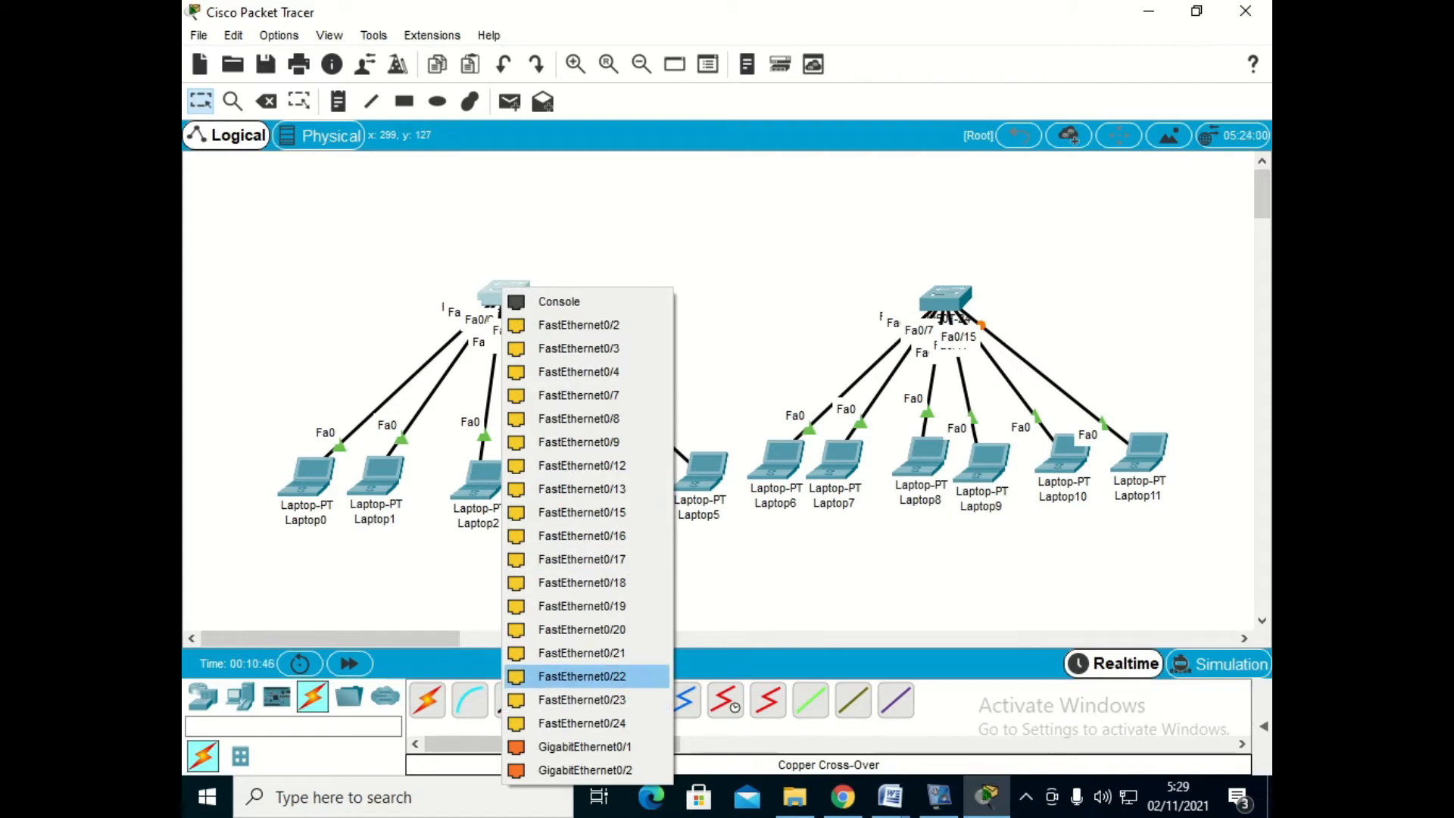
click(890, 796)
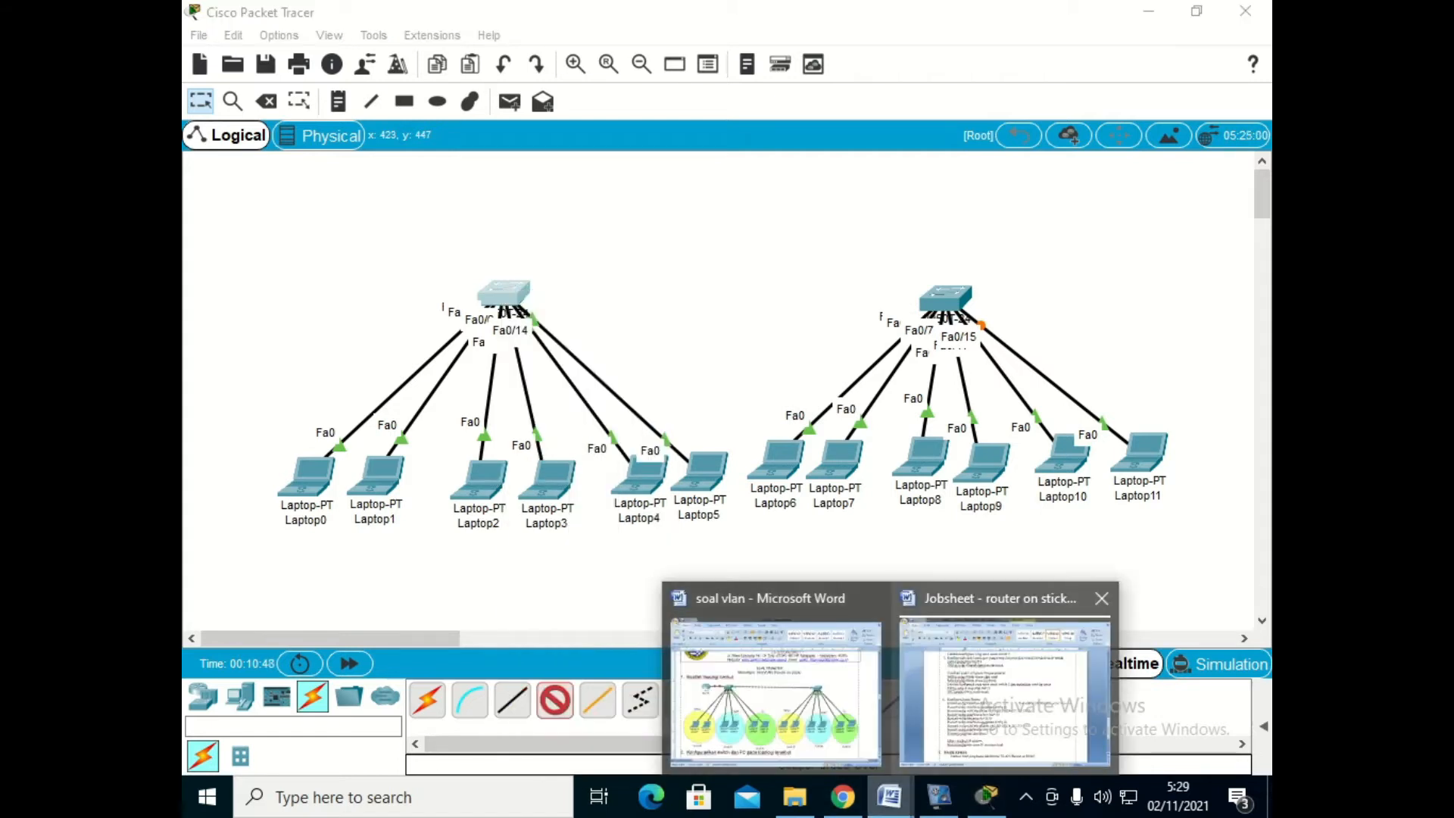
click(772, 689)
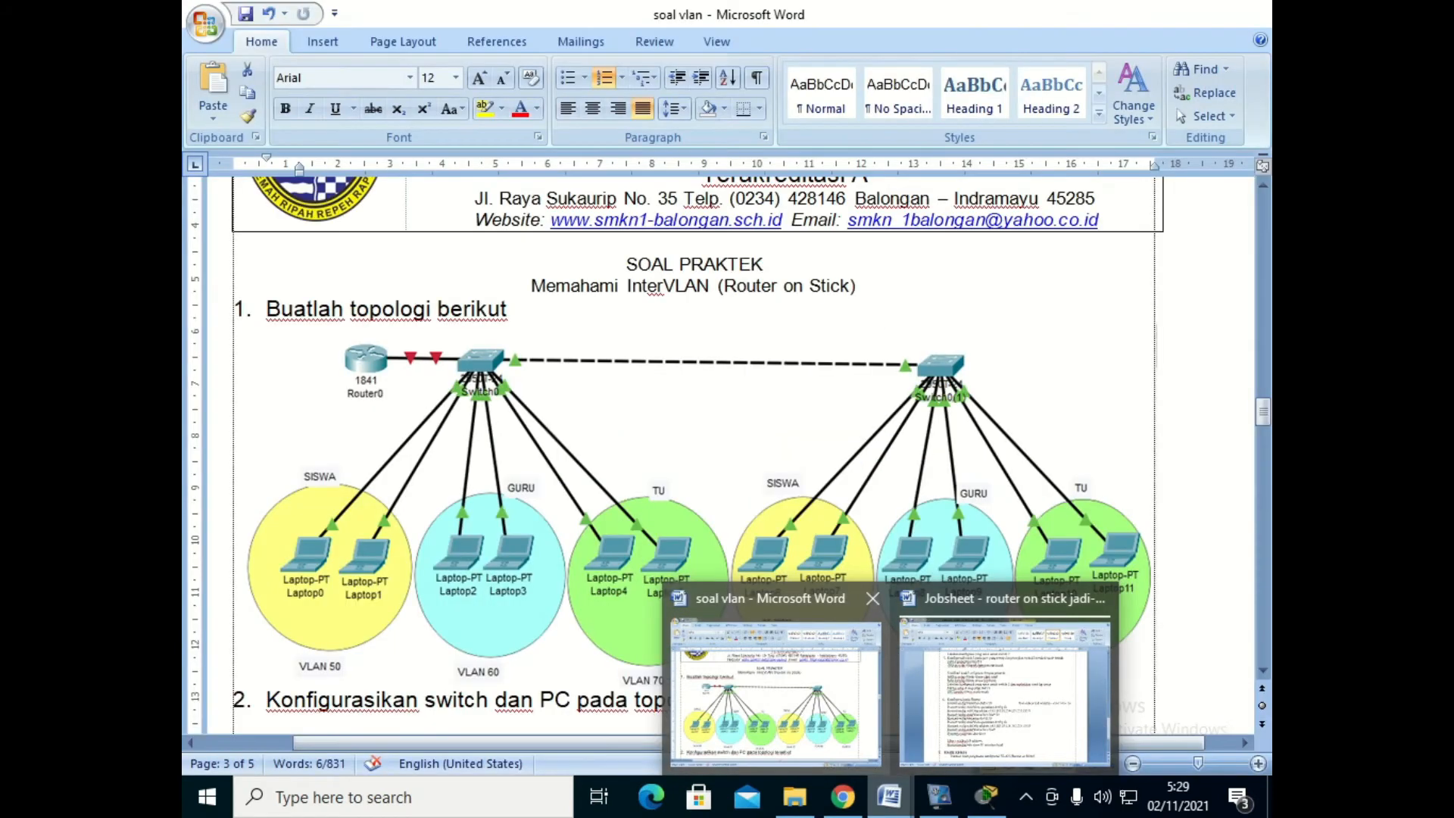
scroll(694, 454, down, 15)
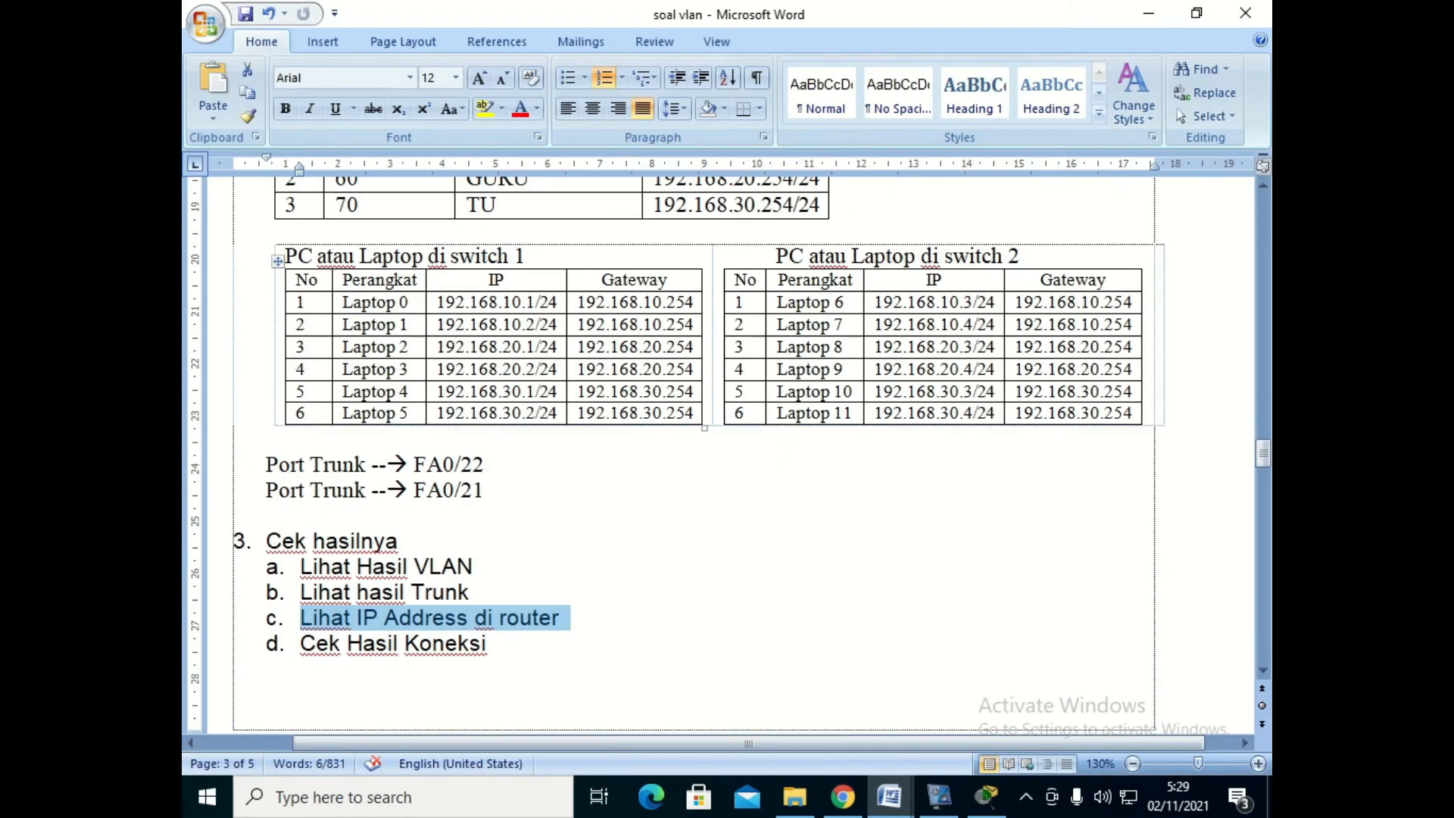
click(987, 796)
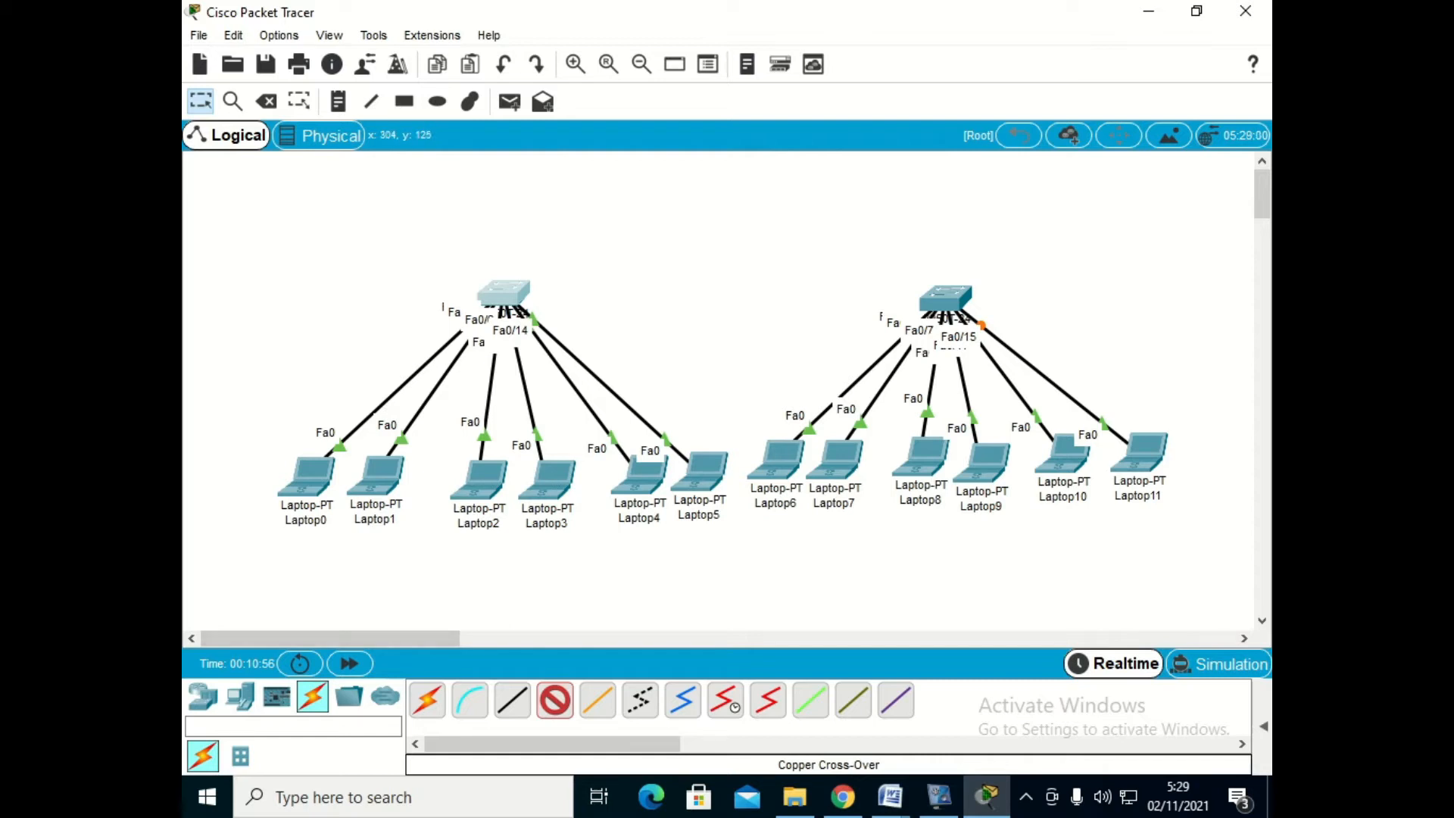
click(504, 288)
click(583, 673)
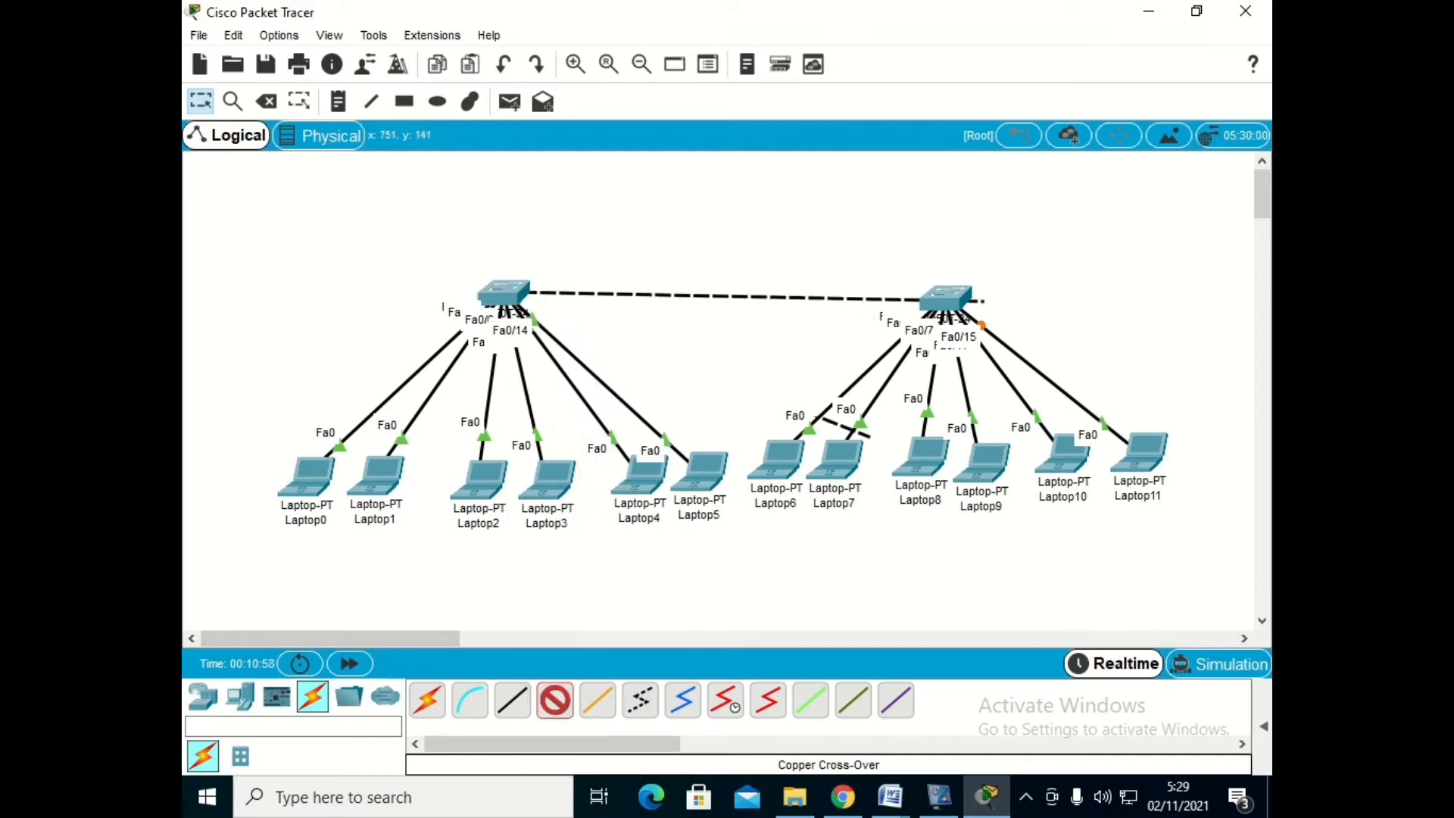
click(939, 295)
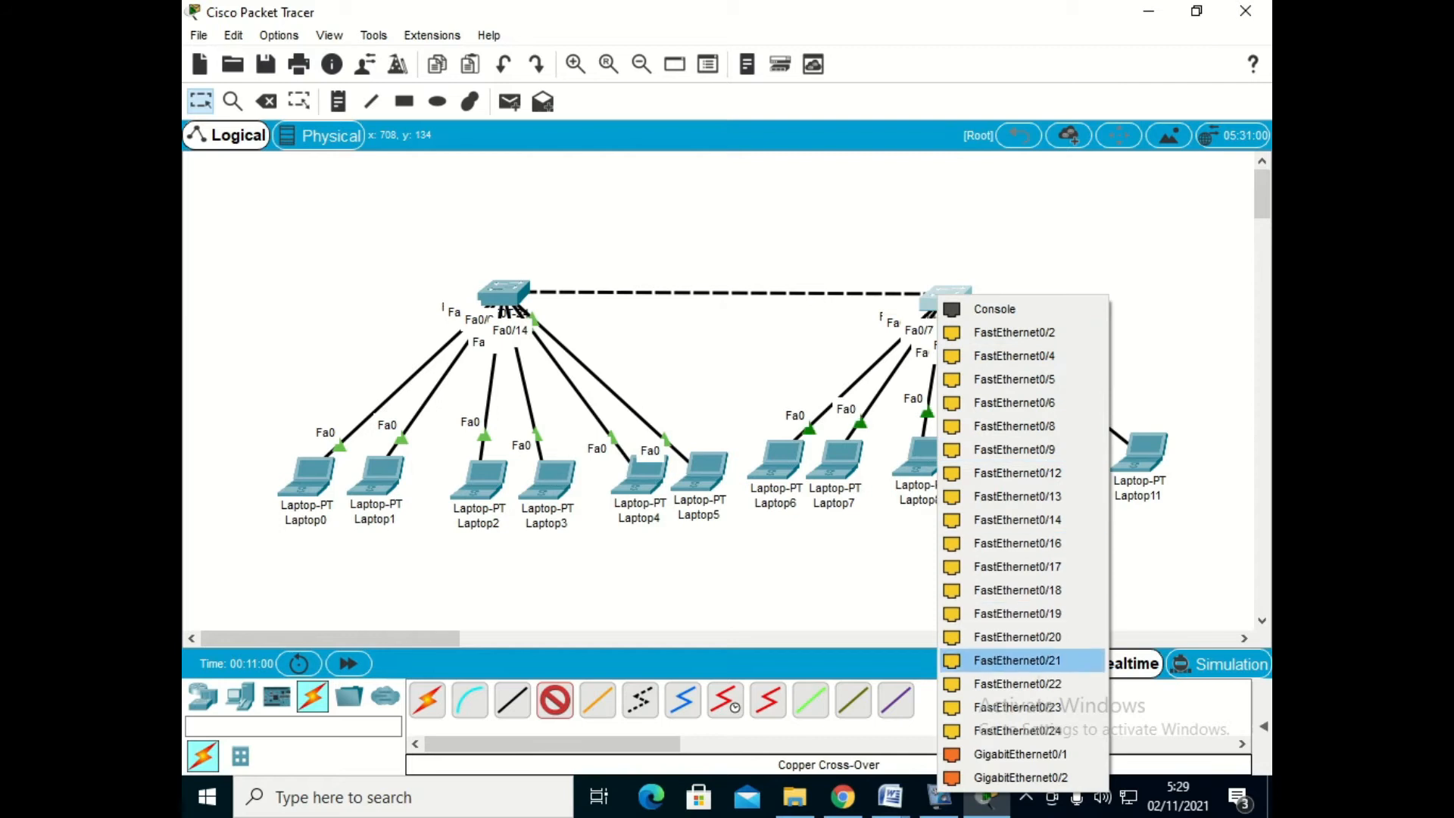
click(1016, 683)
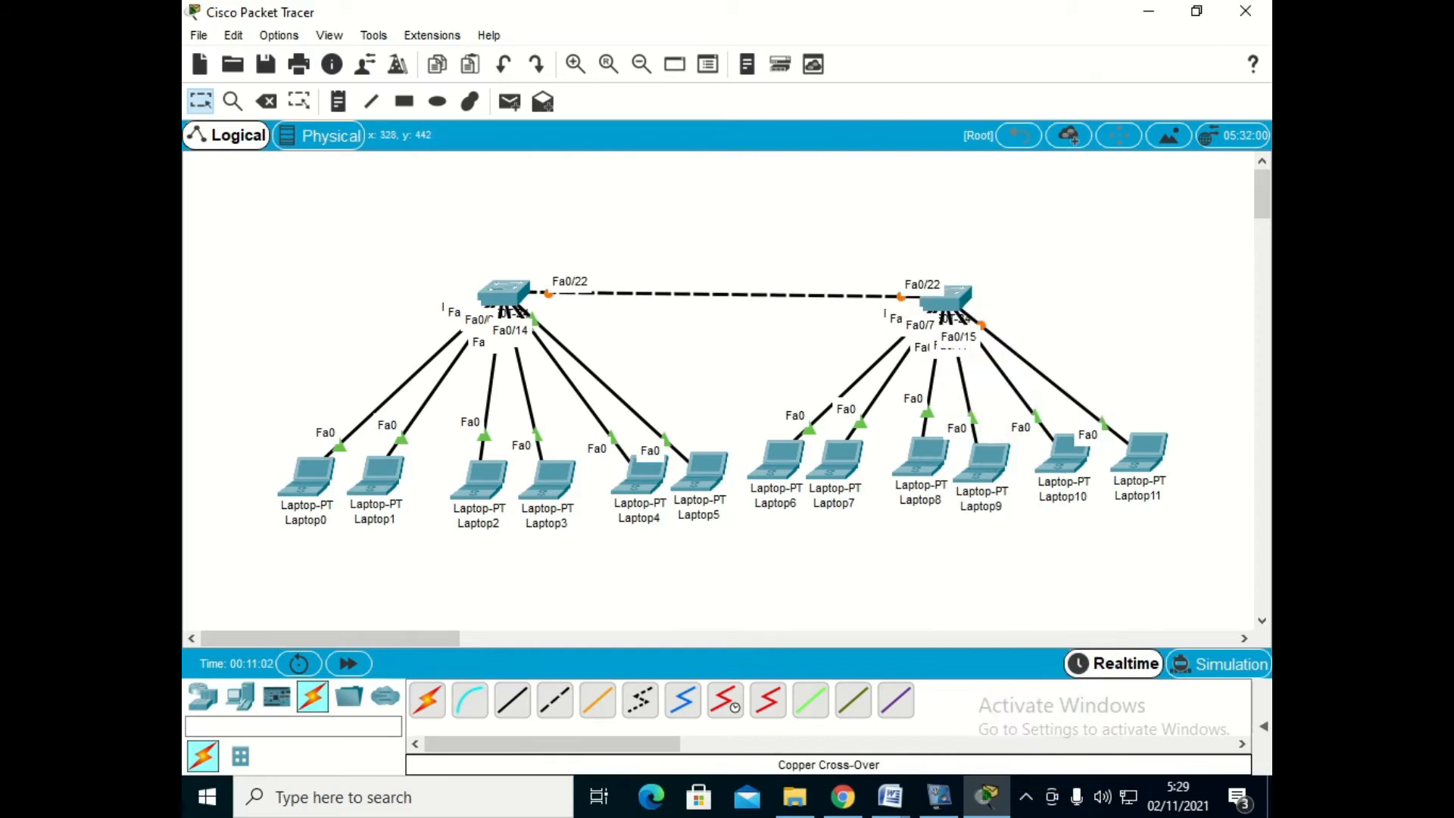
- Add an 1841 router beside Switch0, away from Switch1, and connect its FastEthernet0/0 to Switch0's FastEthernet0/21 with a copper straight-through cable
click(203, 695)
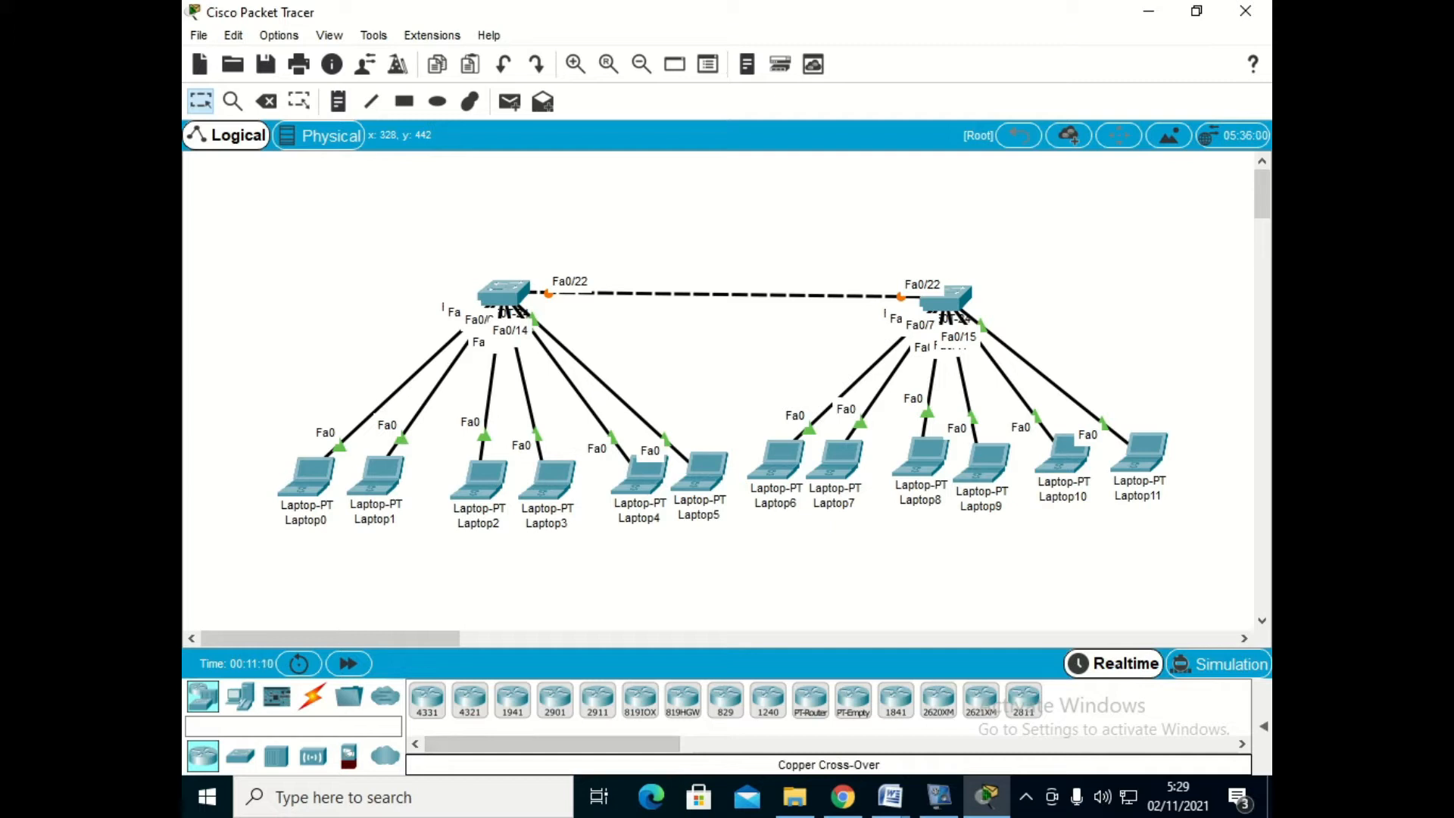
drag(896, 700, 320, 289)
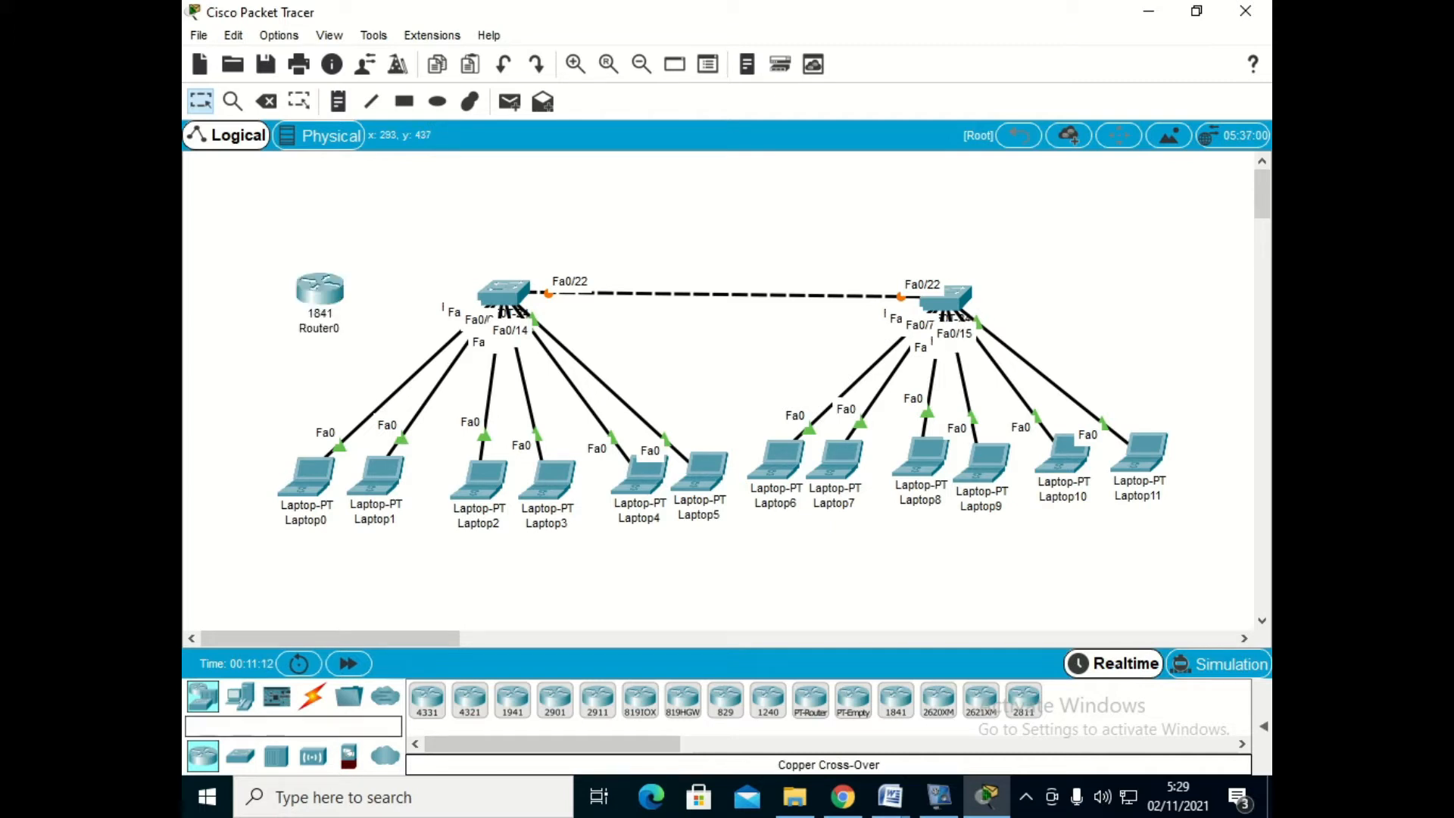
click(312, 695)
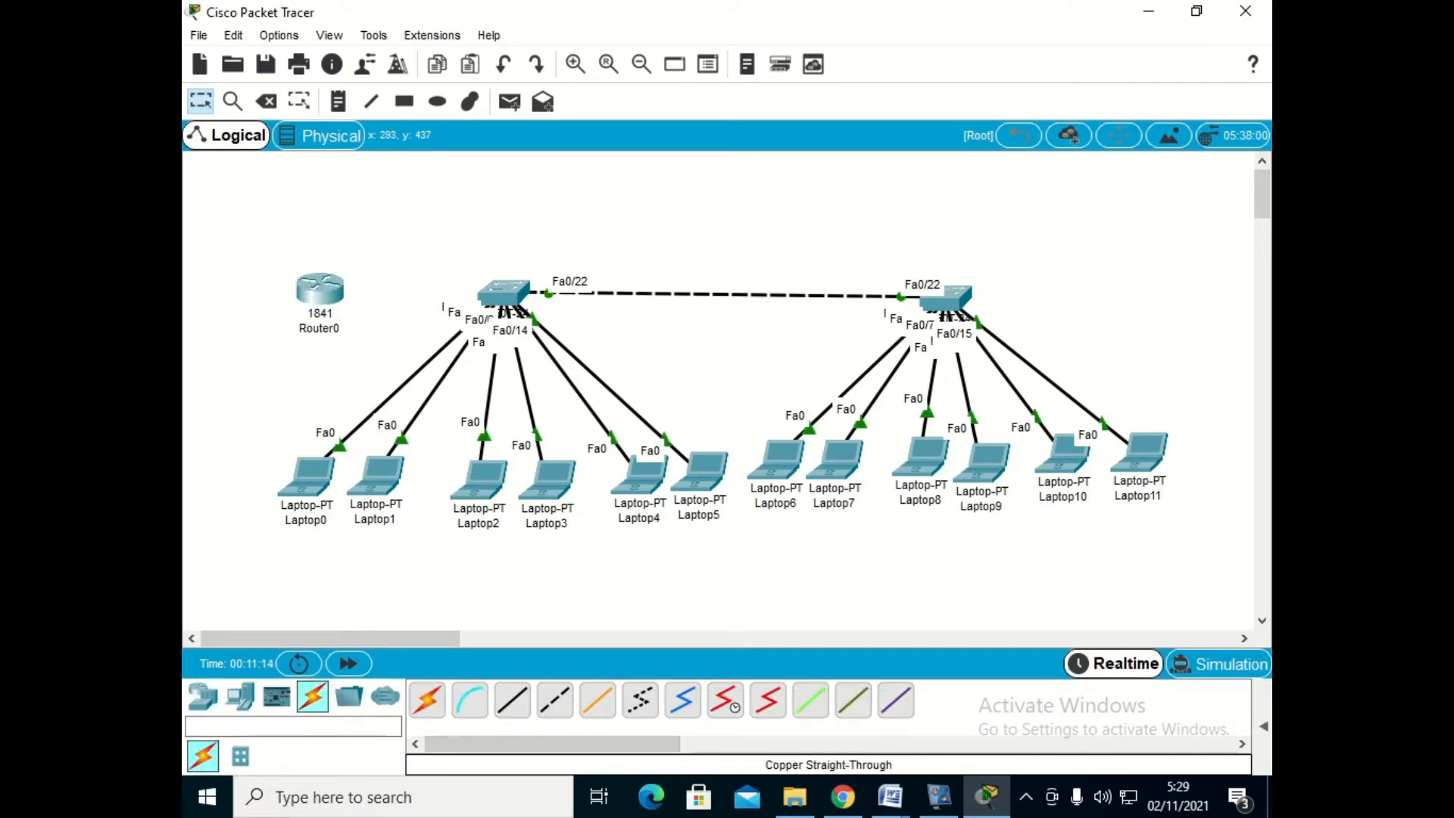
click(598, 701)
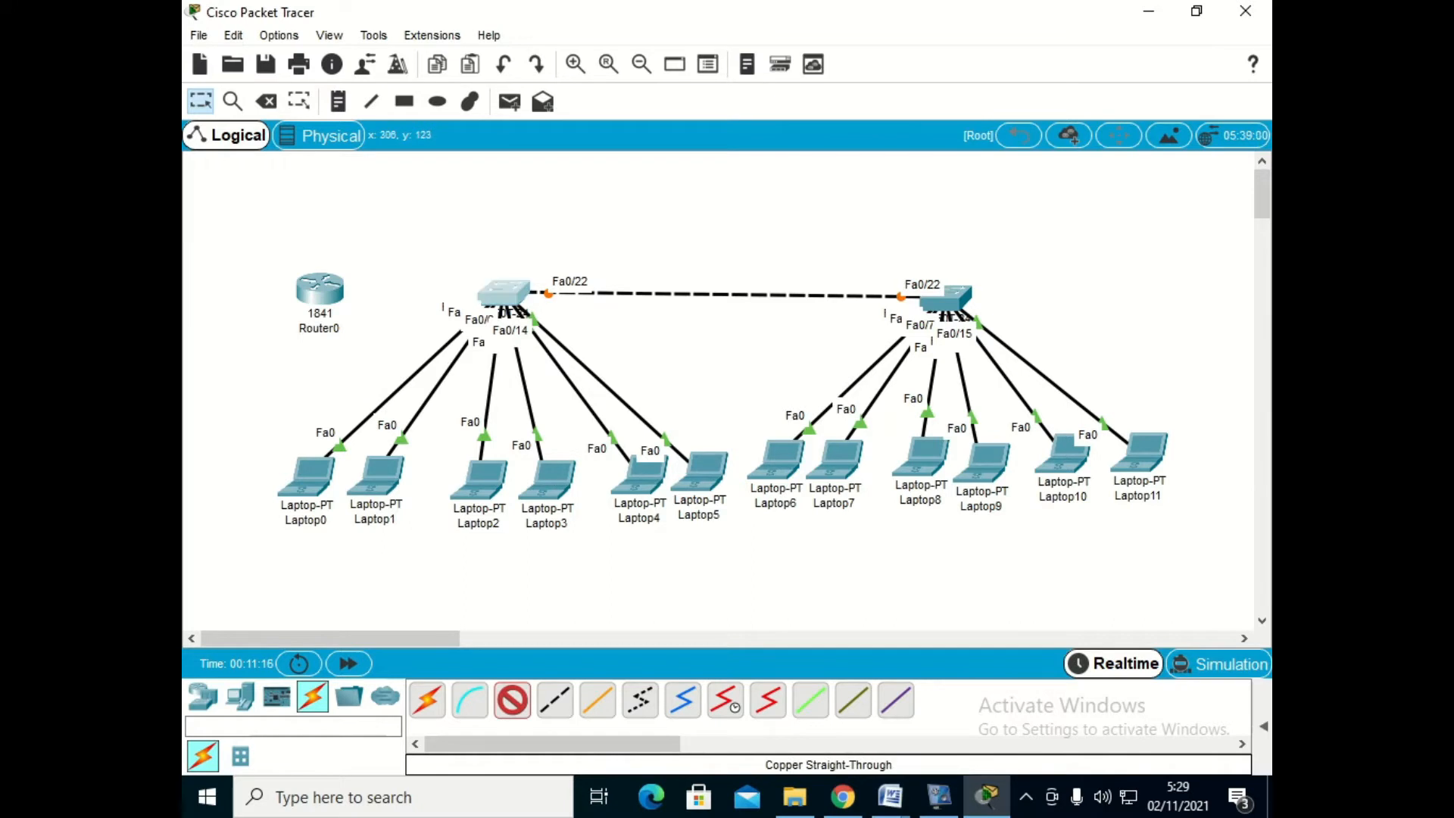
click(503, 291)
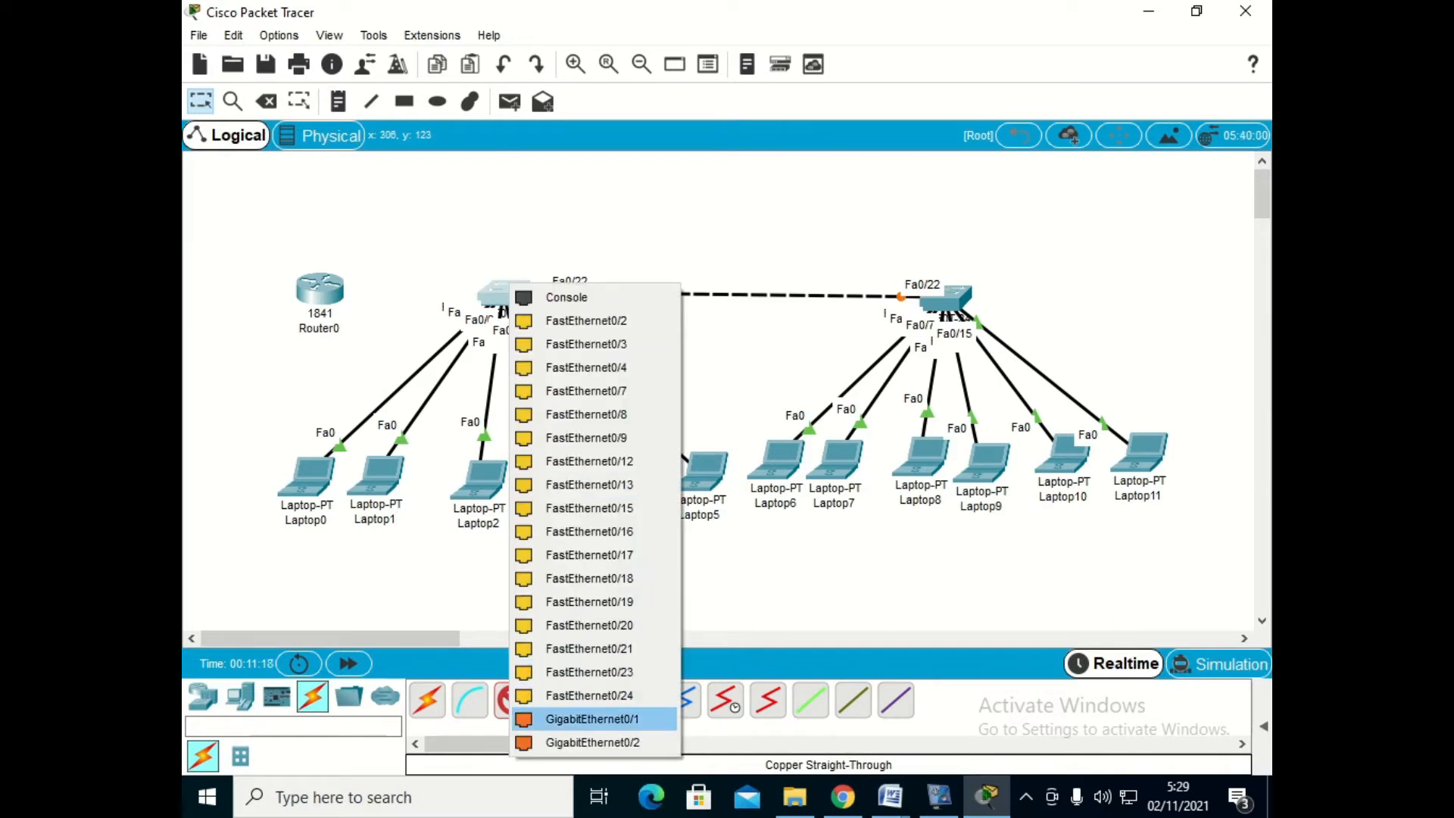
click(590, 695)
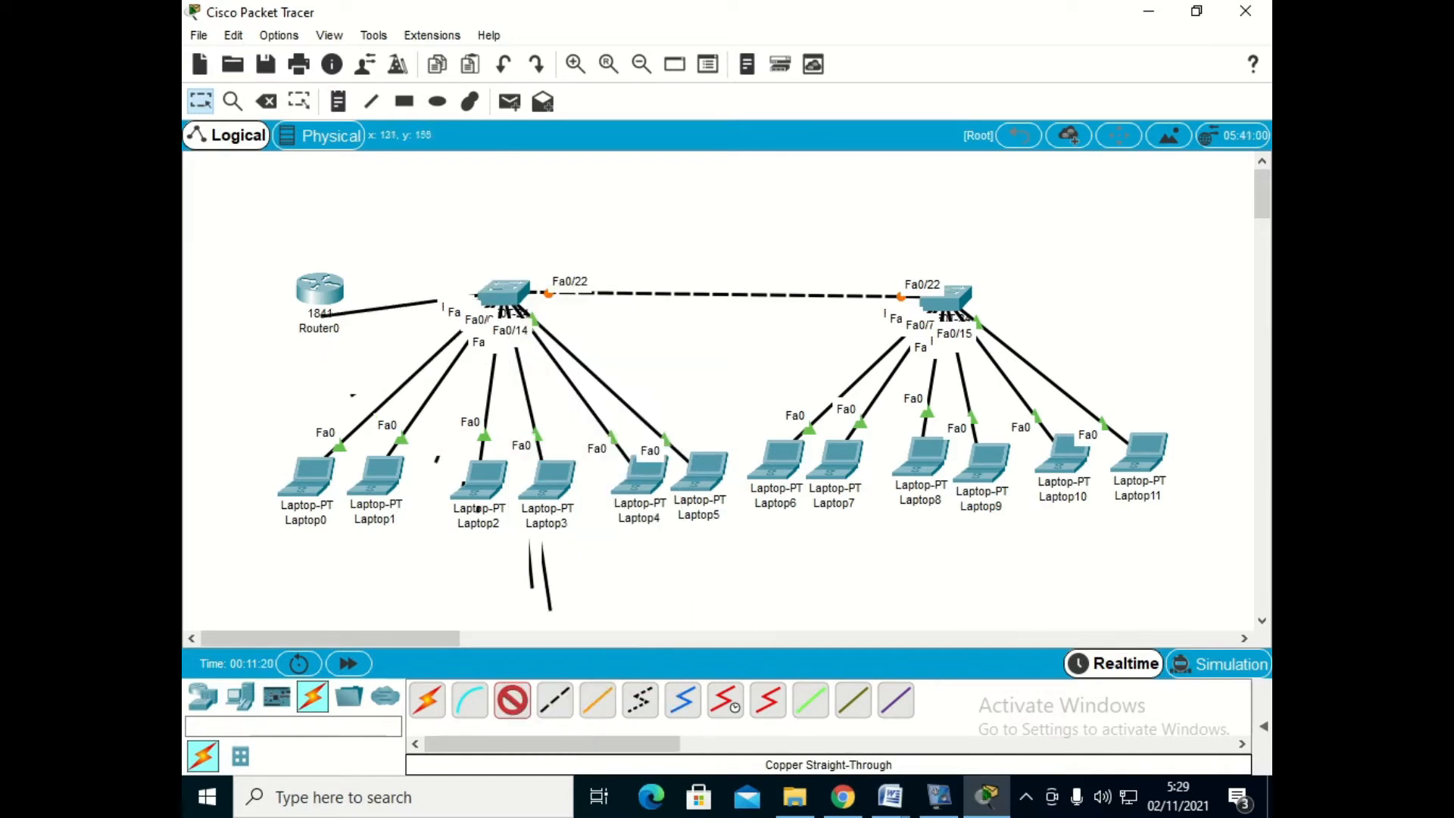
click(321, 288)
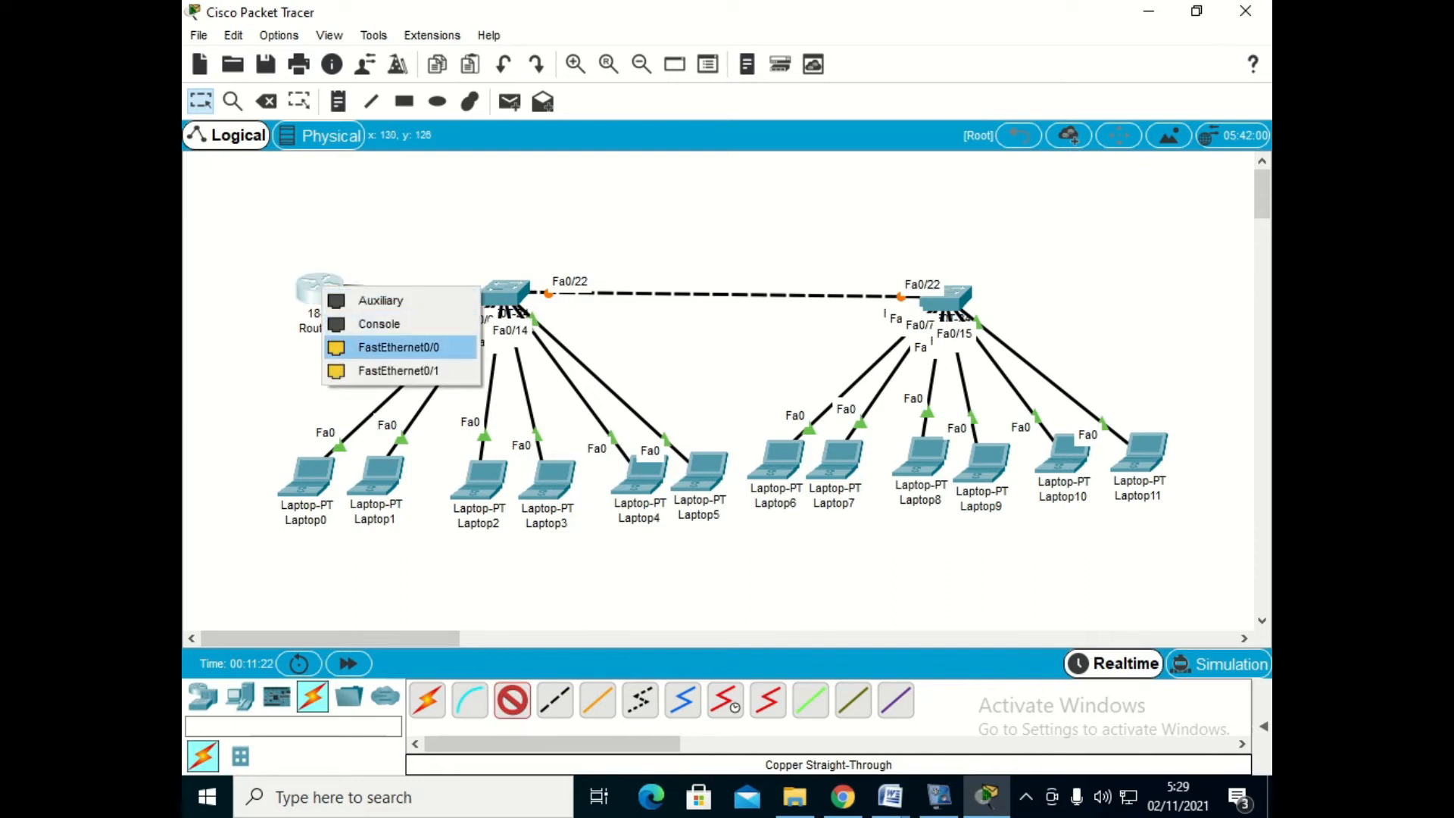
click(398, 346)
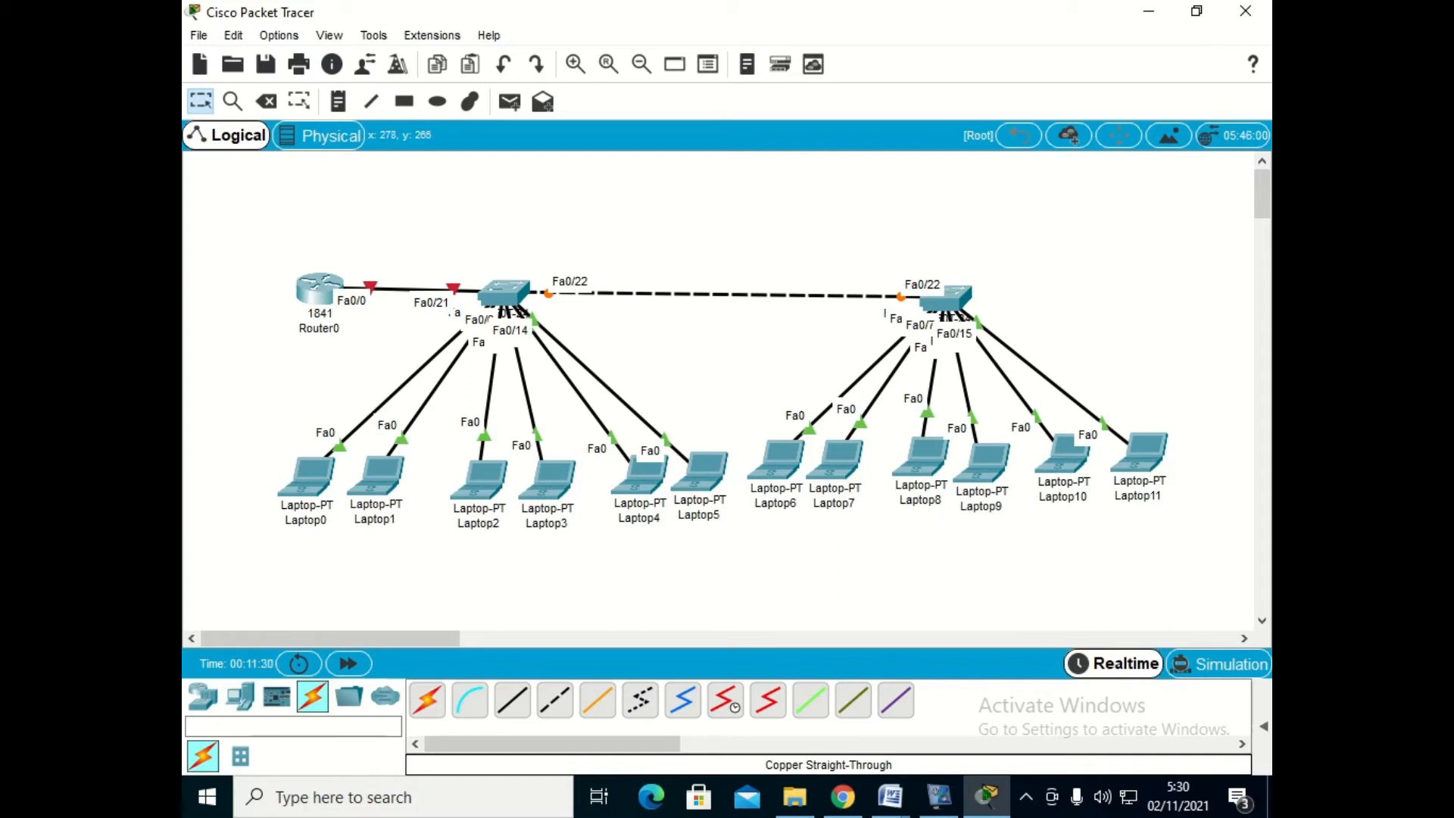
- Open Laptop0's IP configuration and look up its address and gateway in the soal vlan Word document
click(307, 477)
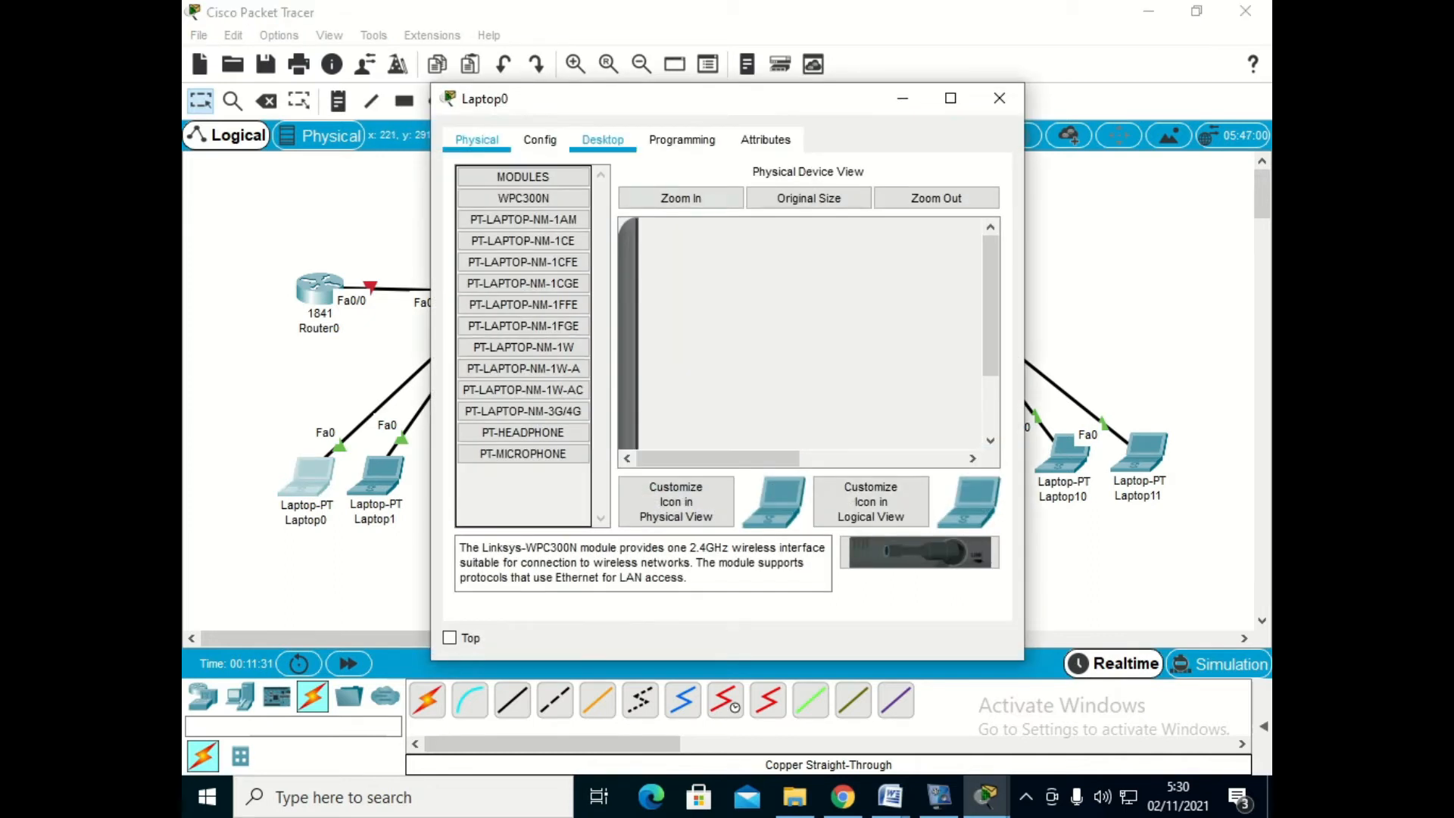
click(603, 139)
click(503, 220)
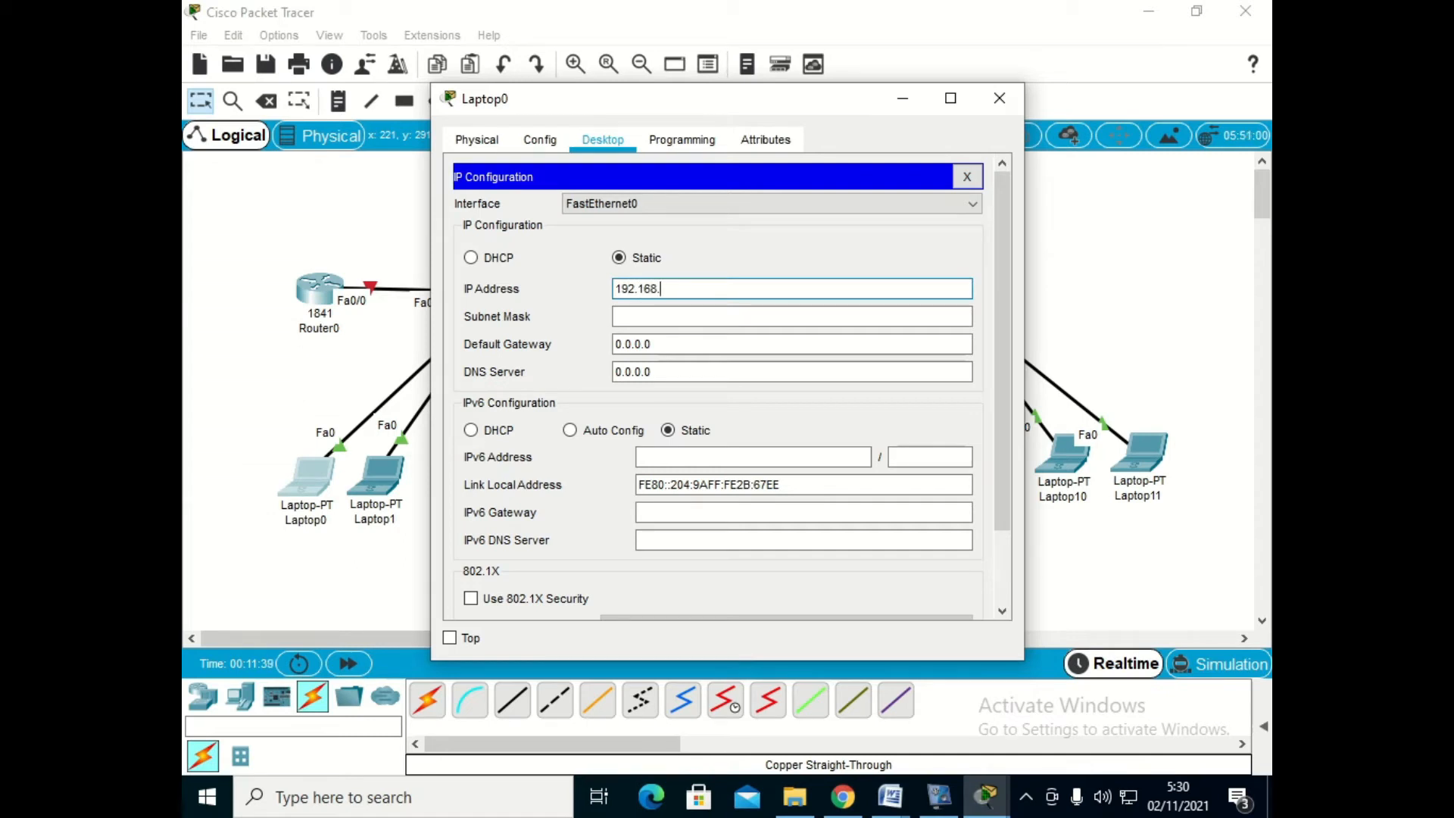
click(890, 797)
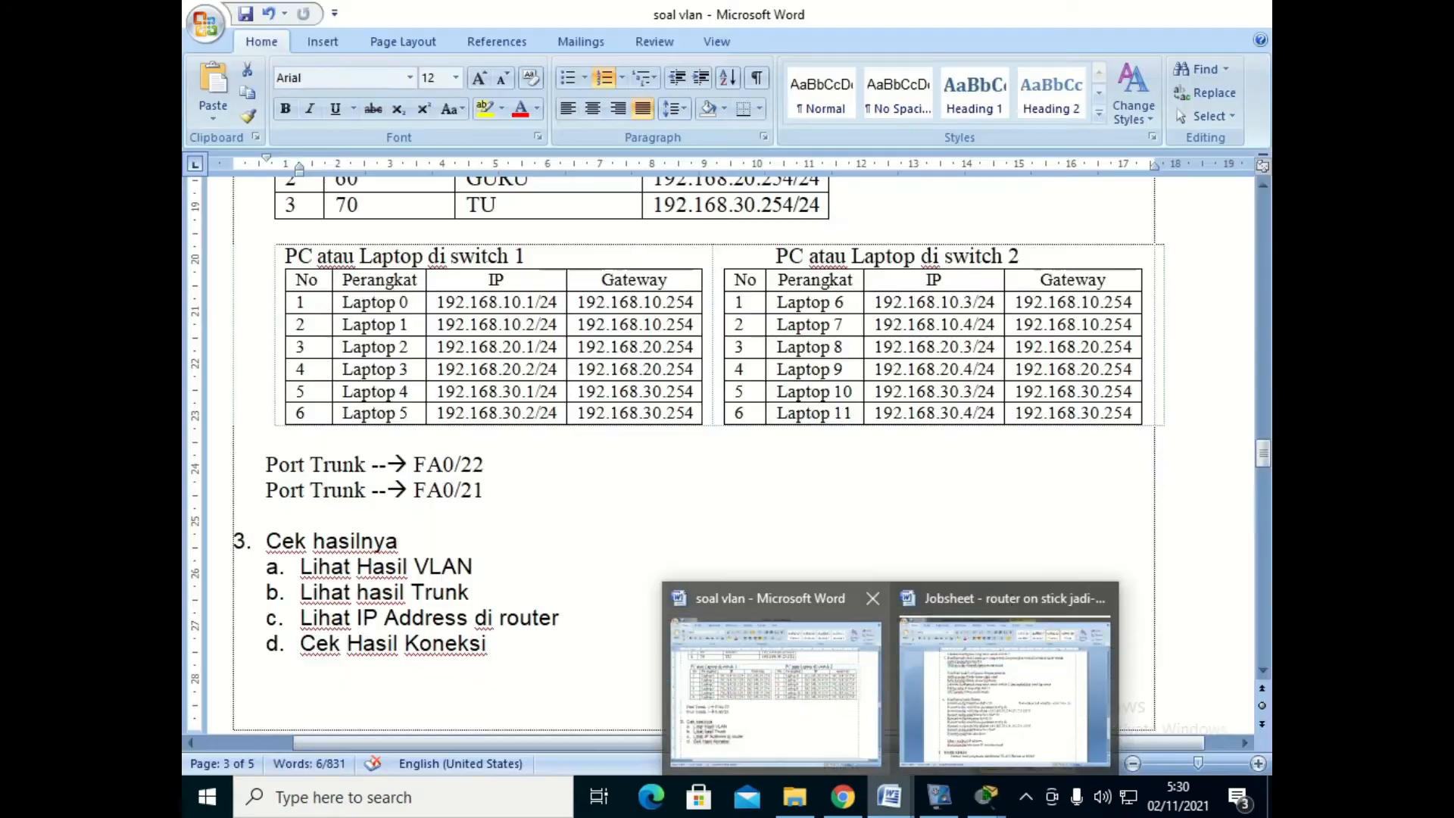
click(803, 697)
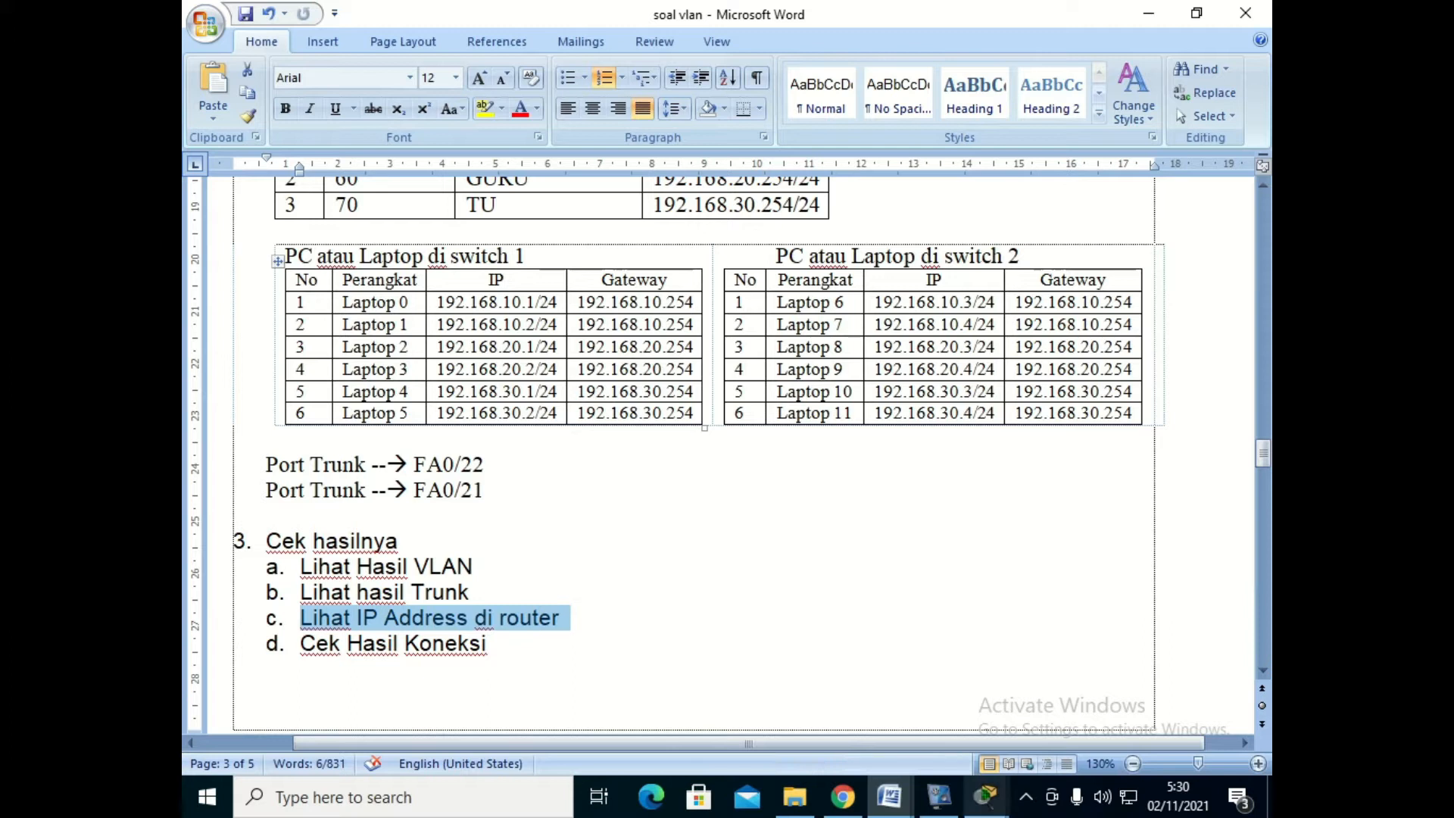
mouse_move(985, 796)
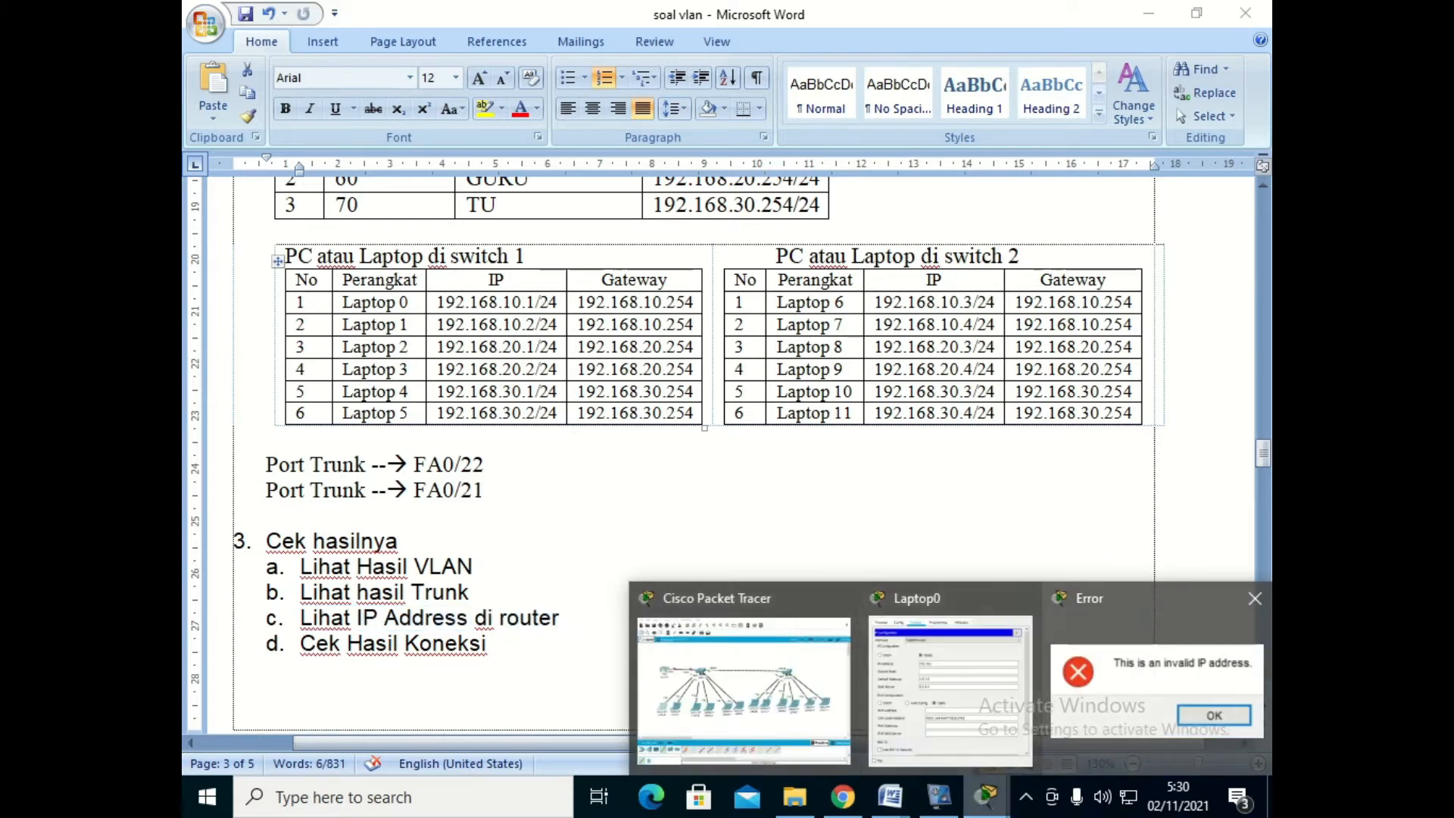
click(1143, 666)
click(787, 413)
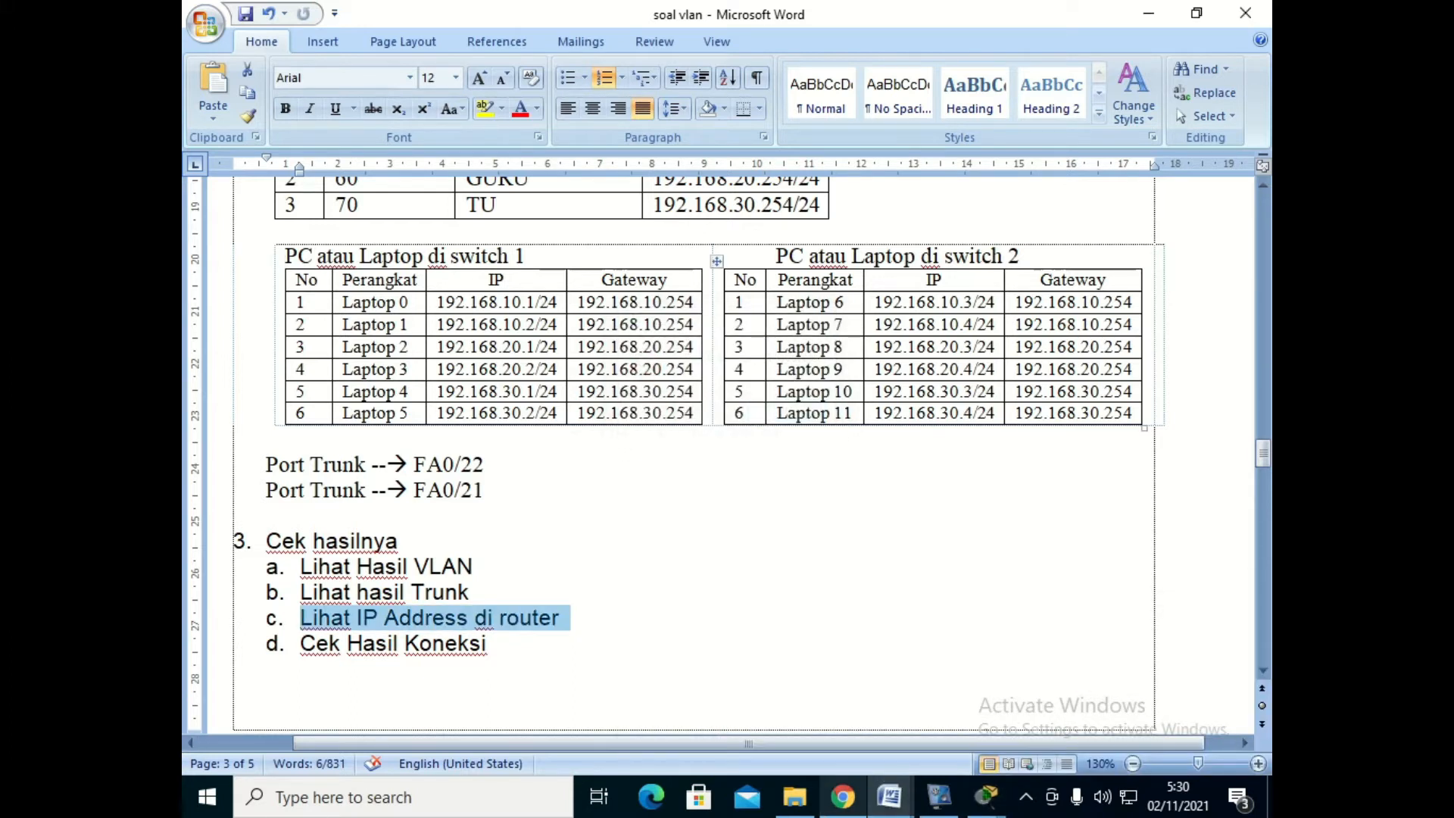
mouse_move(986, 796)
click(890, 693)
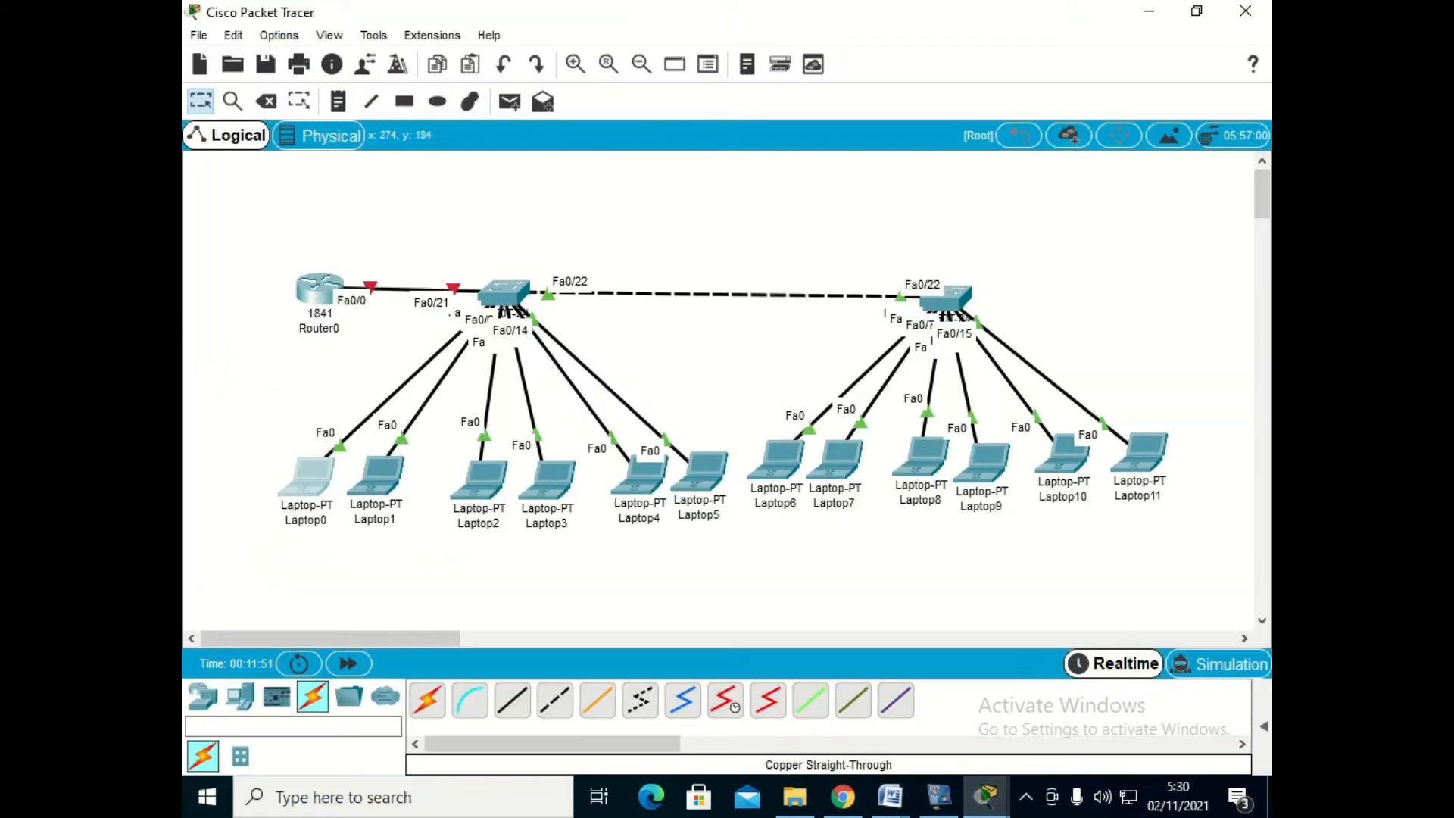
- Set Laptop0's static IP address to 192.168.10.1, subnet mask to 255.255.255.0 and default gateway to 192.168.10.254
click(299, 479)
text(192.16)
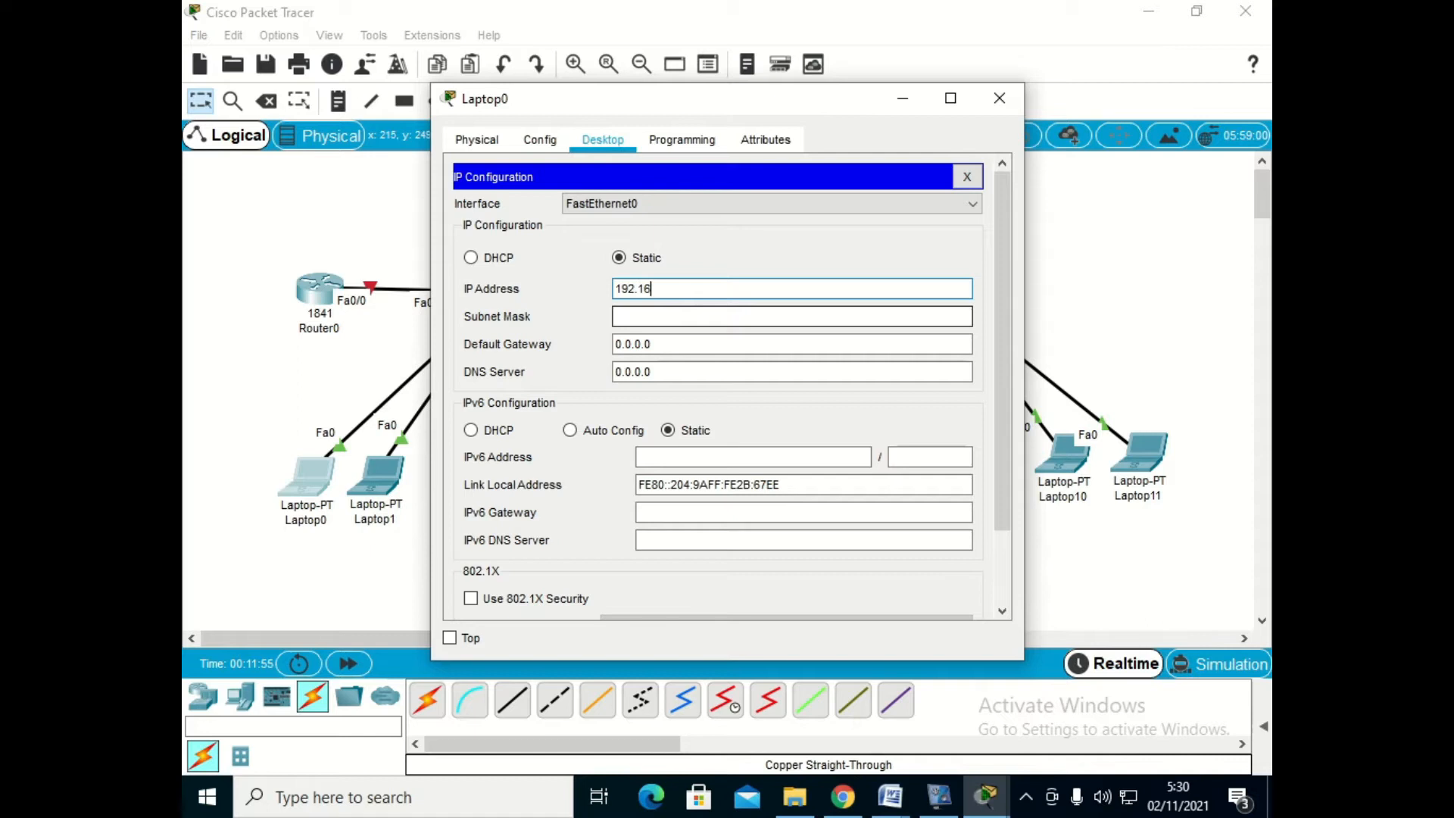
text(8.10.1)
key(Tab)
key(Tab)
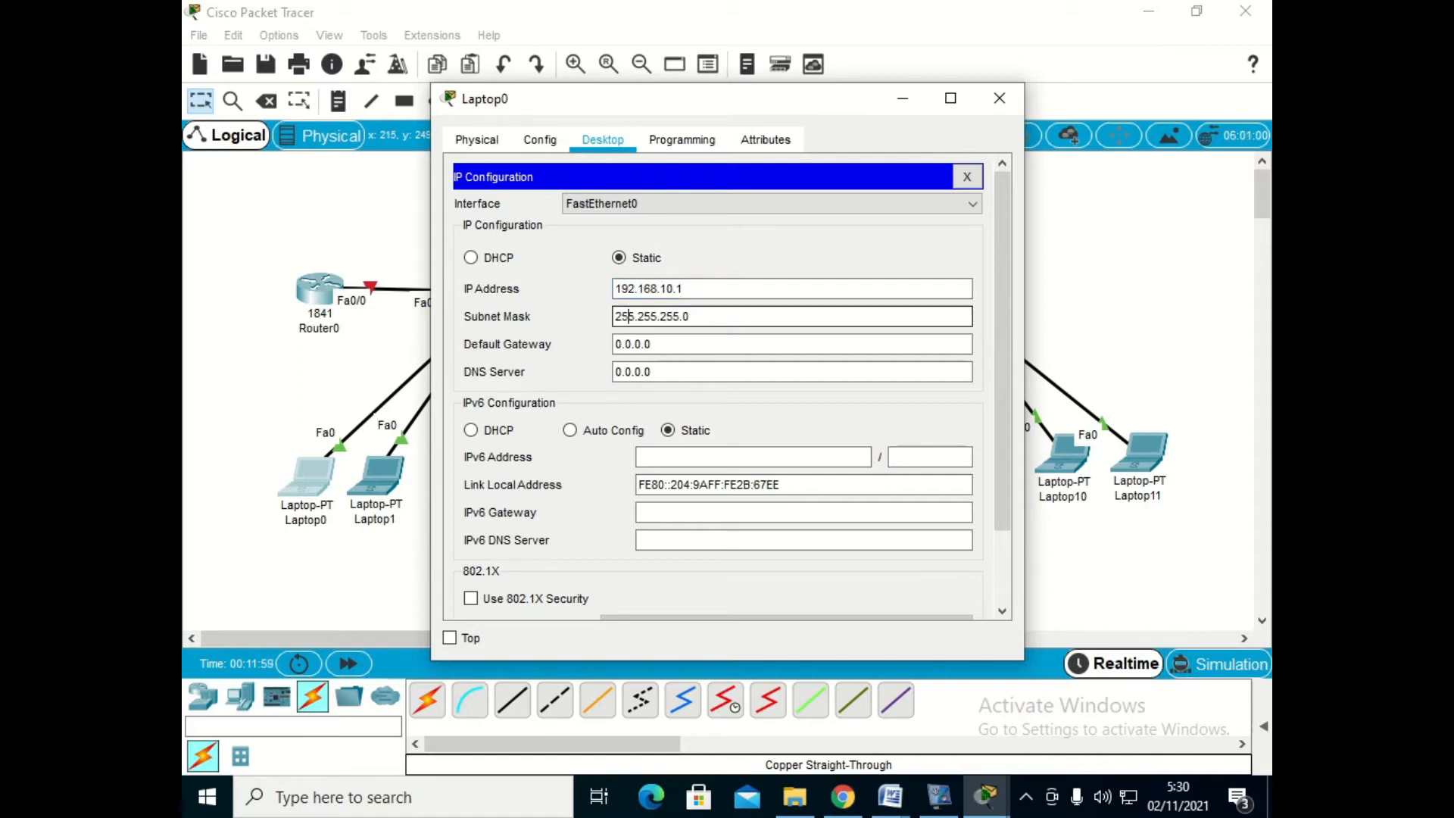
text(19)
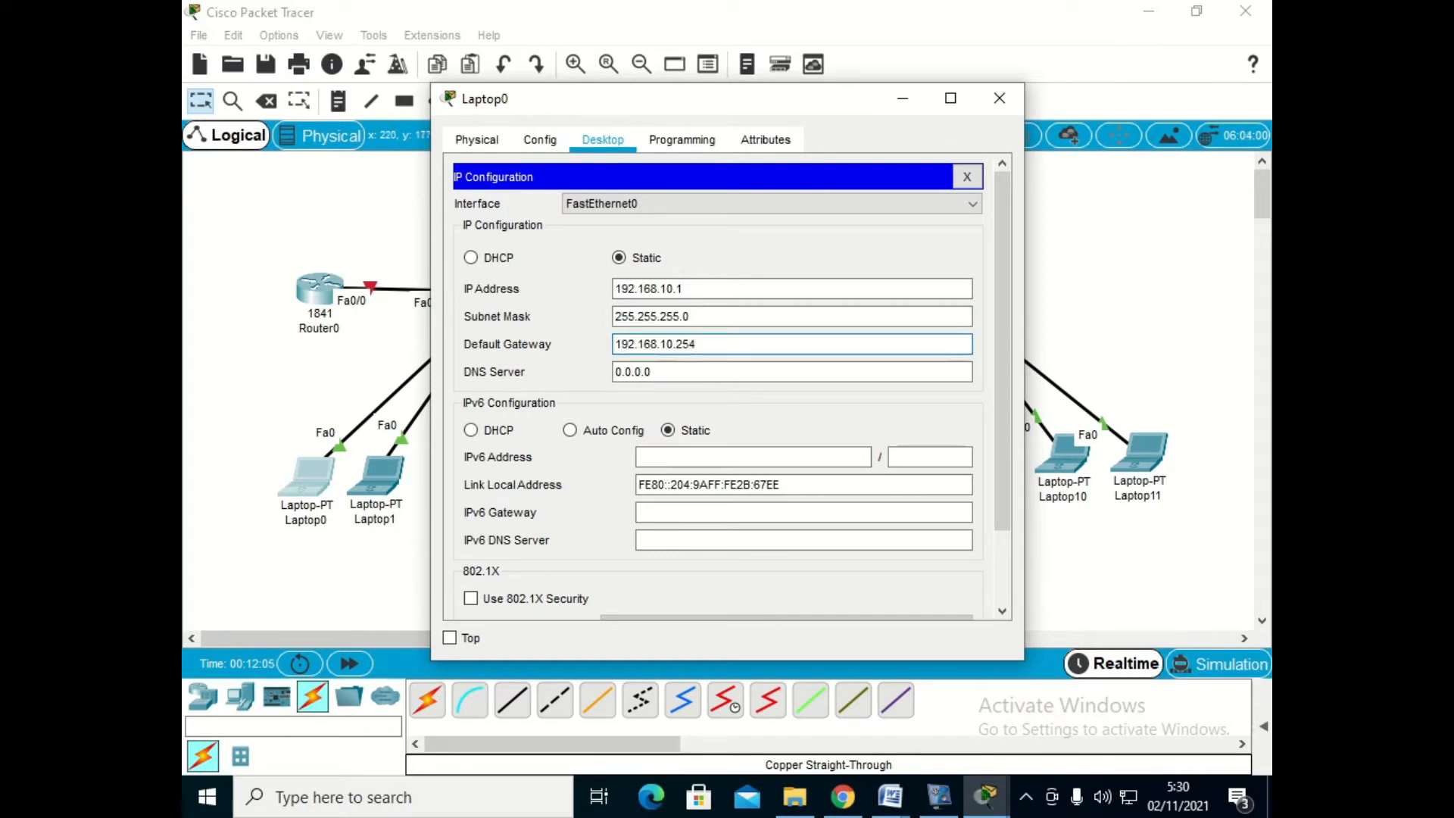
text(2.168.10.254)
click(999, 98)
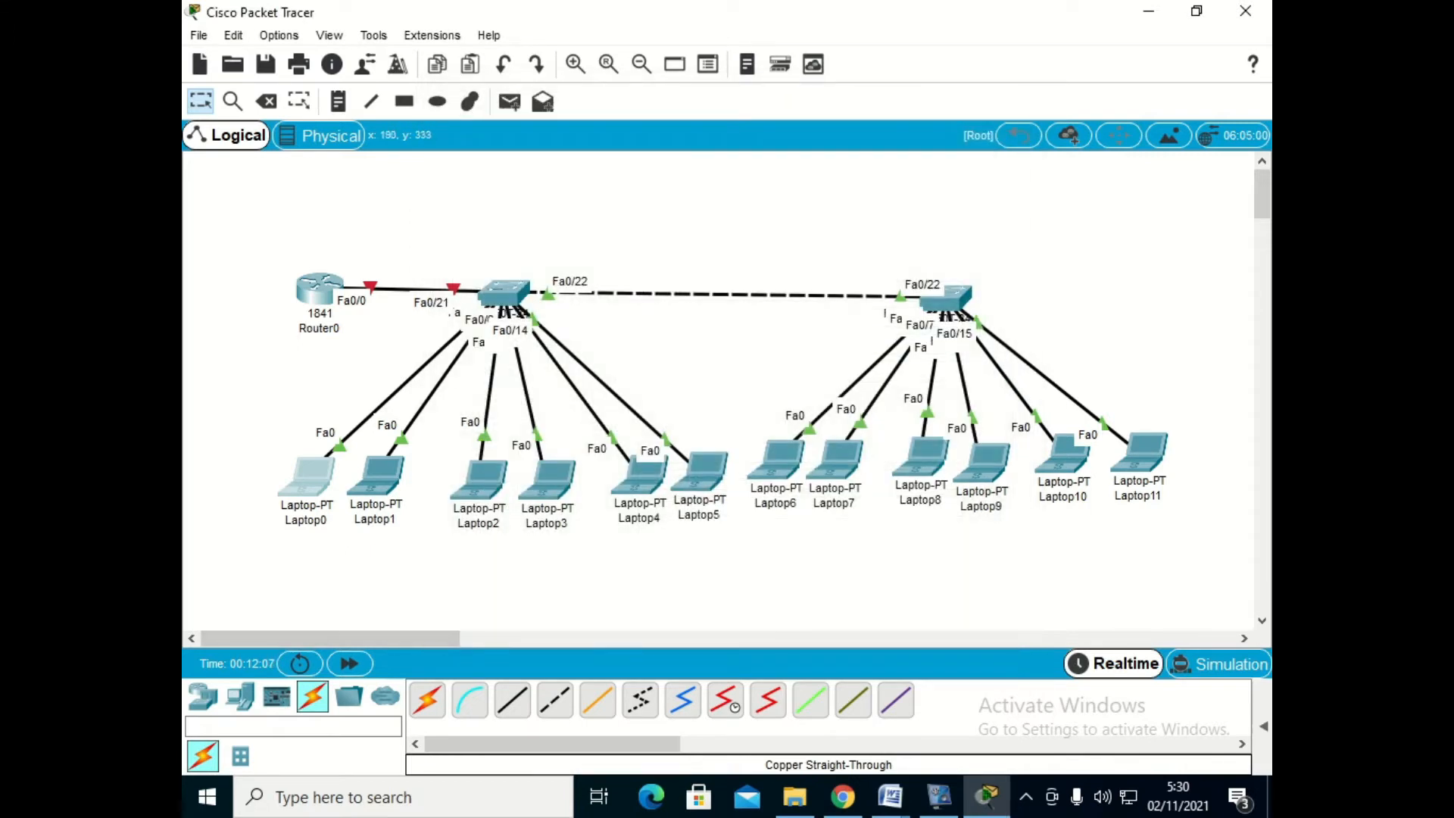
- Set Laptop1's static IP address to 192.168.10.2, subnet mask to 255.255.255.0 and default gateway to 192.168.10.254
click(376, 474)
click(603, 140)
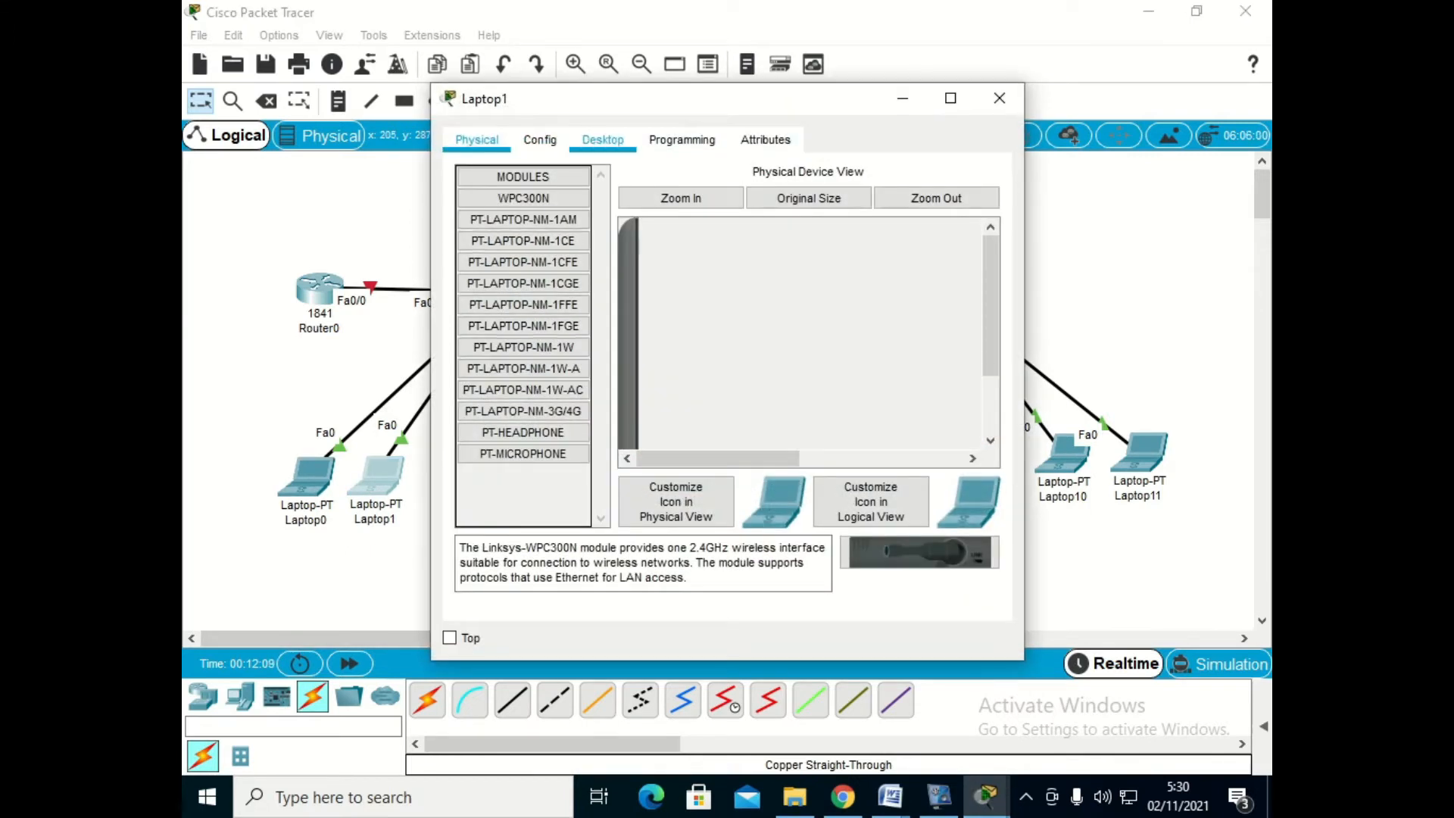
click(518, 224)
click(791, 288)
text(192.168.10.2)
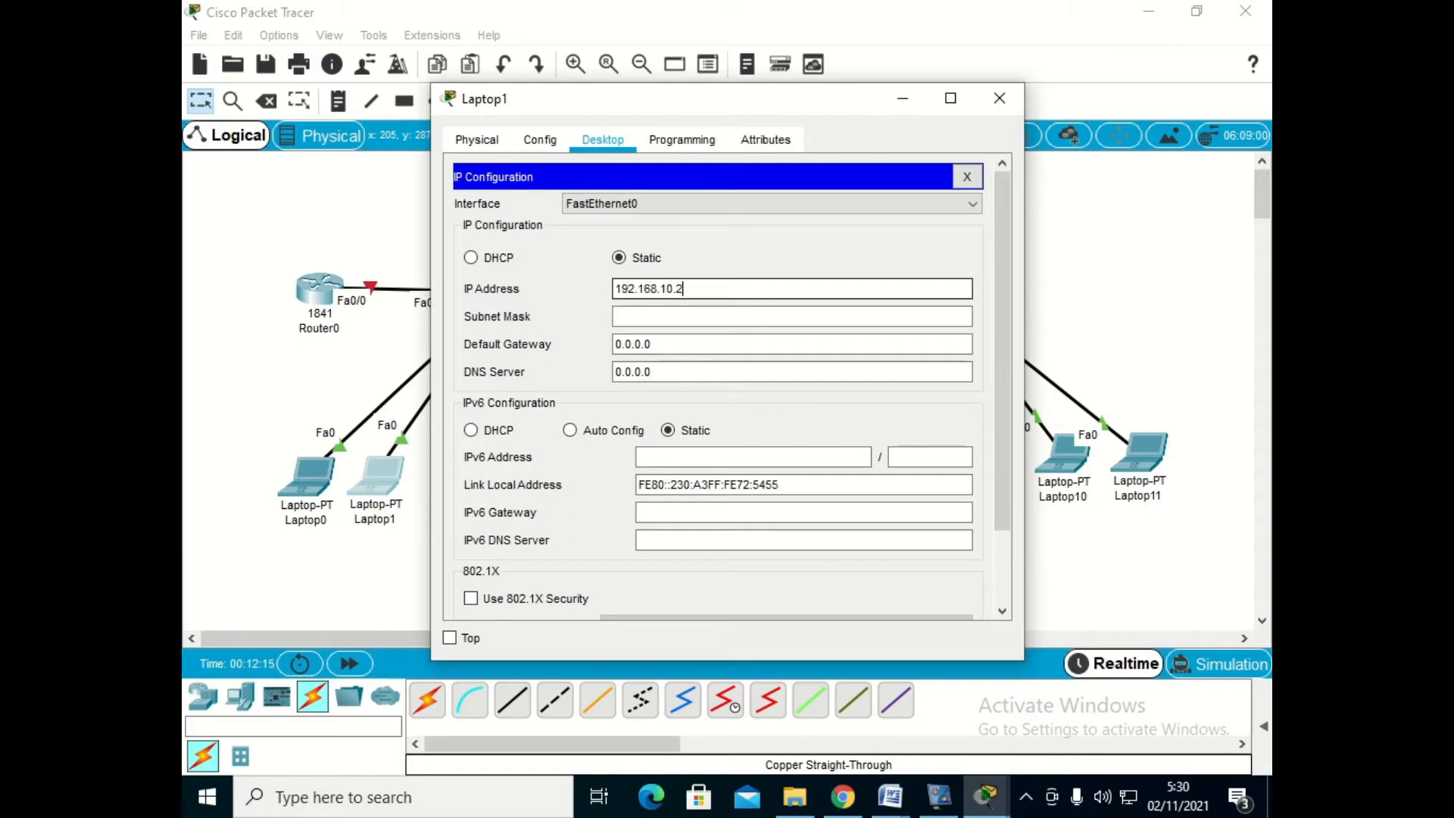
key(Tab)
key(Tab)
text(192.)
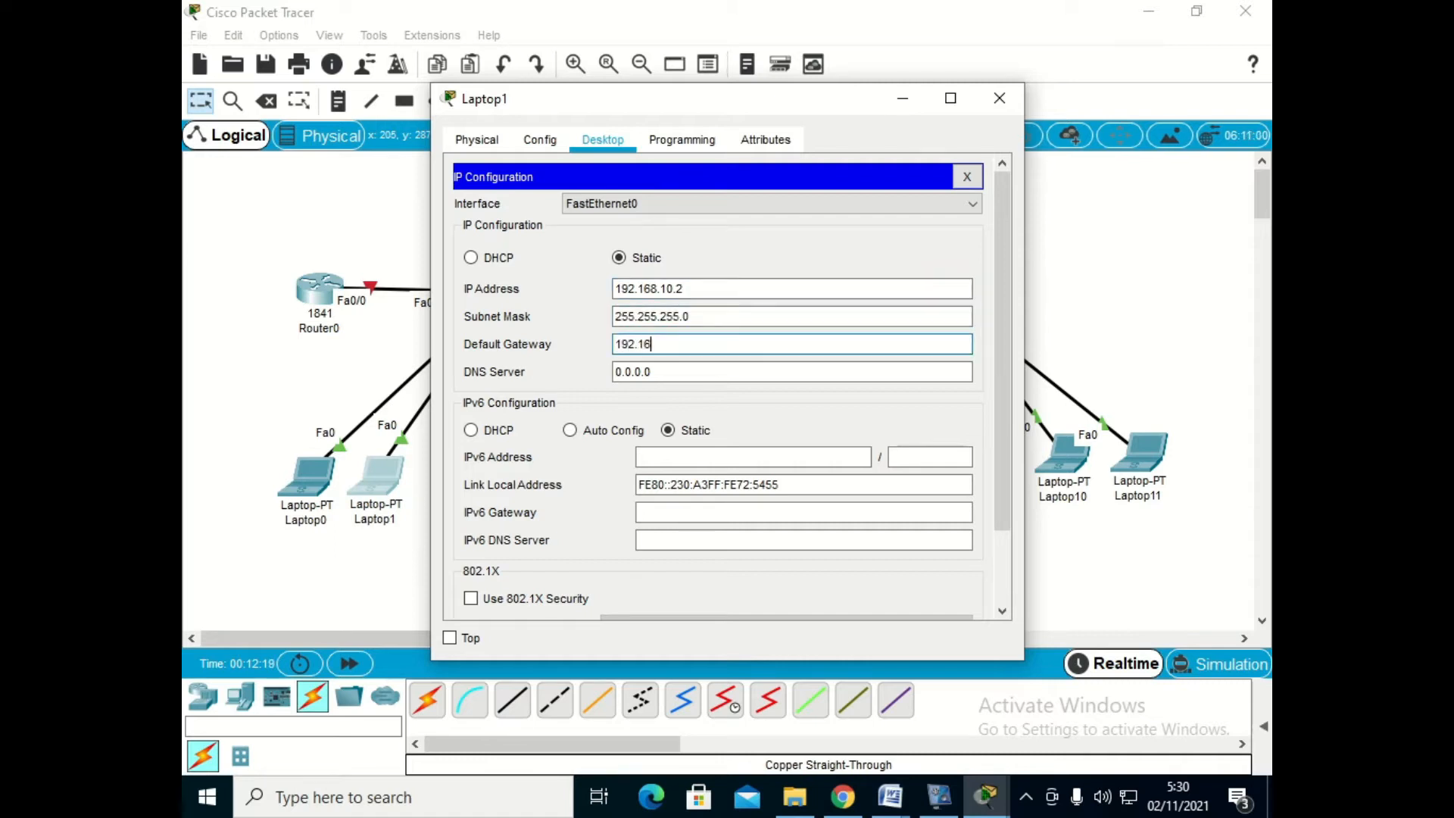
text(168.10.254)
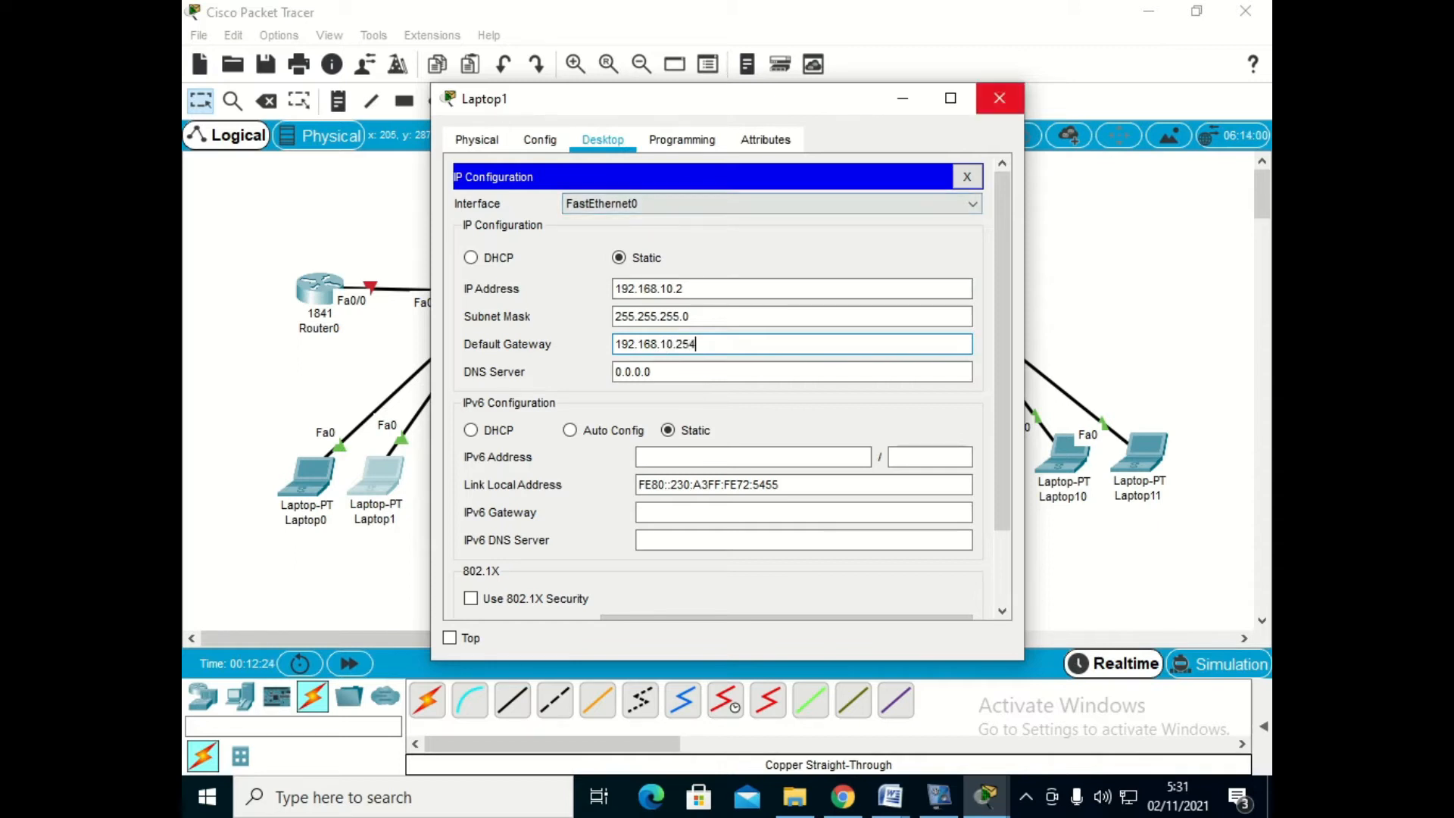
click(1000, 97)
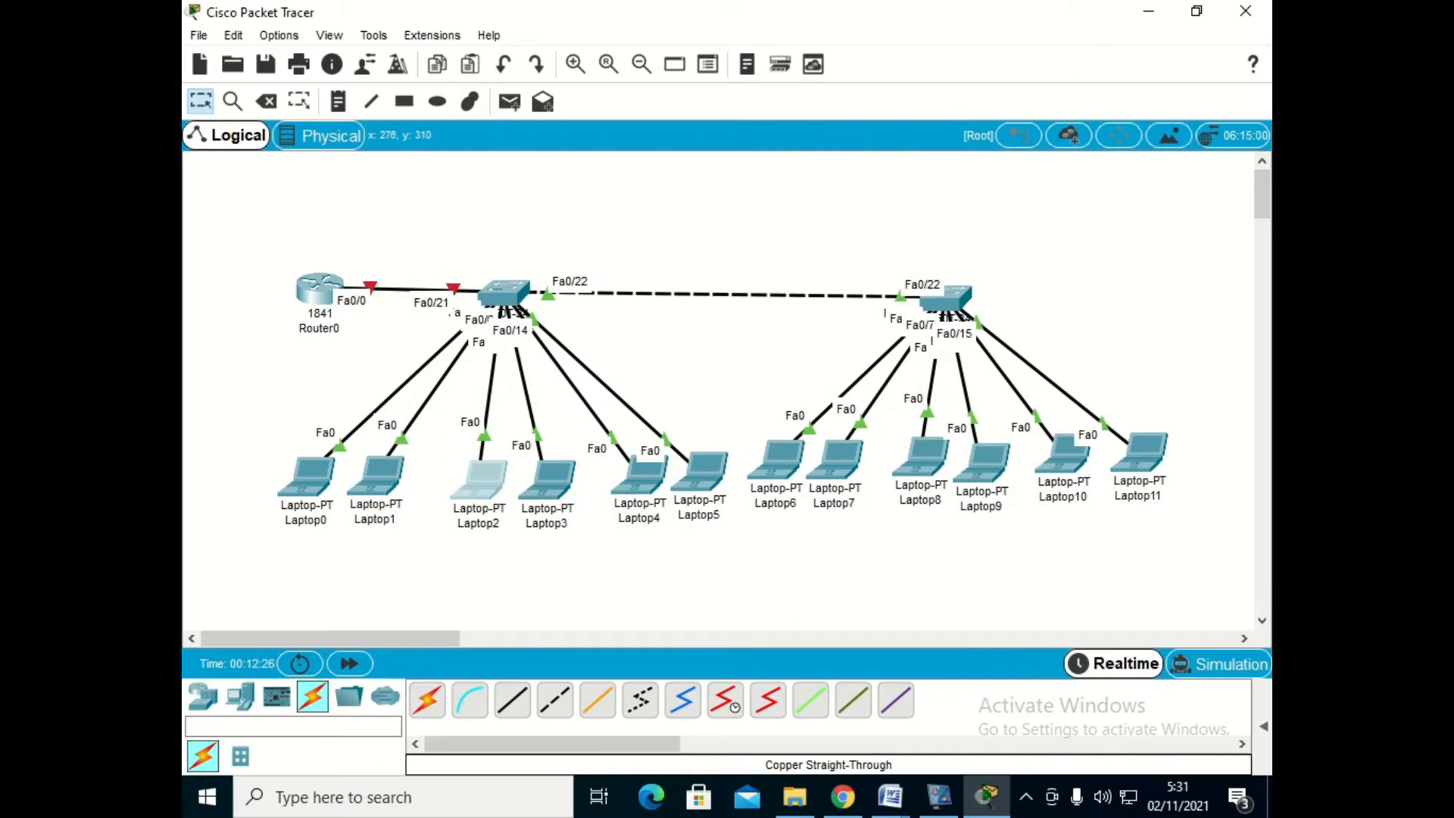
- Set Laptop2's static IP address to 192.168.20.1, subnet mask to 255.255.255.0 and default gateway to 192.168.20.254
click(478, 479)
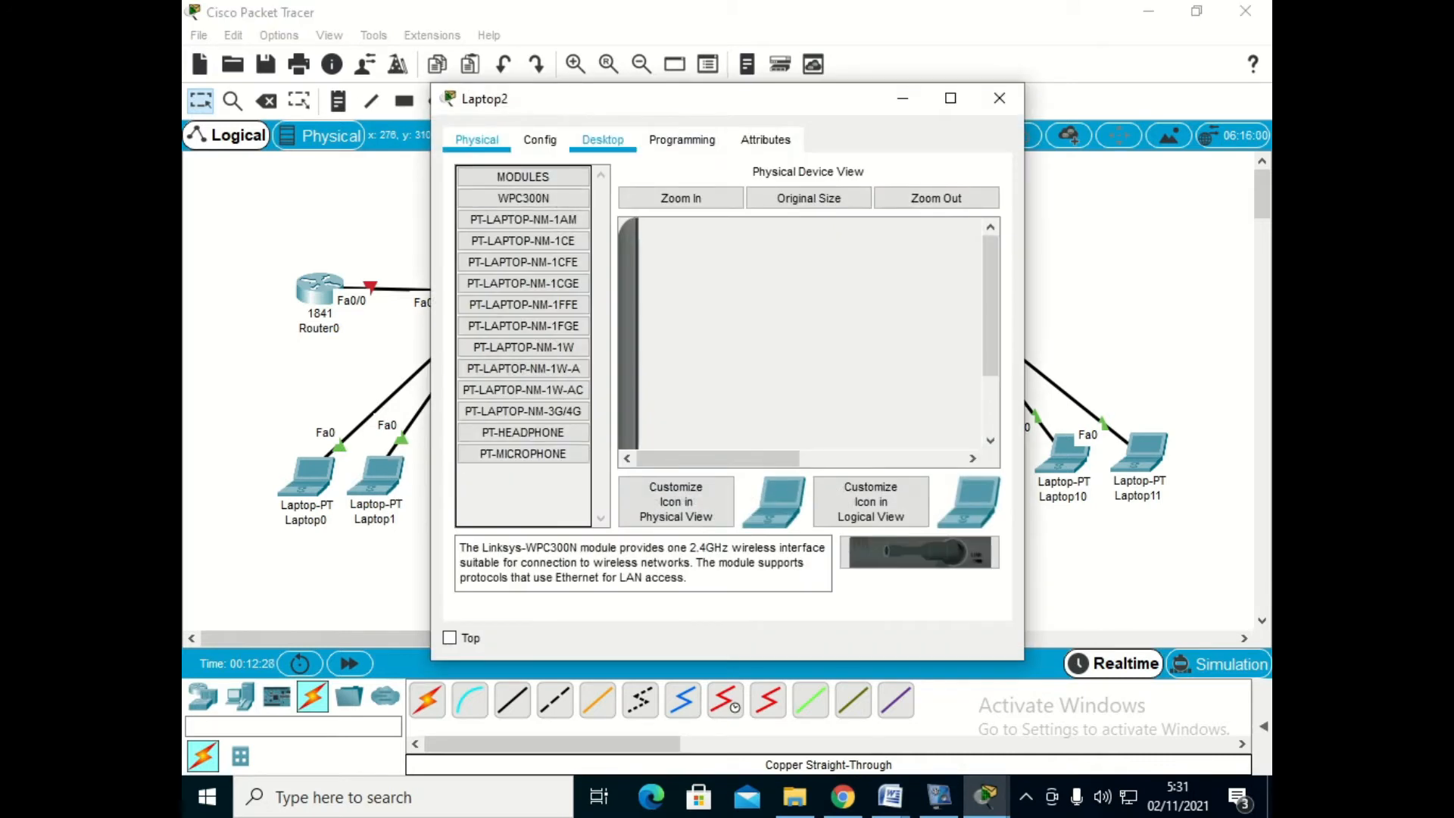
click(602, 139)
click(571, 216)
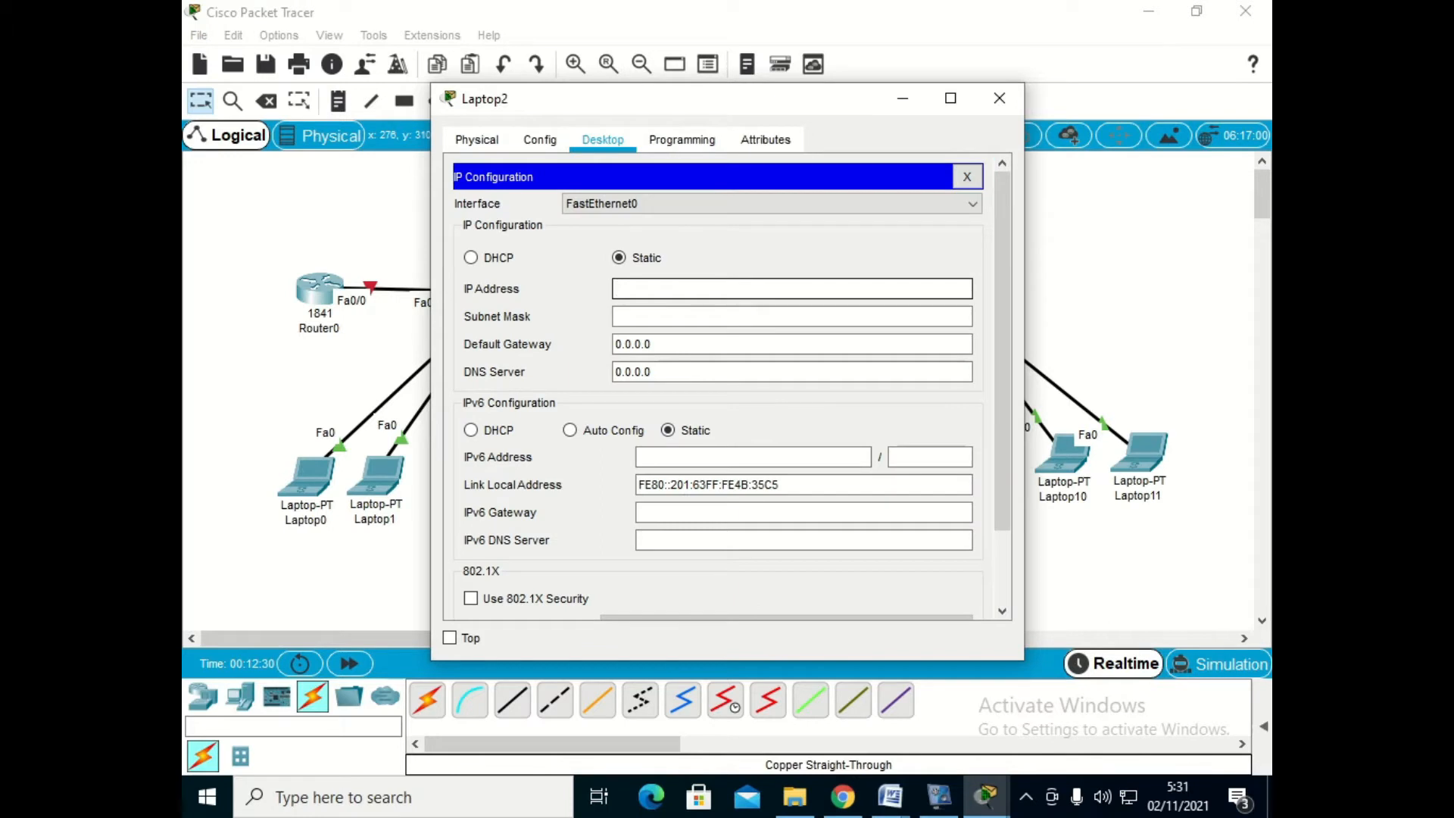
text(192.168.20.1)
key(Tab)
key(Tab)
text(192.168)
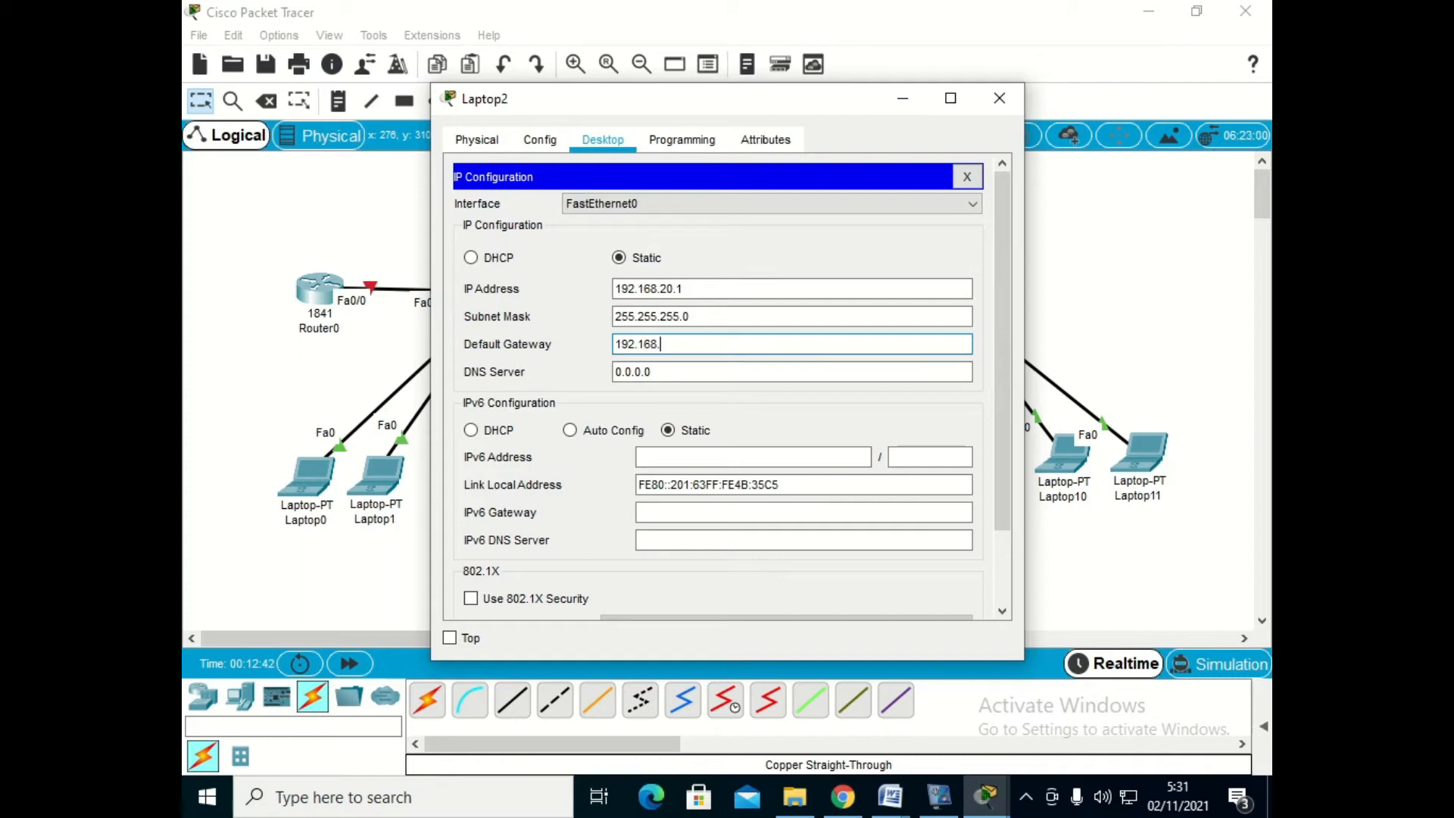
text(.20.254)
click(999, 97)
- Set Laptop3's static IP address to 192.168.20.2, subnet mask to 255.255.255.0 and default gateway to 192.168.20.254
click(547, 479)
click(602, 140)
click(502, 219)
click(719, 289)
text(192.168.20.2)
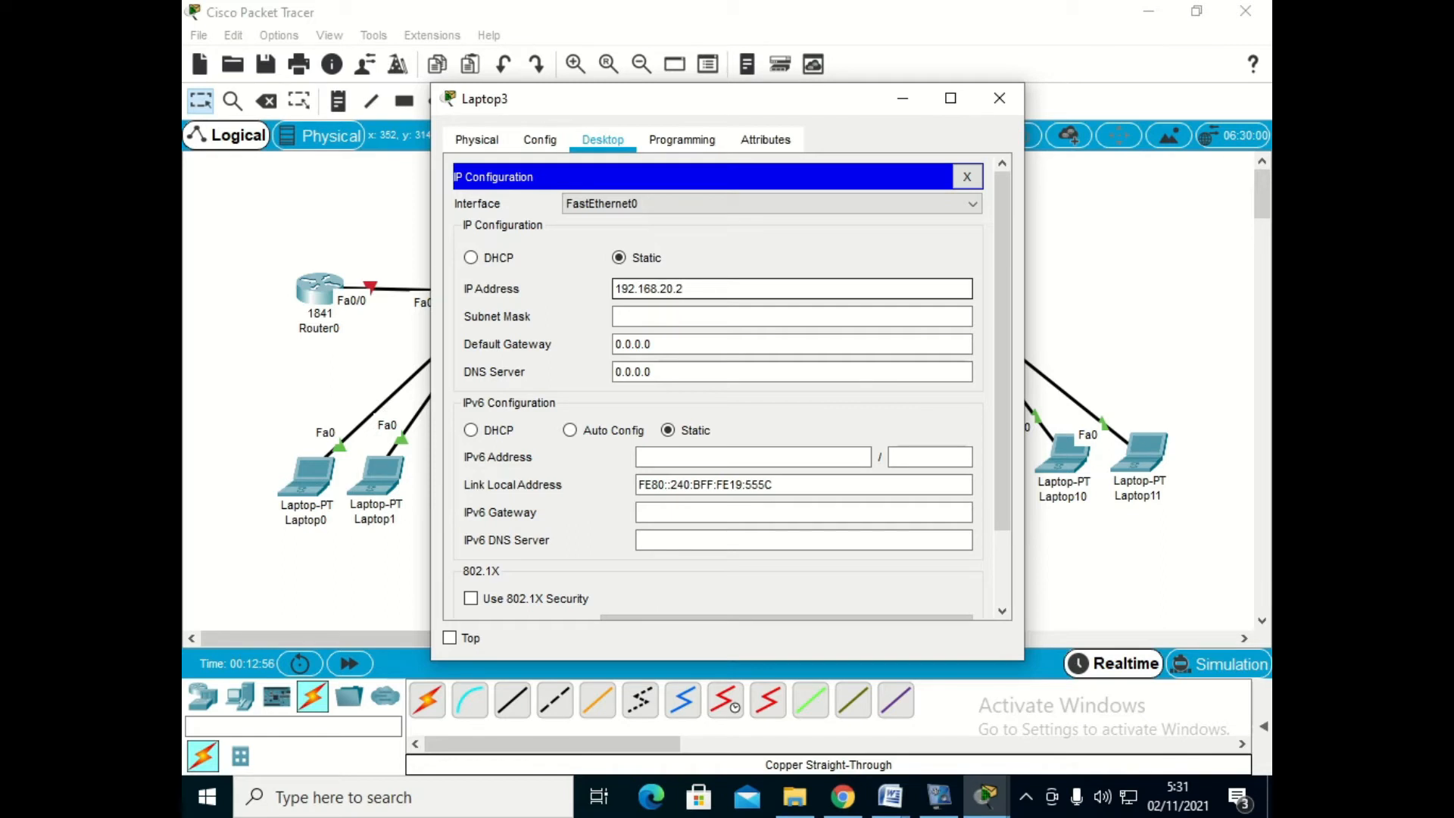
key(Tab)
key(Tab)
text(192.16)
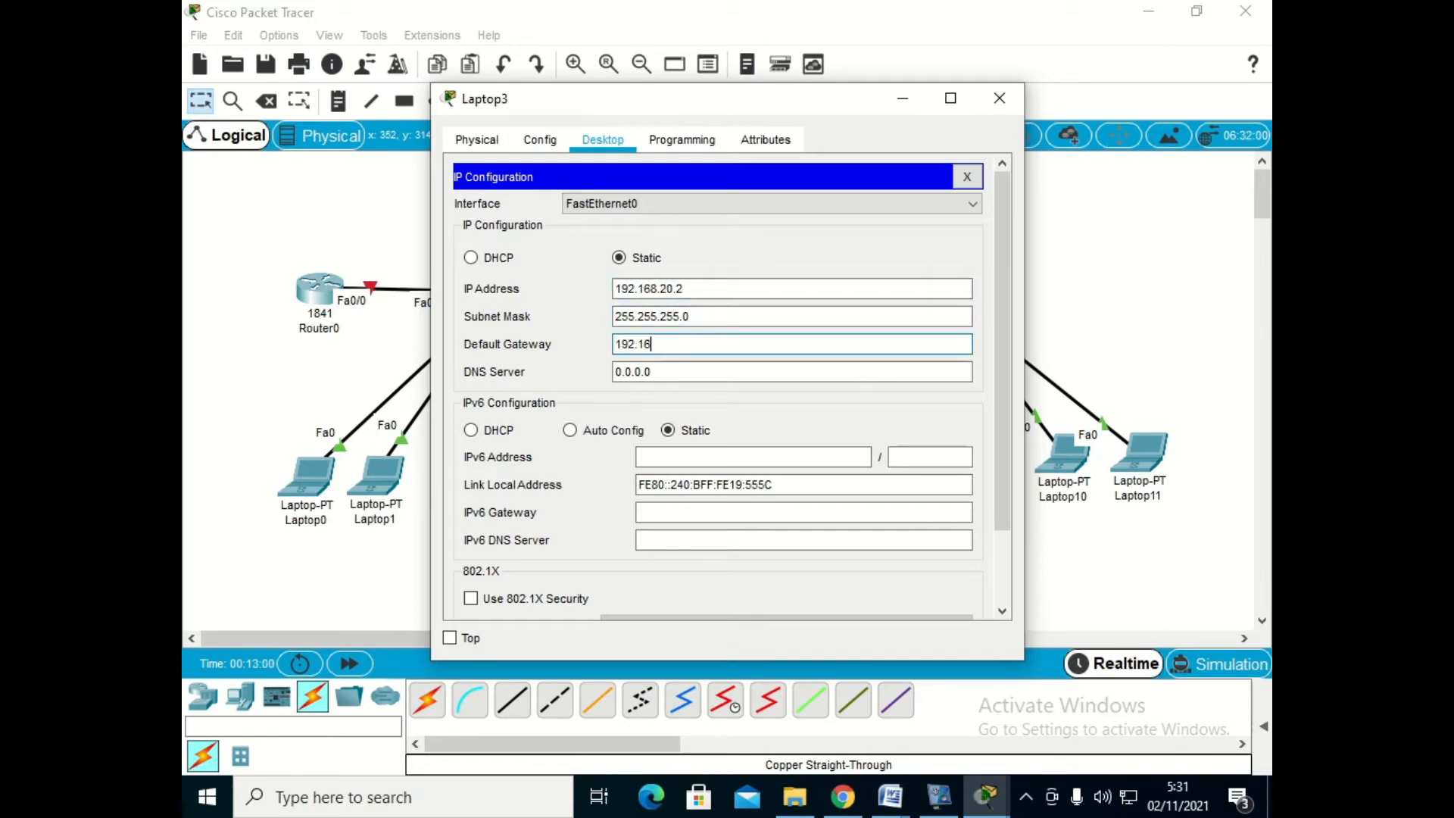
text(8.20.254)
click(999, 98)
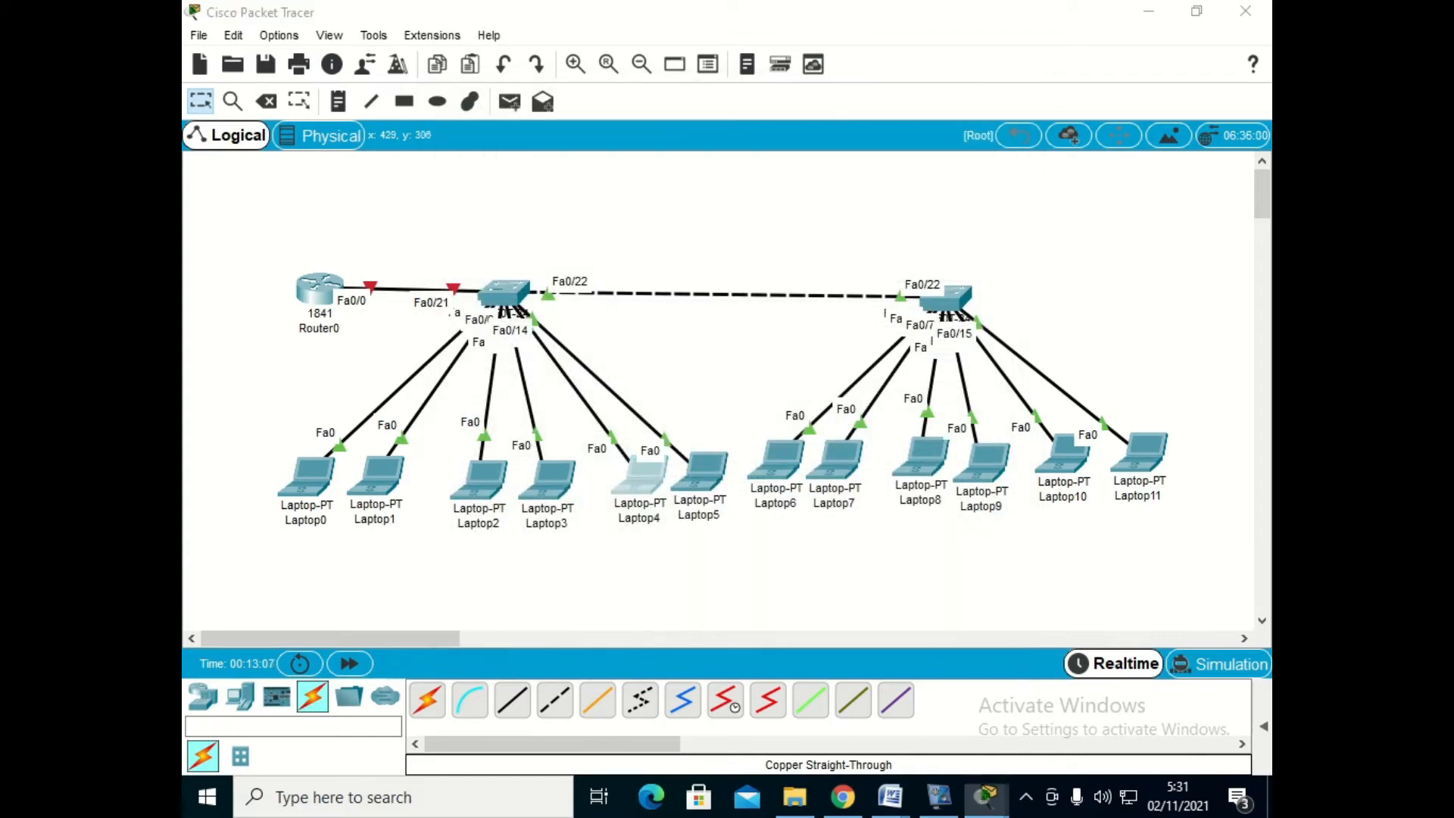
- Set Laptop4's static IP address to 192.168.30.1, subnet mask to 255.255.255.0 and default gateway to 192.168.30.254
click(636, 470)
click(603, 140)
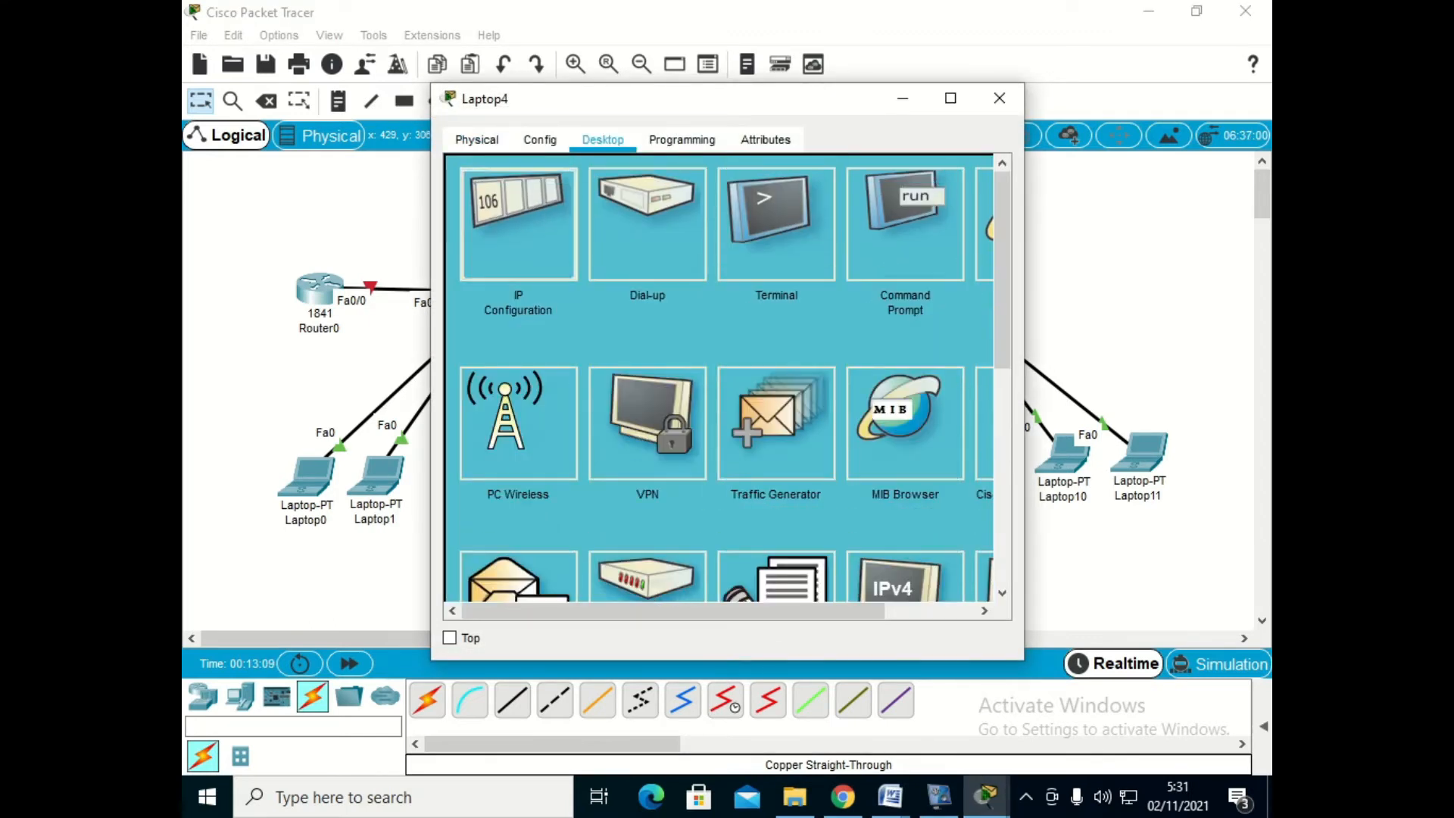
click(520, 226)
click(791, 288)
text(192.168)
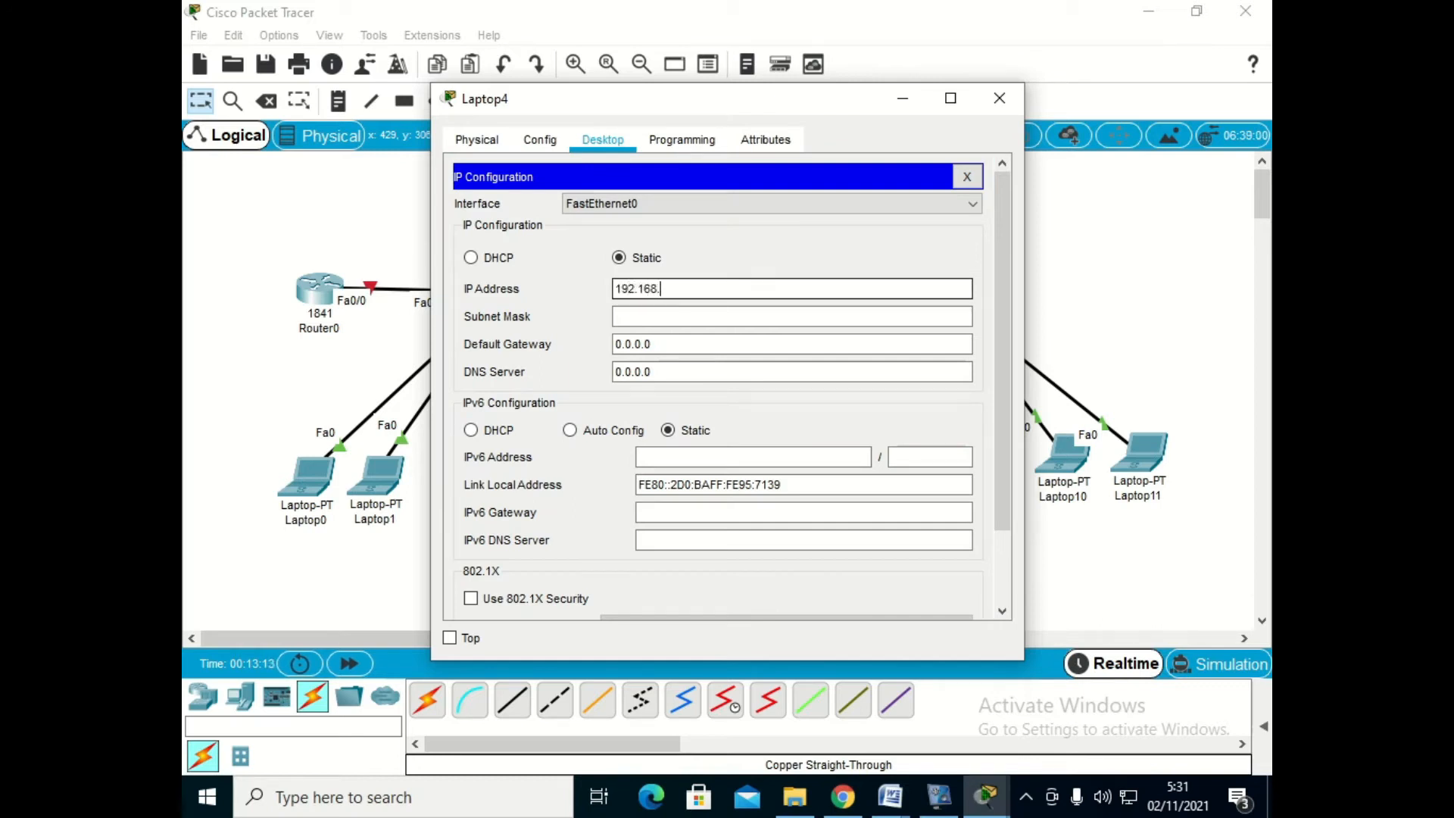
text(.30.)
key(Tab)
key(Tab)
text(192.168.30.254)
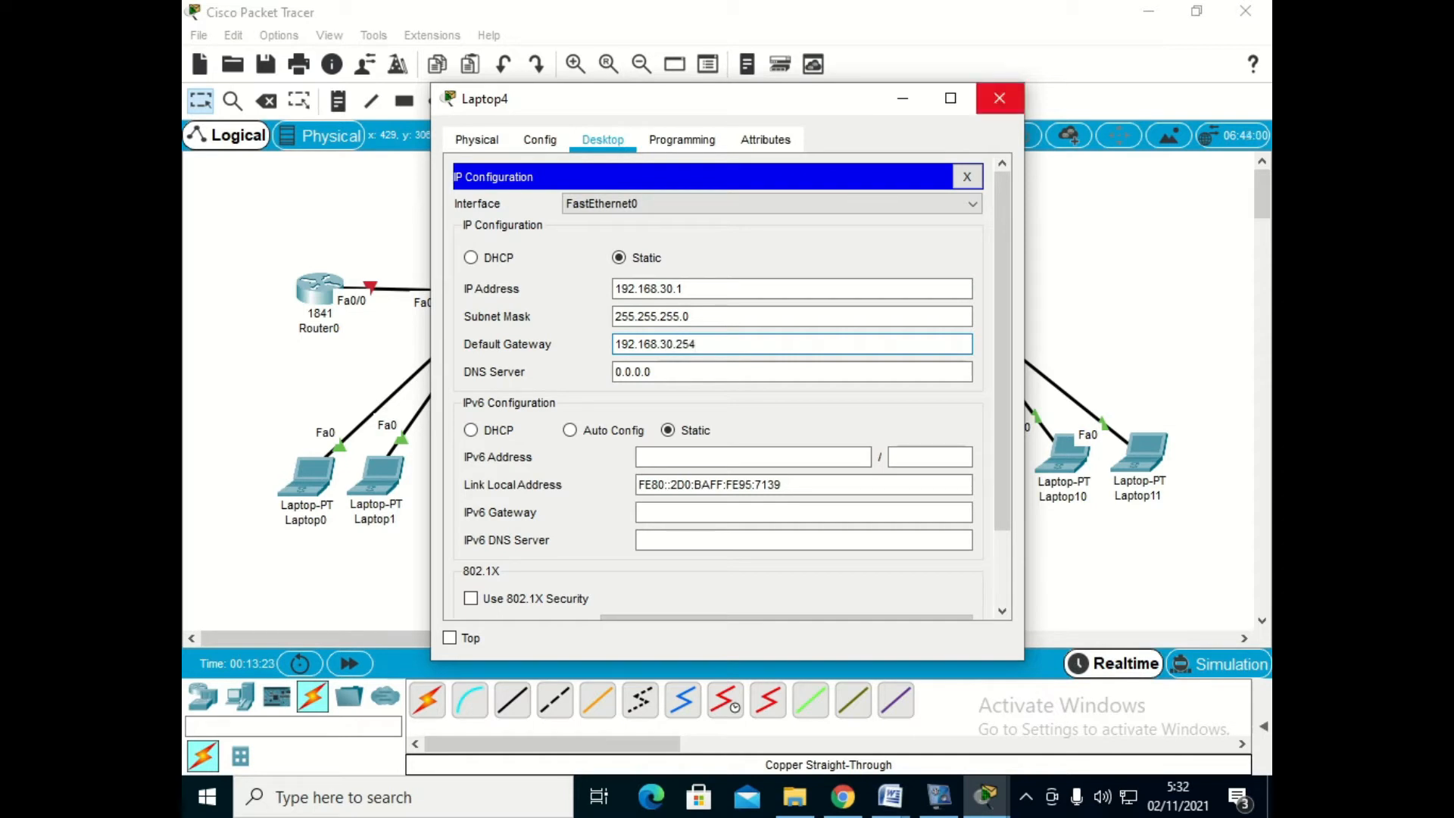
click(1000, 98)
- Set Laptop5's static IP address to 192.168.30.2, subnet mask to 255.255.255.0 and default gateway to 192.168.30.254
click(700, 473)
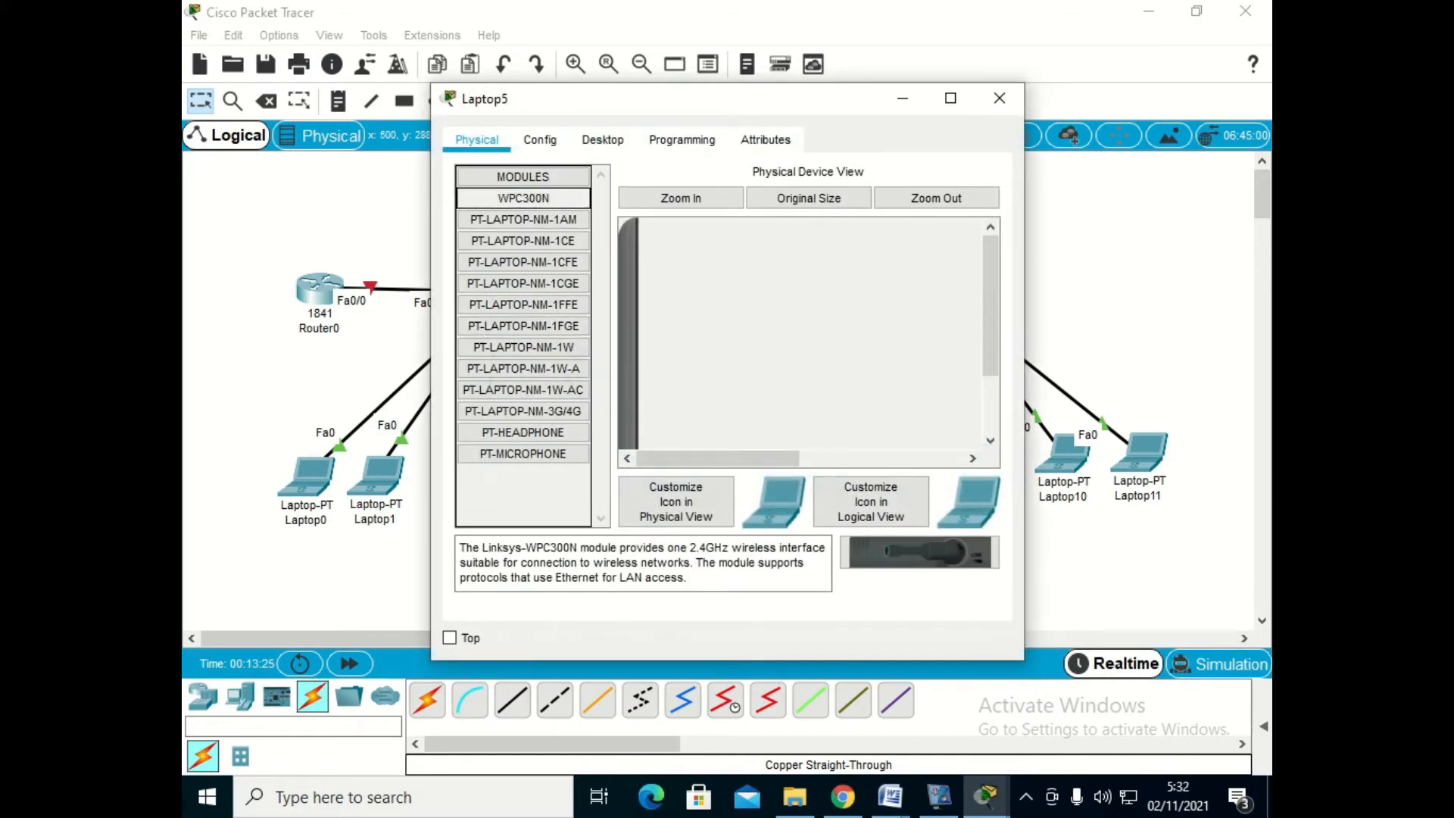
click(602, 139)
click(518, 224)
click(792, 289)
text(192.16)
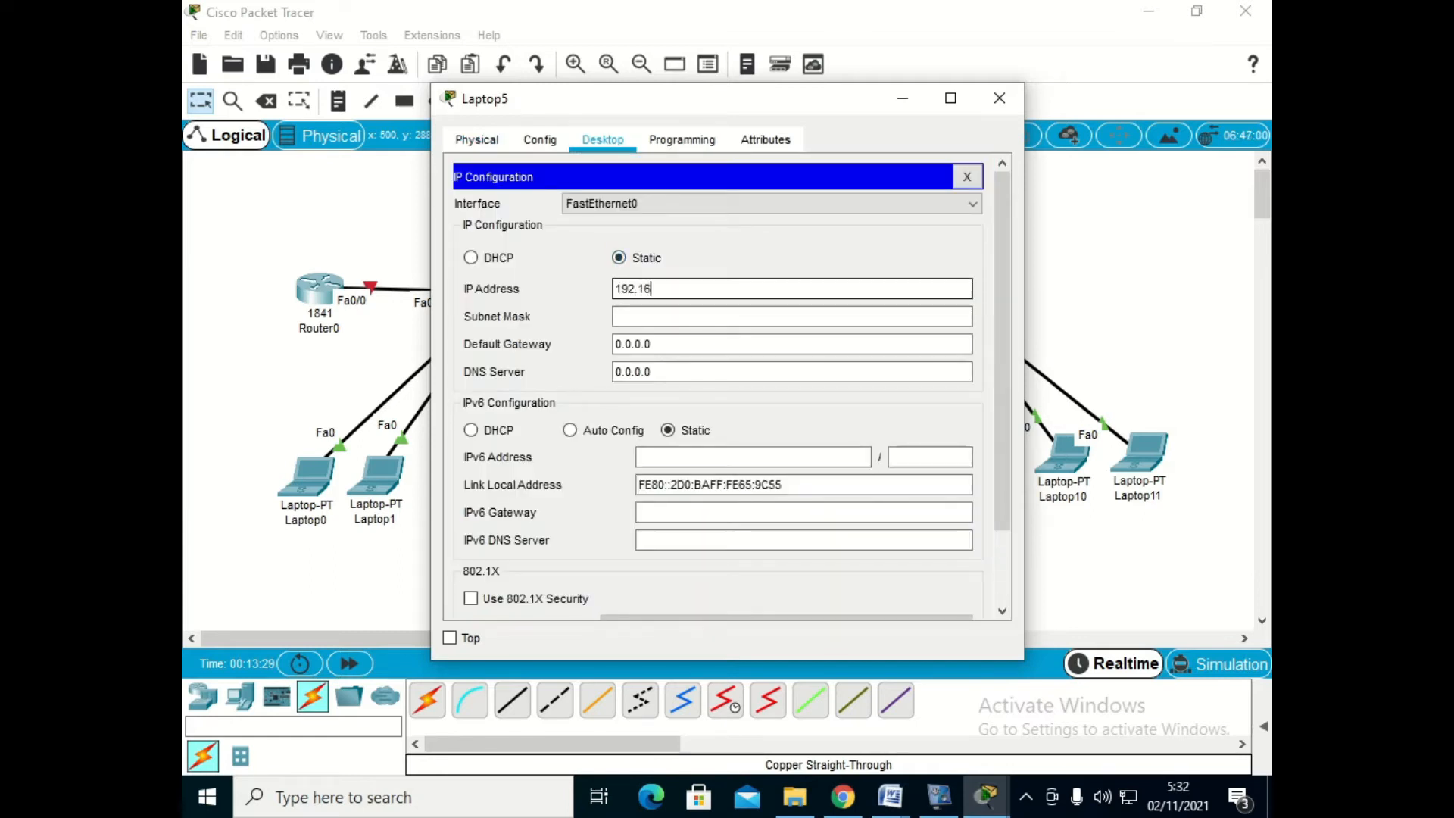
text(8.30.2)
key(Tab)
key(Tab)
text(192.168.30)
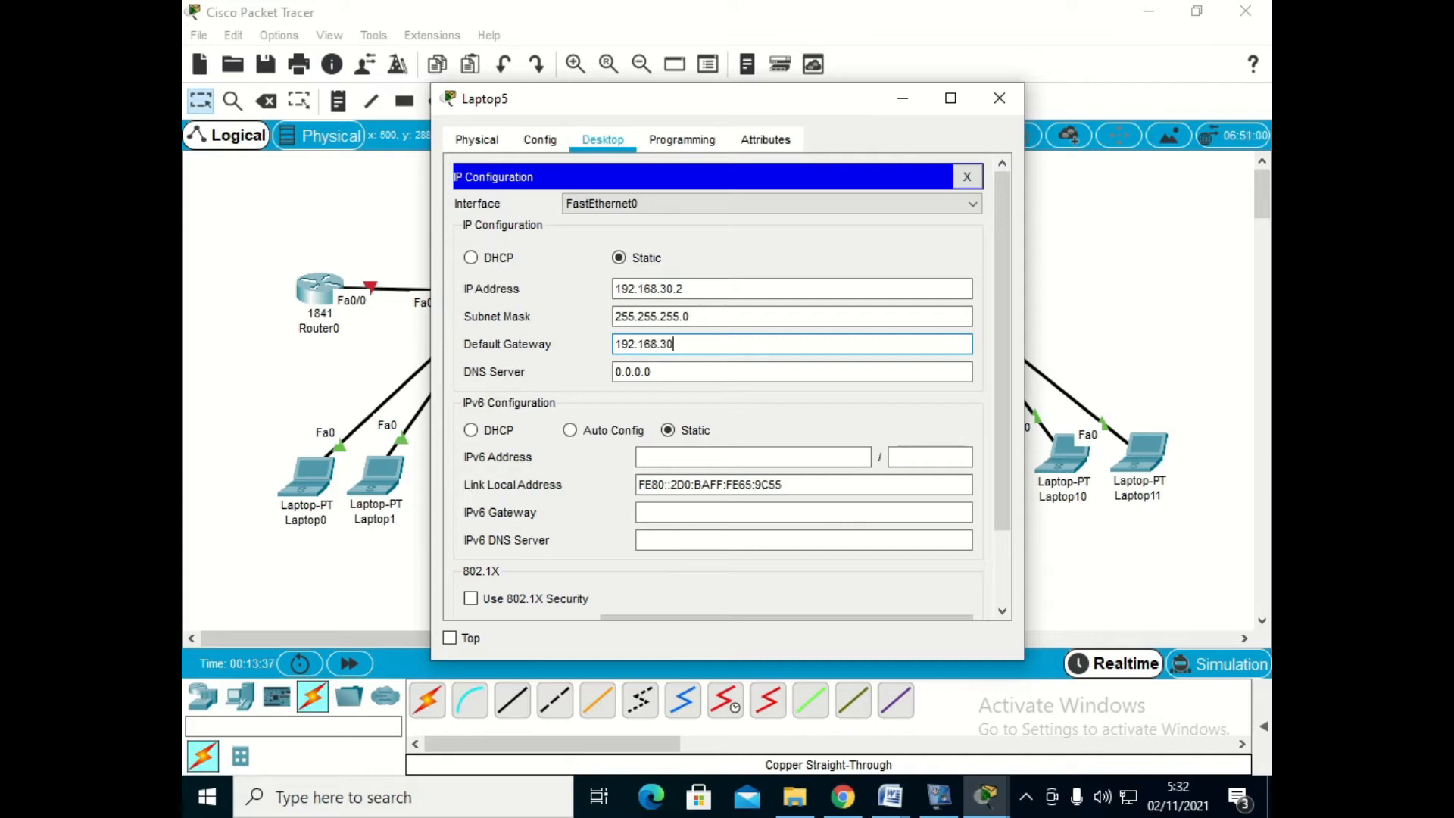
text(.254)
click(999, 97)
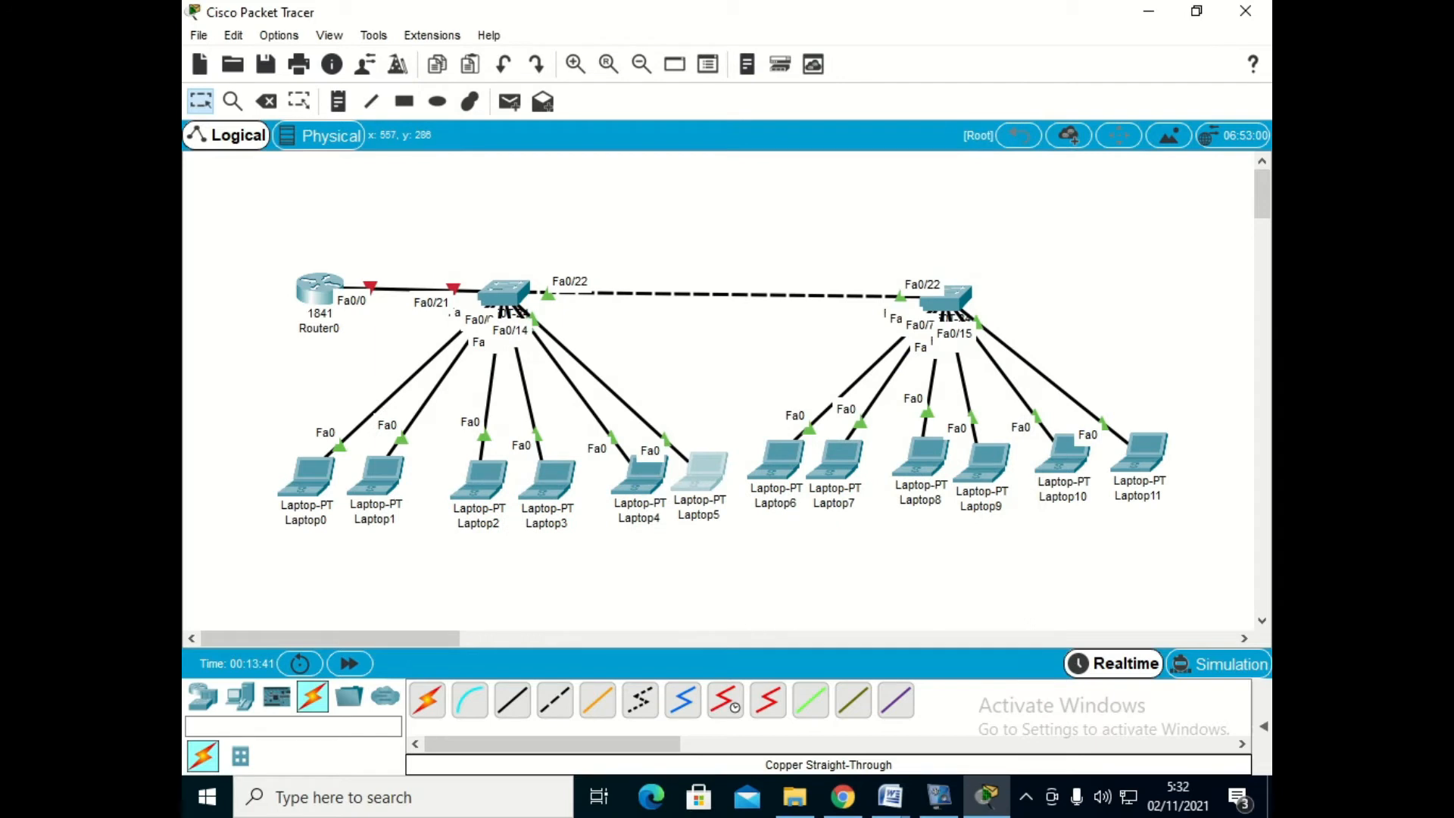
- Set Laptop6's static IP address to 192.168.10.3, subnet mask to 255.255.255.0 and default gateway to 192.168.10.254
click(776, 458)
click(603, 140)
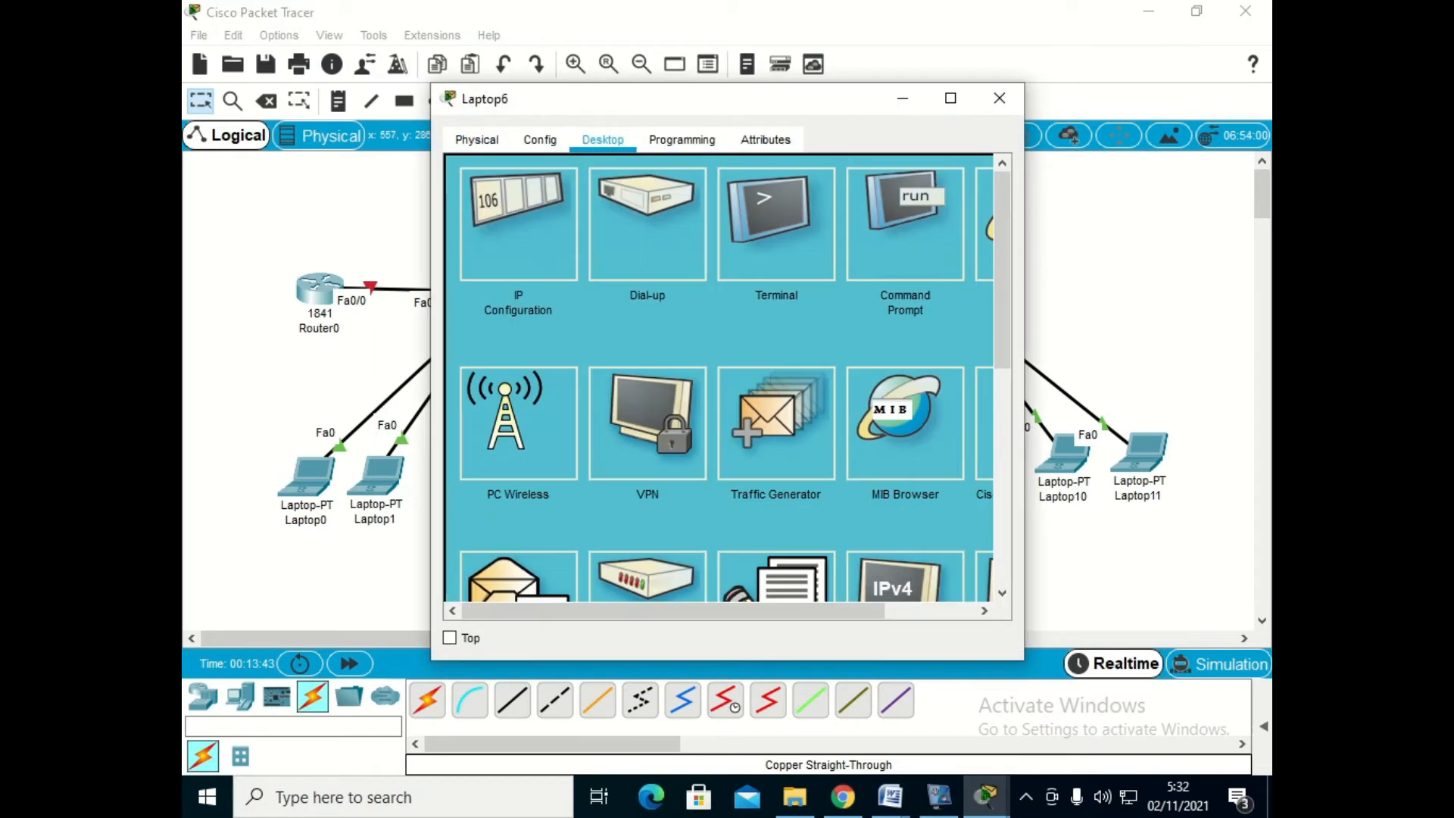
click(518, 227)
text(192.168.10.3)
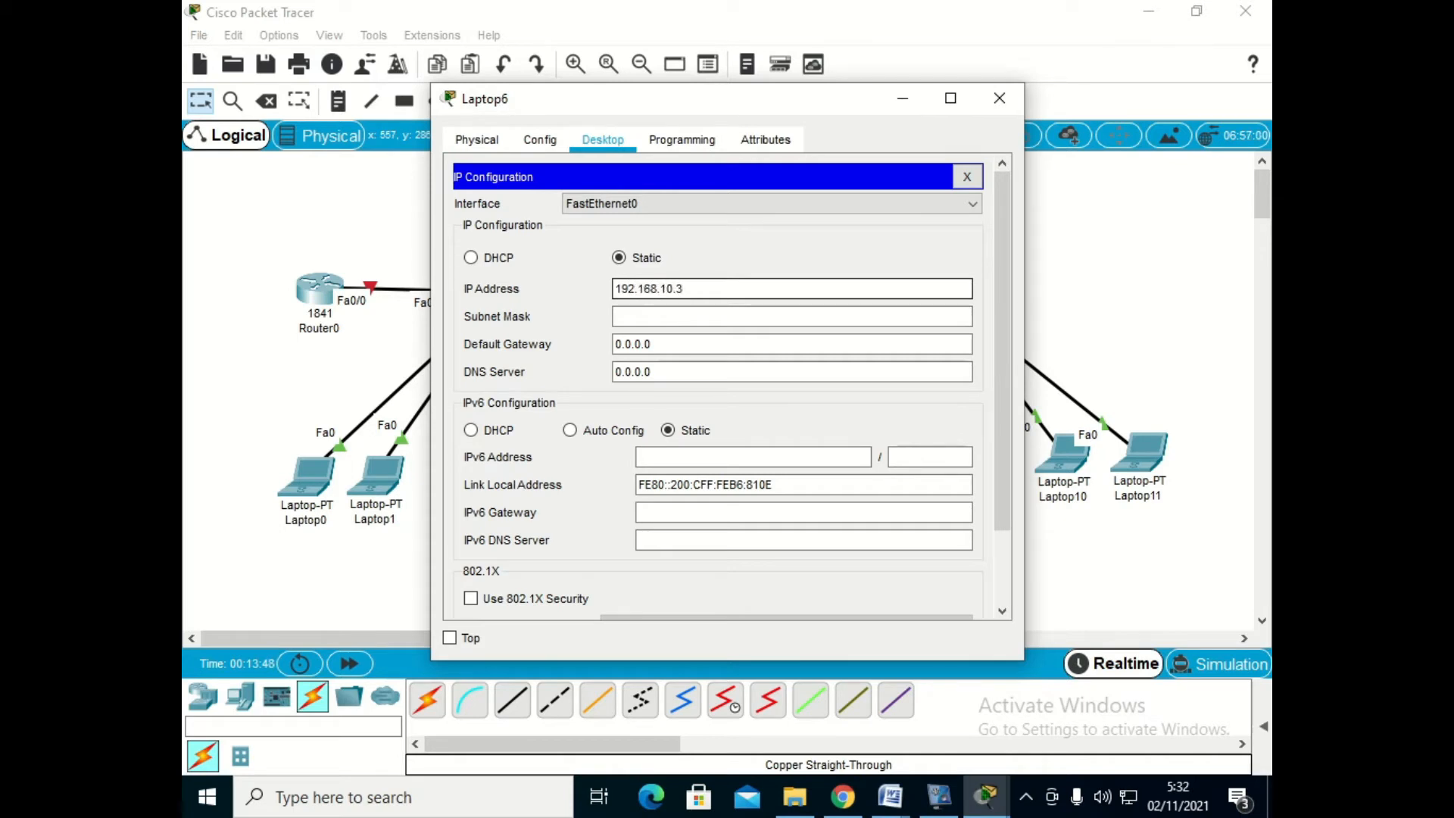
key(Tab)
key(Tab)
text(192.16)
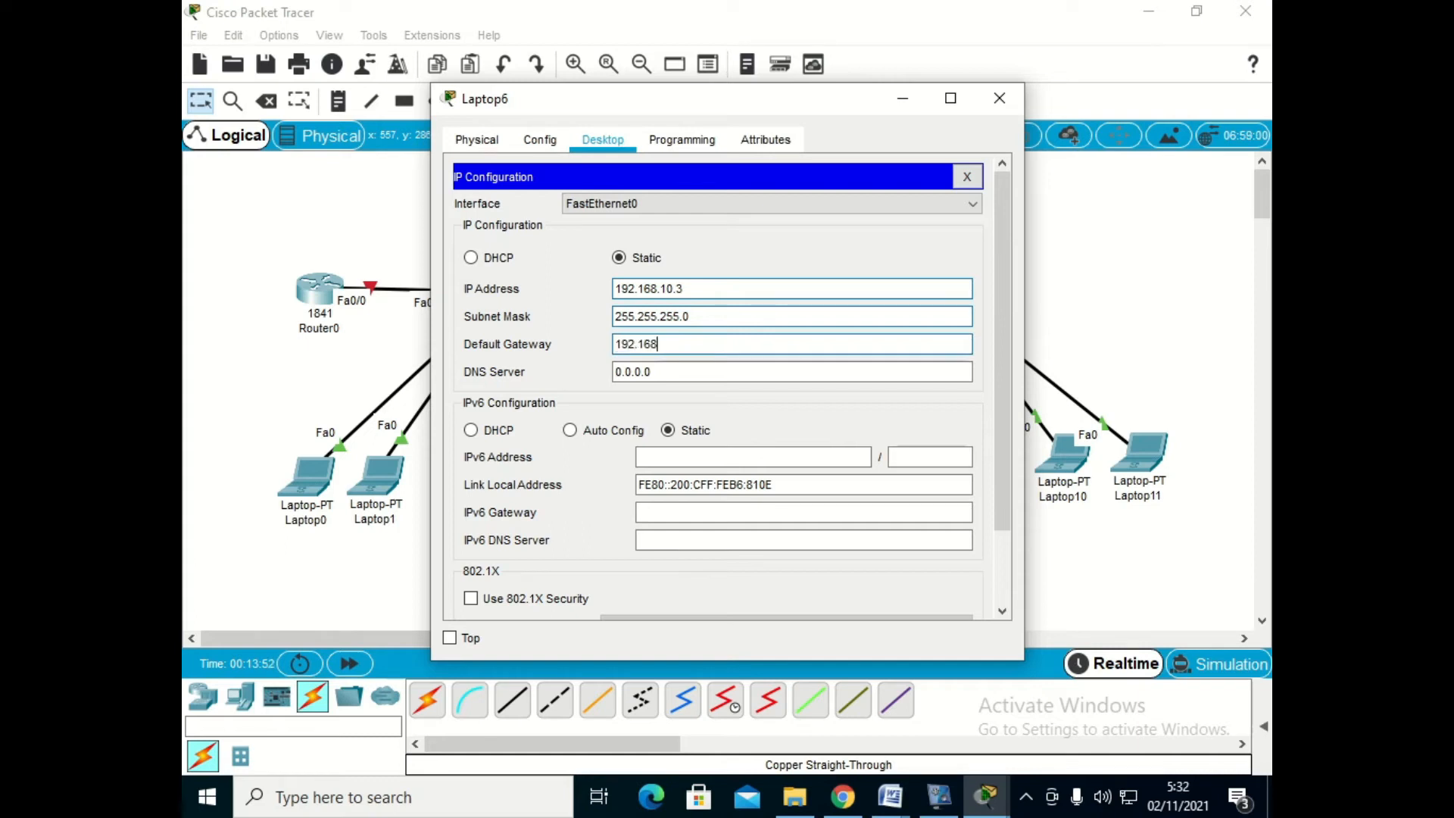
text(8.10.254)
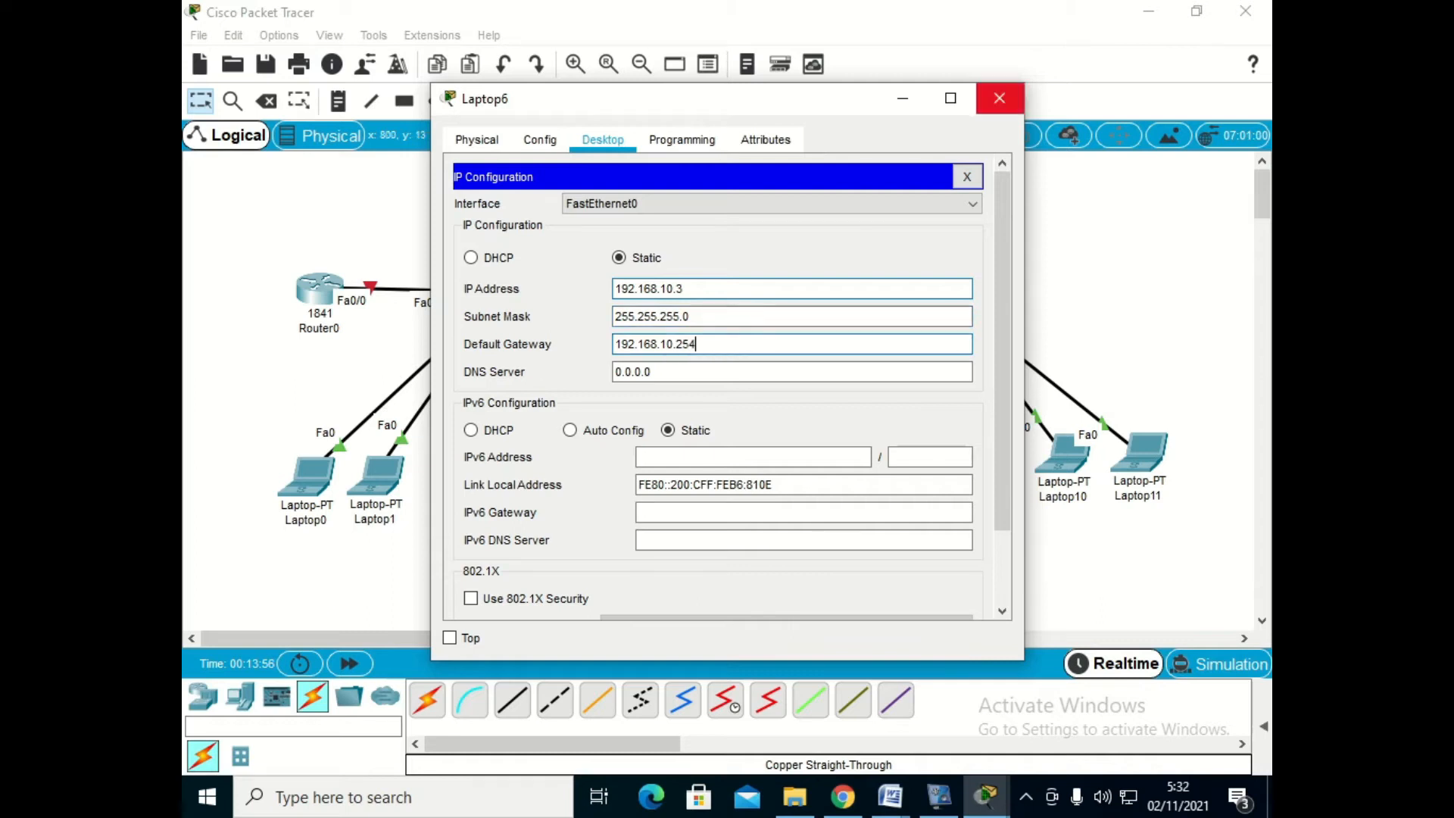
click(999, 98)
- Set Laptop7's static IP address to 192.168.10.4, subnet mask to 255.255.255.0 and default gateway to 192.168.10.254
click(837, 457)
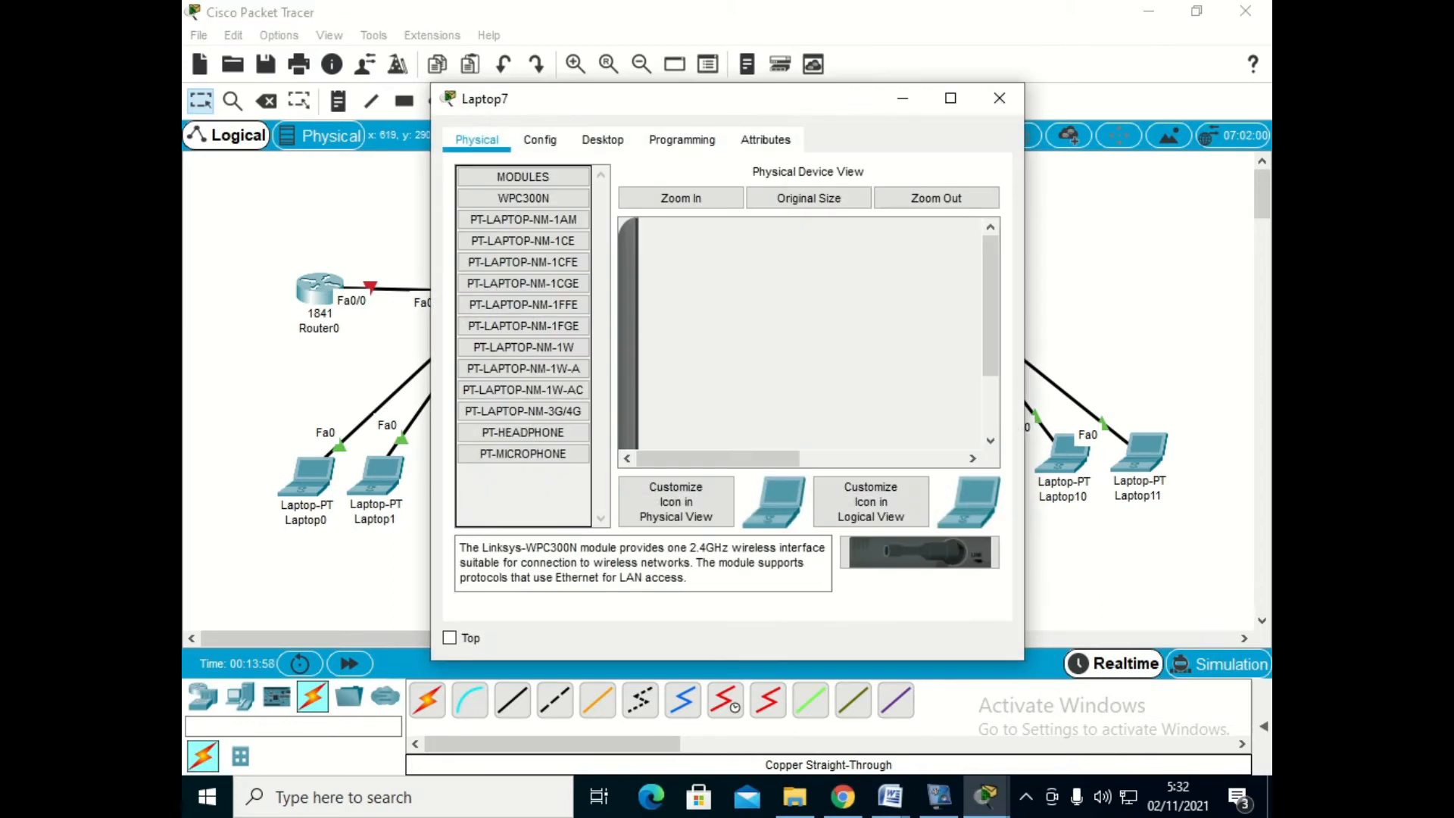
click(602, 140)
click(519, 224)
click(681, 288)
text(192.168.10)
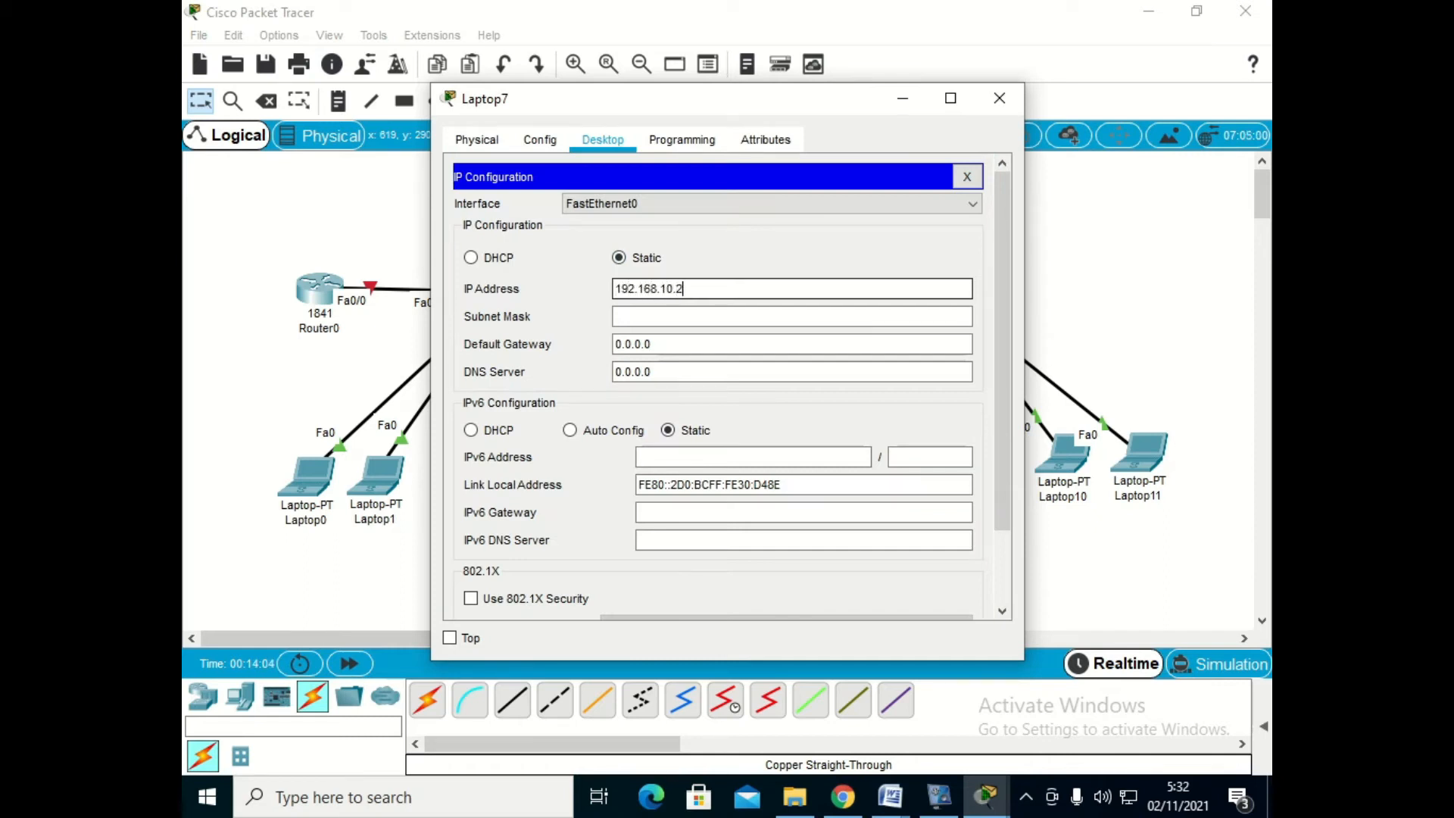
text(.4)
key(Tab)
key(Tab)
text(192.168.10.254)
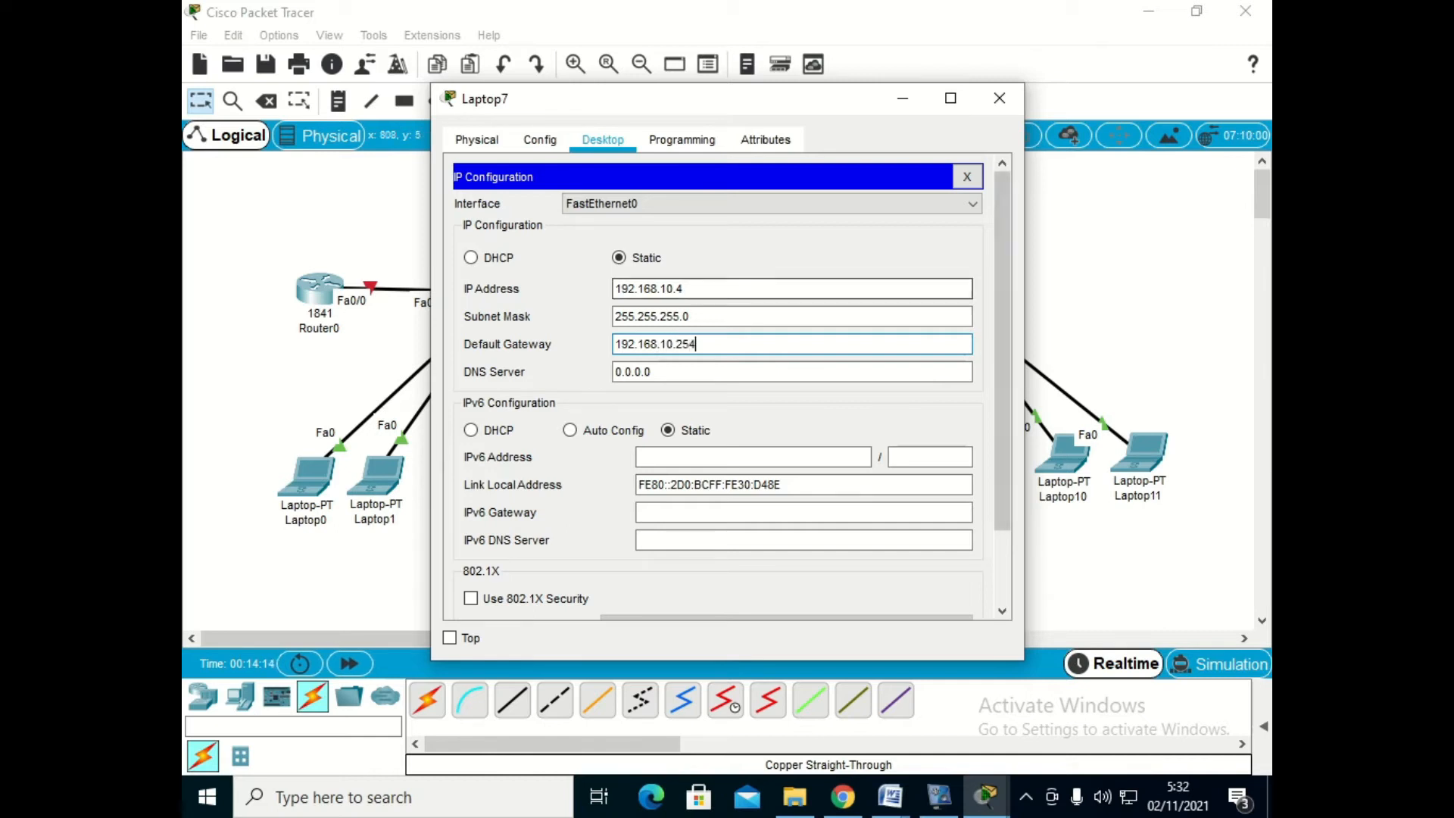
click(999, 98)
- Set Laptop8's static IP address to 192.168.20.3, subnet mask to 255.255.255.0 and default gateway to 192.168.20.254
click(920, 454)
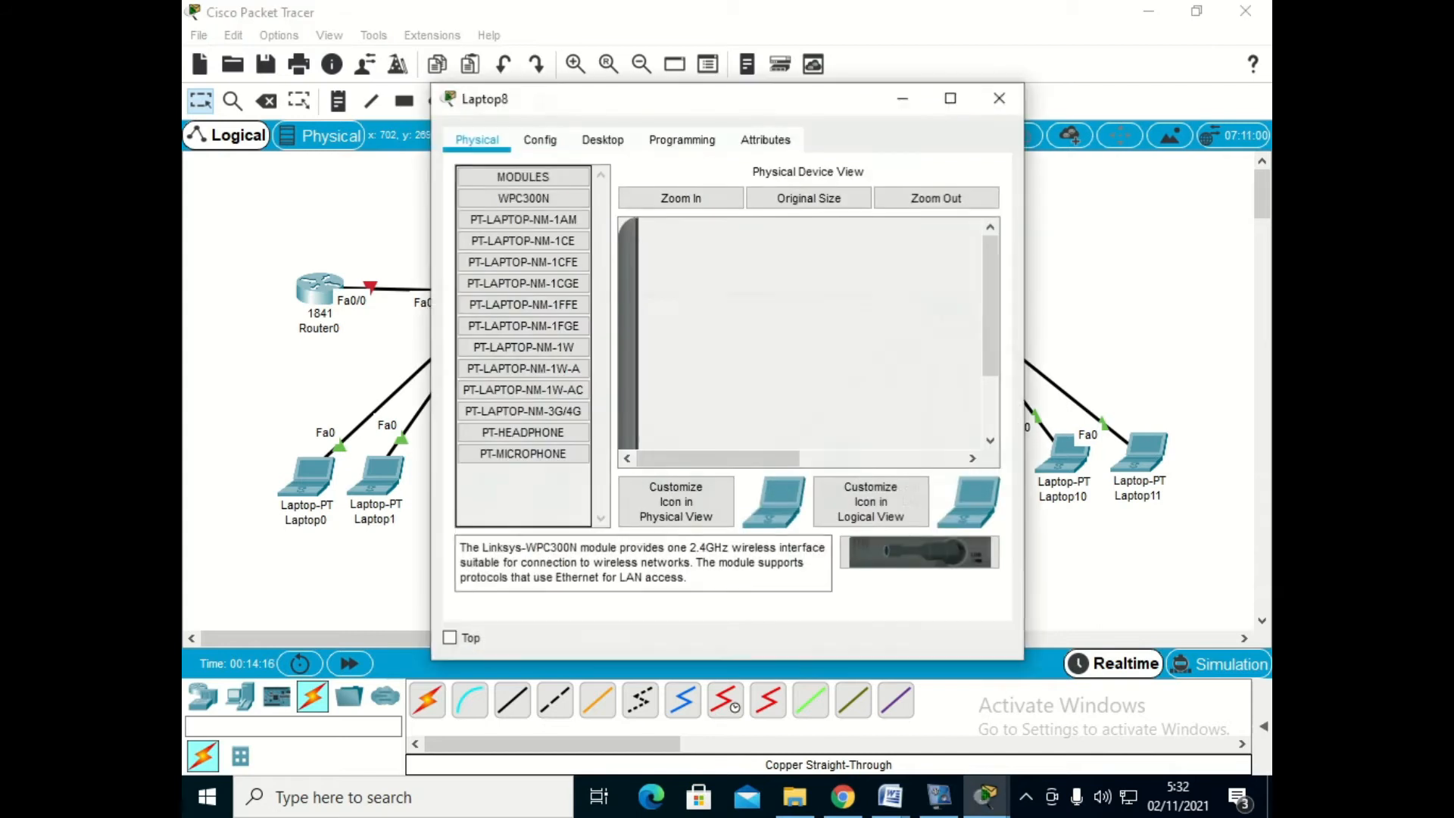
click(603, 139)
click(520, 211)
click(791, 288)
text(192.168.20.3)
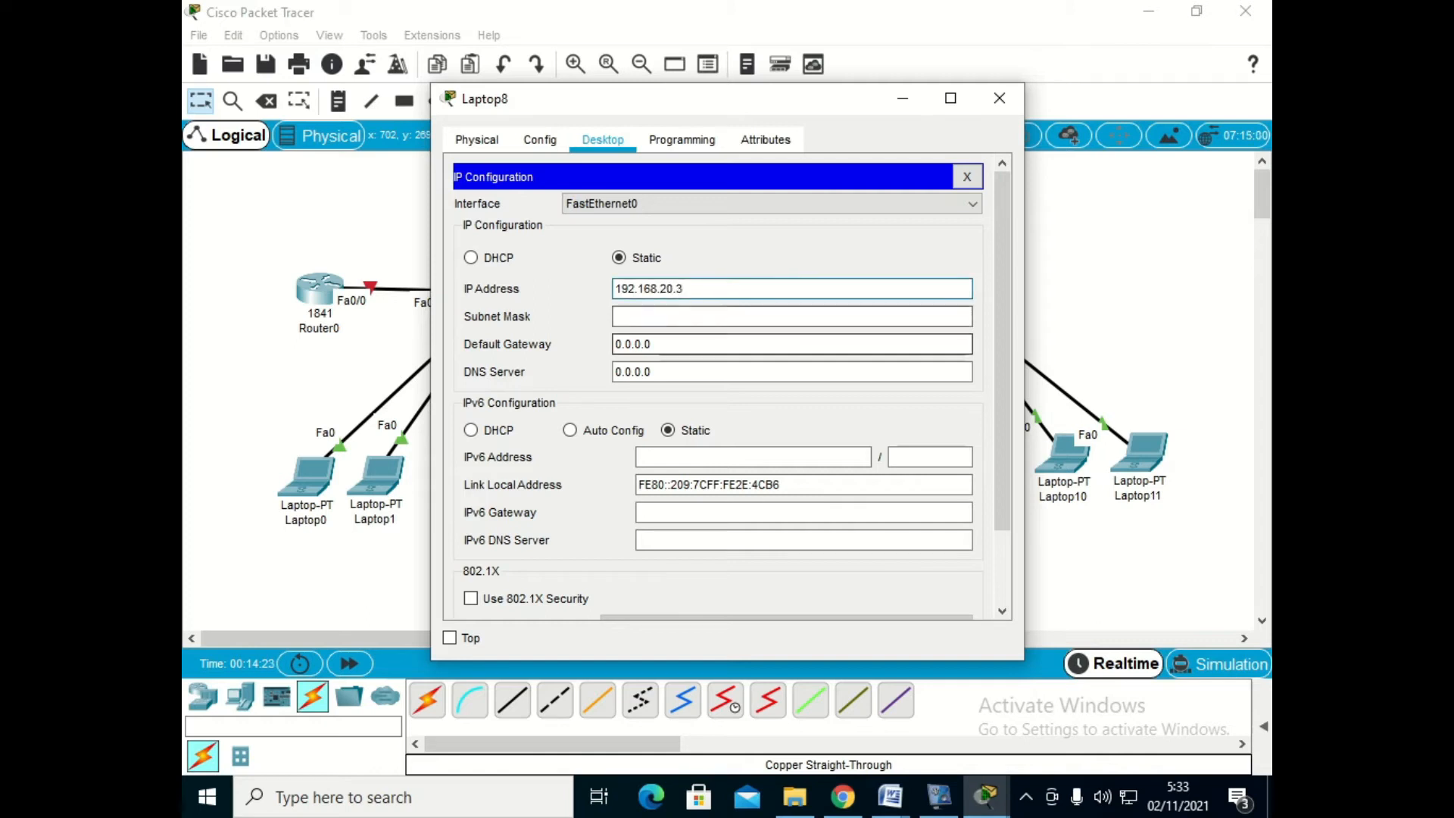
key(Tab)
key(Tab)
text(19)
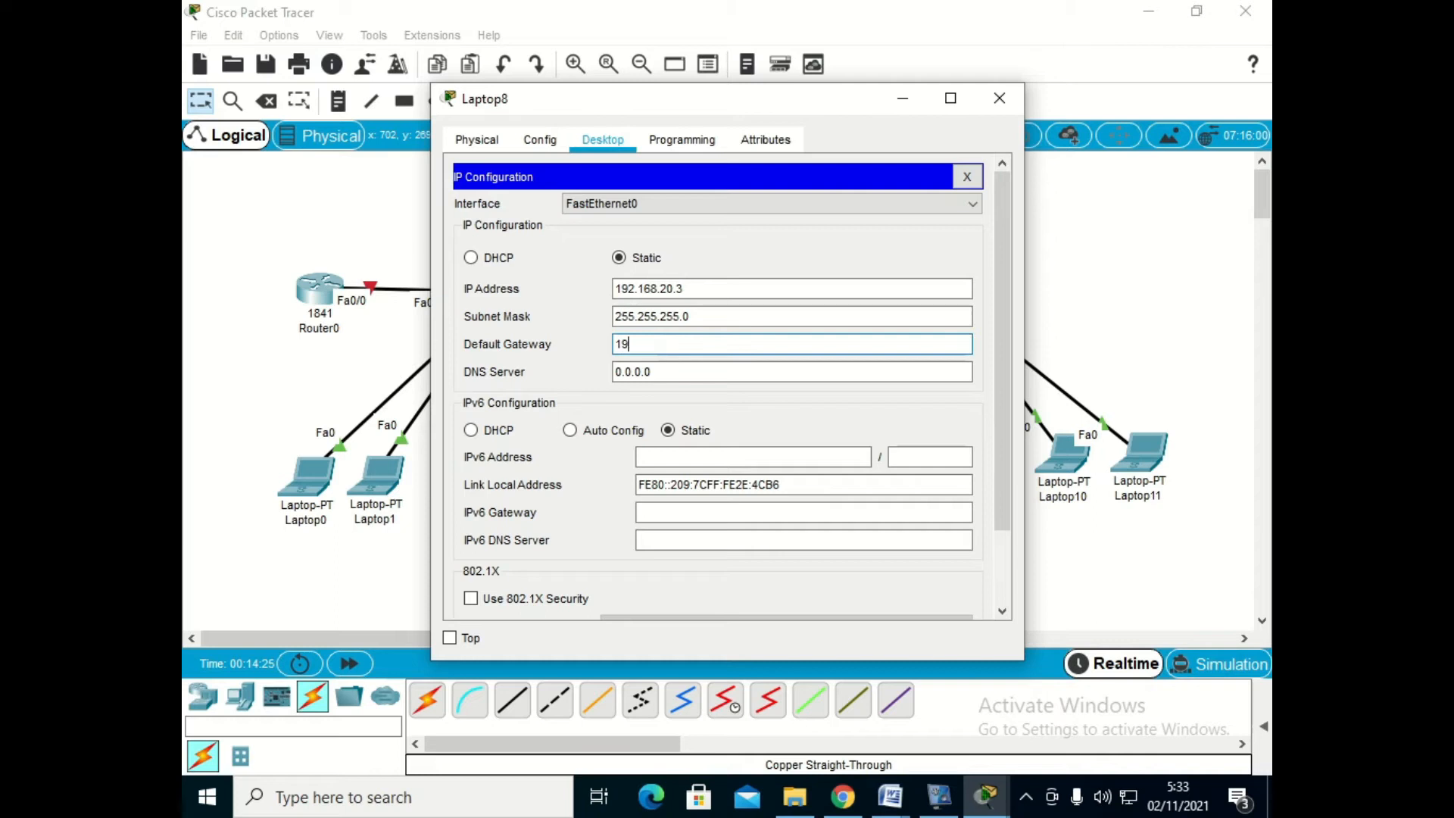
text(2.168.20.254)
click(999, 97)
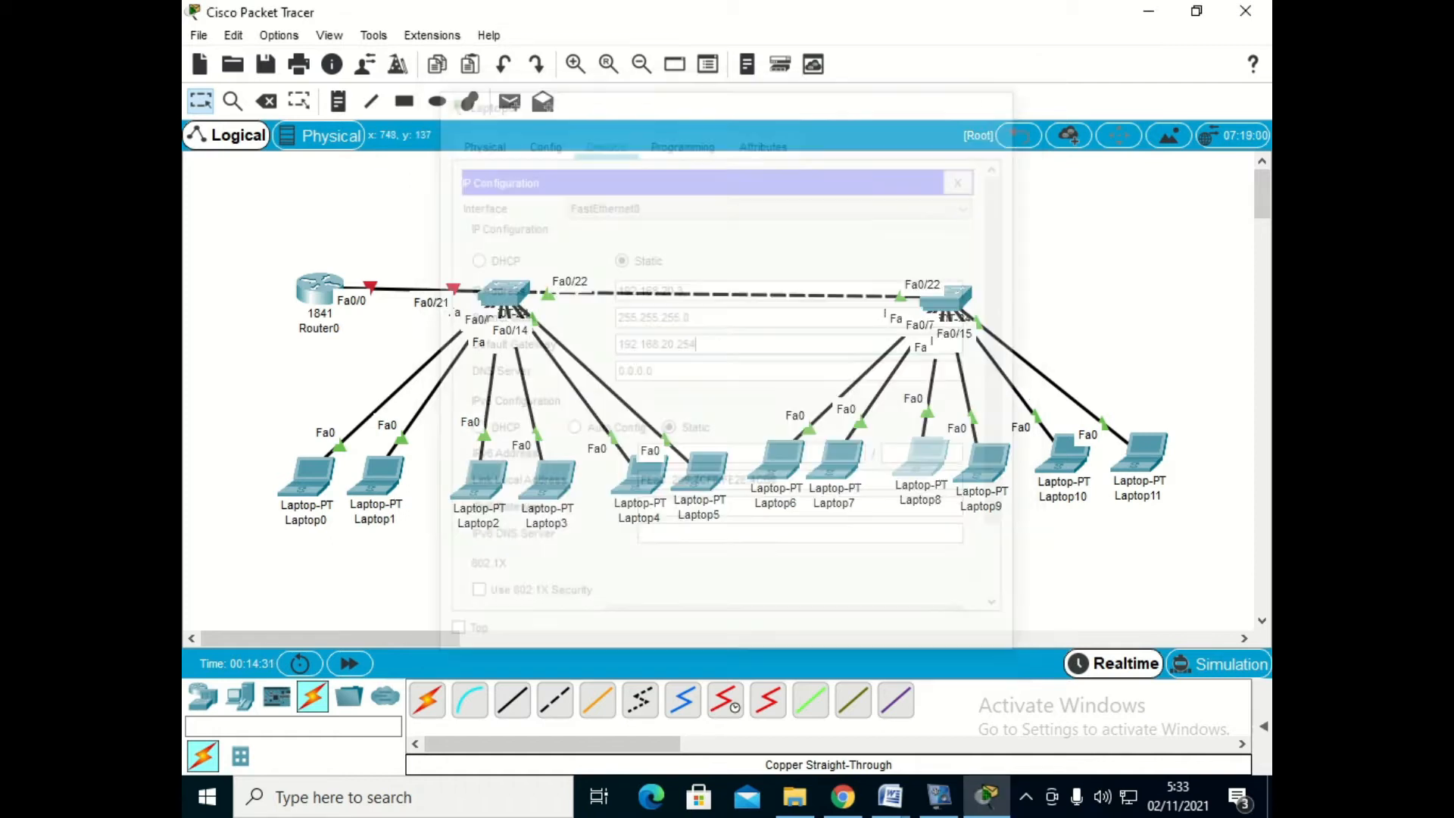
- Set Laptop9's static IP address to 192.168.20.4, subnet mask to 255.255.255.0 and default gateway to 192.168.20.254
click(981, 462)
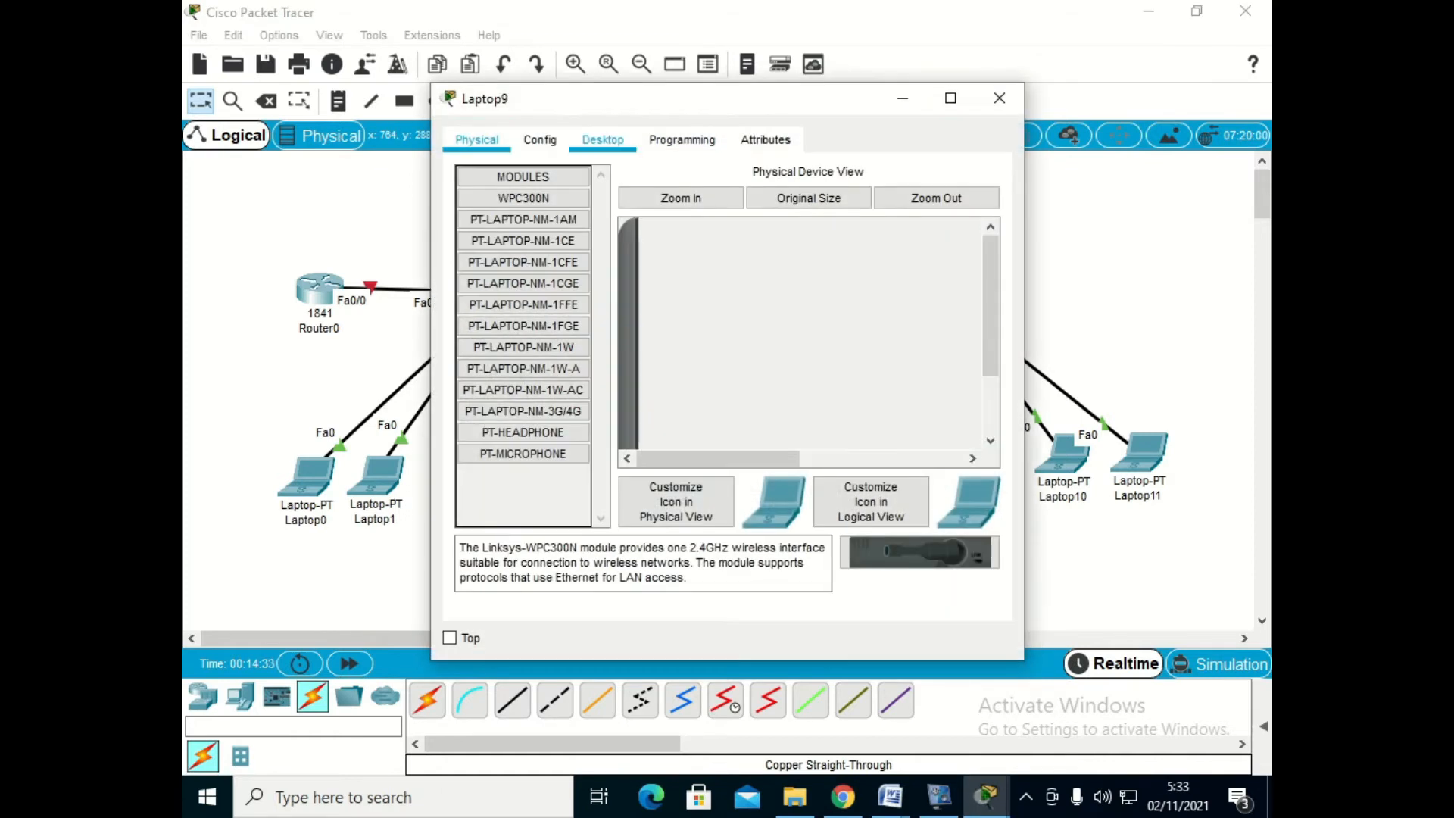
click(603, 140)
click(511, 227)
click(681, 289)
text(192.168)
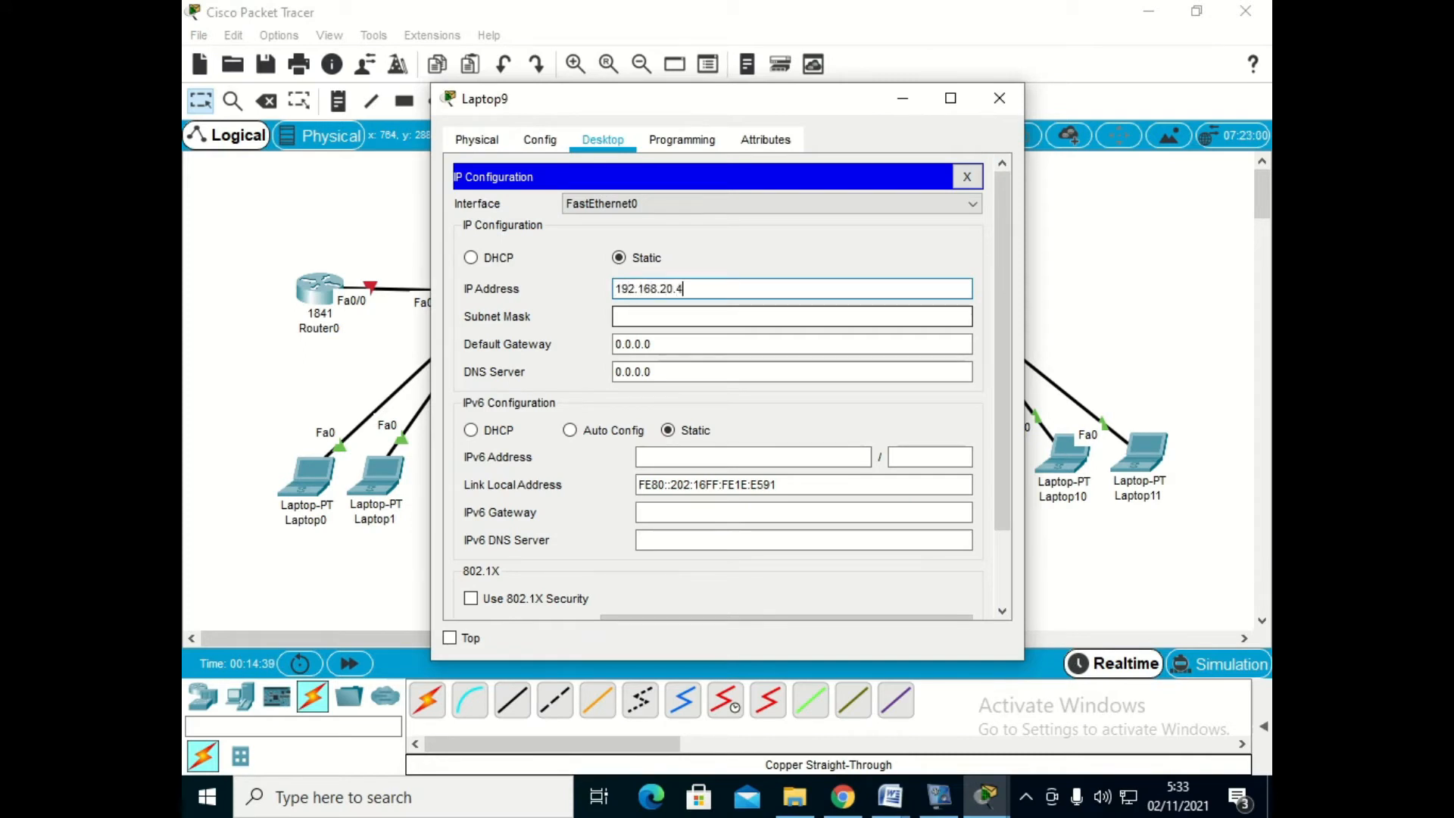
text(.20.4)
key(Tab)
key(Tab)
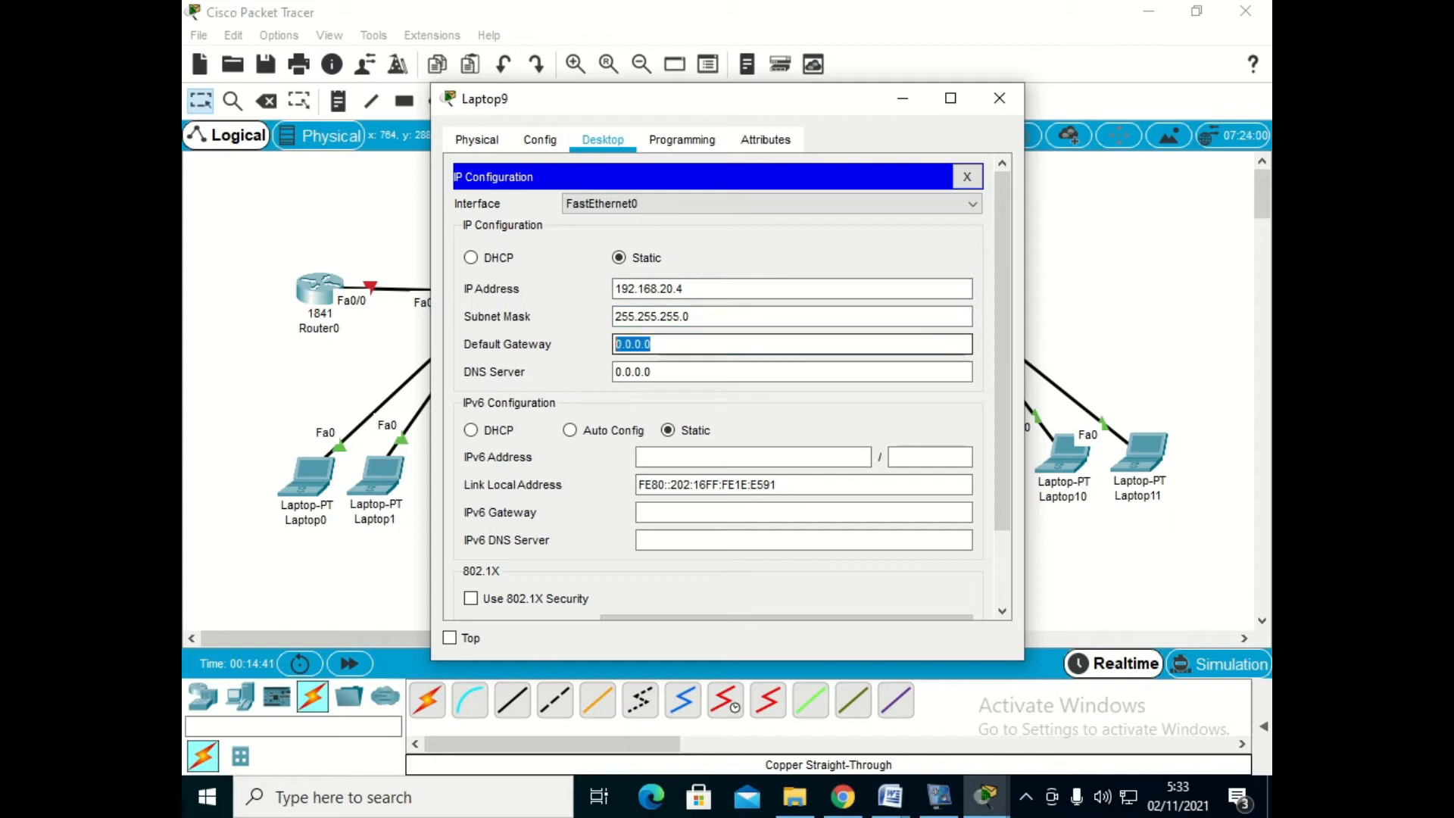
text(192.168.20.)
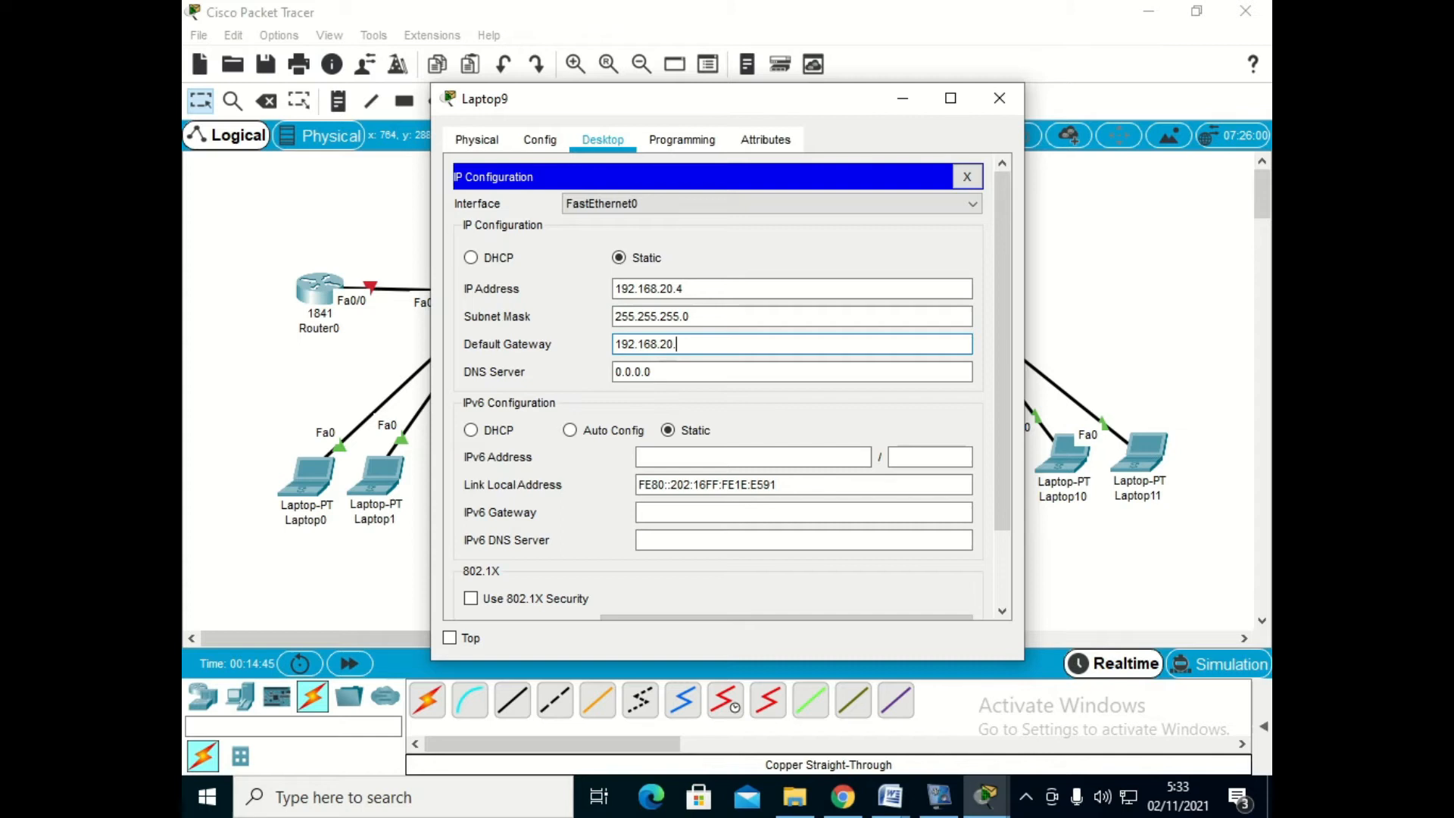
text(254)
click(999, 98)
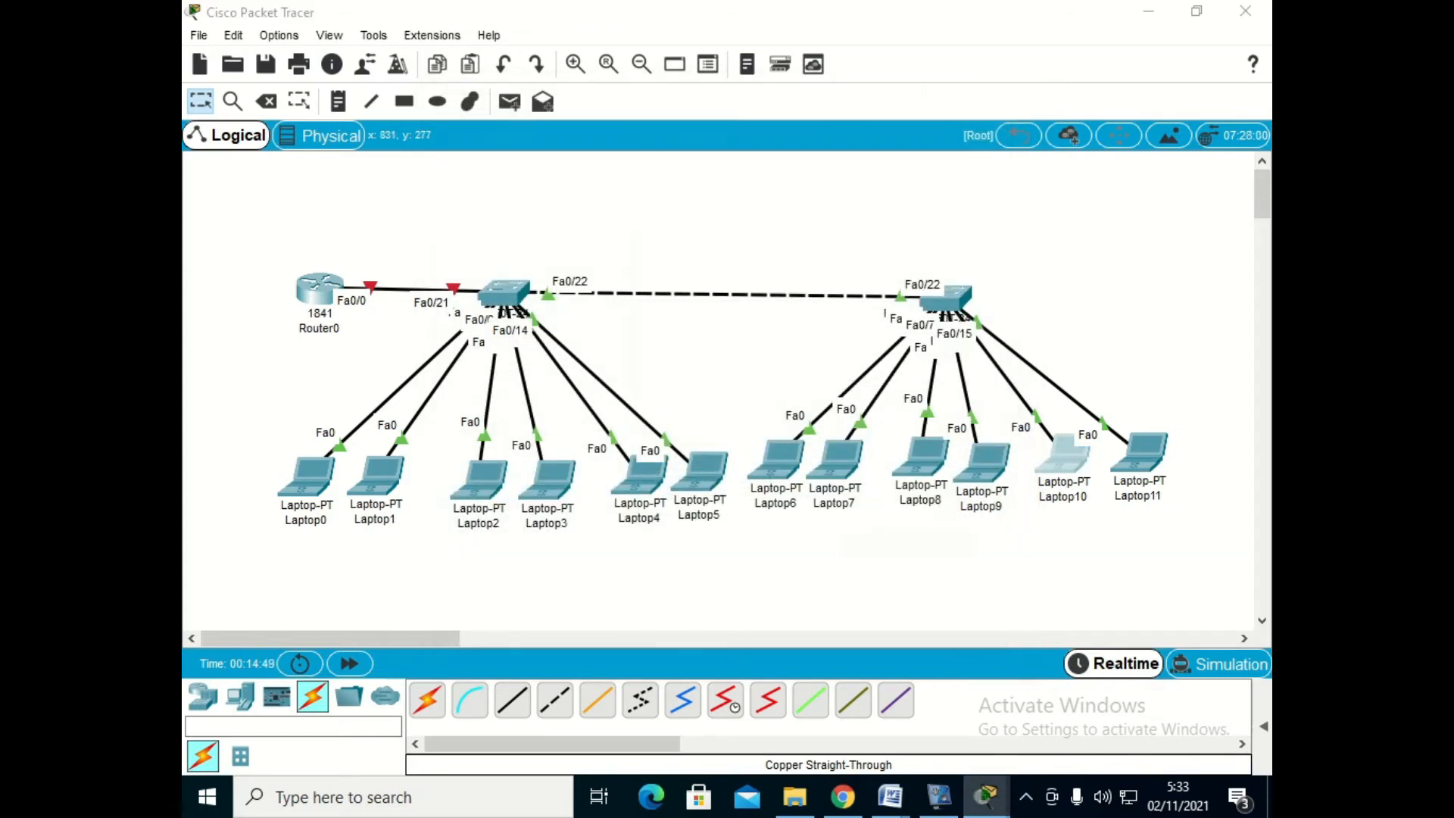
- Set Laptop10's static IP address to 192.168.30.3, subnet mask to 255.255.255.0 and default gateway to 192.168.30.254
click(1063, 456)
click(603, 140)
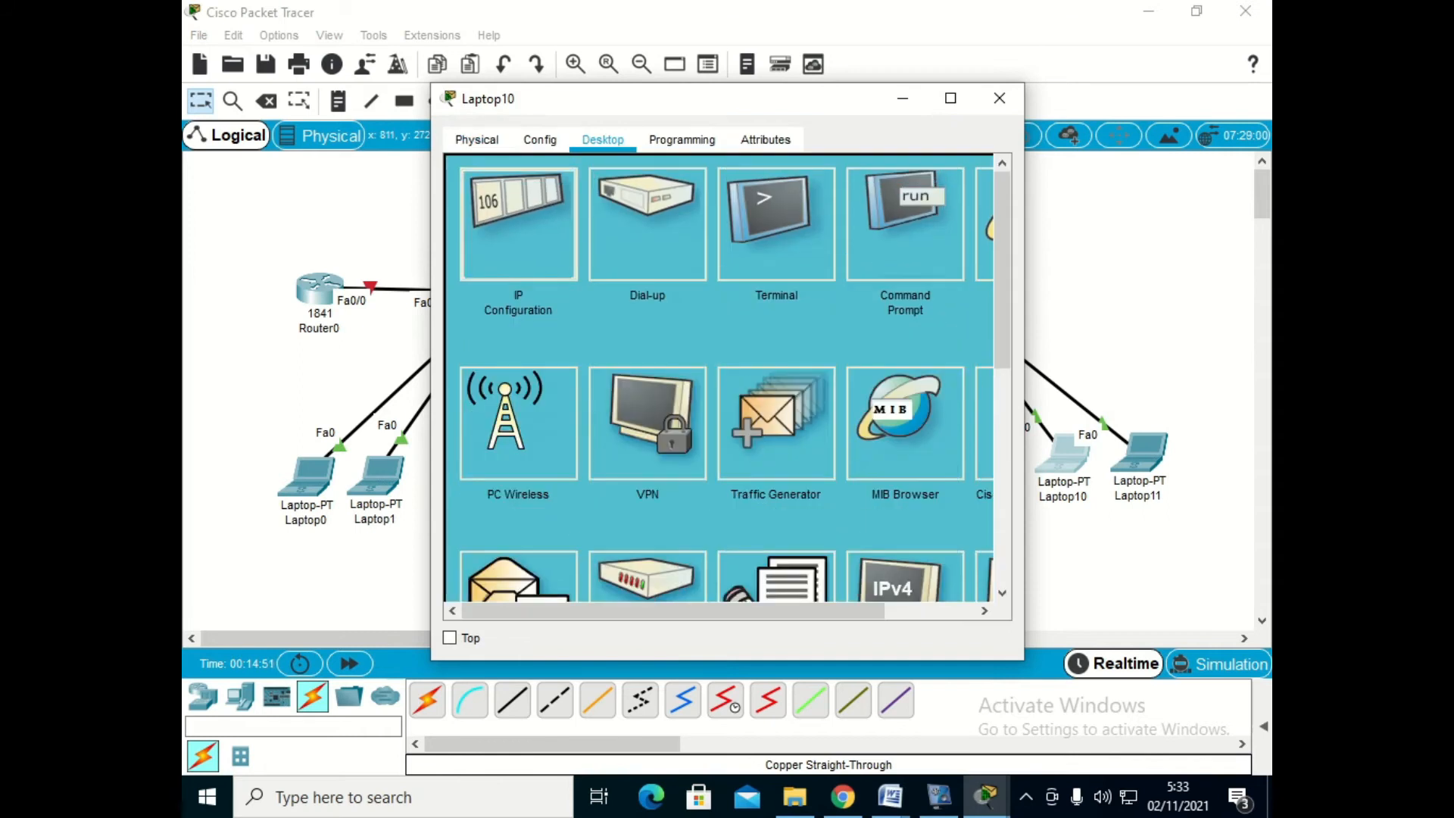
click(519, 219)
text(192.168)
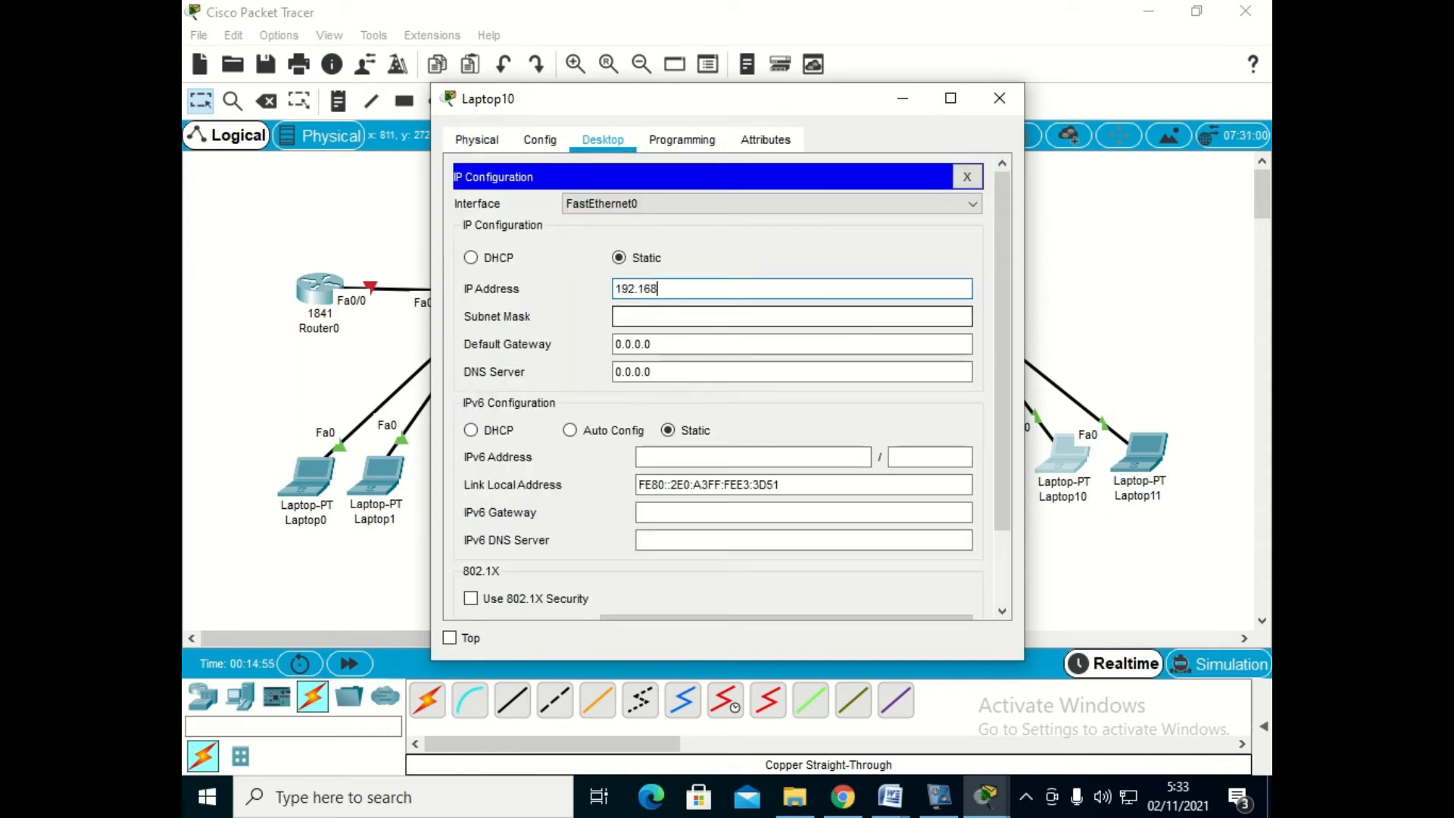
text(.30.3)
key(Tab)
key(Tab)
text(192.168)
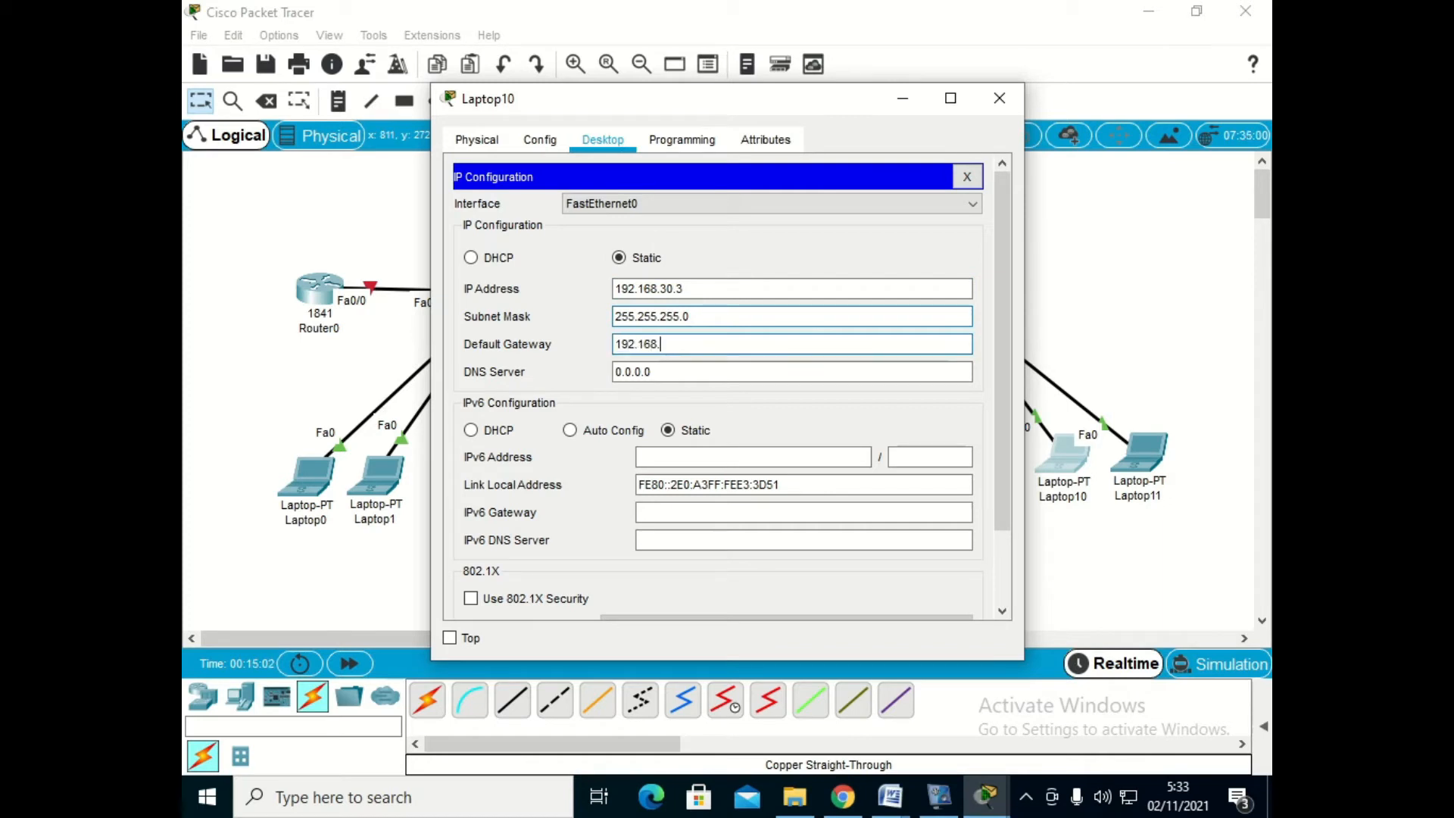
text(.30.254)
click(1000, 97)
- Set Laptop11's static IP address to 192.168.30.4, subnet mask to 255.255.255.0 and default gateway to 192.168.30.254
click(1139, 450)
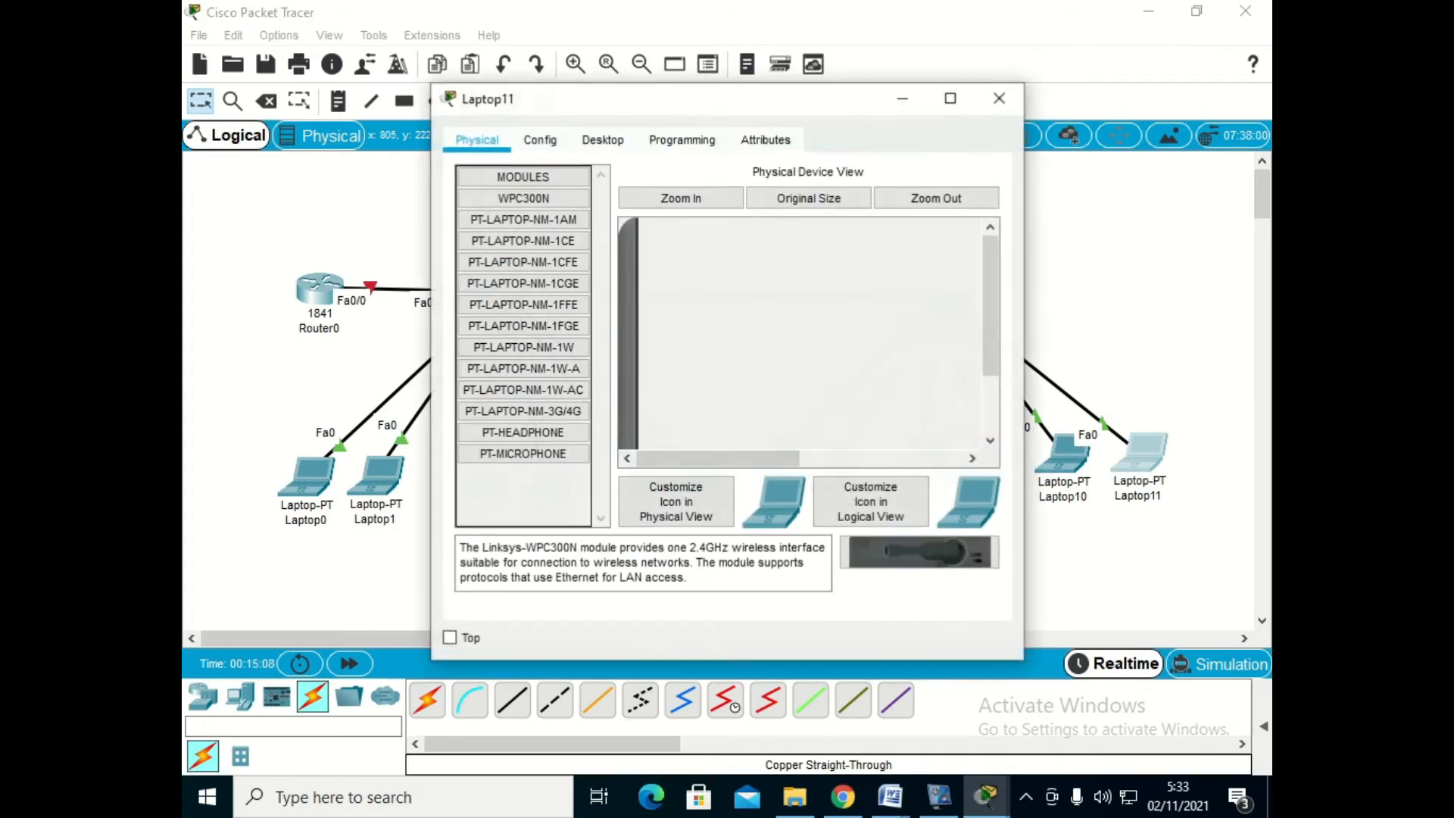
click(603, 139)
click(519, 211)
click(704, 288)
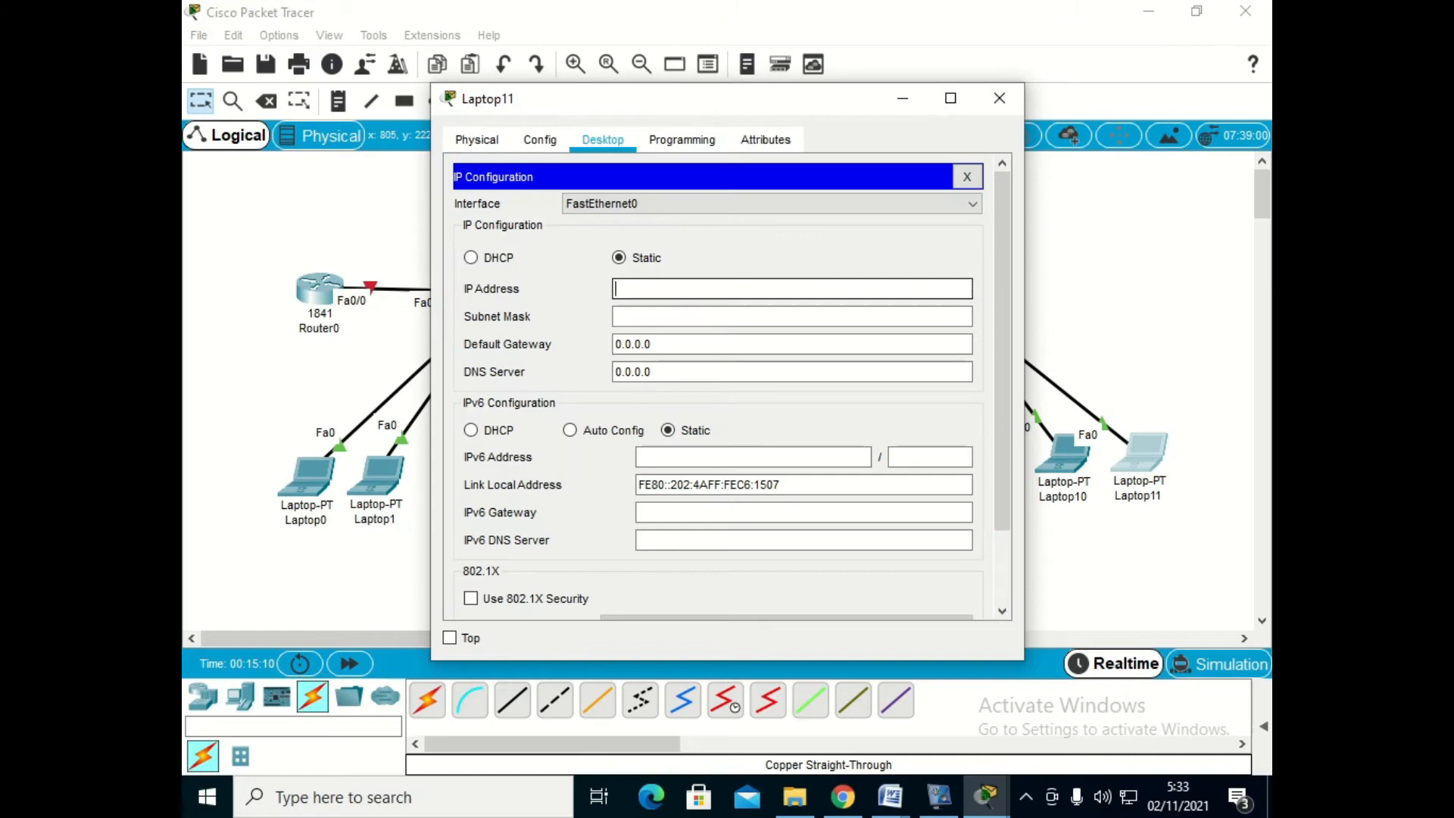
text(192.168.30.4)
key(Tab)
key(Tab)
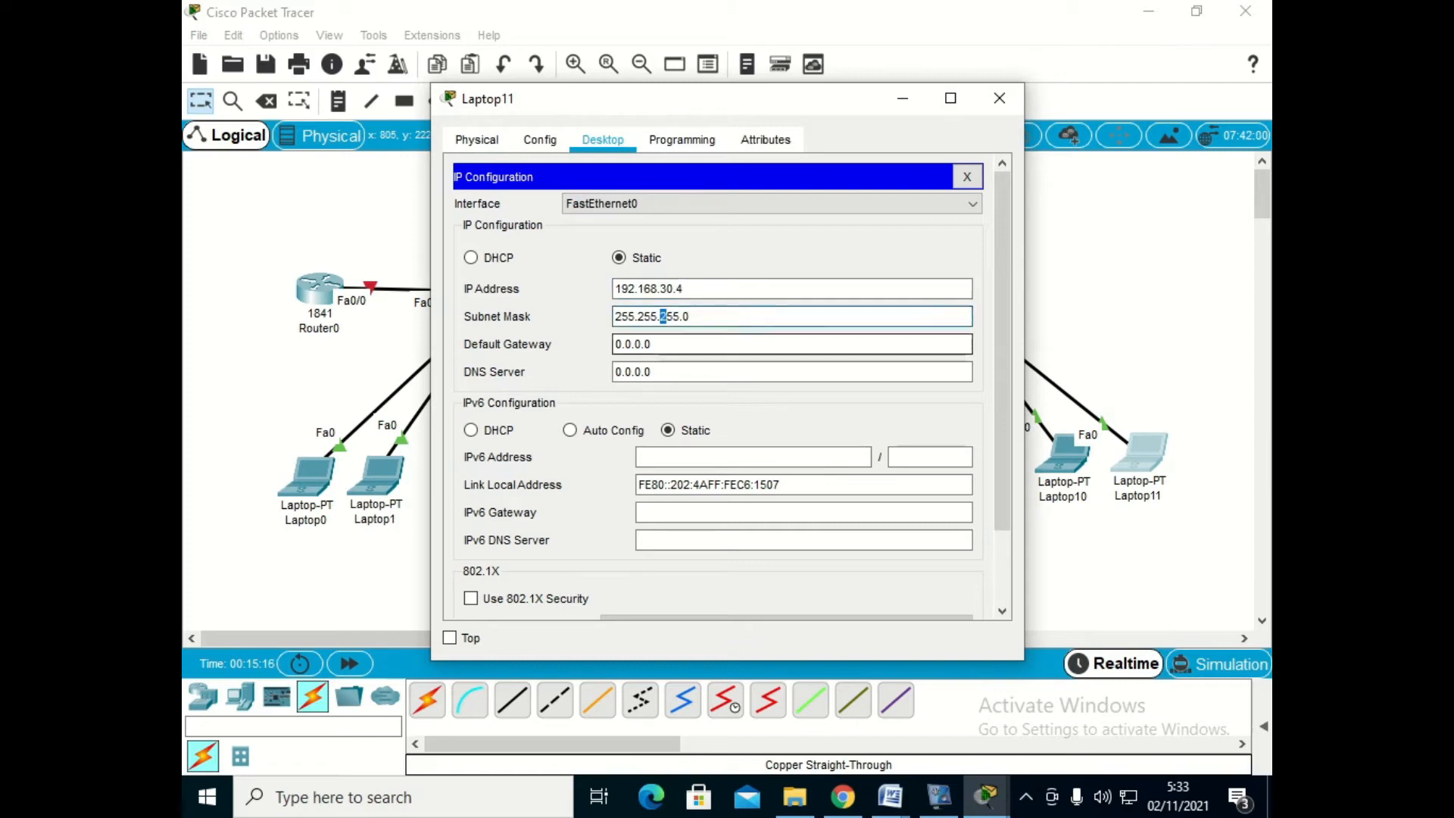
text(192.168.30)
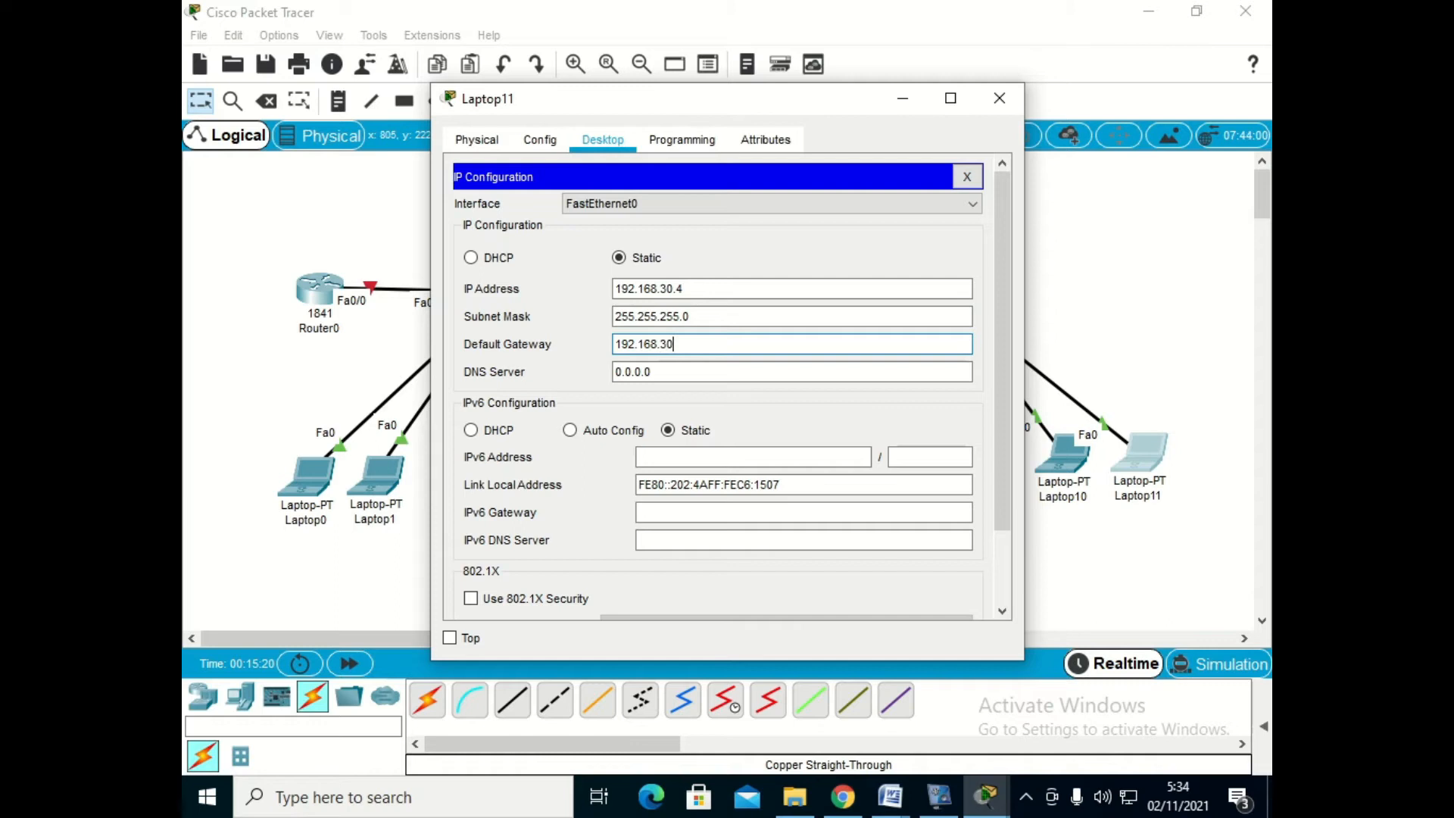
text(.254)
click(999, 97)
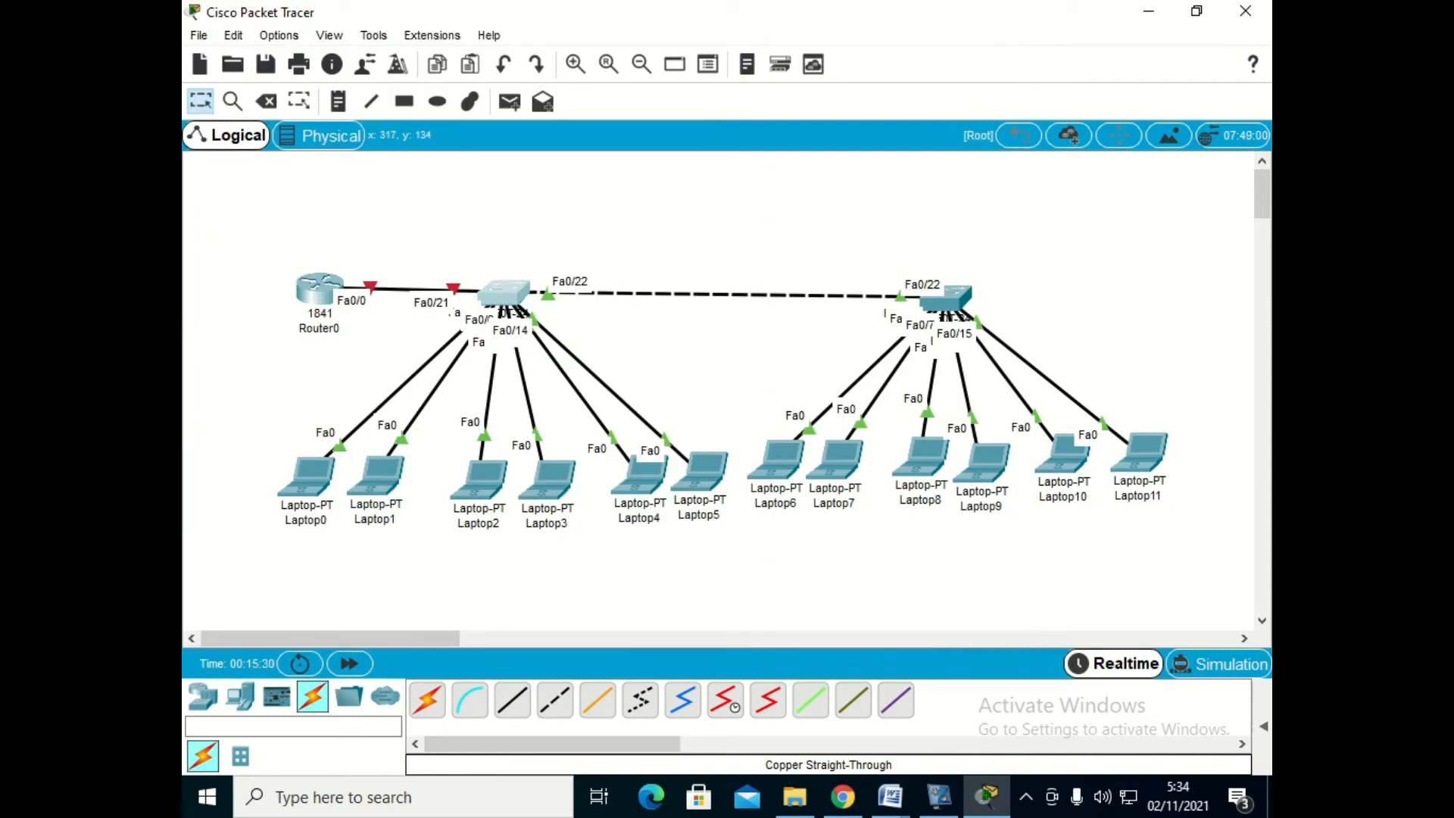
- Open Switch0's command line and enter global configuration mode with ena and conf t
click(504, 292)
click(589, 139)
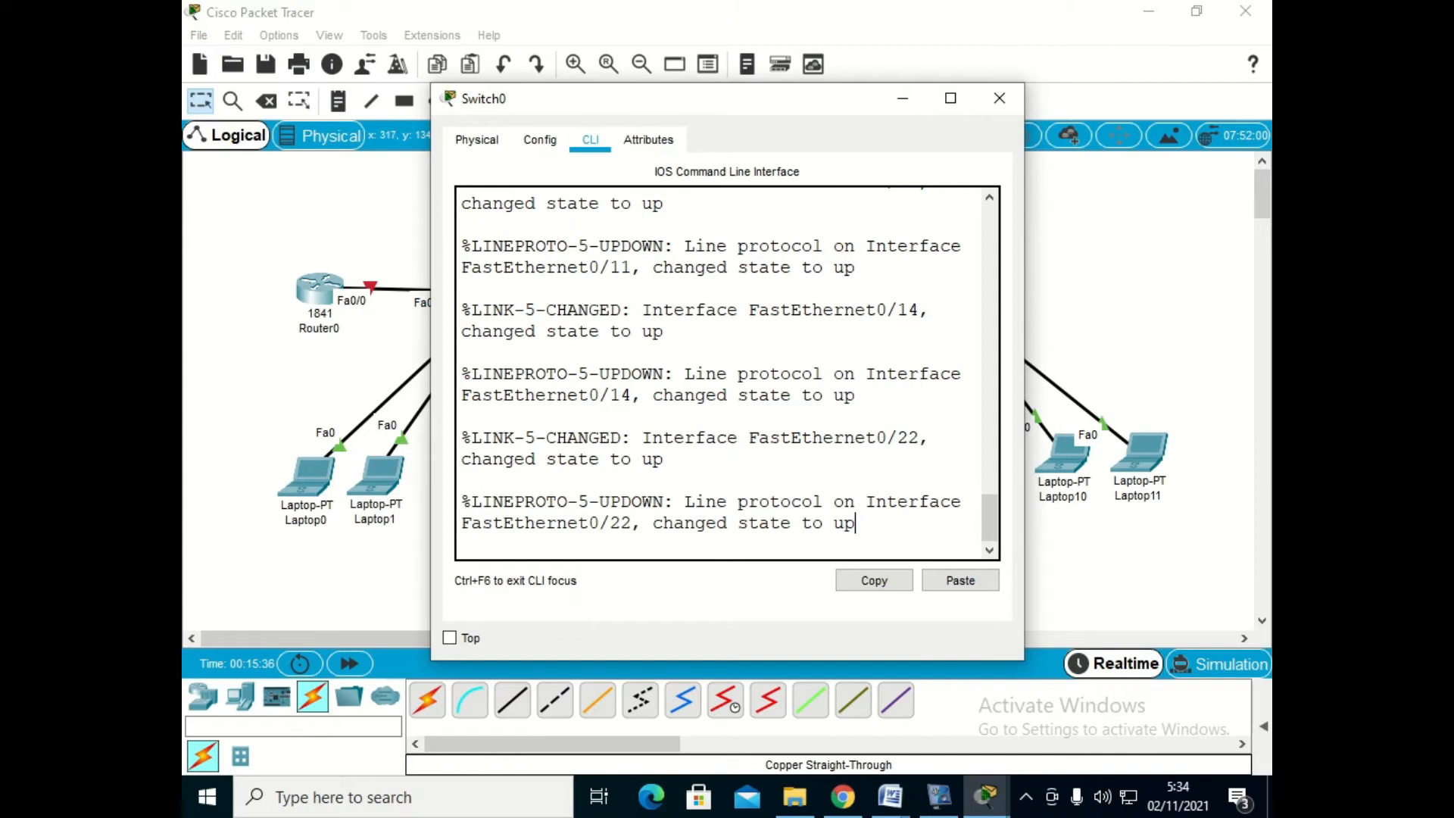
key(Return)
text(ena)
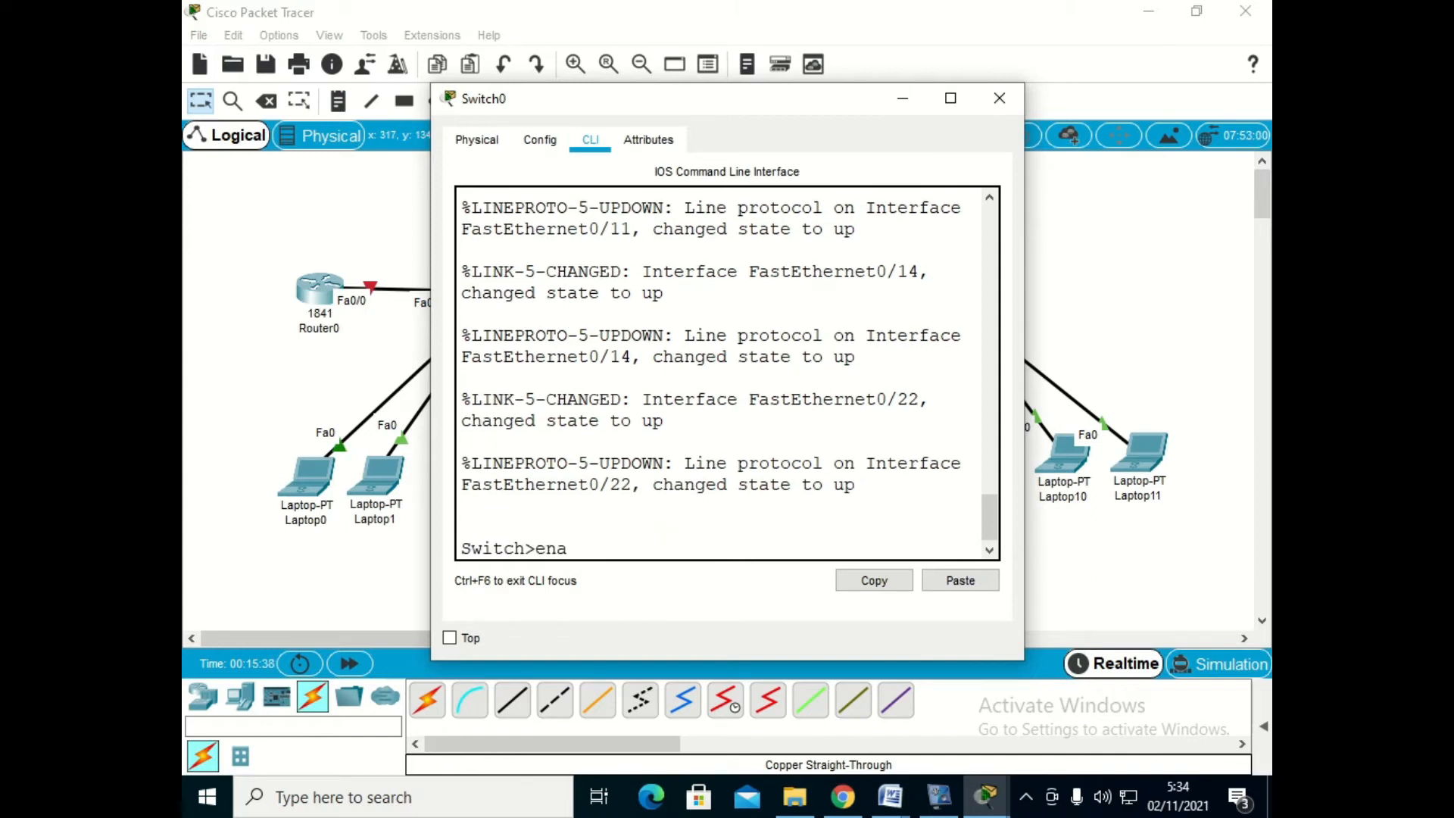
key(Return)
text(conft)
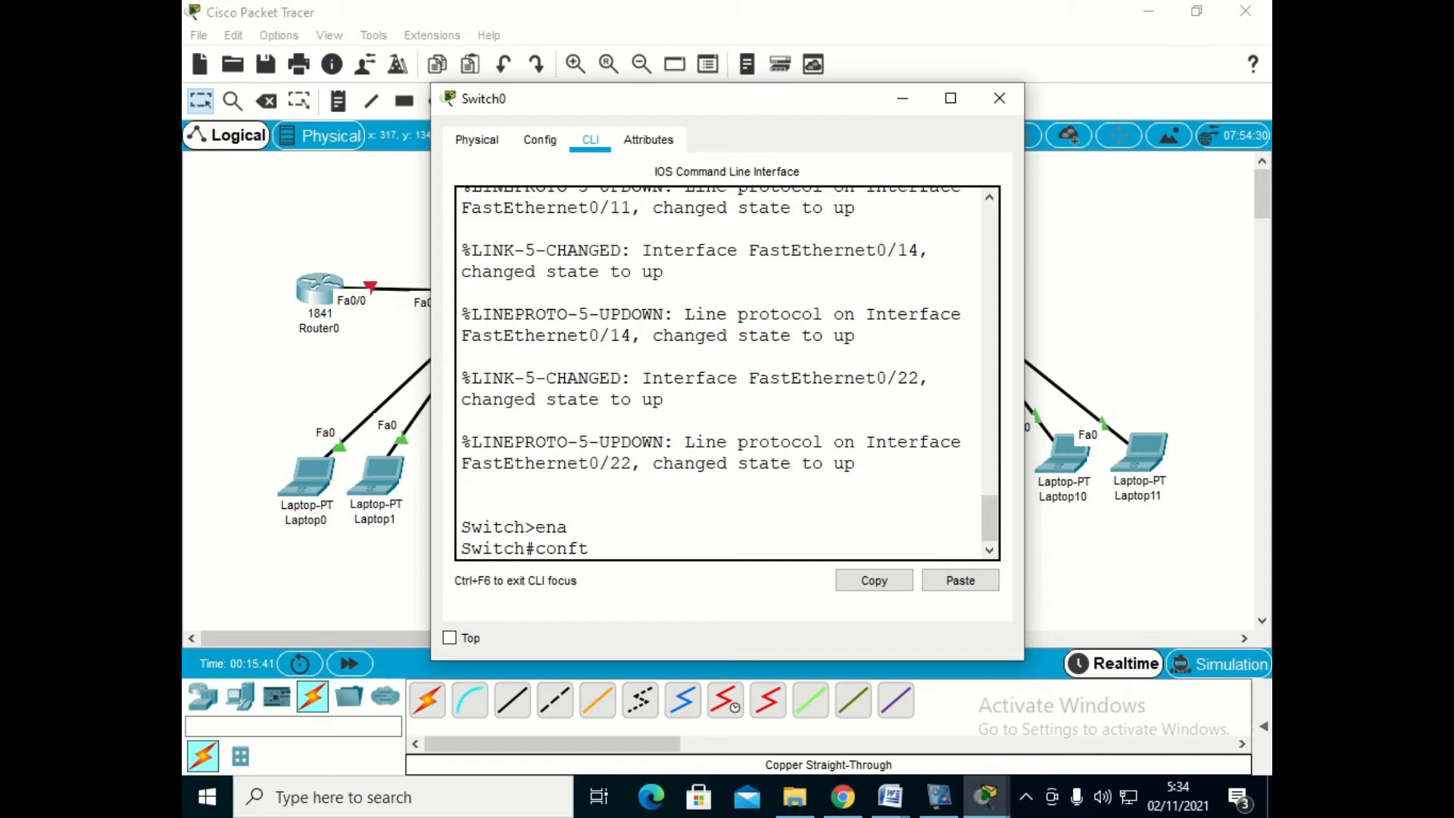
key(BackSpace)
text(t)
key(Return)
- Create VLAN 50 named siswa on Switch0, consulting the VLAN table in the Word document soal vlan, and return to global configuration mode
text(vlan 50)
key(Return)
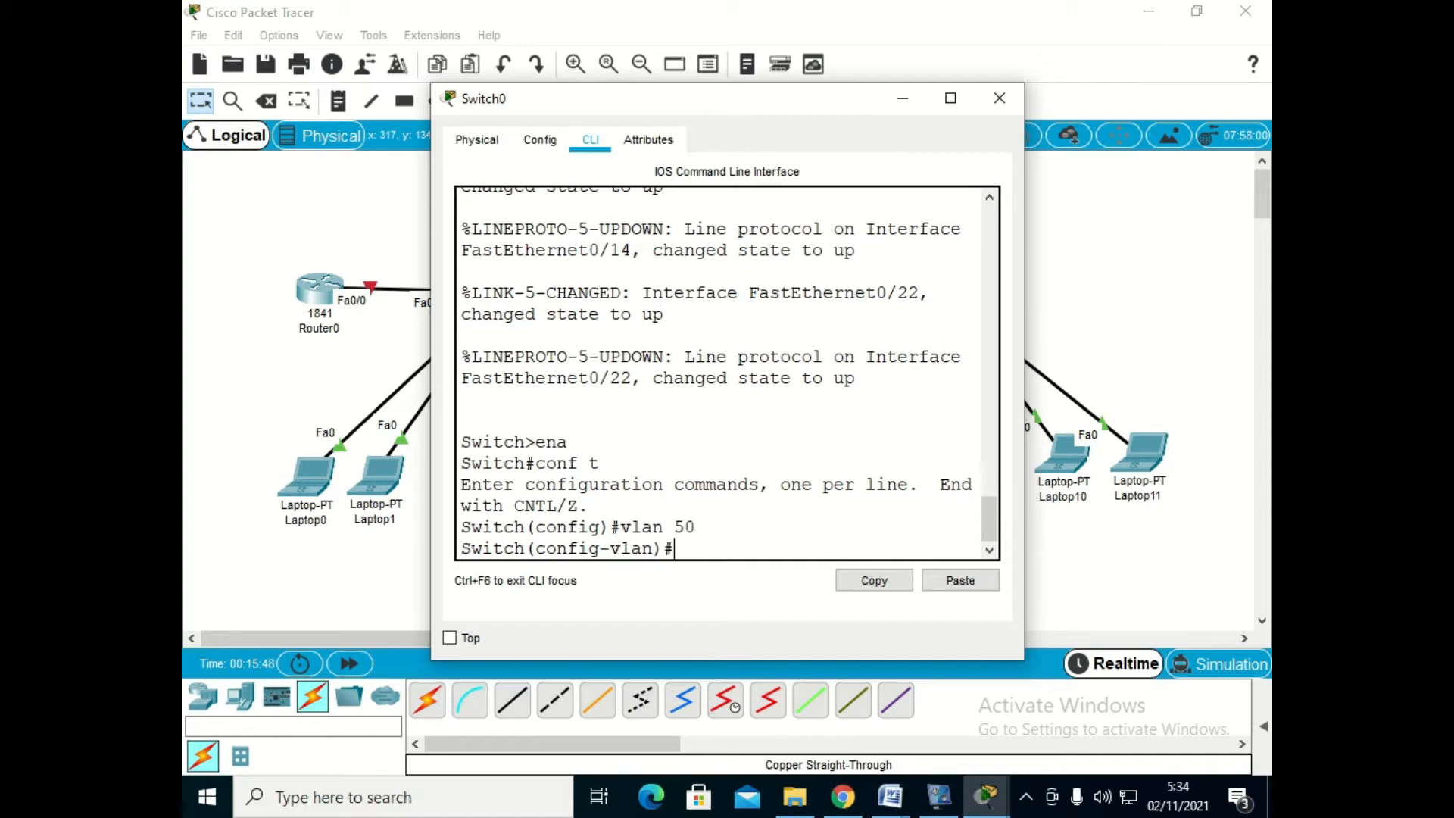
text(name)
click(775, 689)
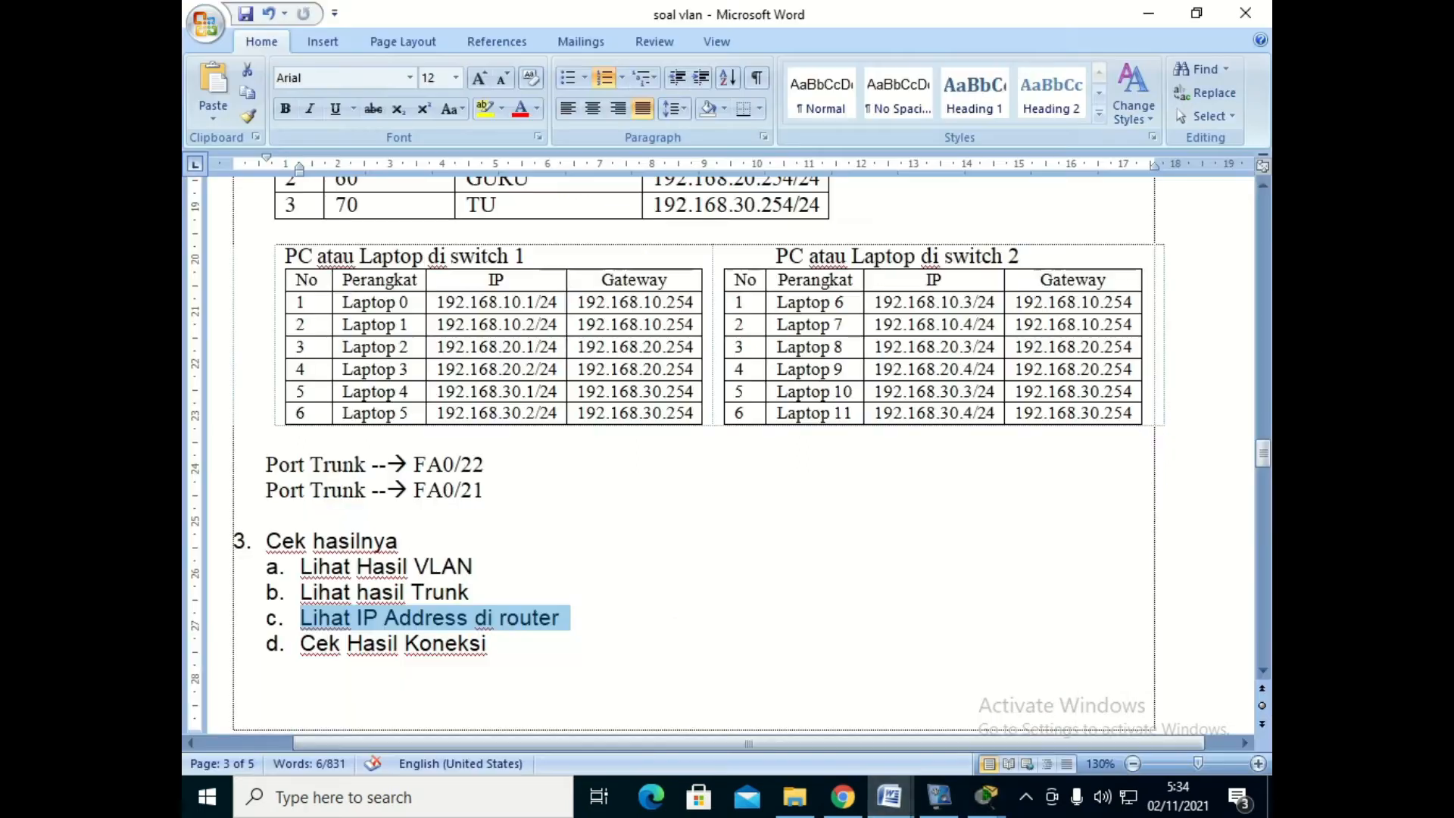
scroll(712, 455, up, 5)
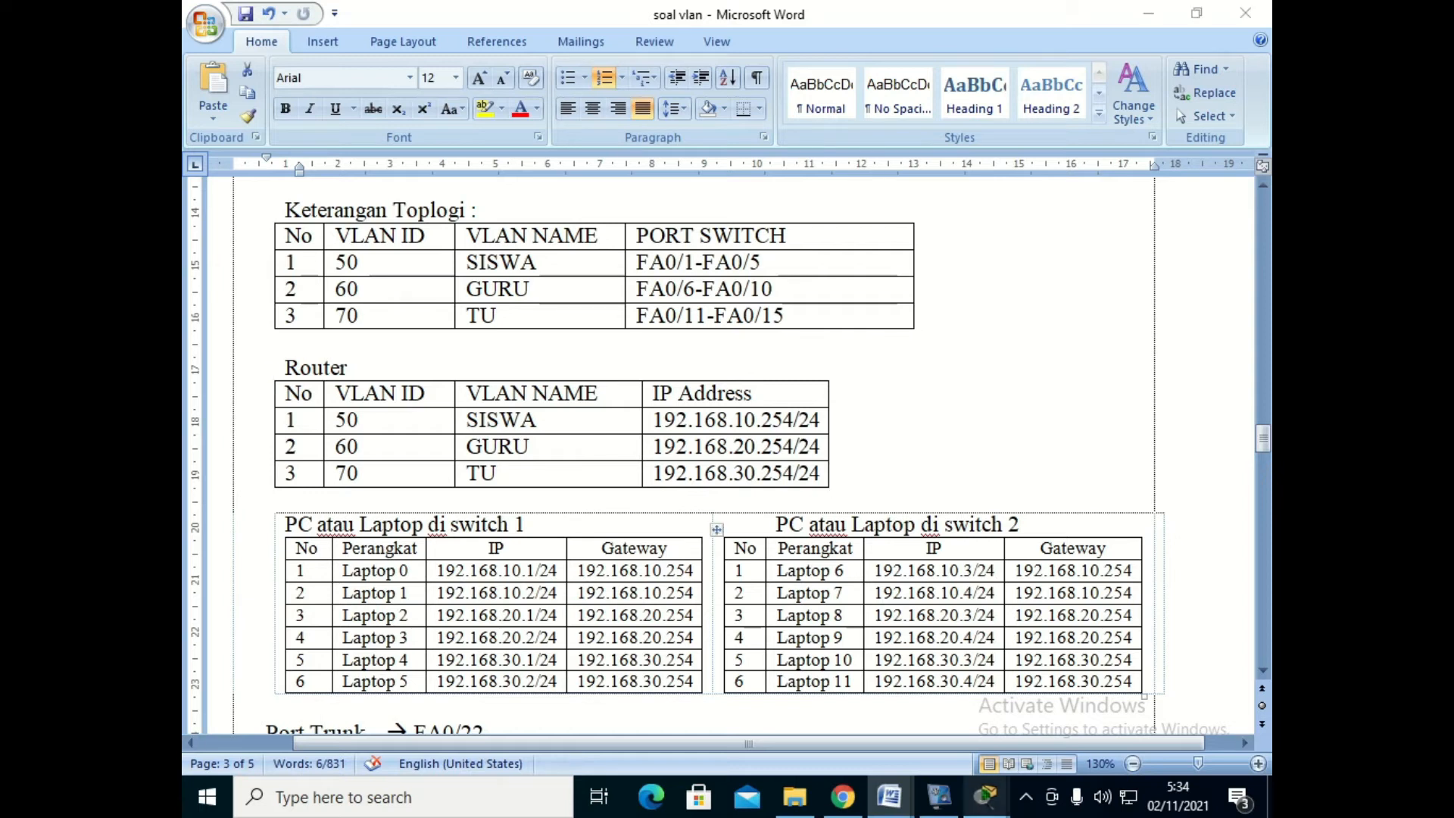
mouse_move(986, 795)
click(894, 689)
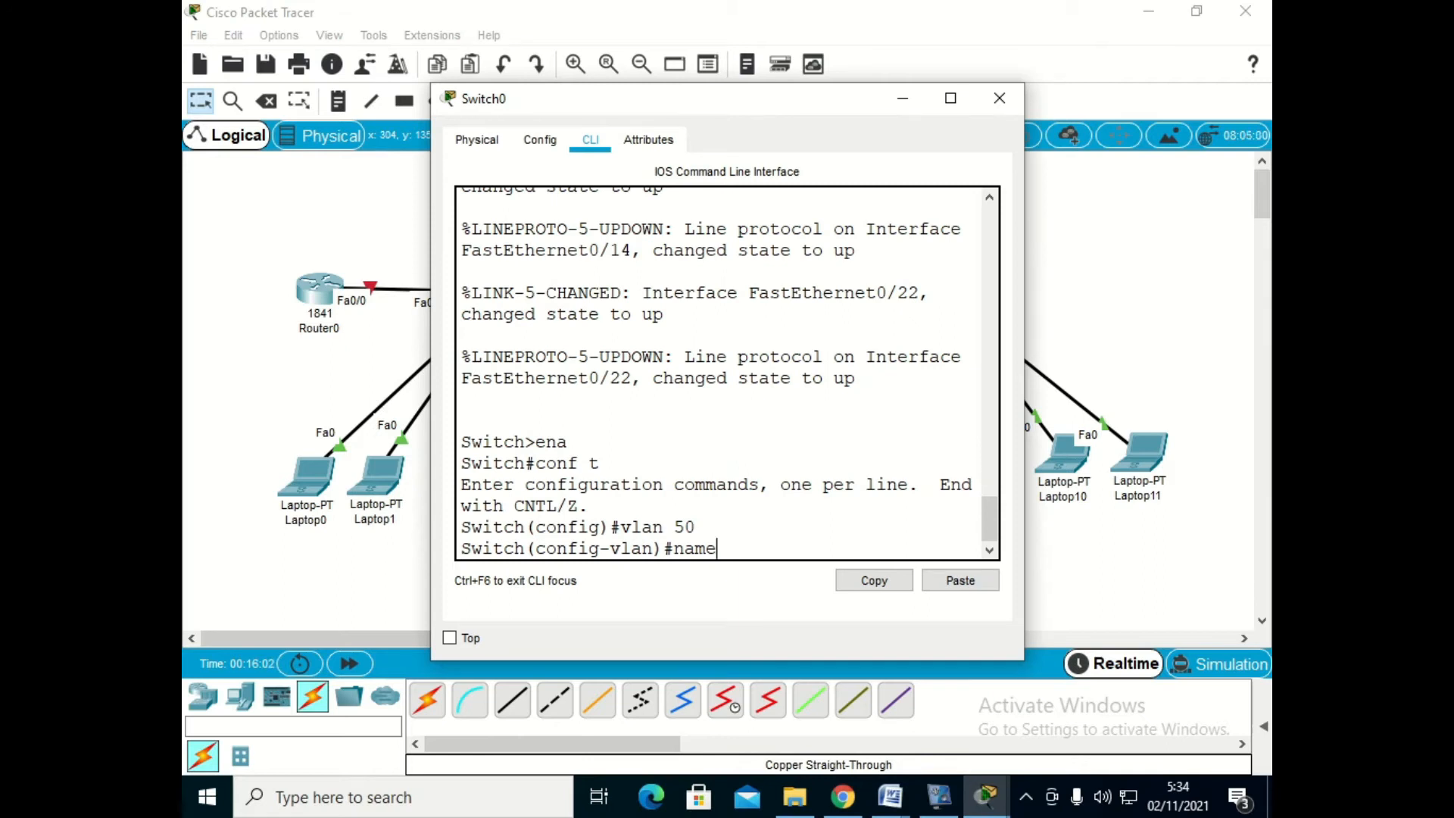
text(iswa)
key(Return)
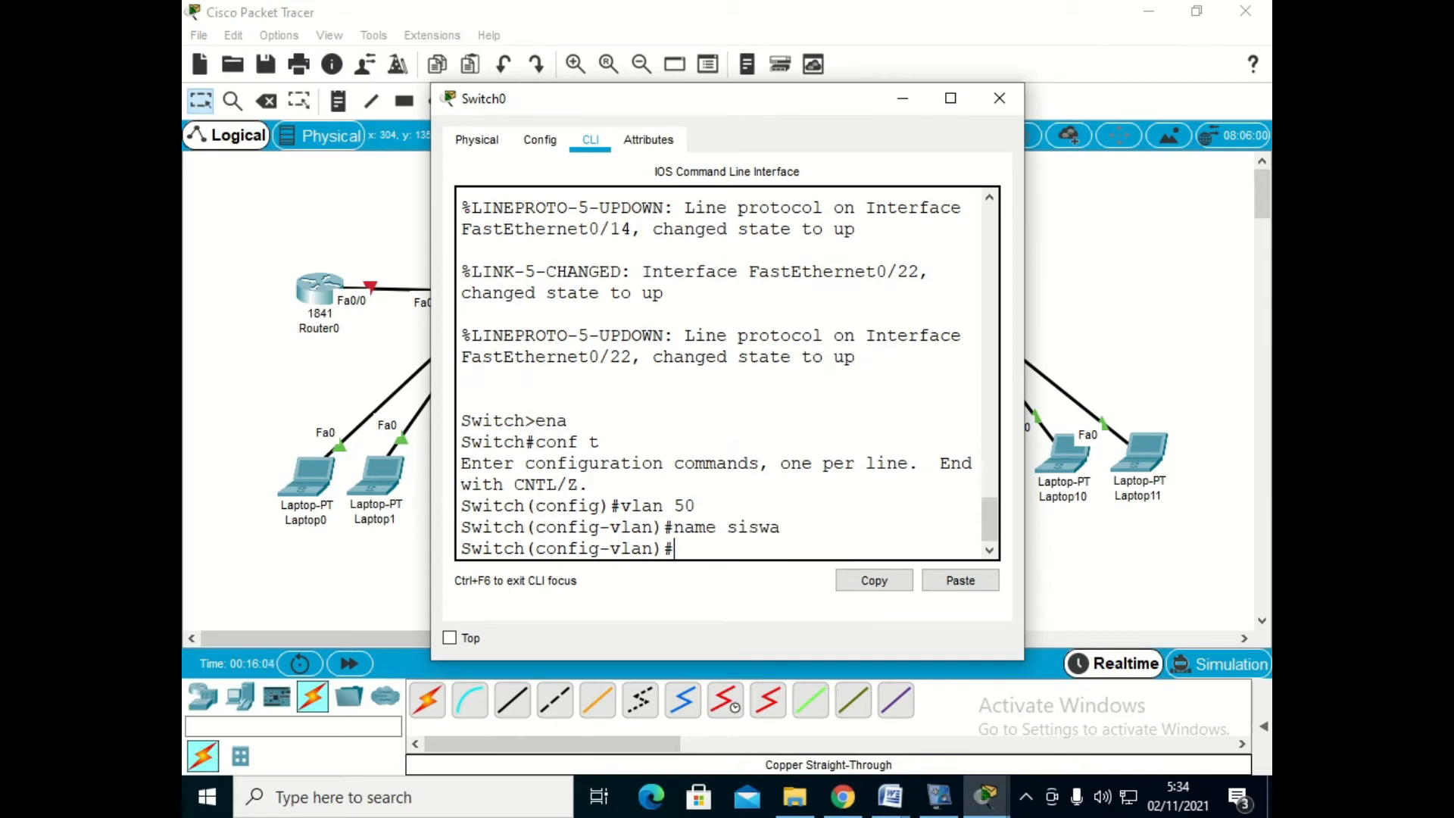
text(exit)
key(Return)
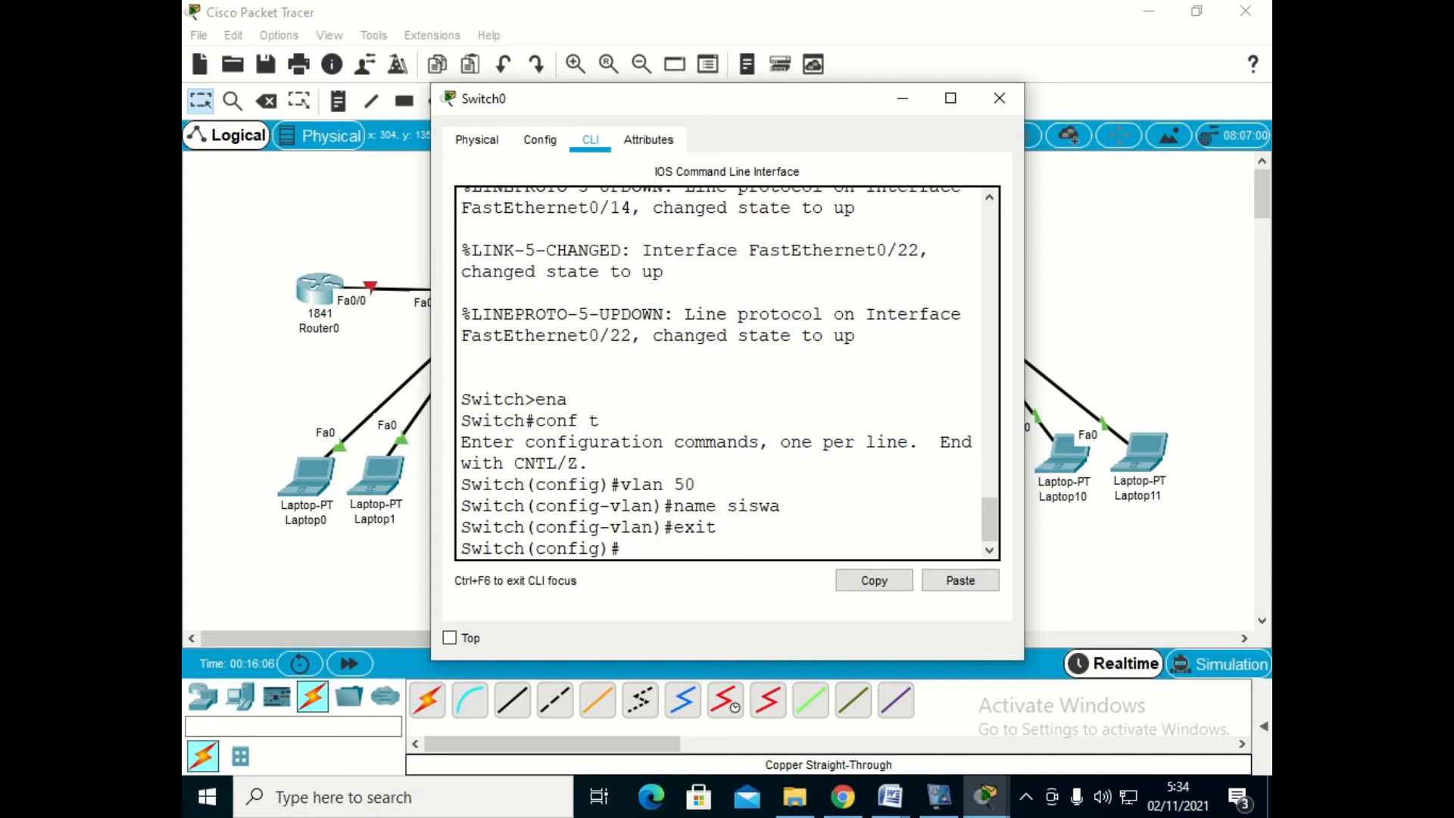
- Create VLAN 60 on Switch0, name it guru and return to global configuration mode
text(vlan 60)
key(Return)
text(n)
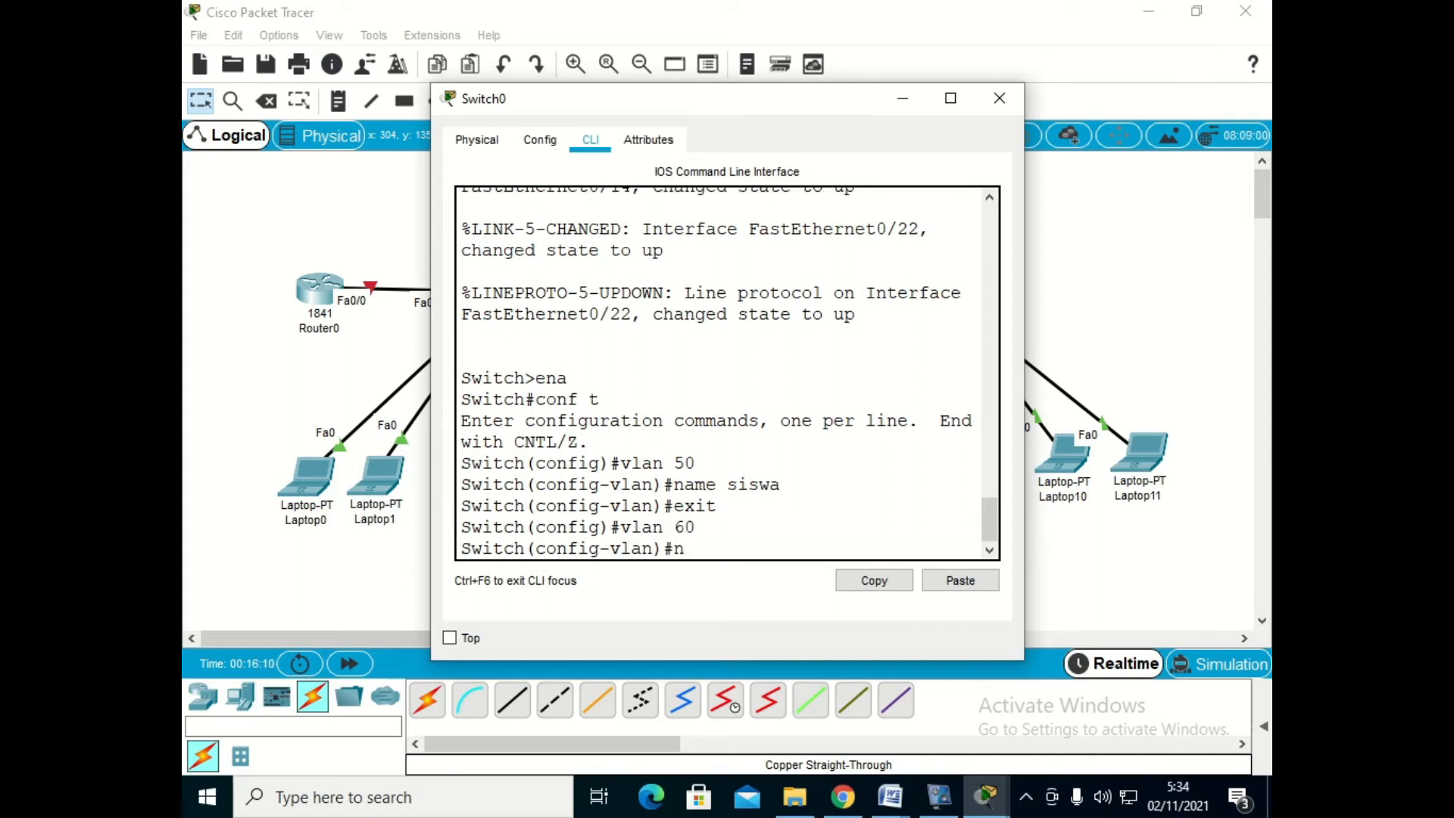
text(ame guru)
key(Return)
text(exit)
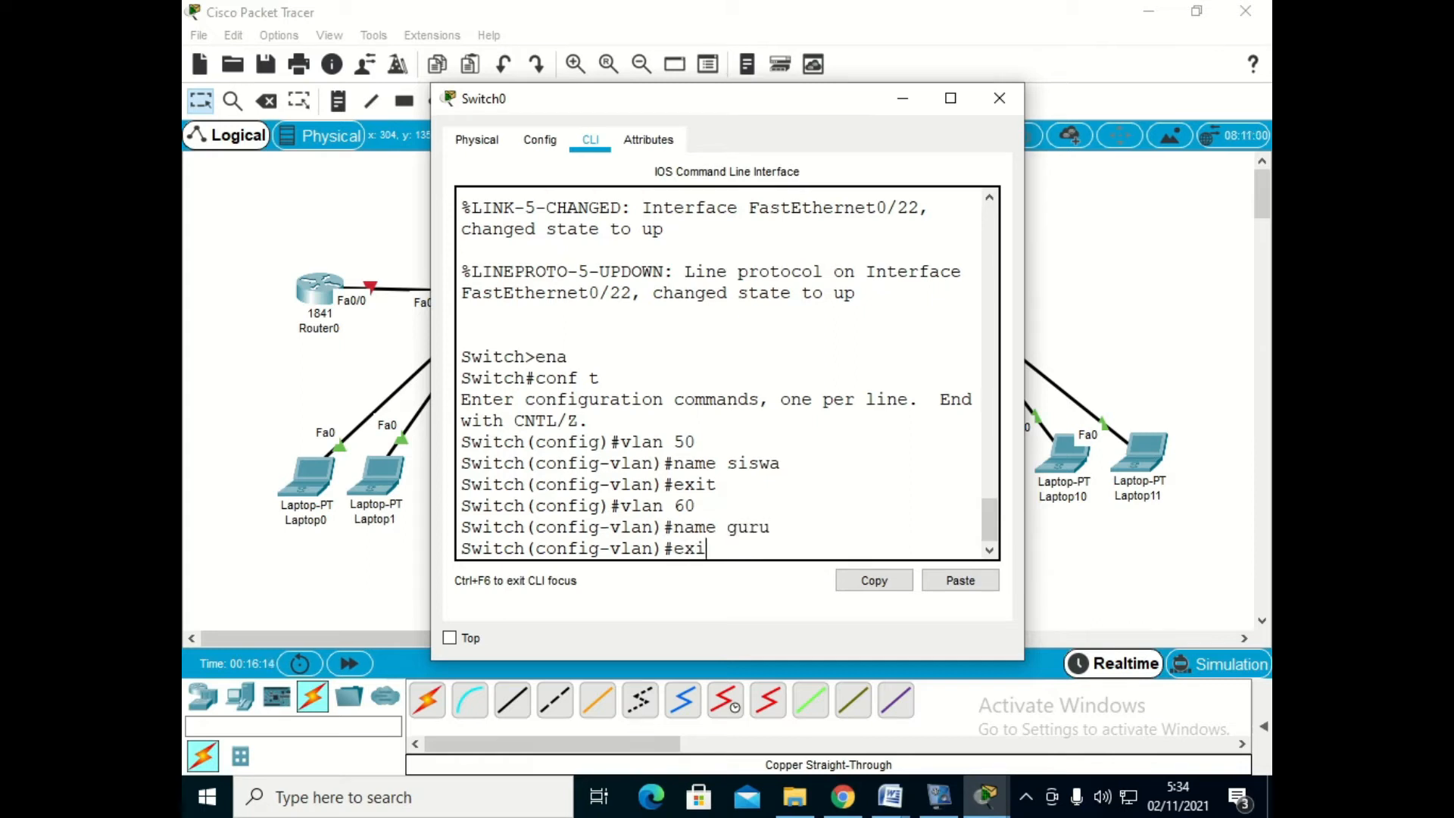
key(Return)
- Create VLAN 70 on Switch0, name it TU and return to global configuration mode
text(vlan)
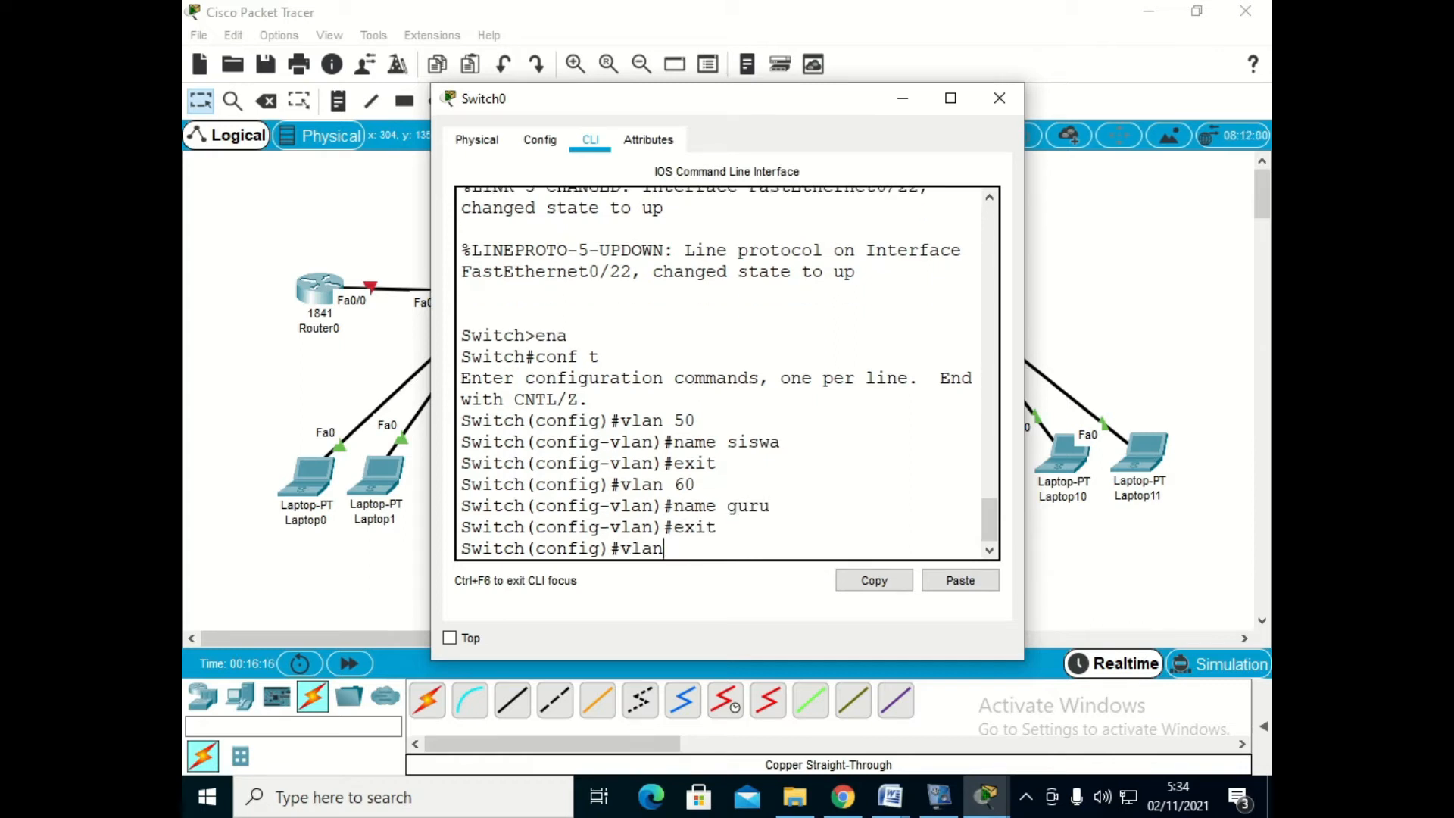
text( 70)
key(Return)
text(name TU)
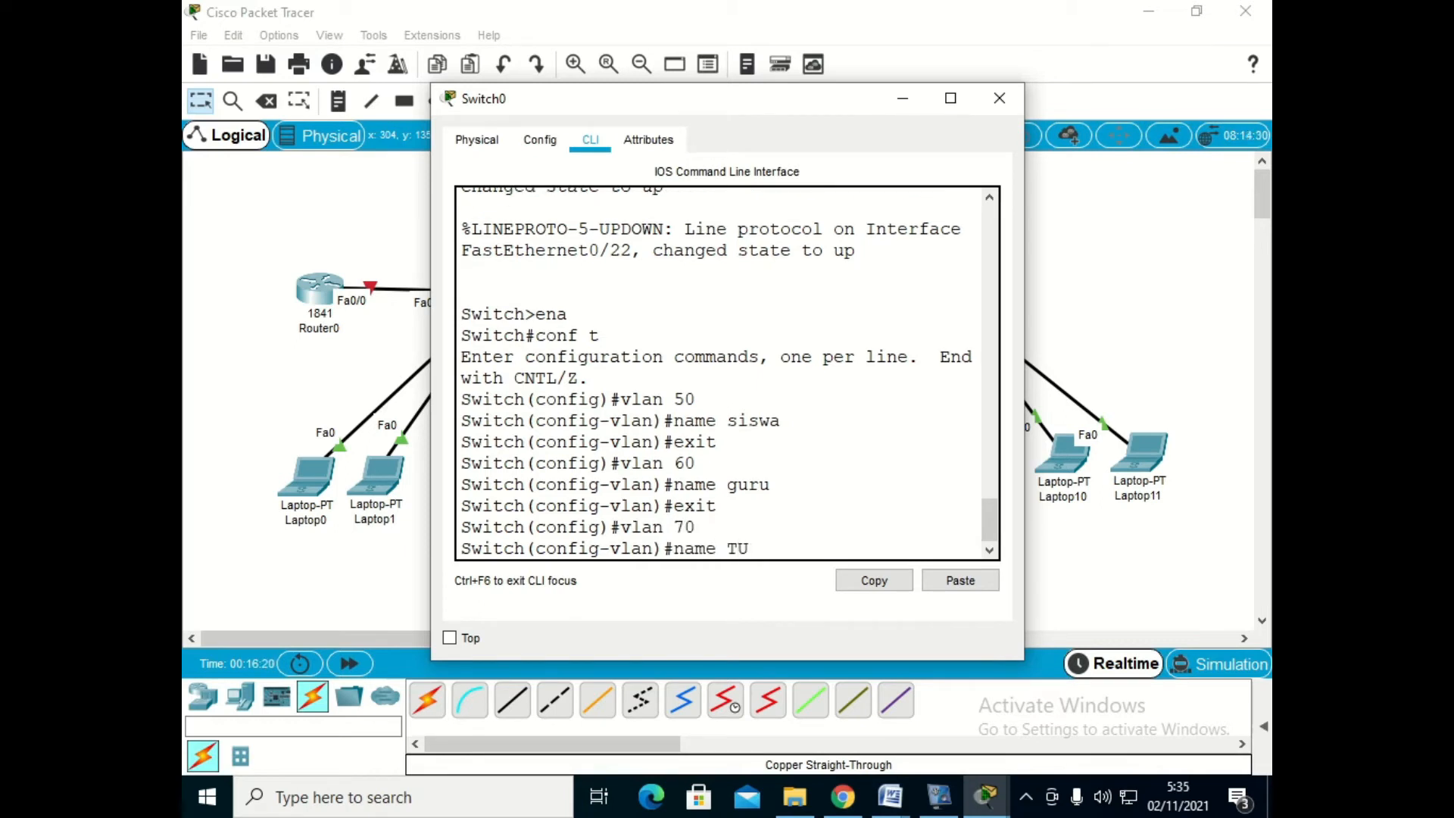
key(Return)
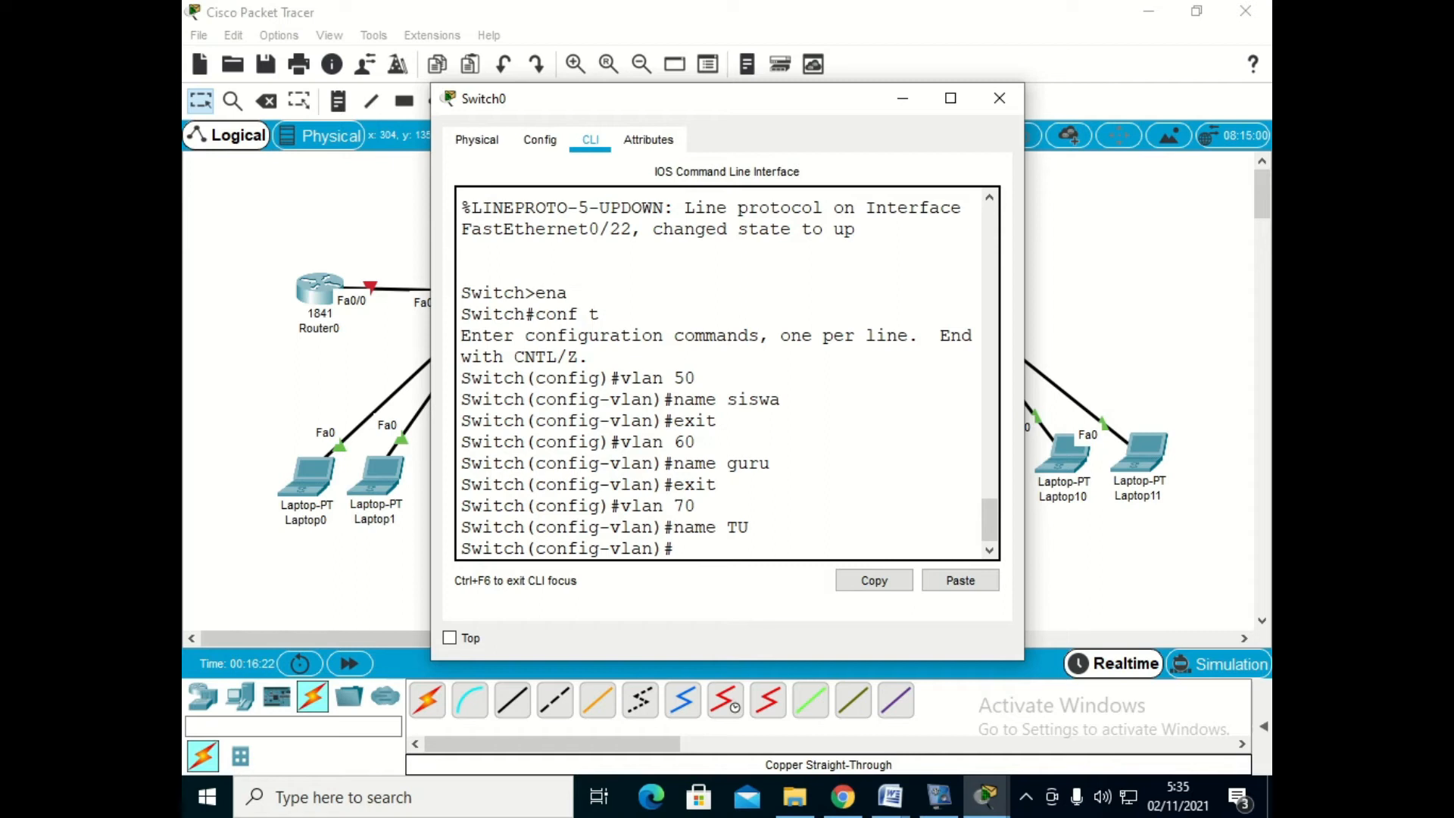
text(exit)
key(Return)
- Set Switch0's interface range fa0/1-5 to access mode in VLAN 50 and exit the range configuration
text(int rangfe)
key(BackSpace)
key(BackSpace)
text(e fa0)
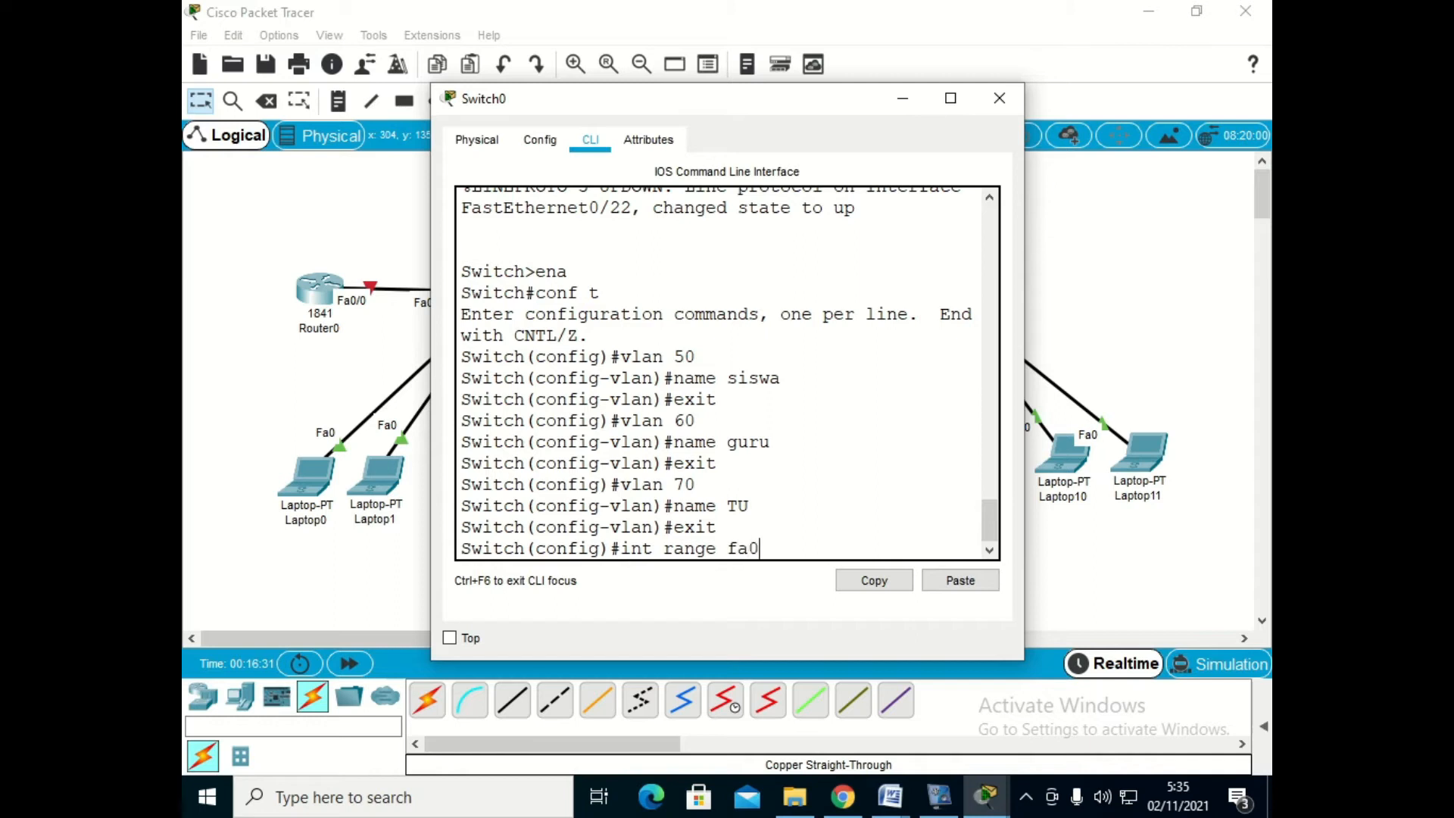
text(/1-5)
key(Return)
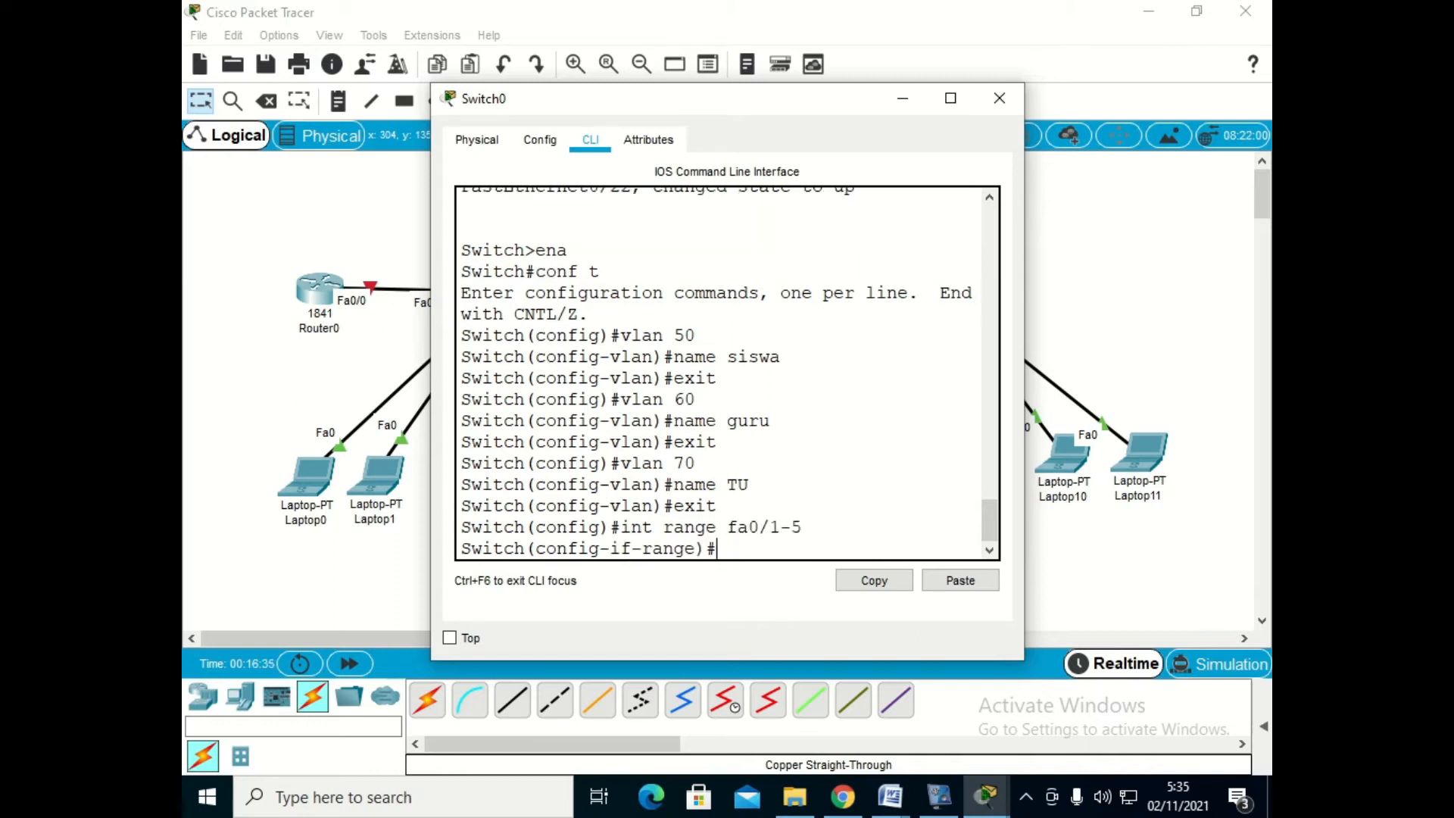
text(sw mode acc)
key(Return)
text(sw acc vlan 50)
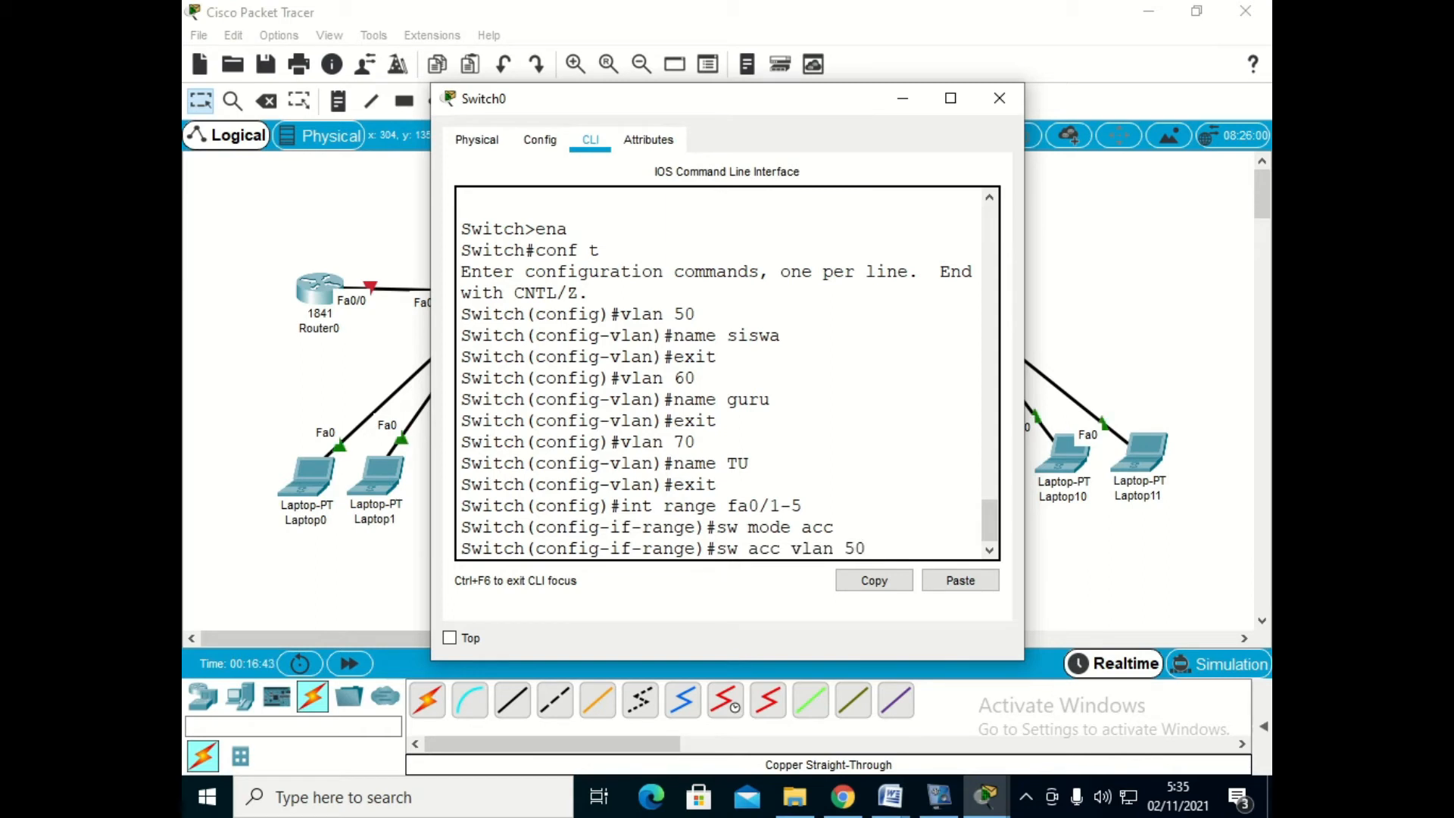
key(Return)
text(exit)
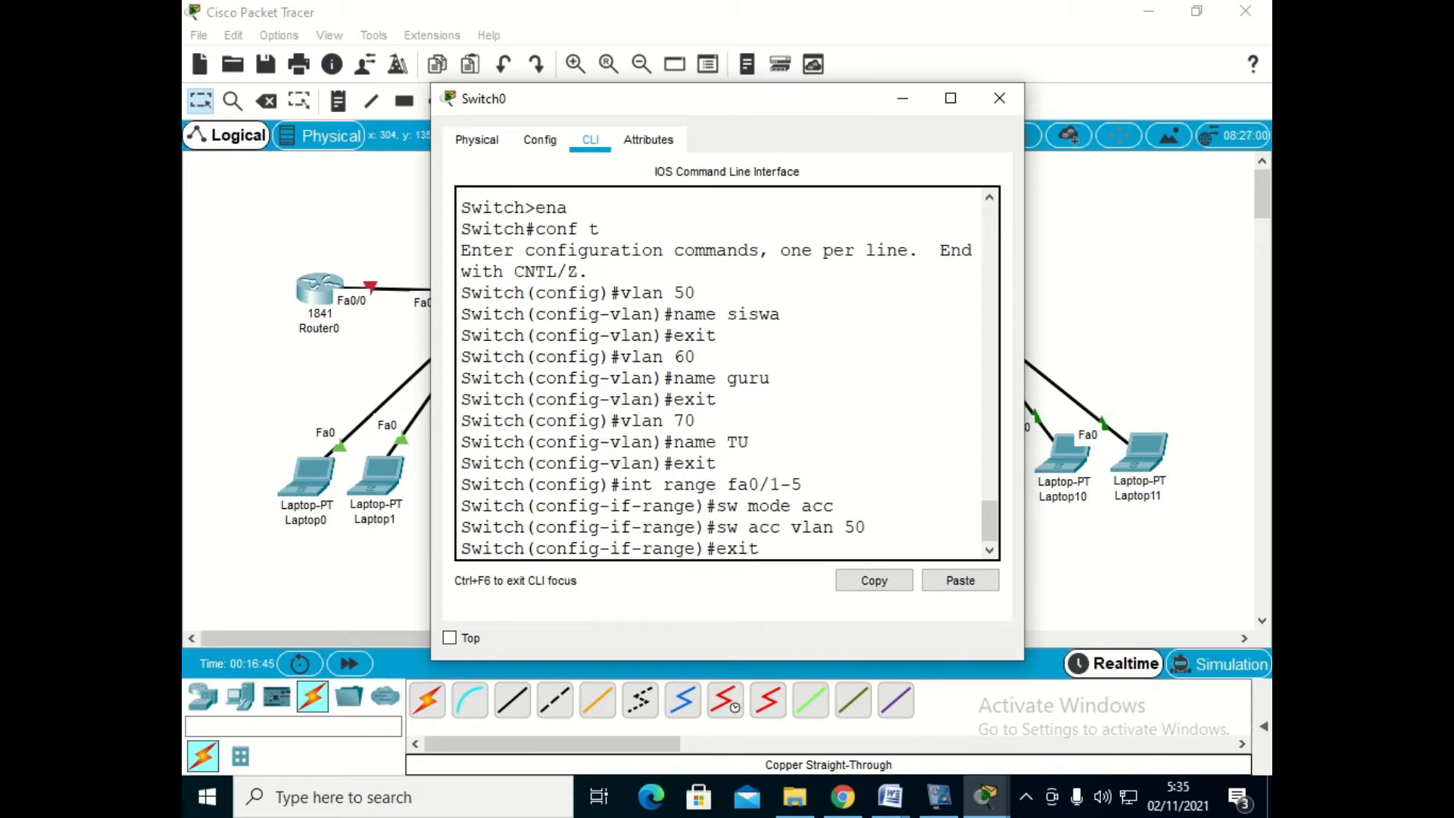
key(Return)
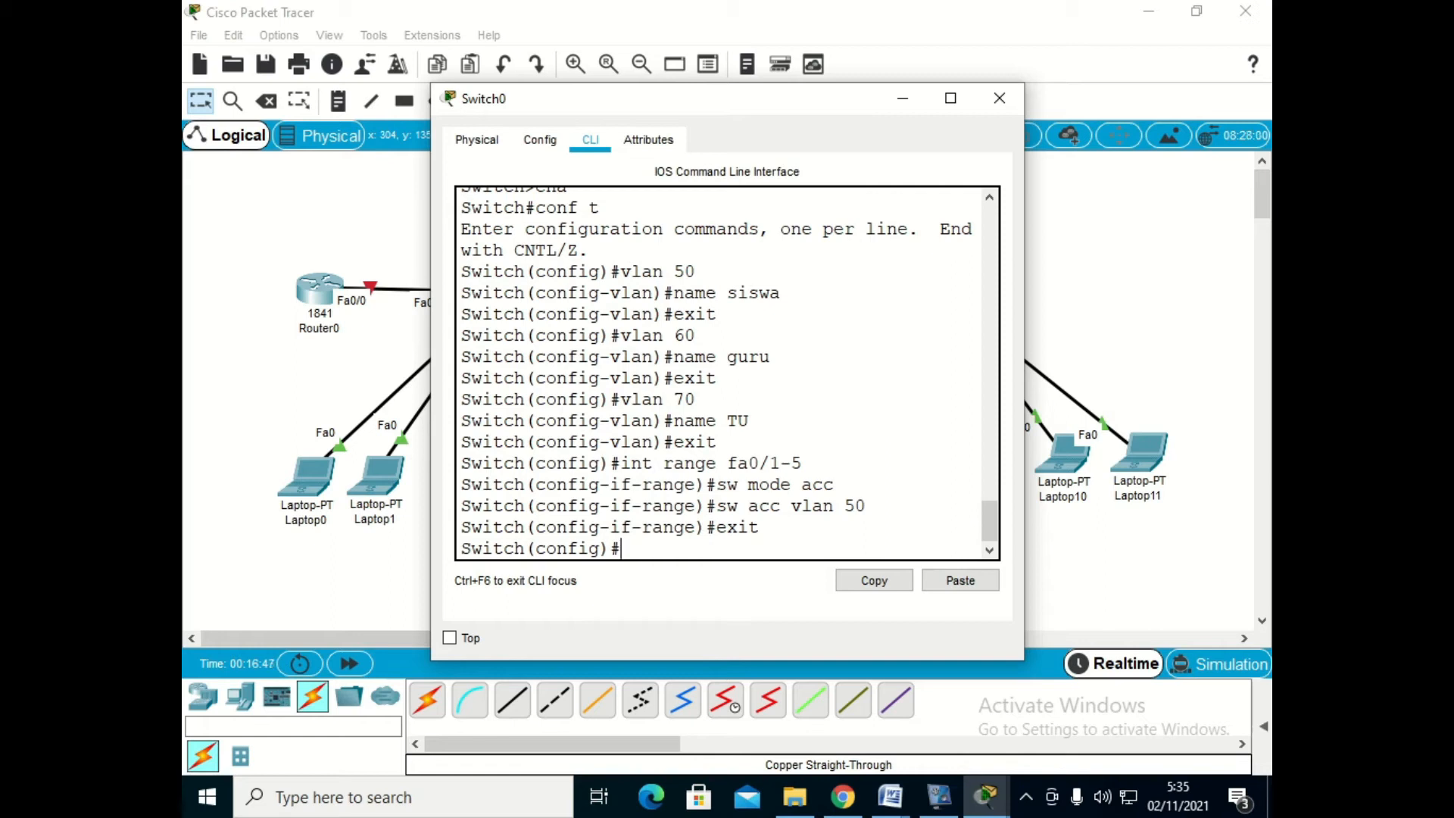
- Set Switch0's interface range fa0/6-10 to access mode in VLAN 60 and exit the range configuration
text(int range fa0)
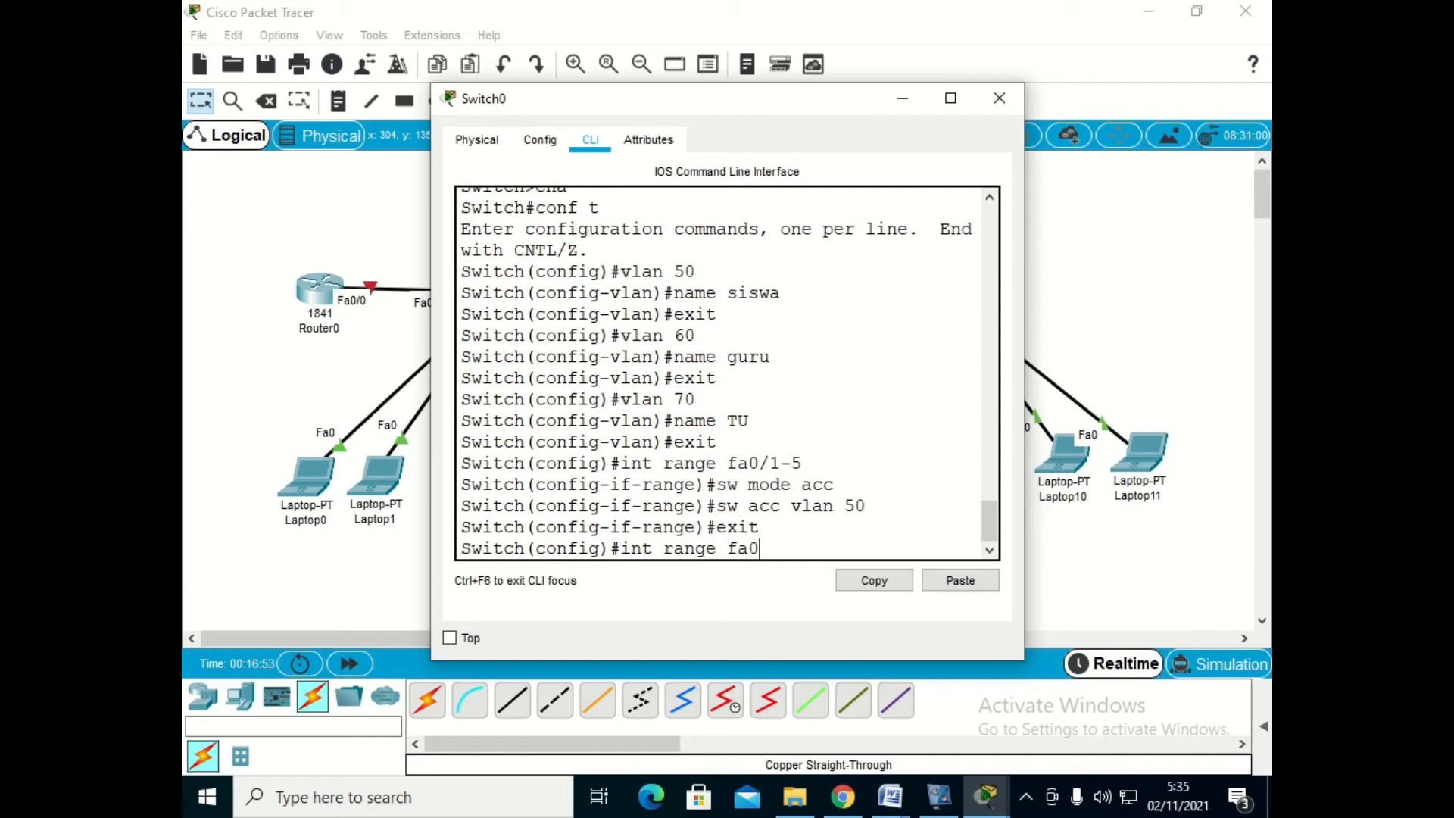
text(/6-10)
key(Return)
text(s)
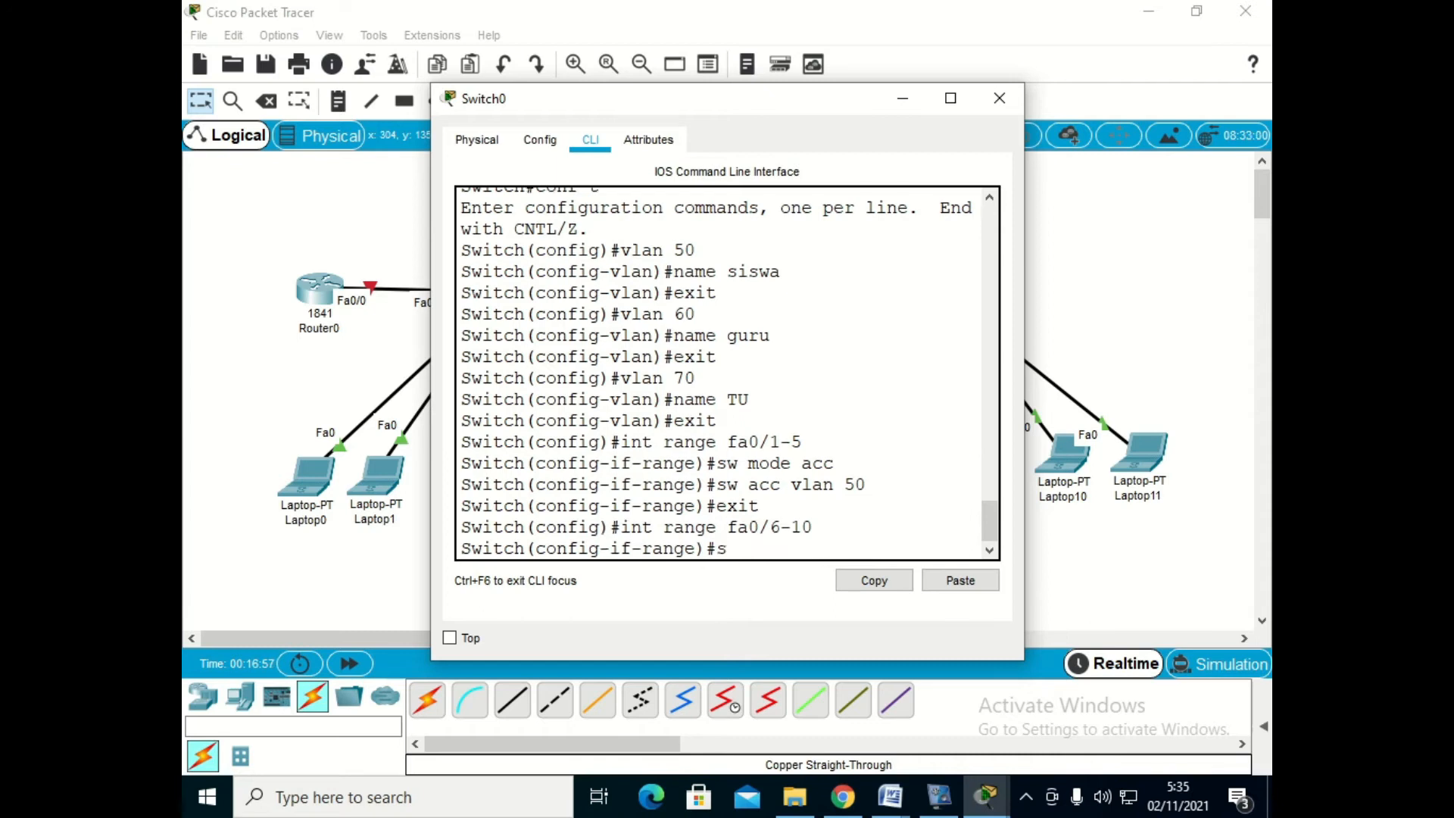
text(w mode acc)
key(Return)
text(sw a)
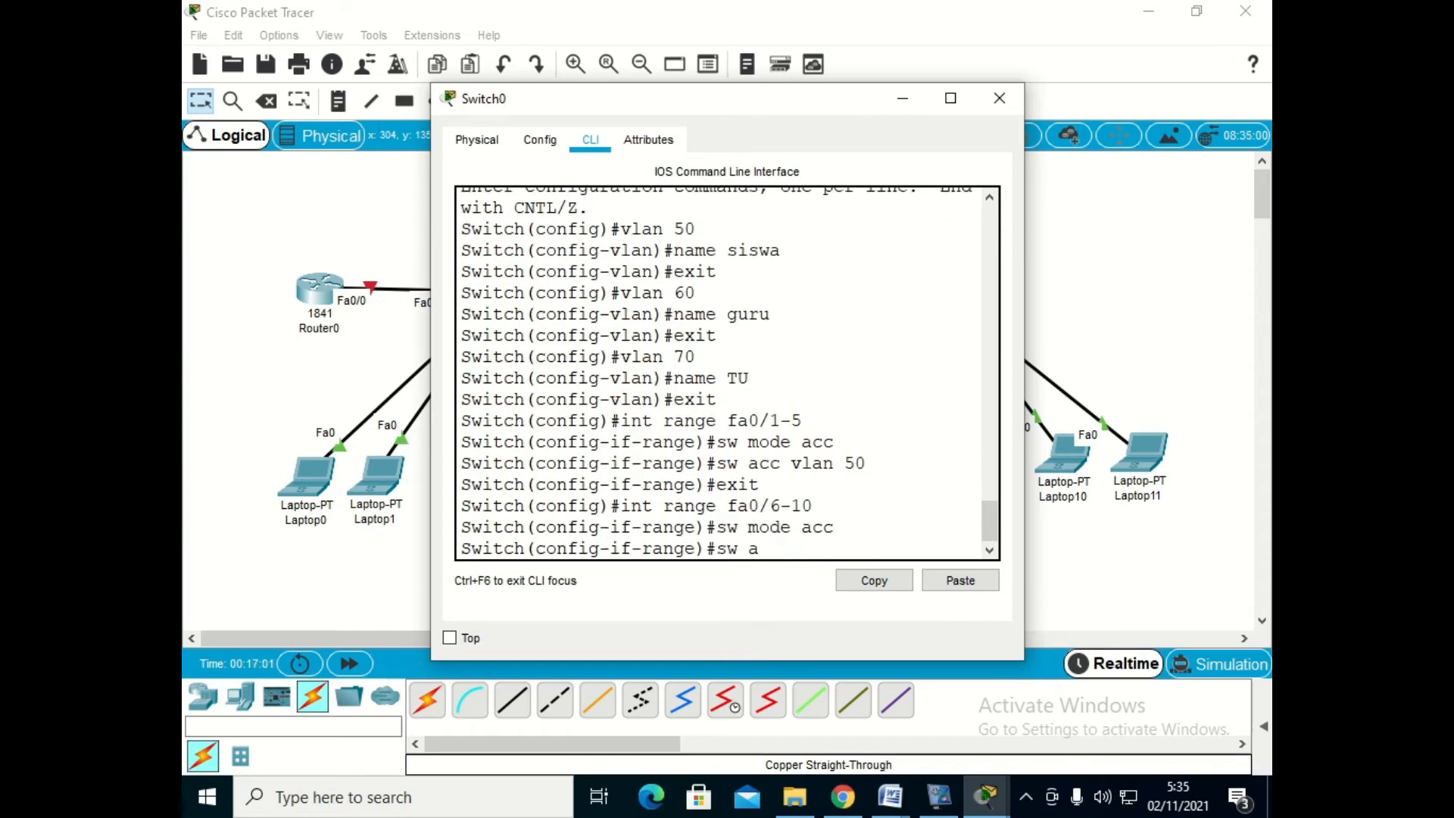
text(cc vlan 60)
key(Return)
text(exit)
key(Return)
- Set Switch0's interface range fa0/11-15 to access mode in VLAN 70 and exit the range configuration
text(int range fa0/11-15)
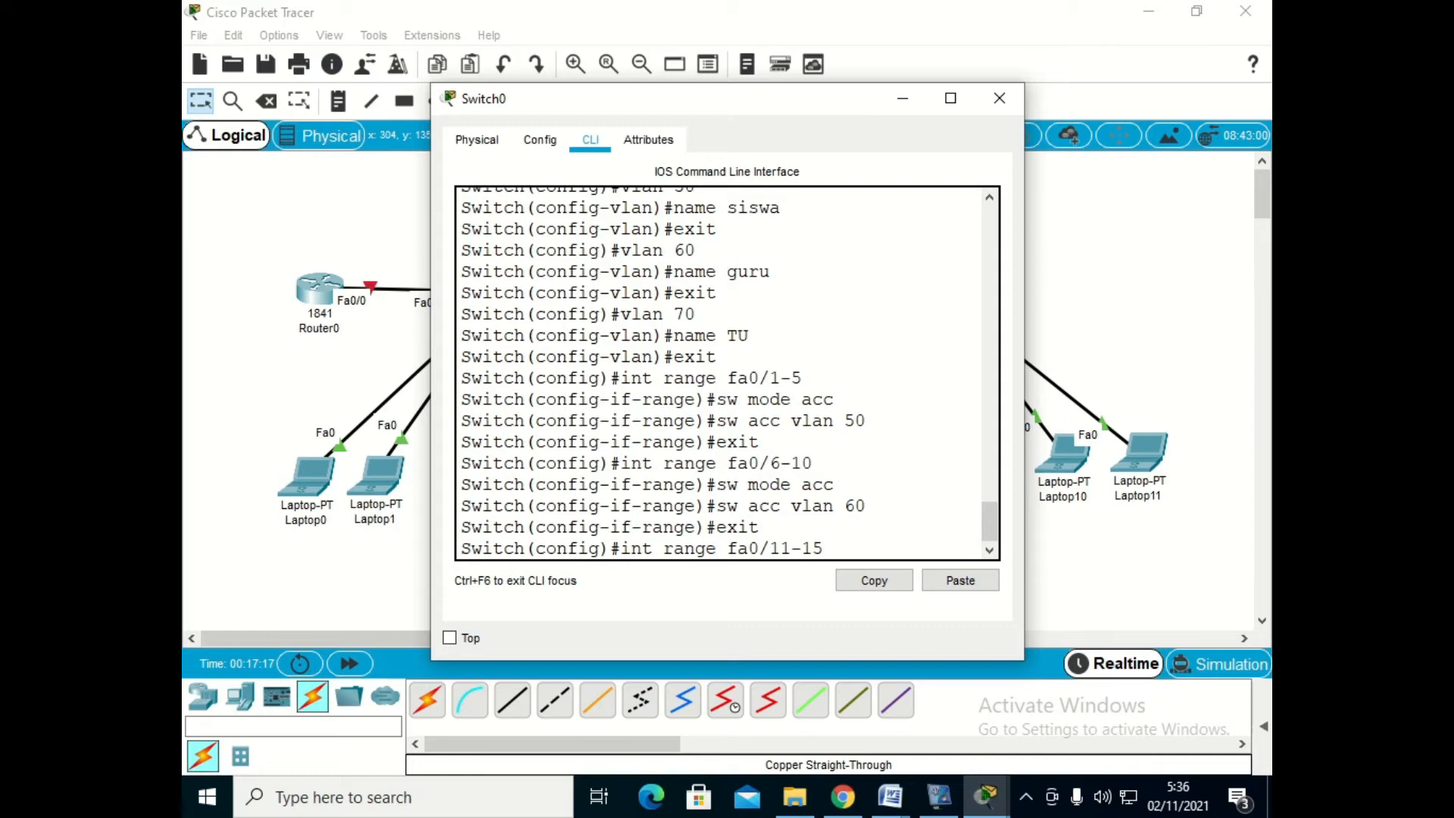
key(Return)
text(sw mode acc)
key(Return)
text(sw acc vlan 70)
key(Return)
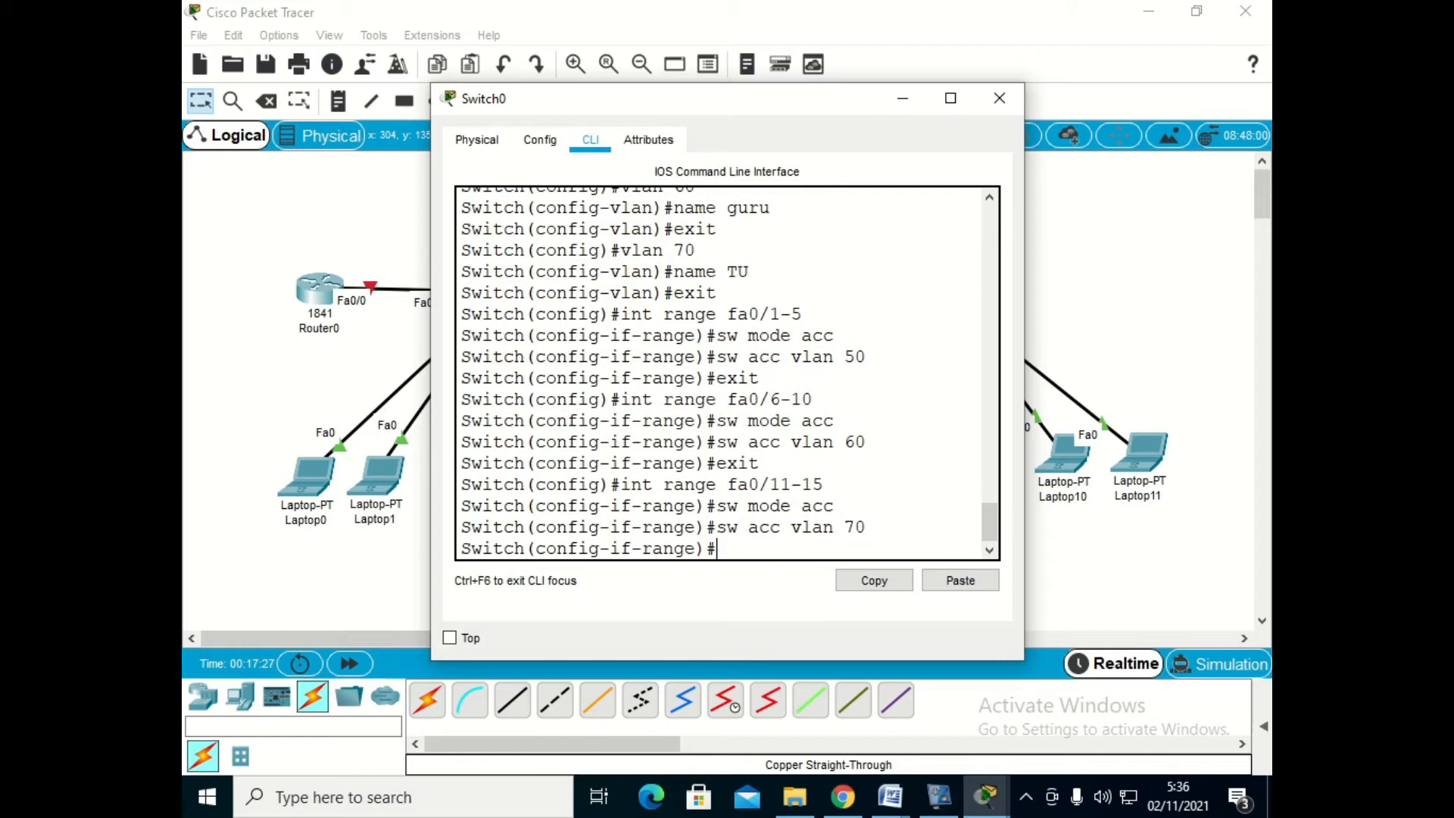
text(i)
text(exit)
key(Return)
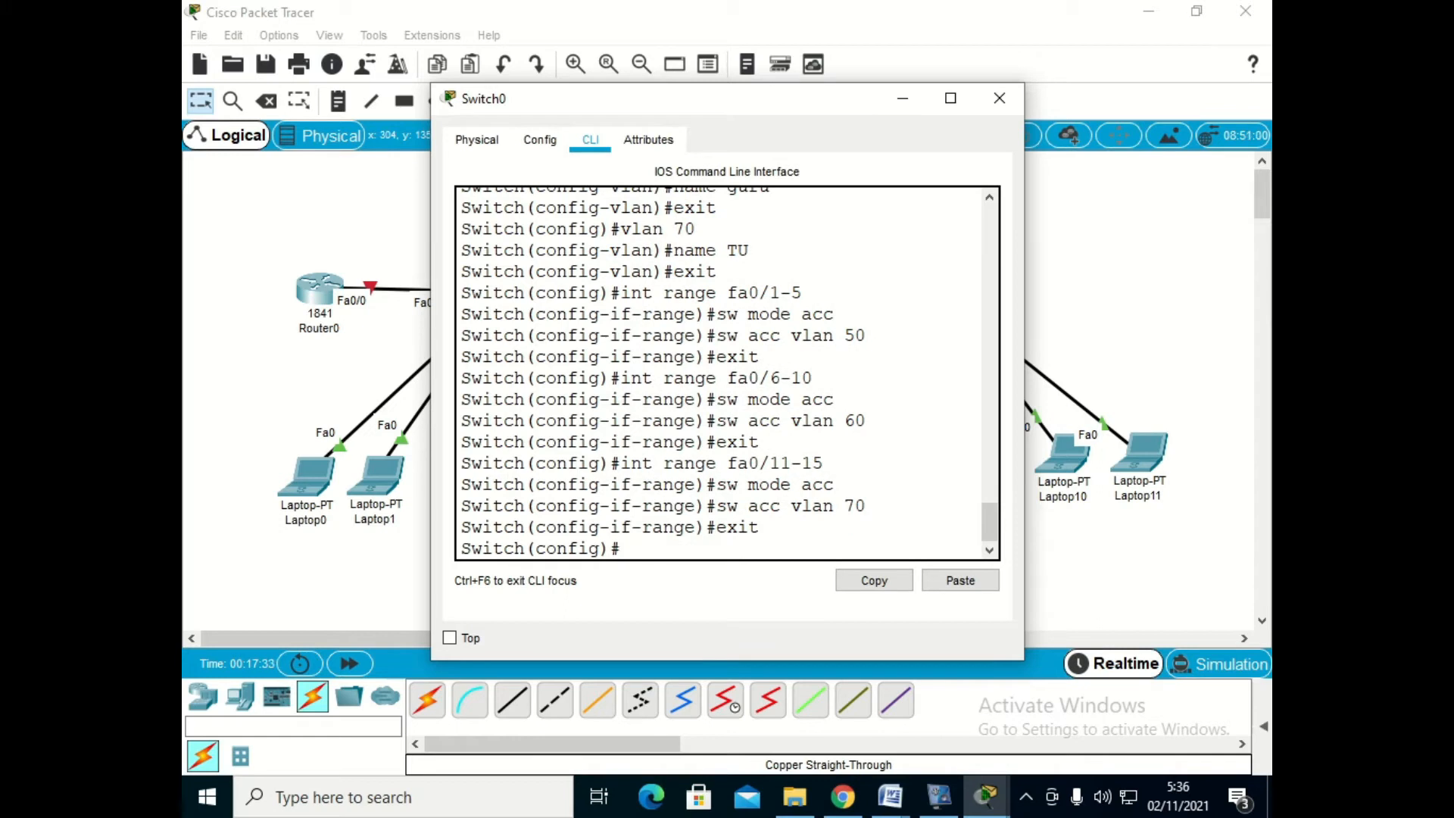
- Set Switch0's interface fa0/22 to trunk mode
text(int fa0/22)
key(Return)
text(sw mode)
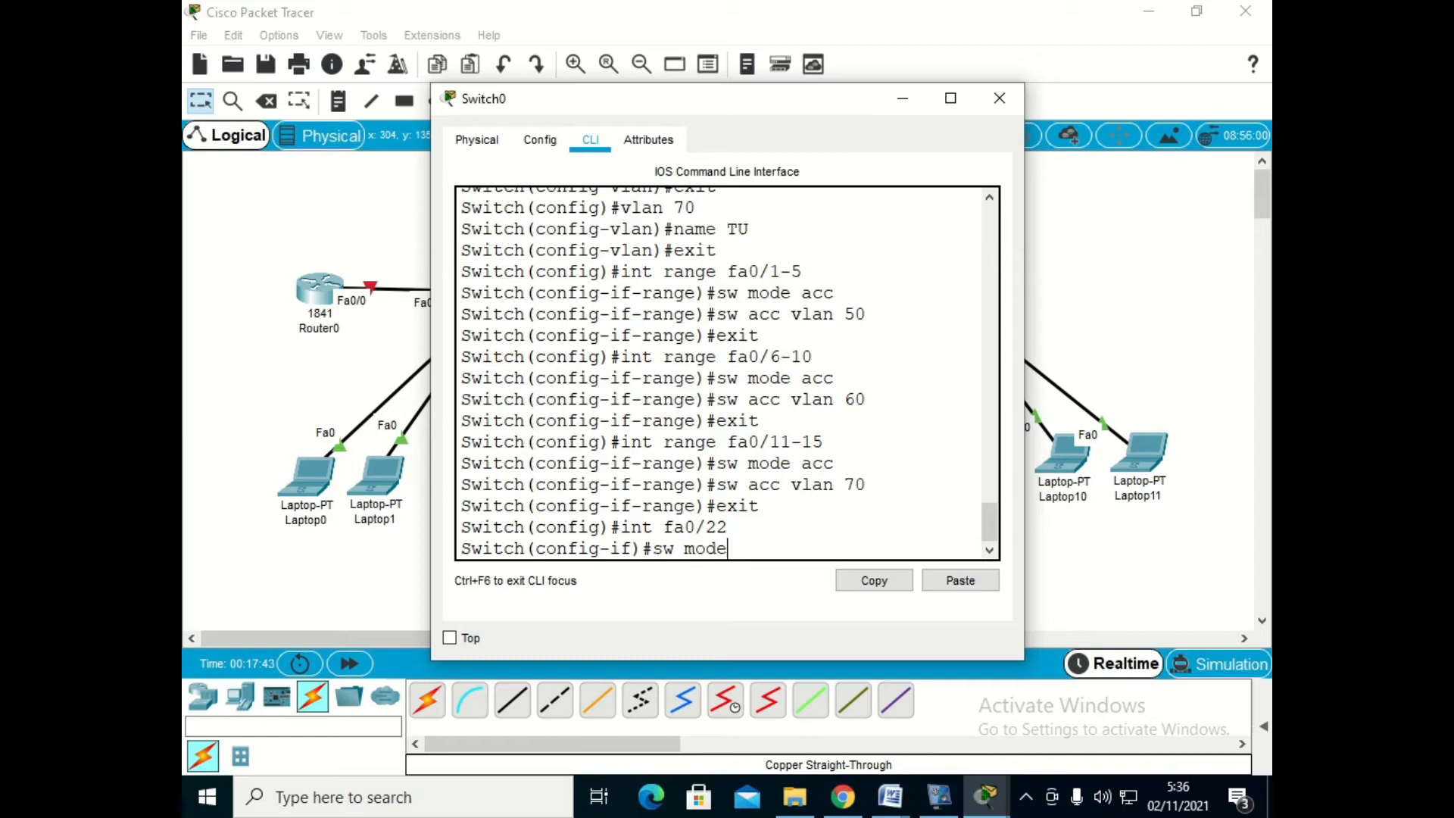
text( trunk)
key(Return)
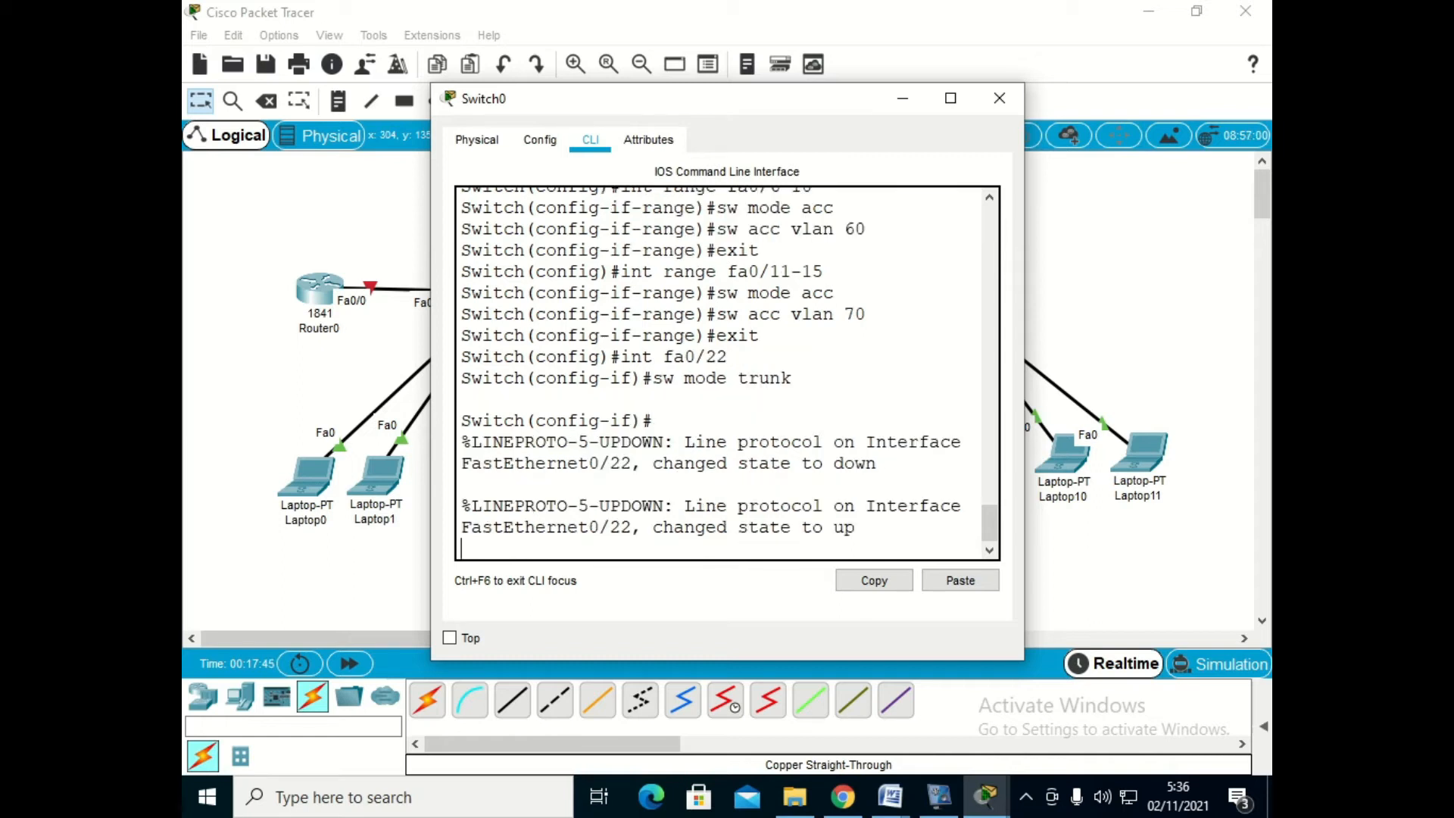
- Set Switch0's interface fa0/21 to trunk mode and exit the interface configuration
key(Return)
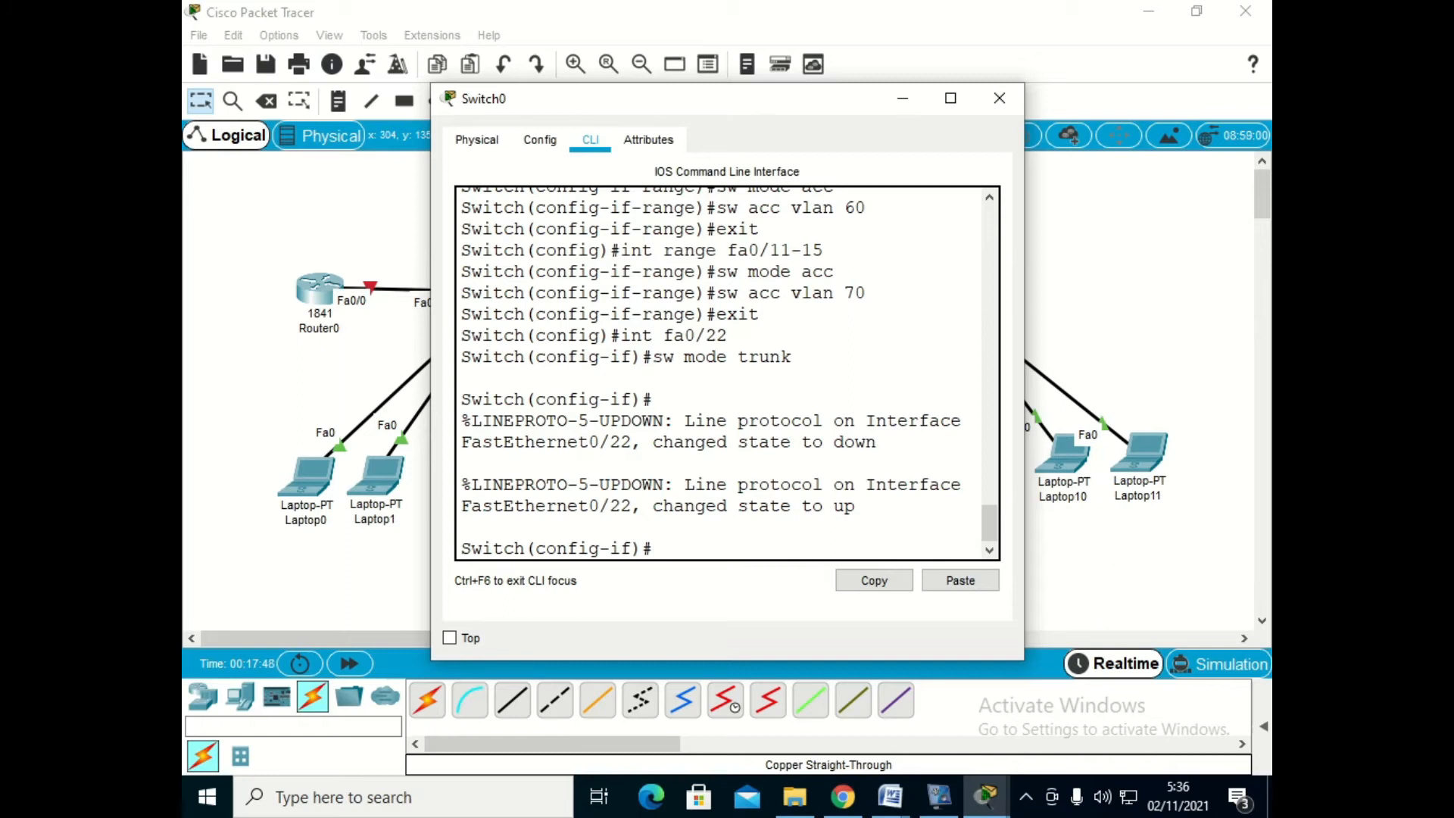
drag(644, 98, 607, 70)
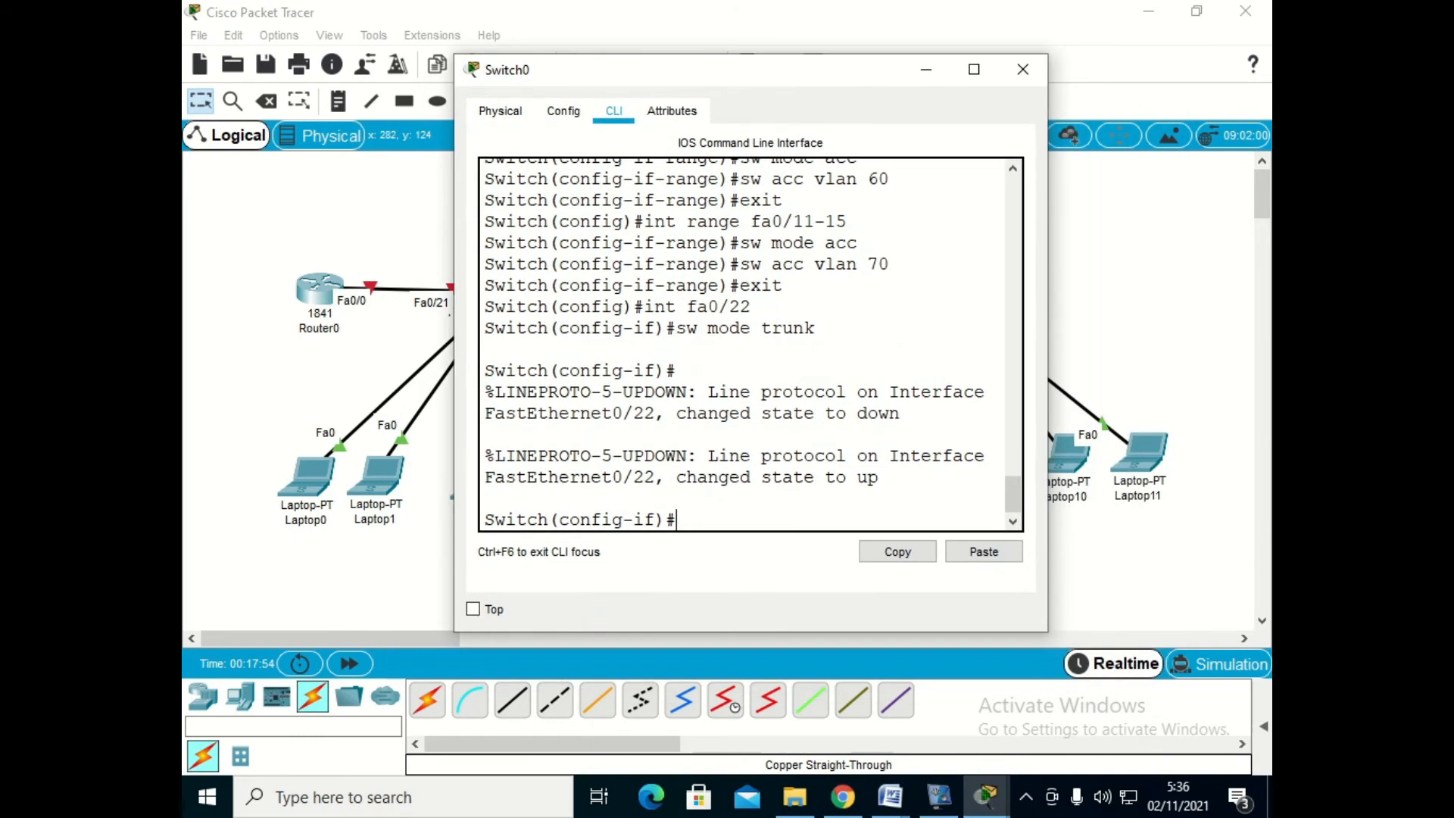
text(int fa0/21)
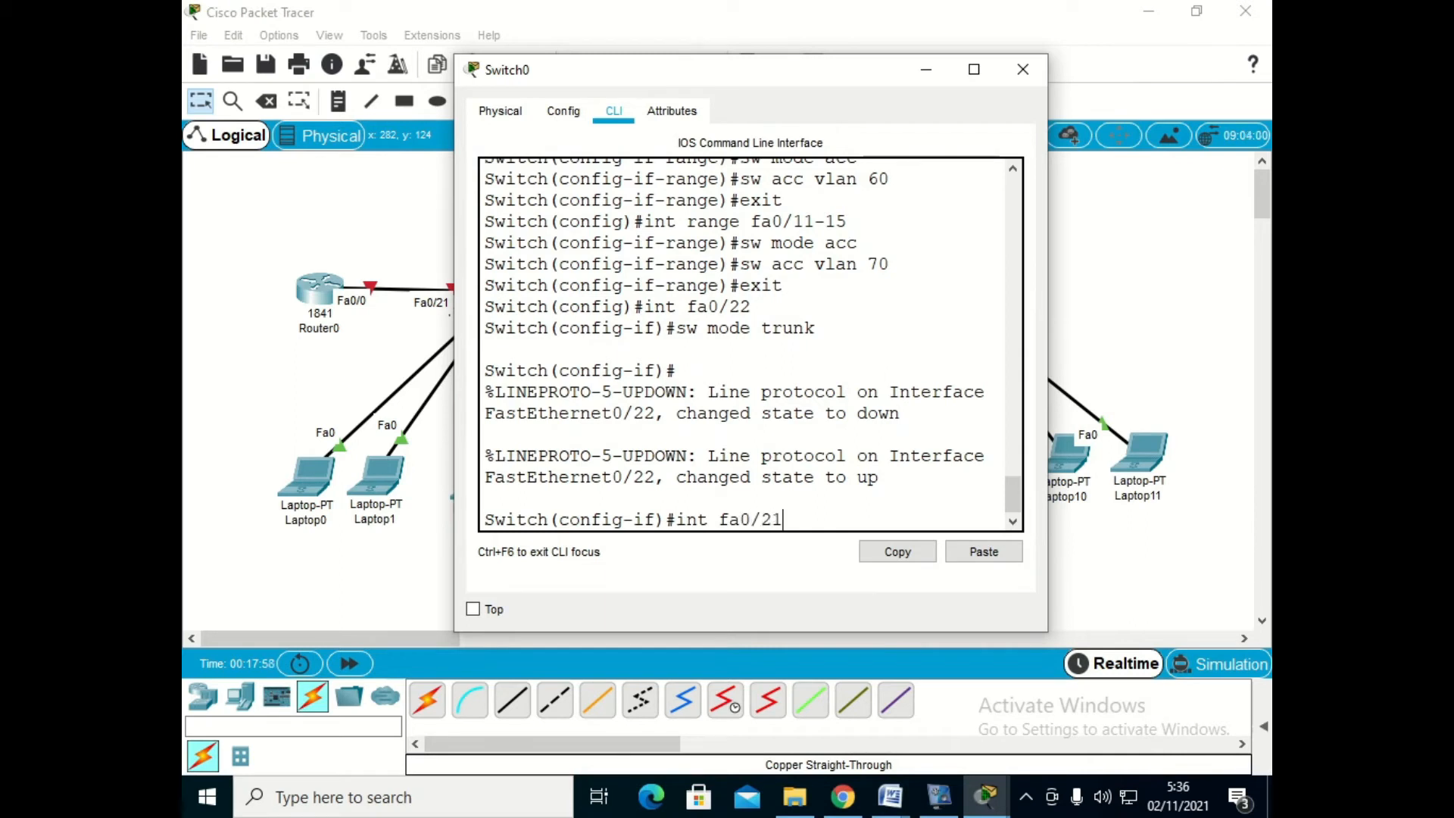
key(Return)
text(sw)
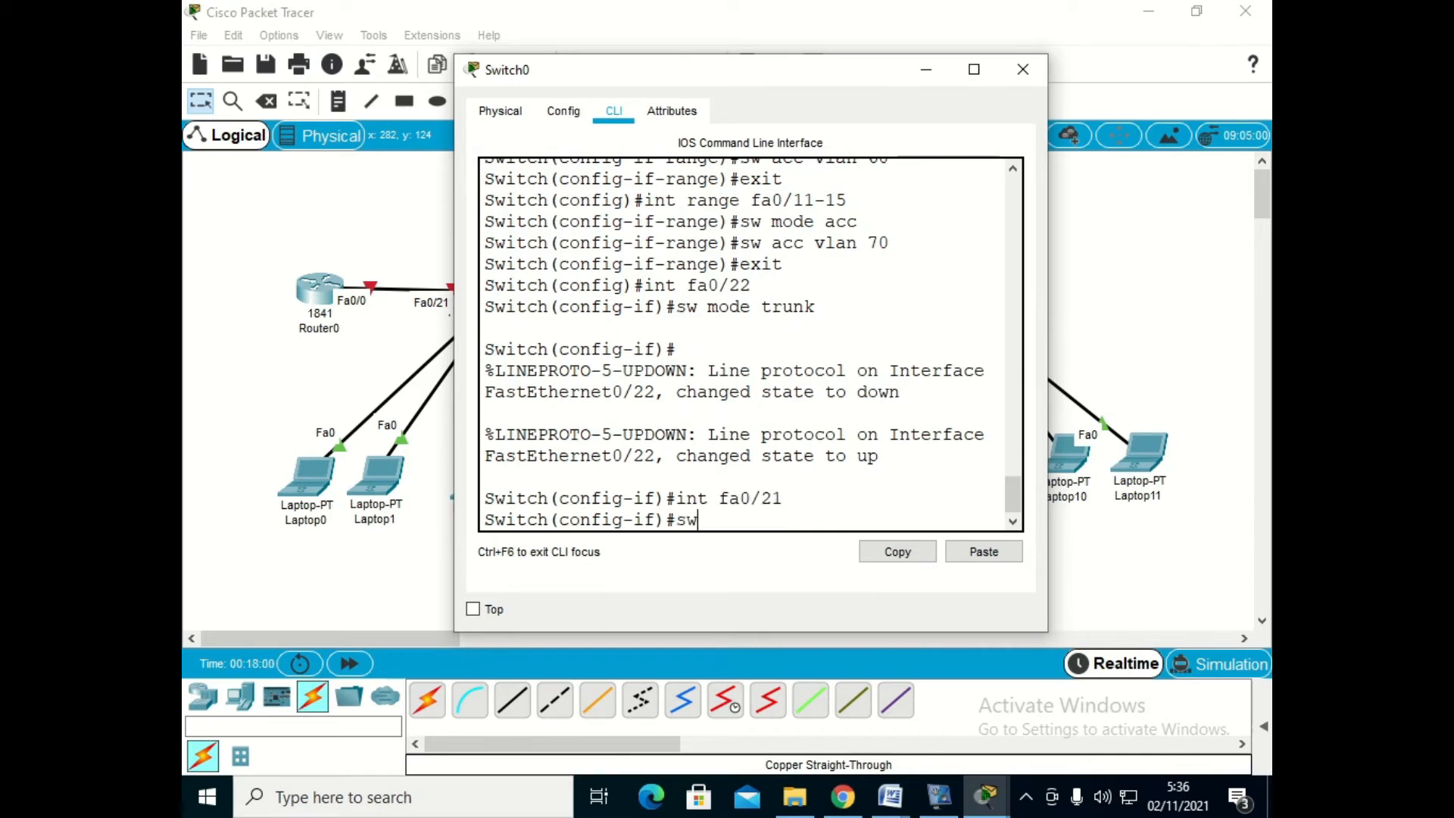
text( mode trunk)
key(Return)
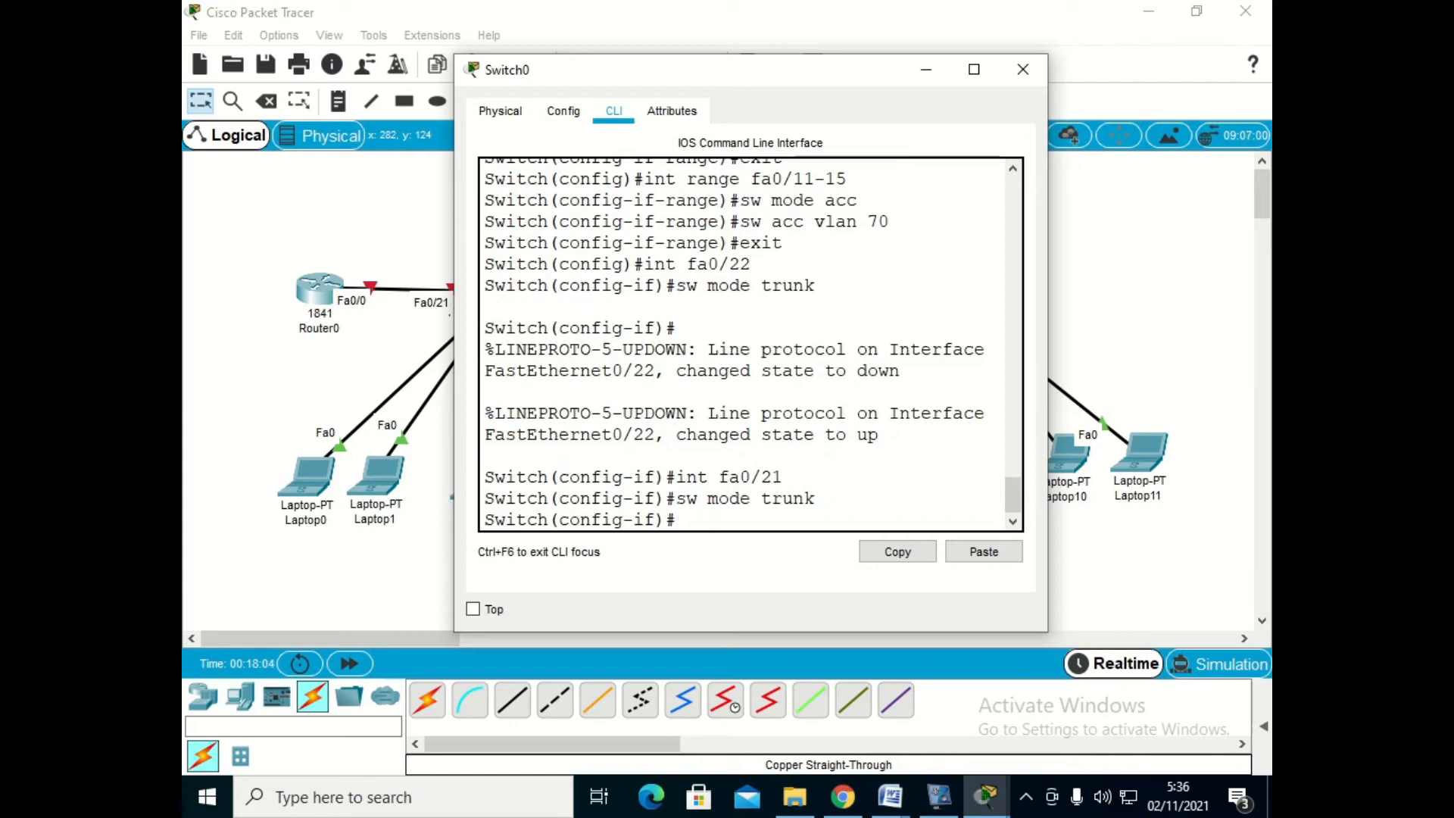
text(exit)
key(Return)
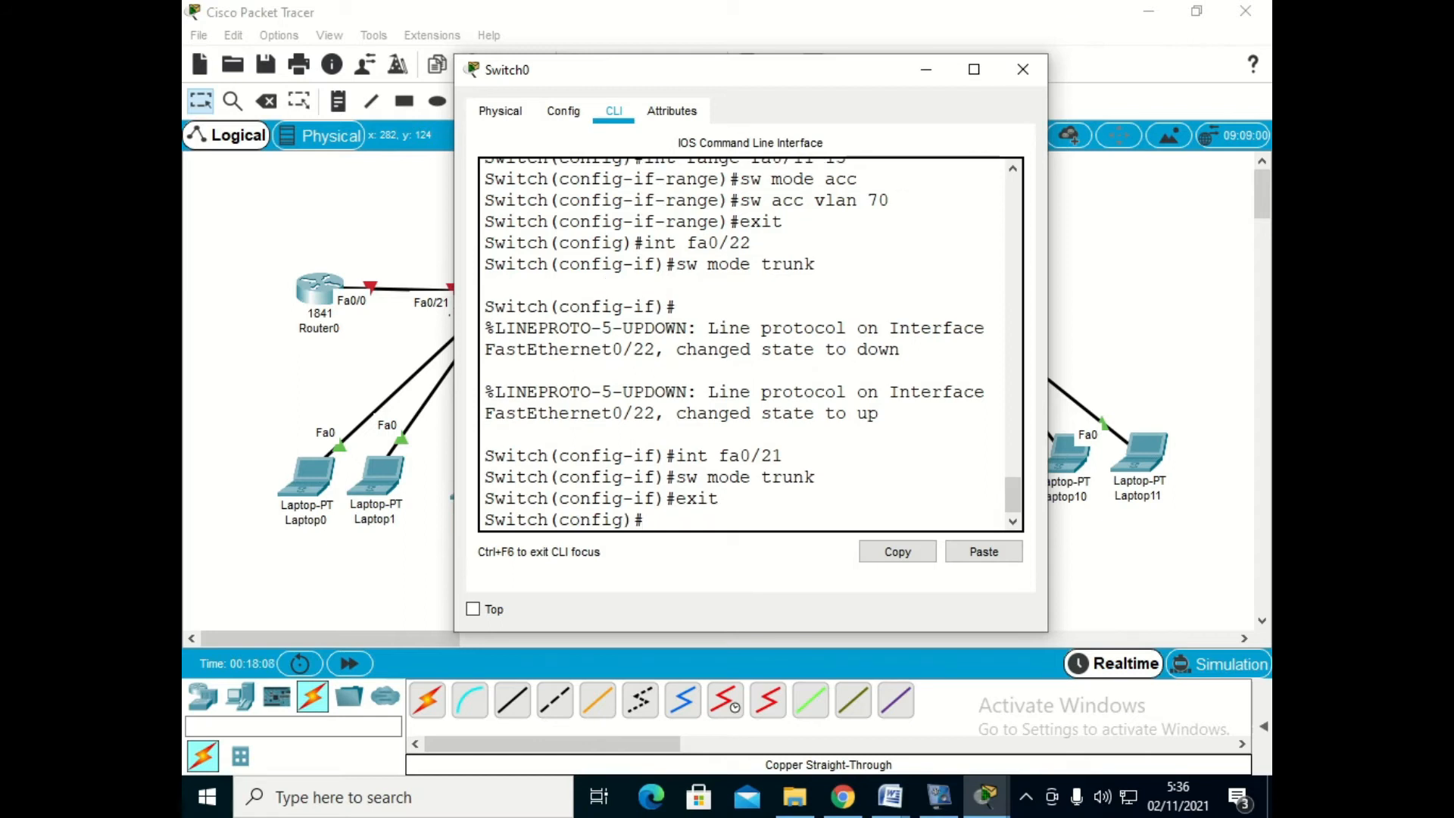
- Leave Switch0's configuration mode, show the brief VLAN table and examine the ports listed for VLANs 50, 60 and 70
text(exit)
key(Return)
key(Return)
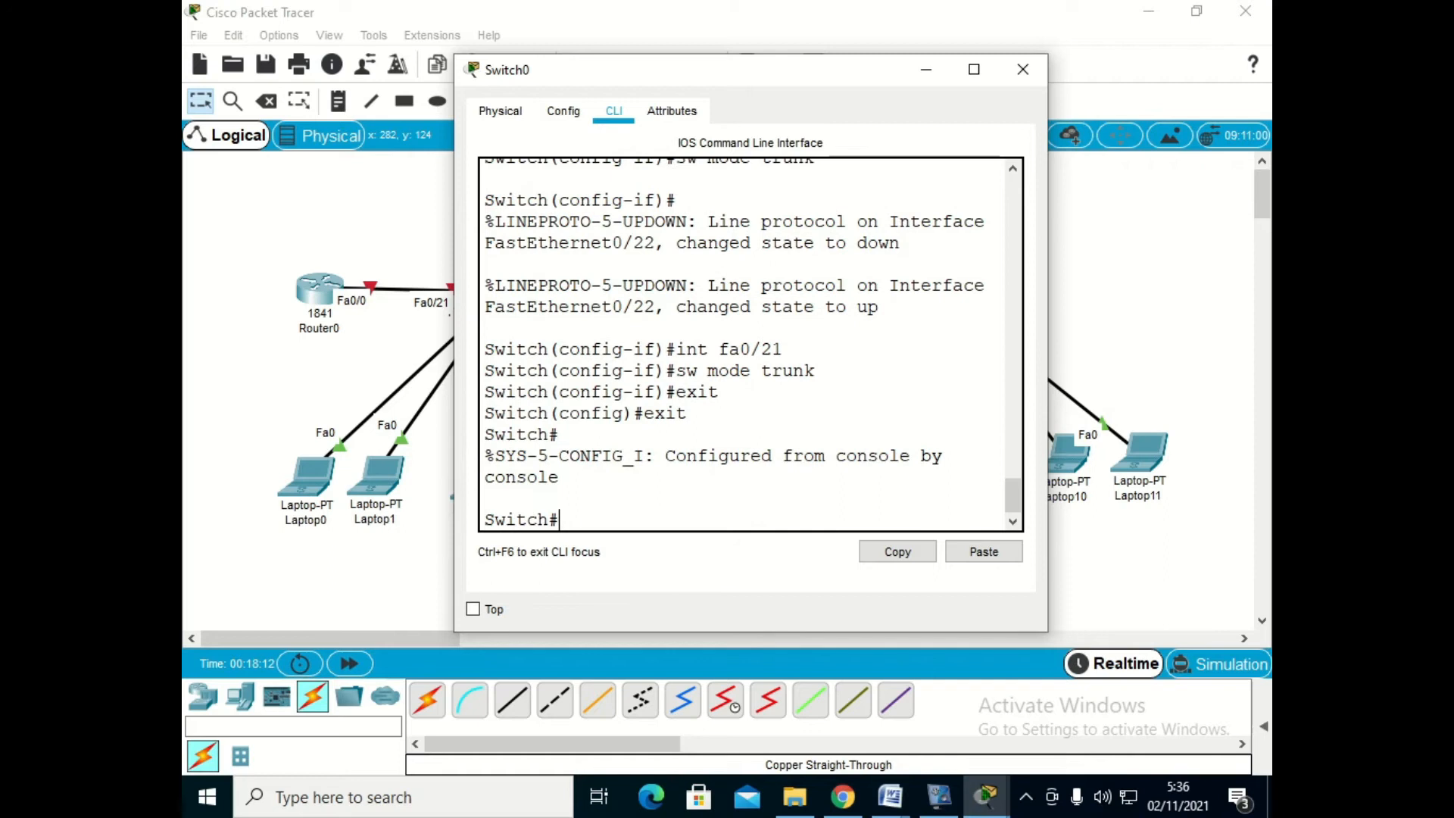
text(sh vlan br)
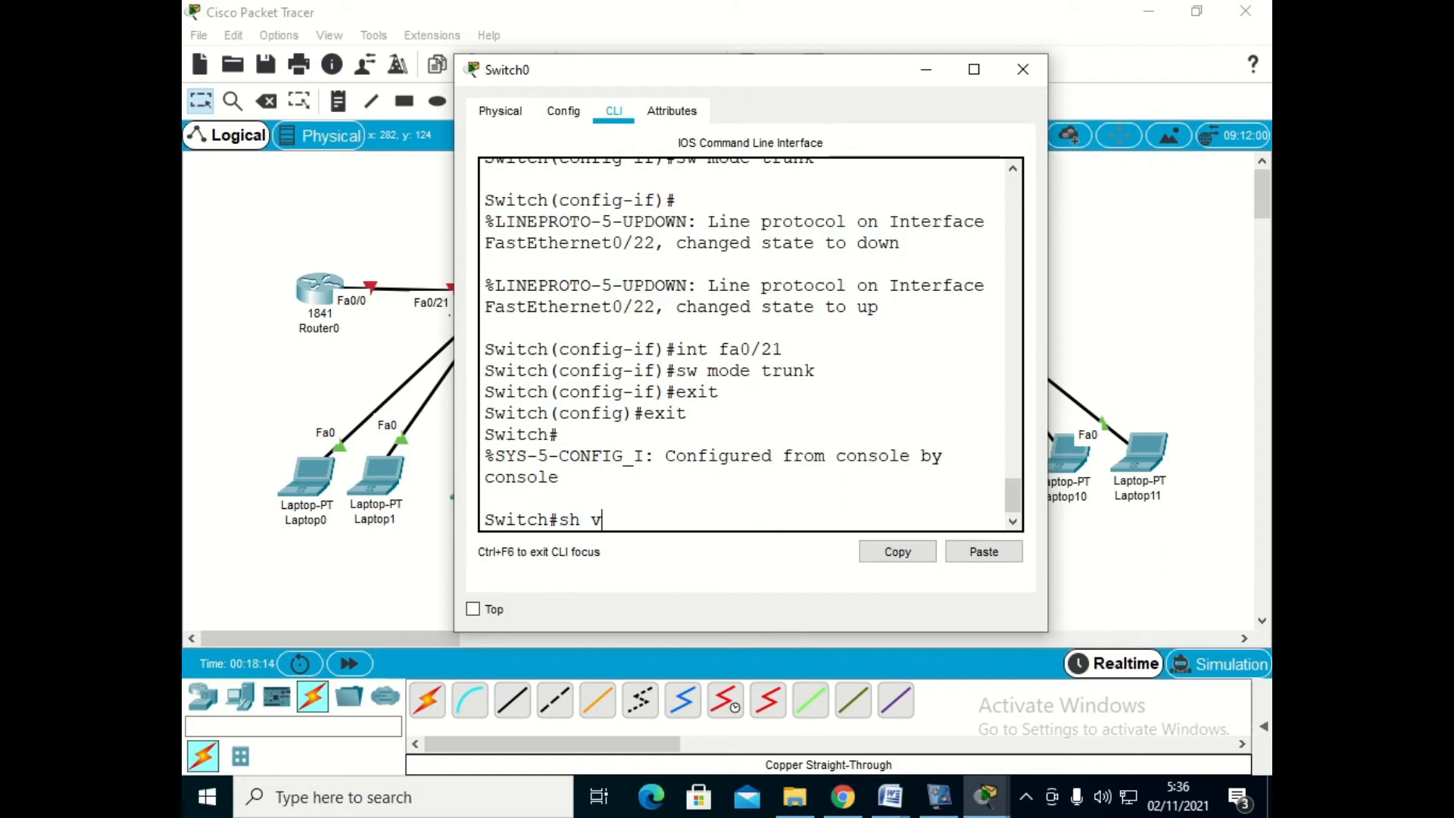
key(Return)
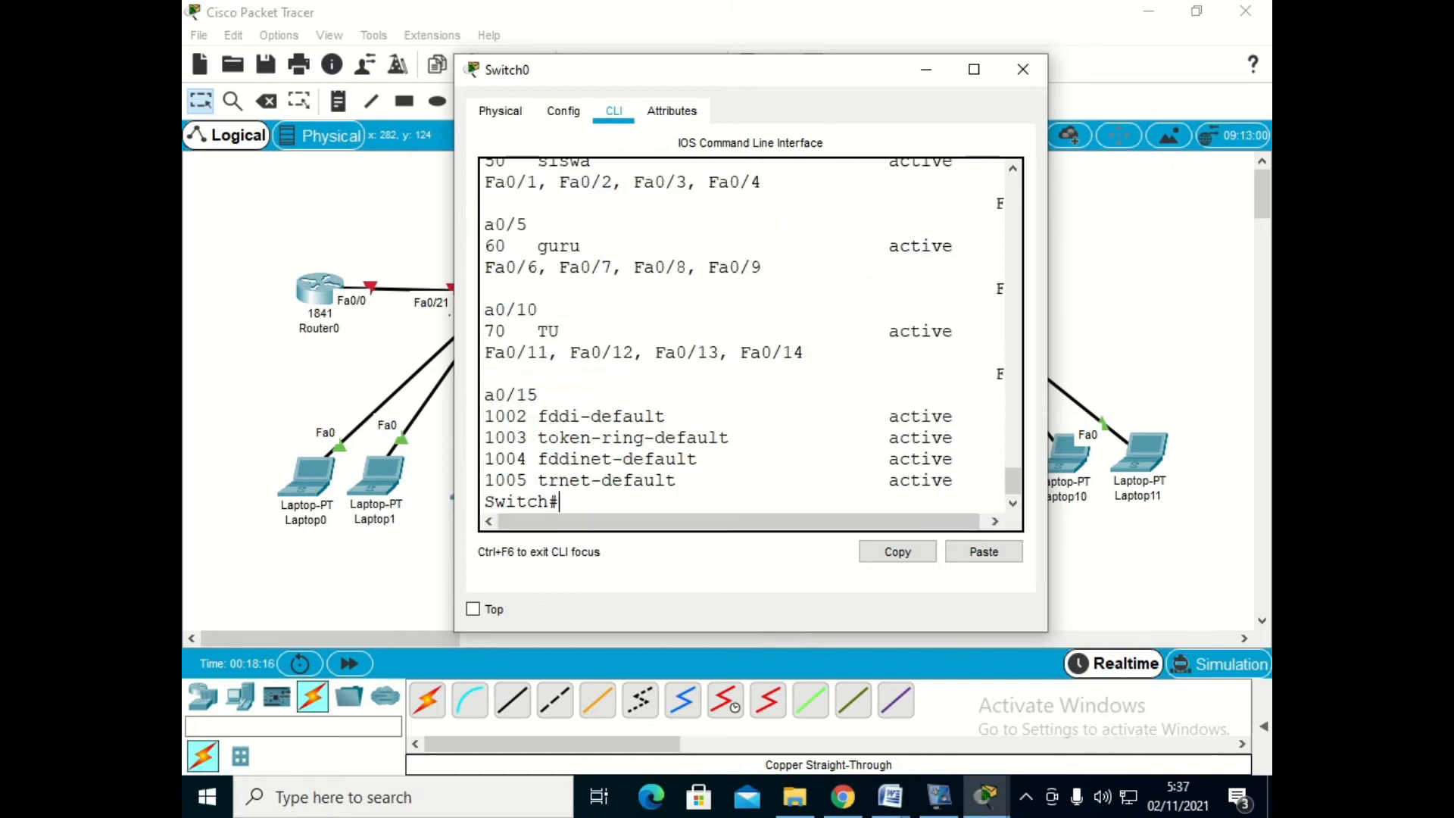
click(974, 69)
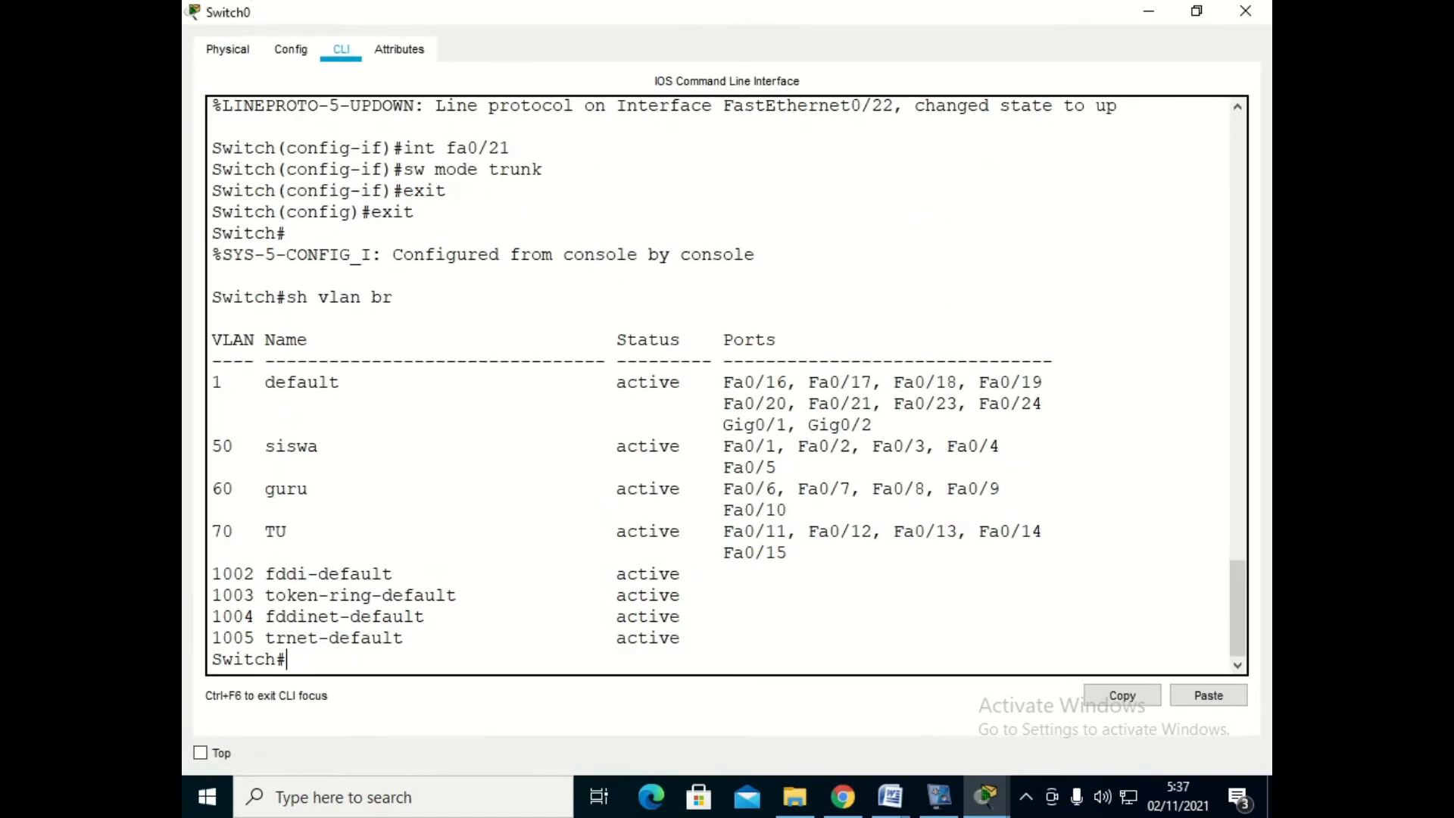
drag(212, 446, 788, 552)
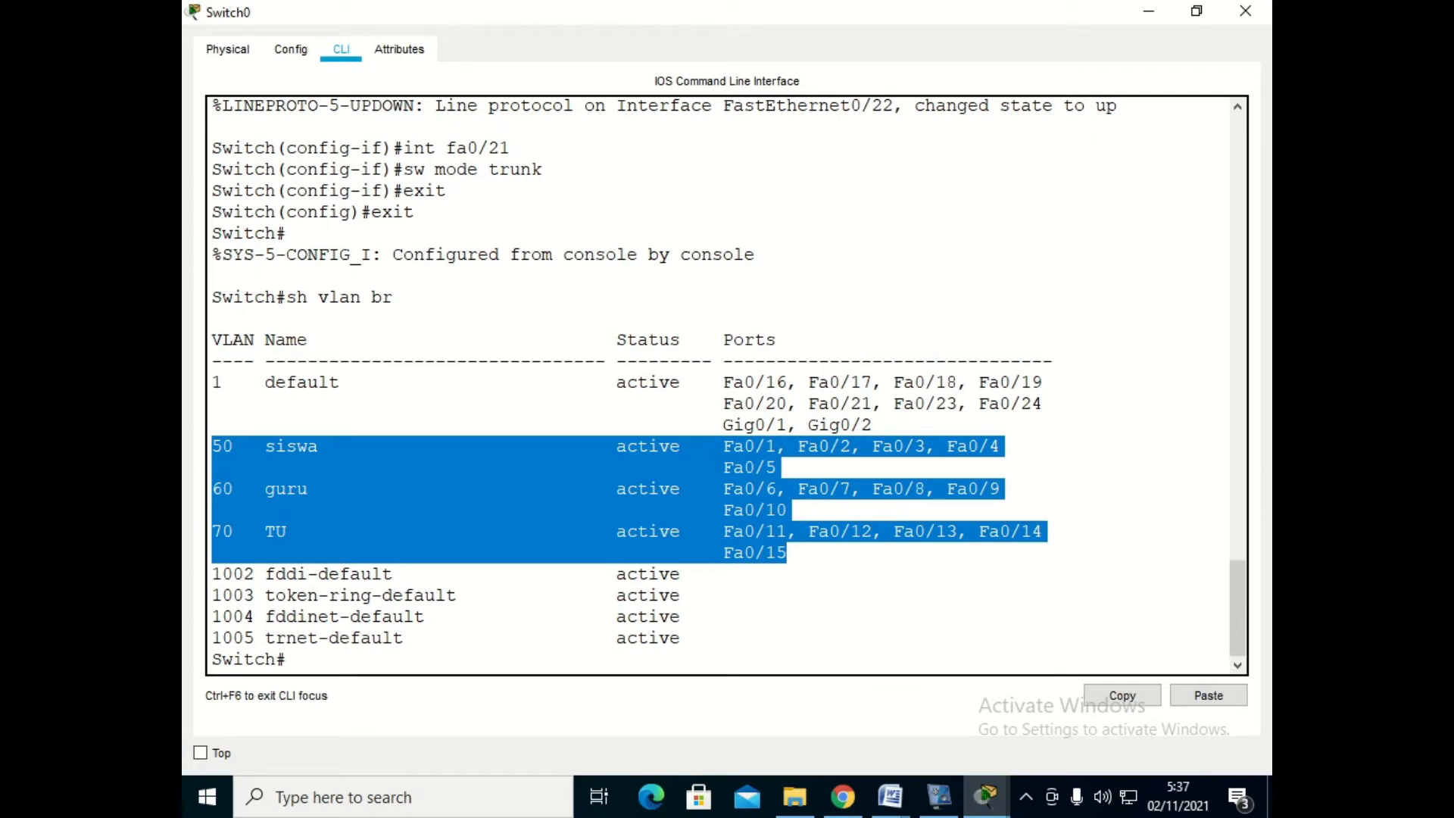
click(287, 660)
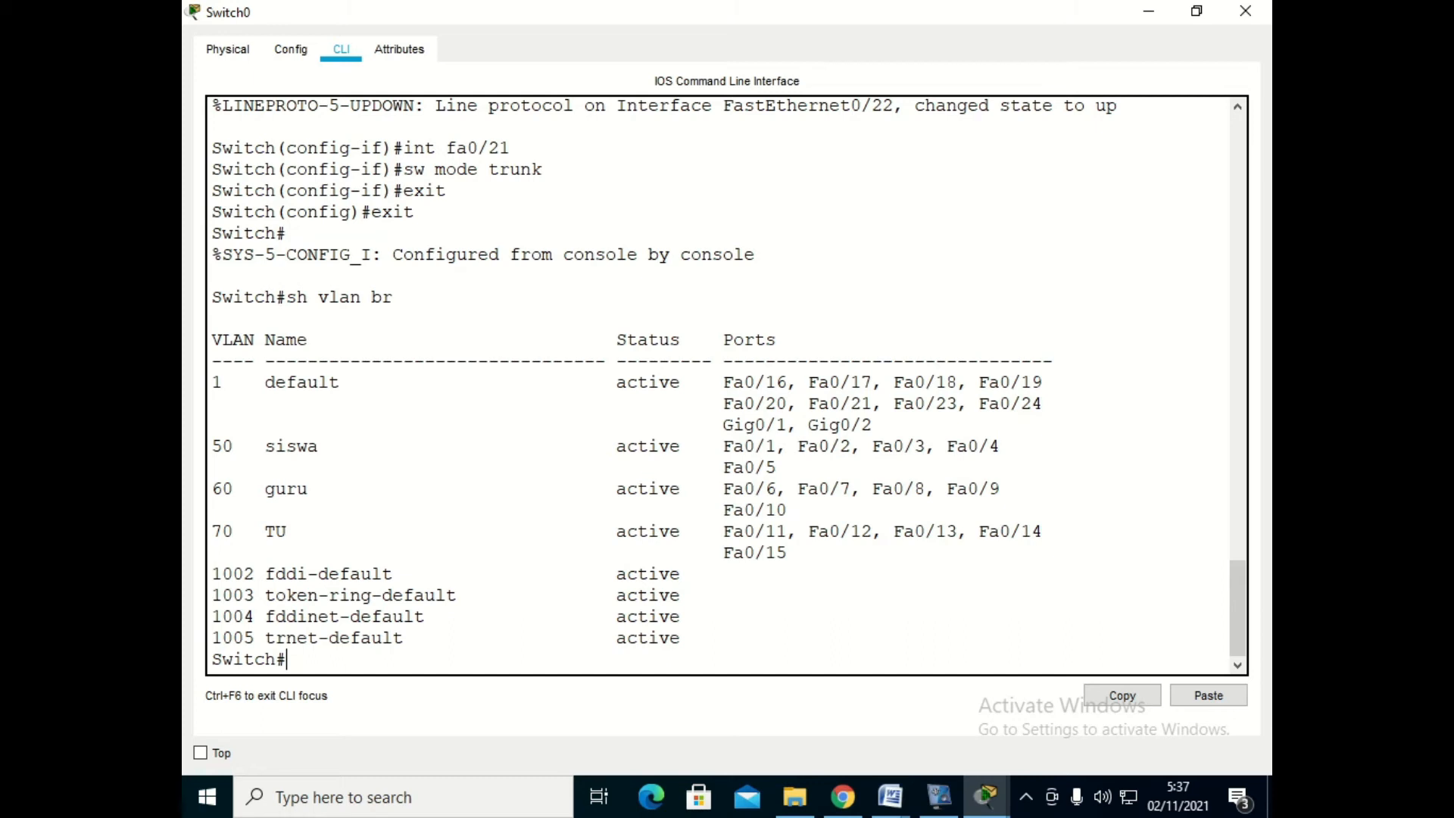
- Show Switch0's trunk interfaces with sh int trunk and put its window away
text(sh int trunk)
key(Return)
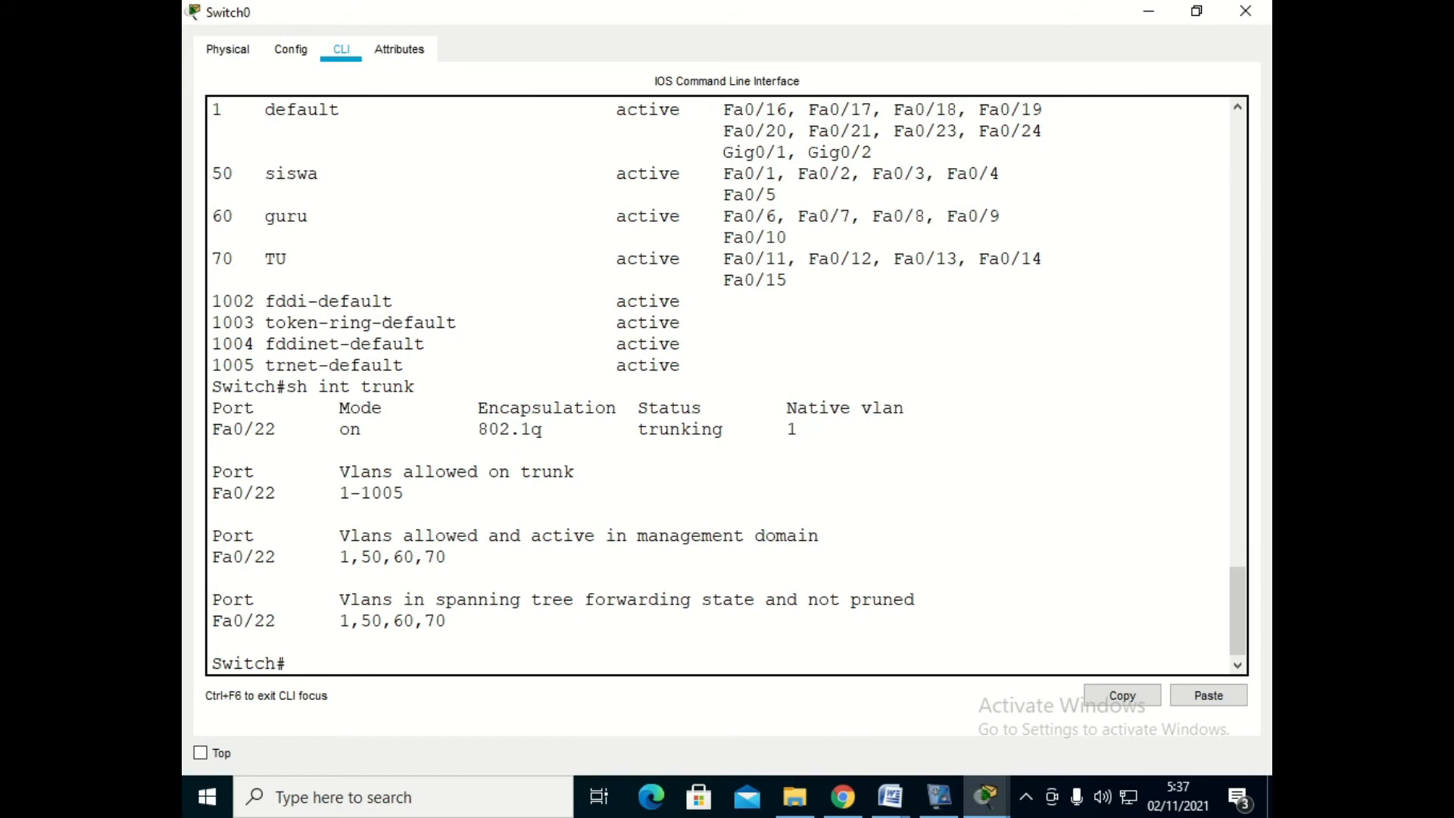
click(1147, 10)
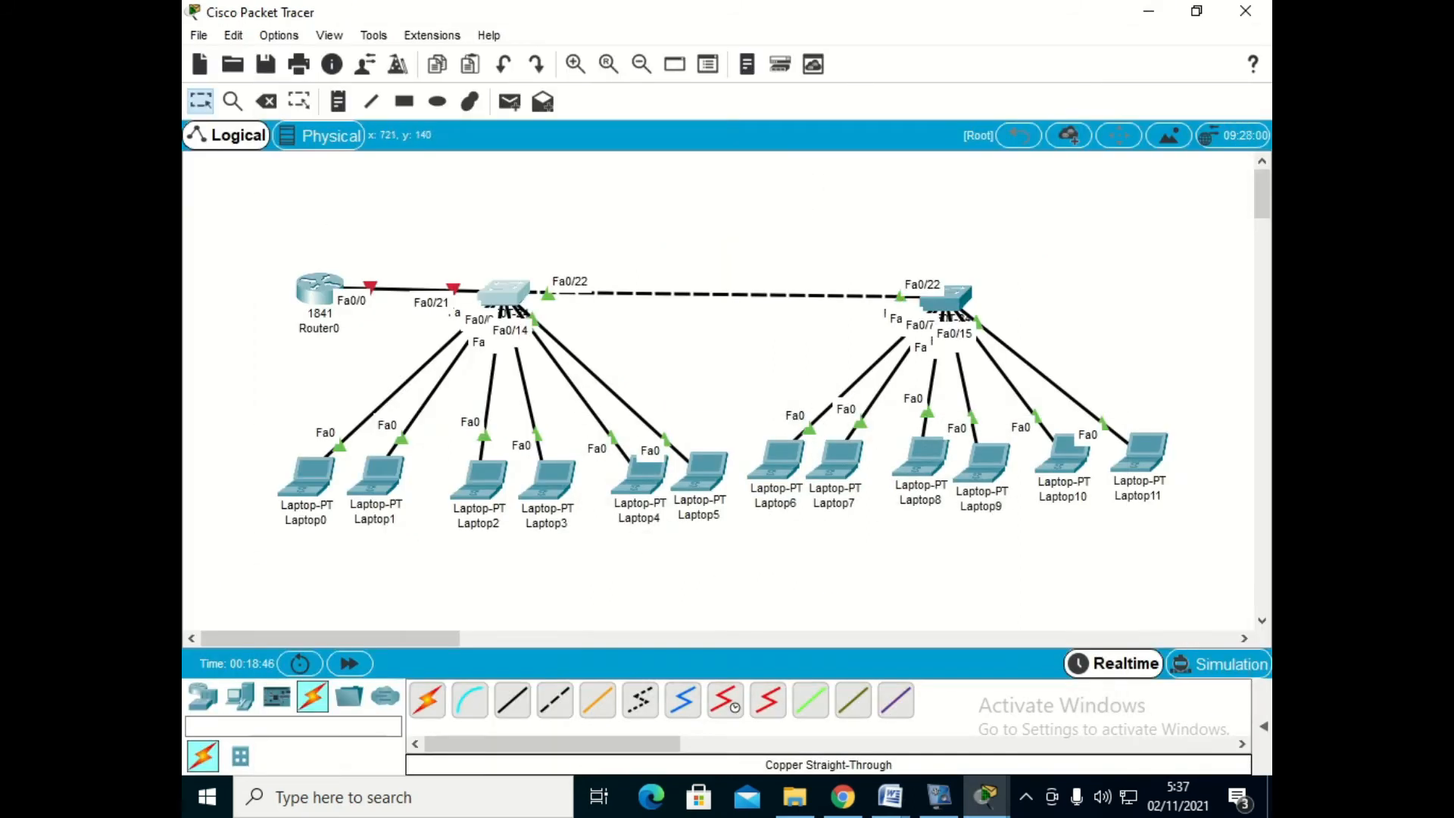
- Open the command line of Switch1 and enter global configuration mode
click(945, 297)
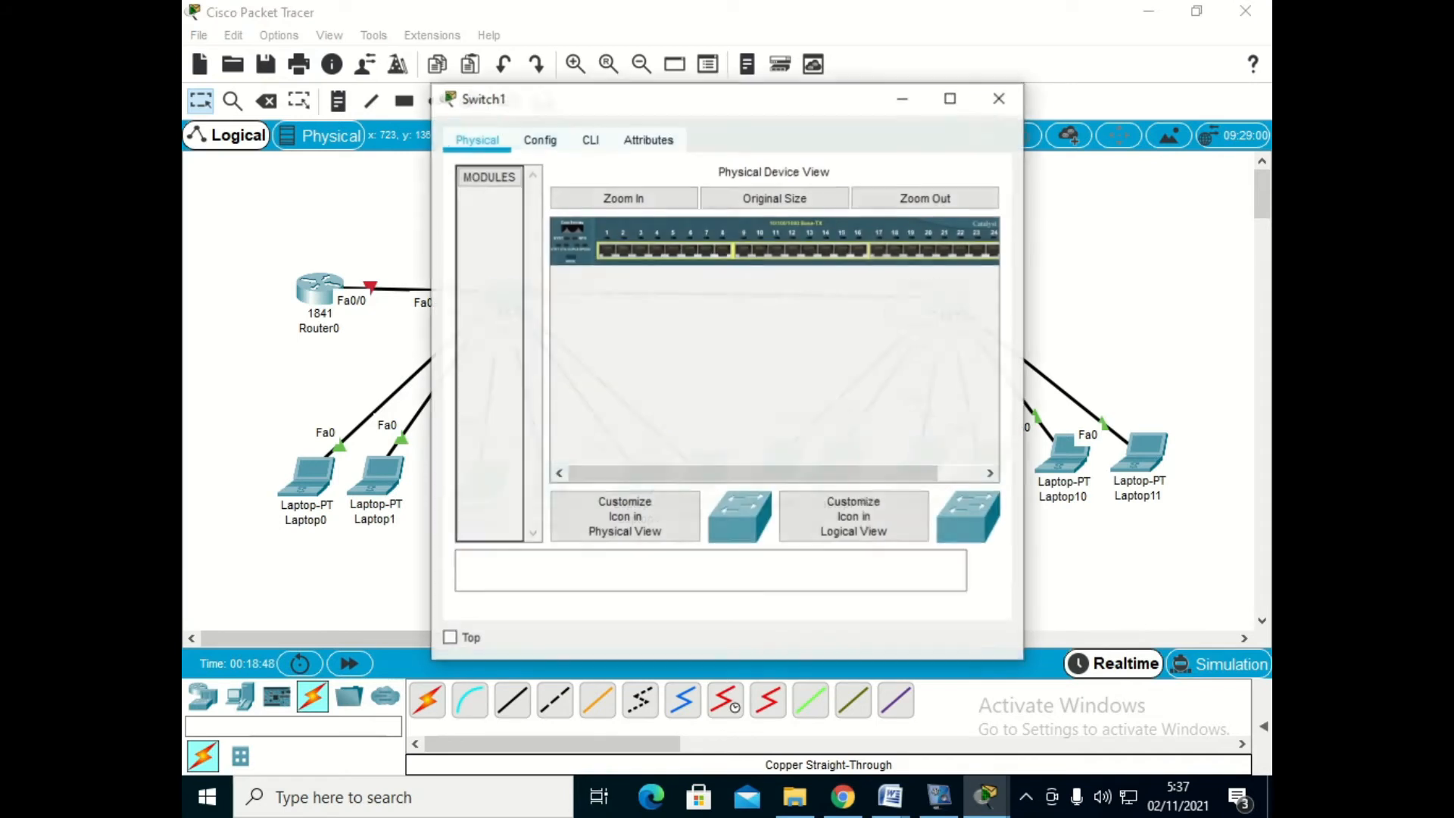
click(590, 139)
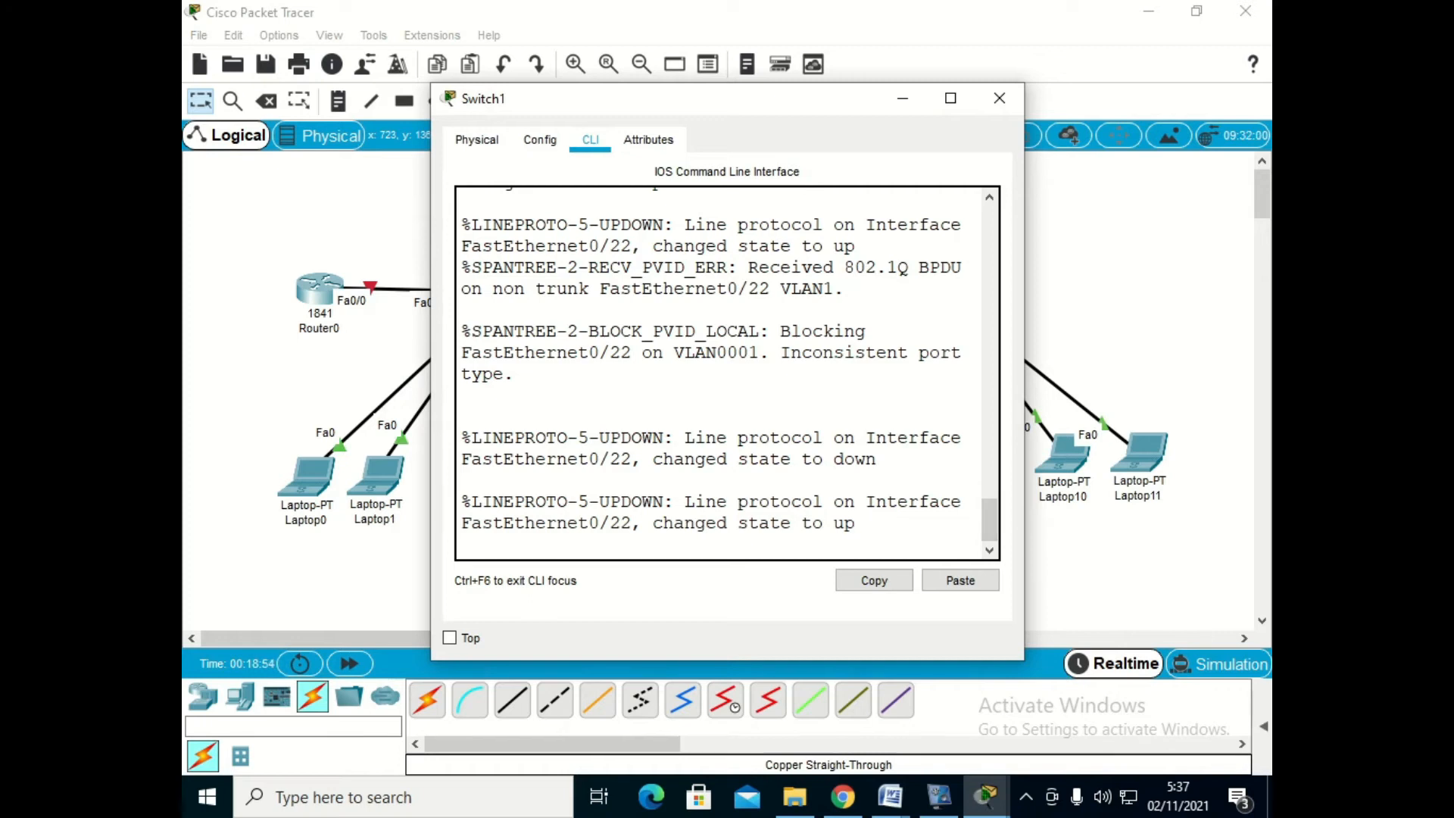
key(Return)
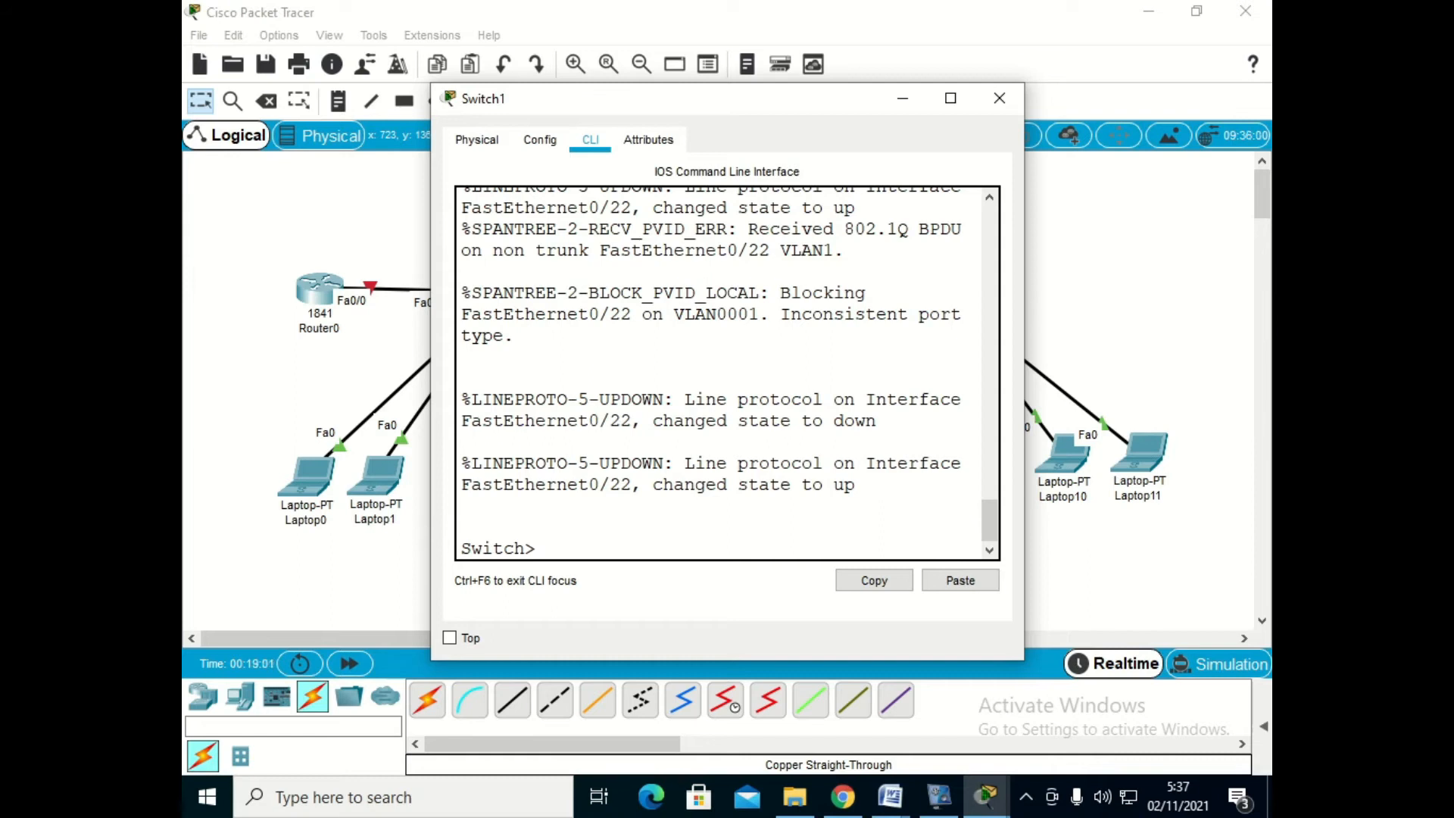
text(ena)
key(Return)
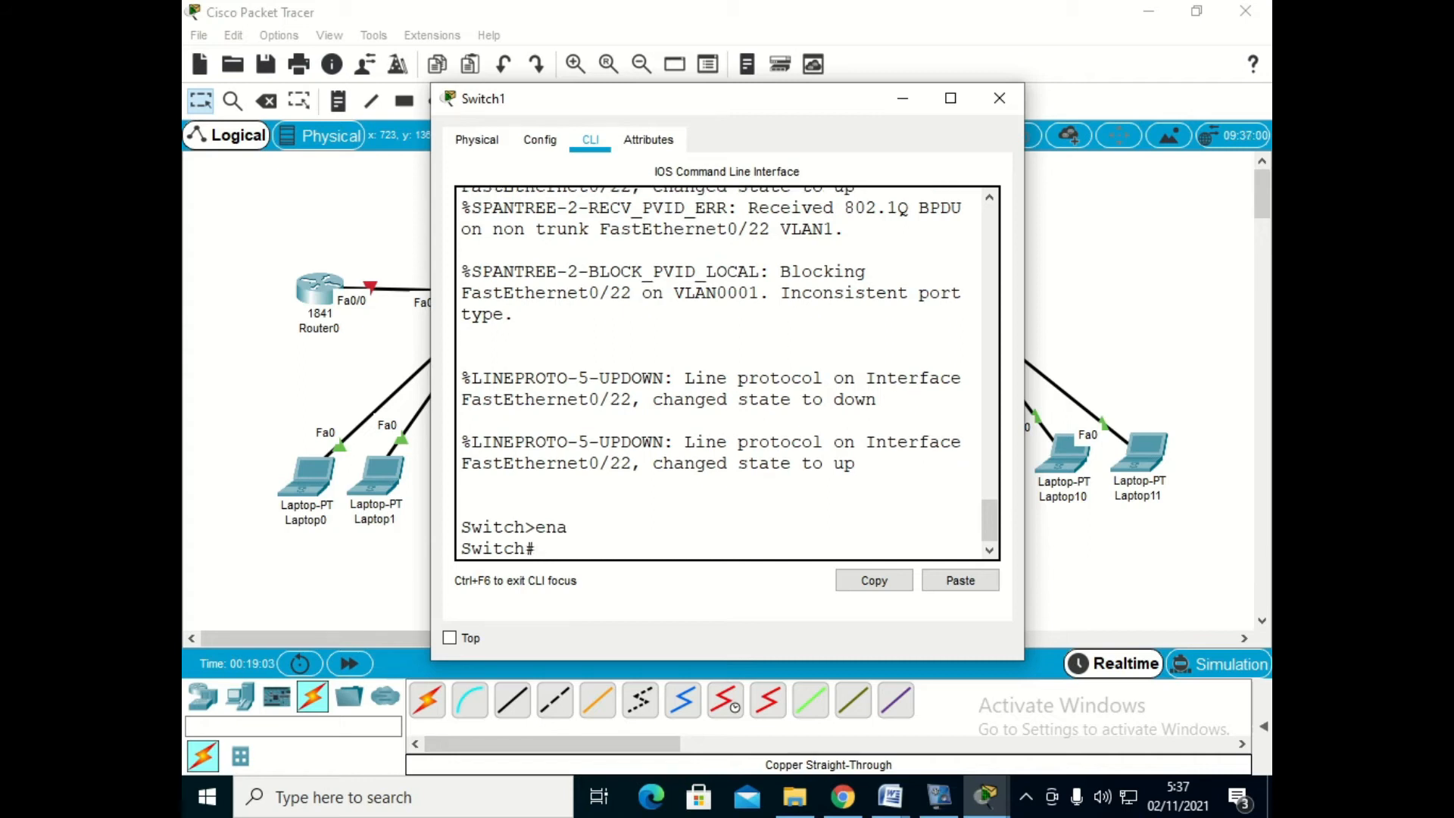
text(conf t)
key(Return)
- Create VLAN 50 named siswa on Switch1 and exit the VLAN configuration
text(vlan 10)
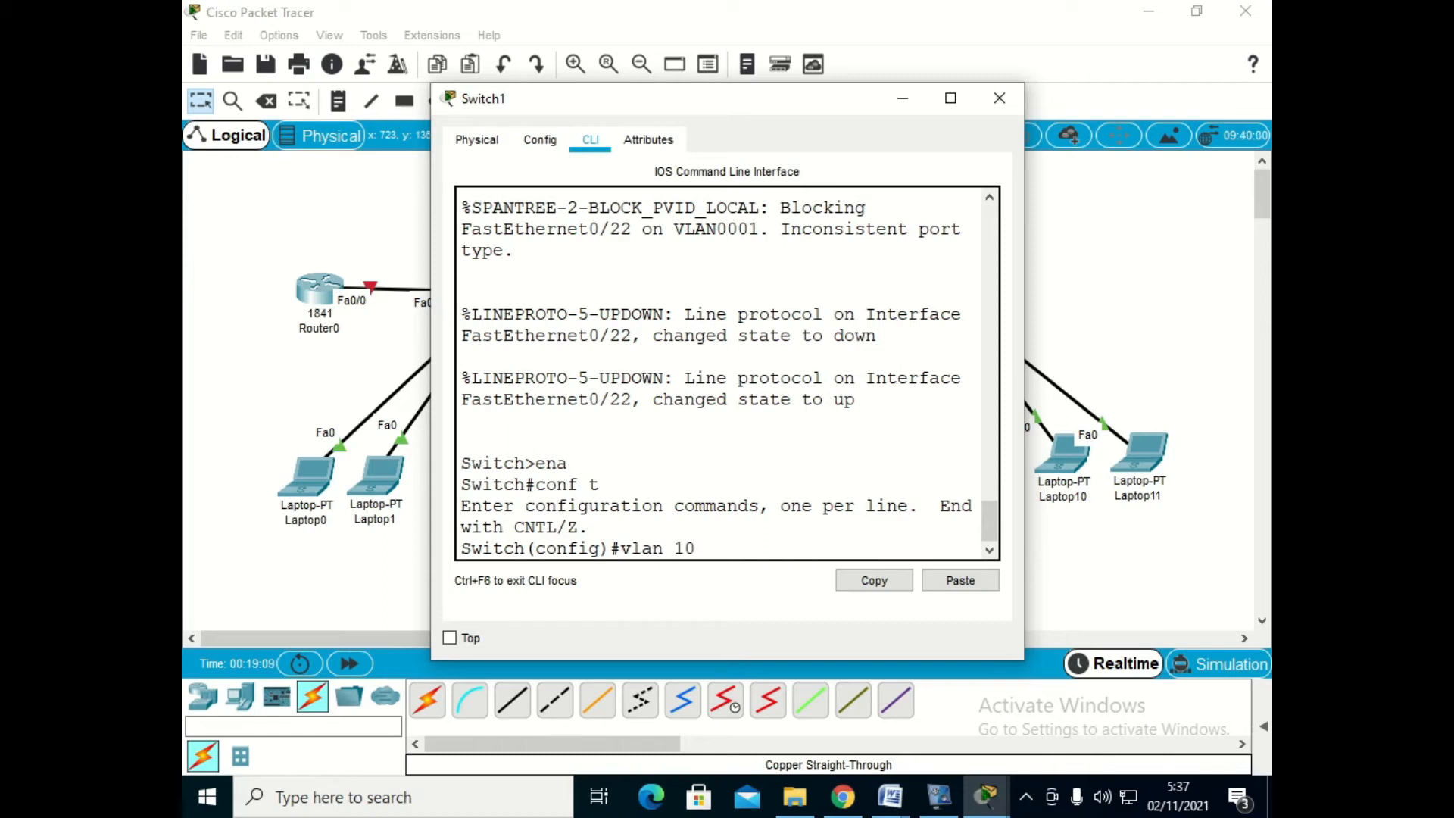
key(BackSpace)
text(50)
key(Return)
text(name siswa)
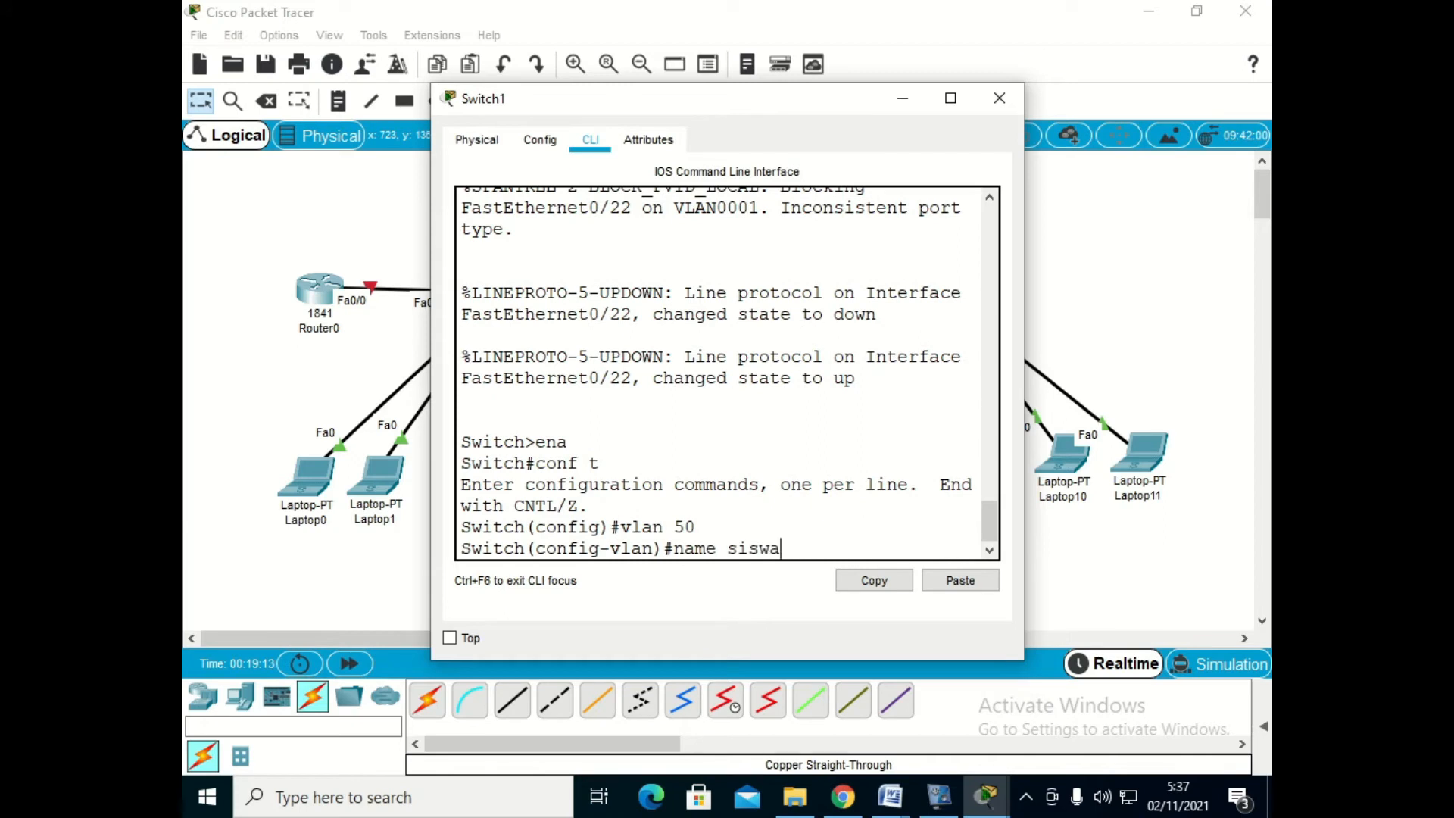
key(Return)
text(exit)
key(Return)
- Create VLAN 60 named guru on Switch1 and exit the VLAN configuration
text(vlan 60)
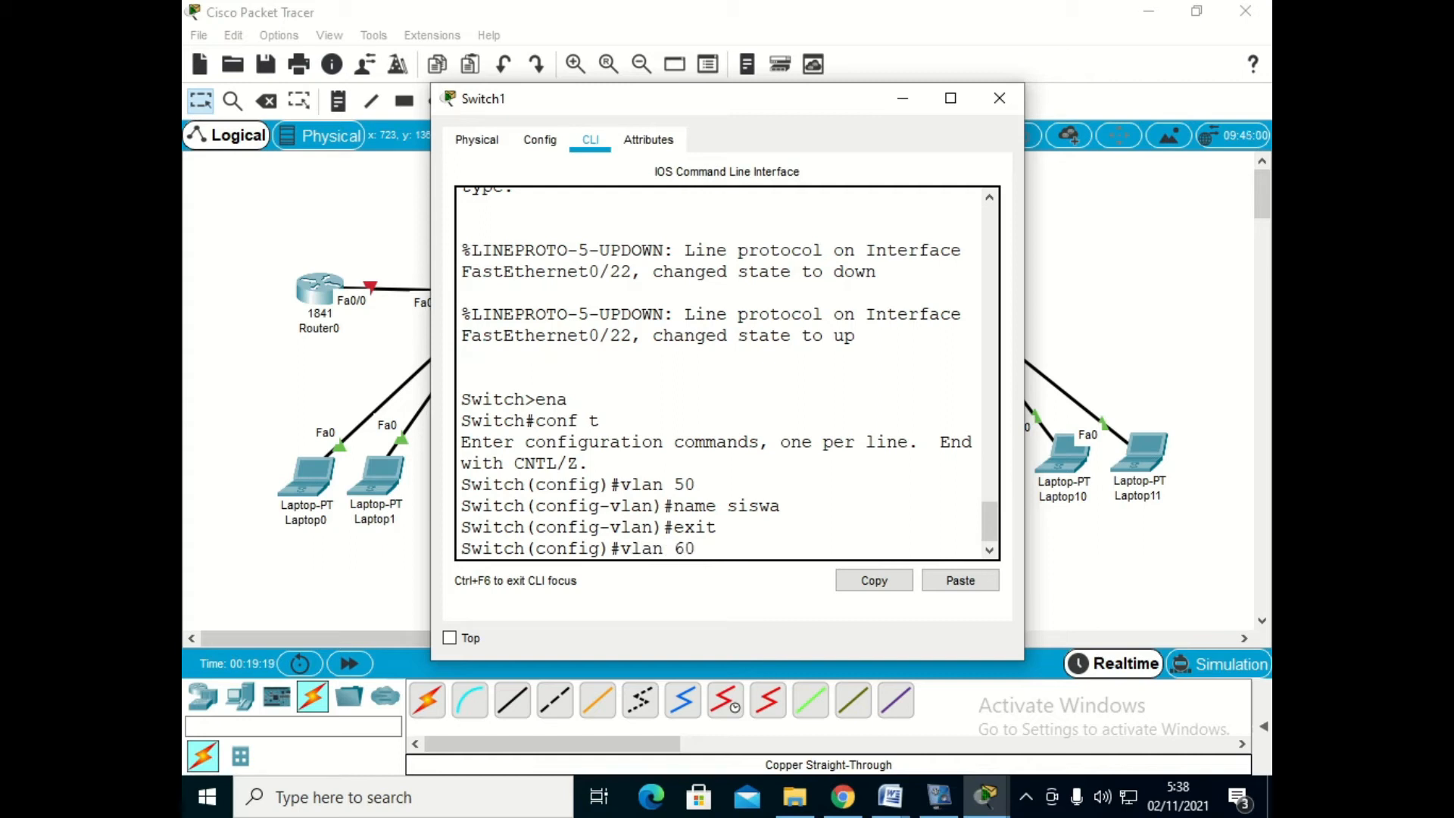
key(Return)
text(name guru)
key(Return)
text(exit)
key(Return)
- Create VLAN 70 named TU on Switch1 and exit the VLAN configuration
text(vlan 70)
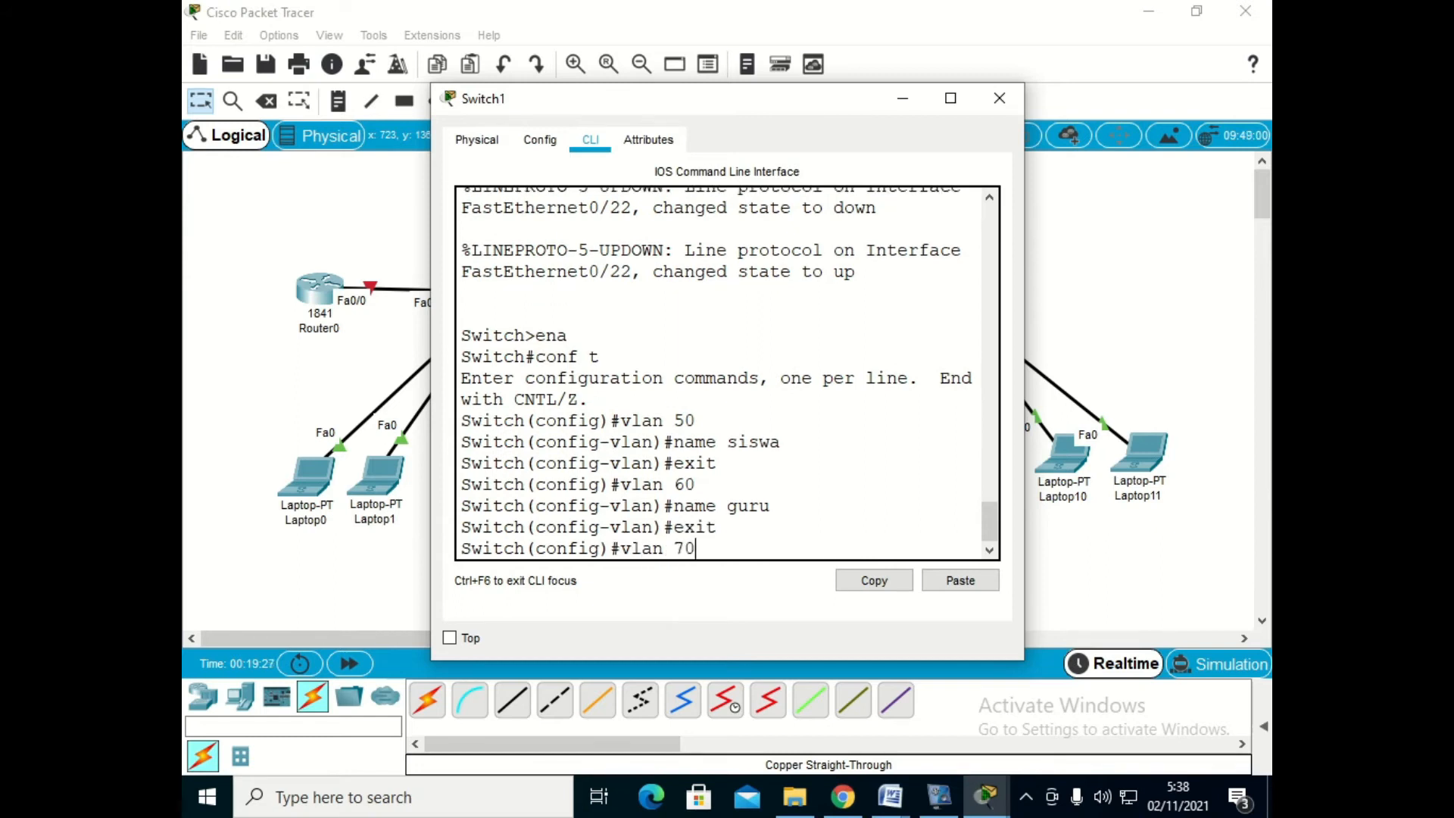
key(Return)
text(name TU)
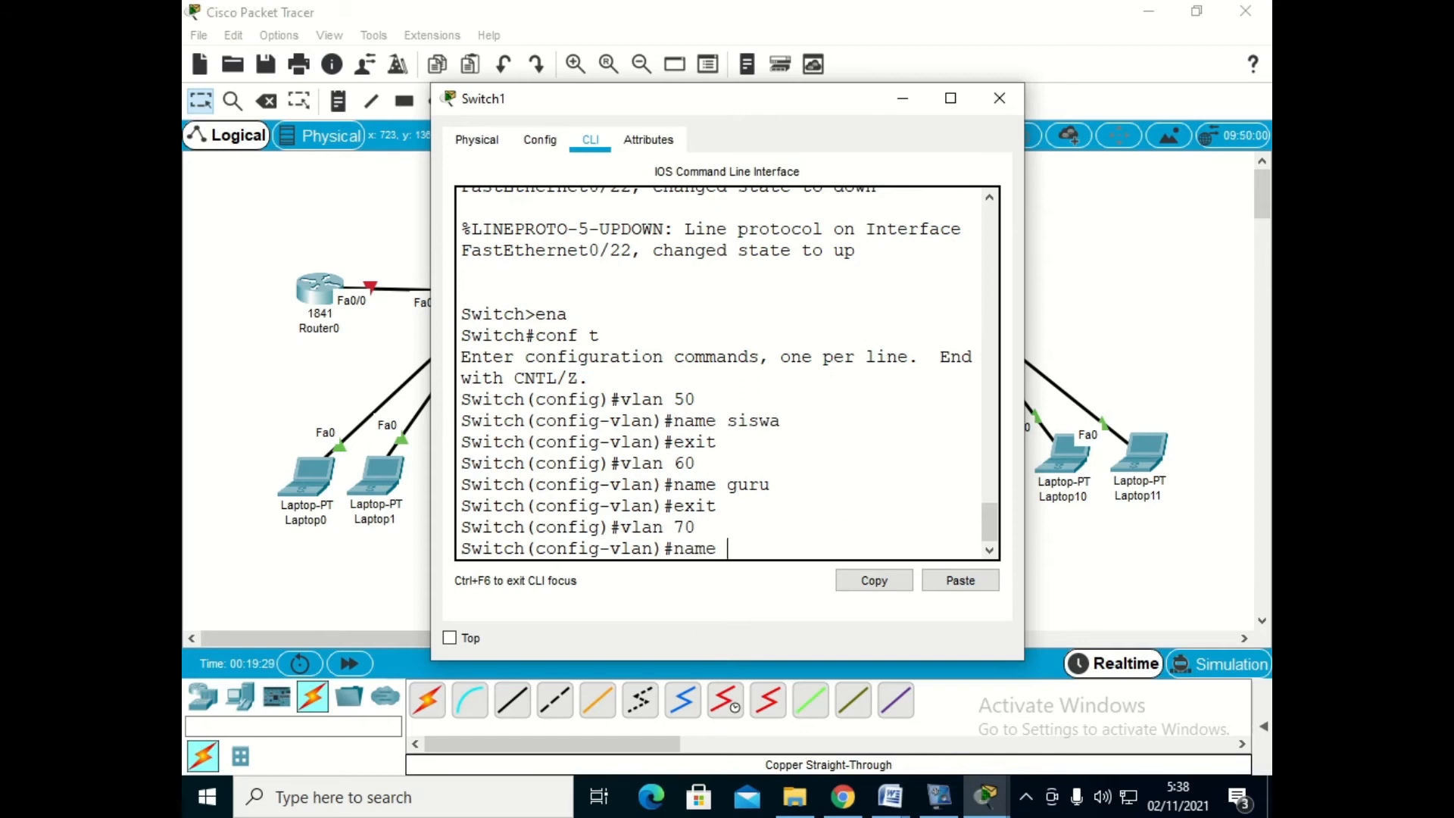
key(Return)
text(e)
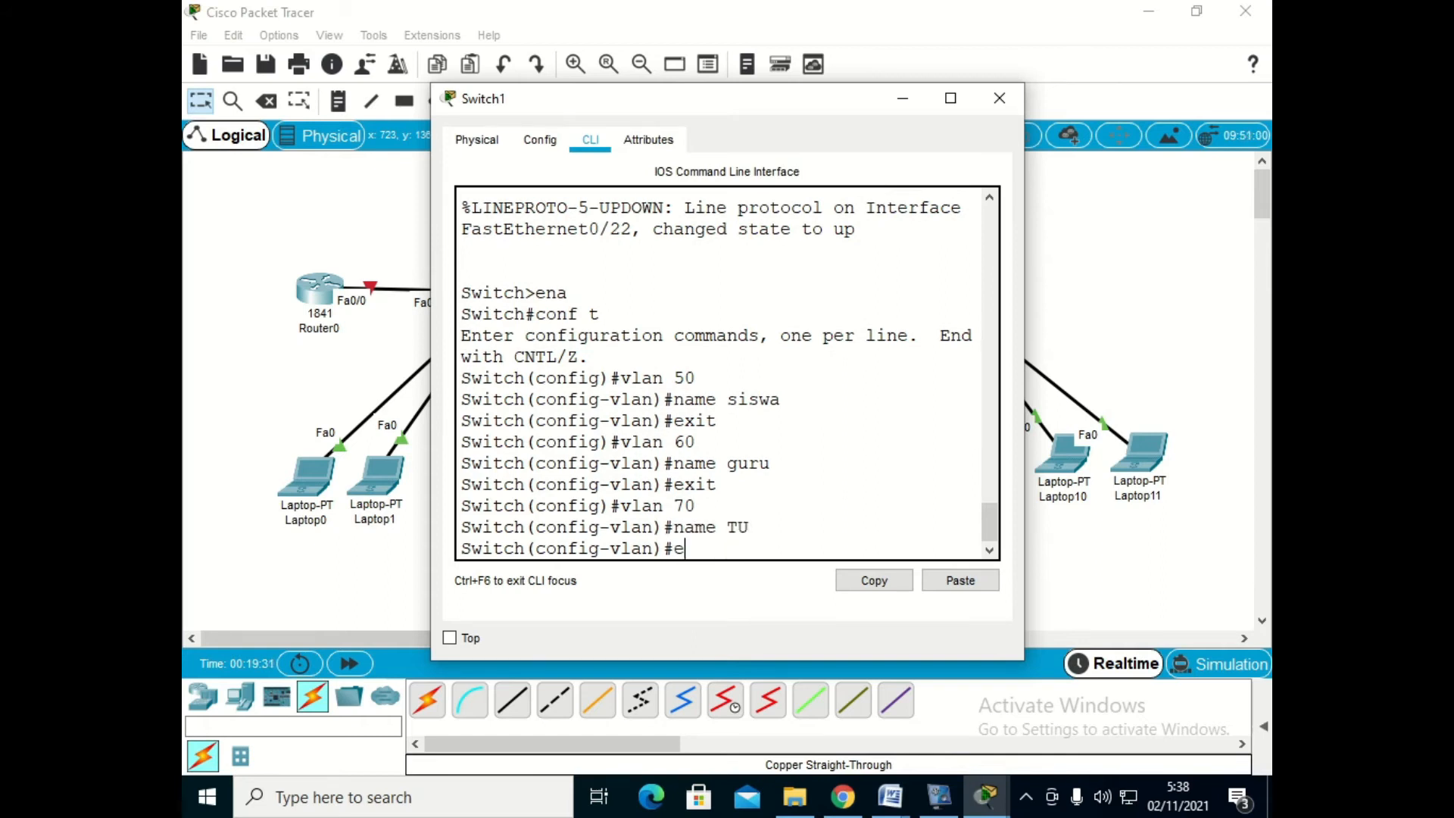
text(xit)
key(Return)
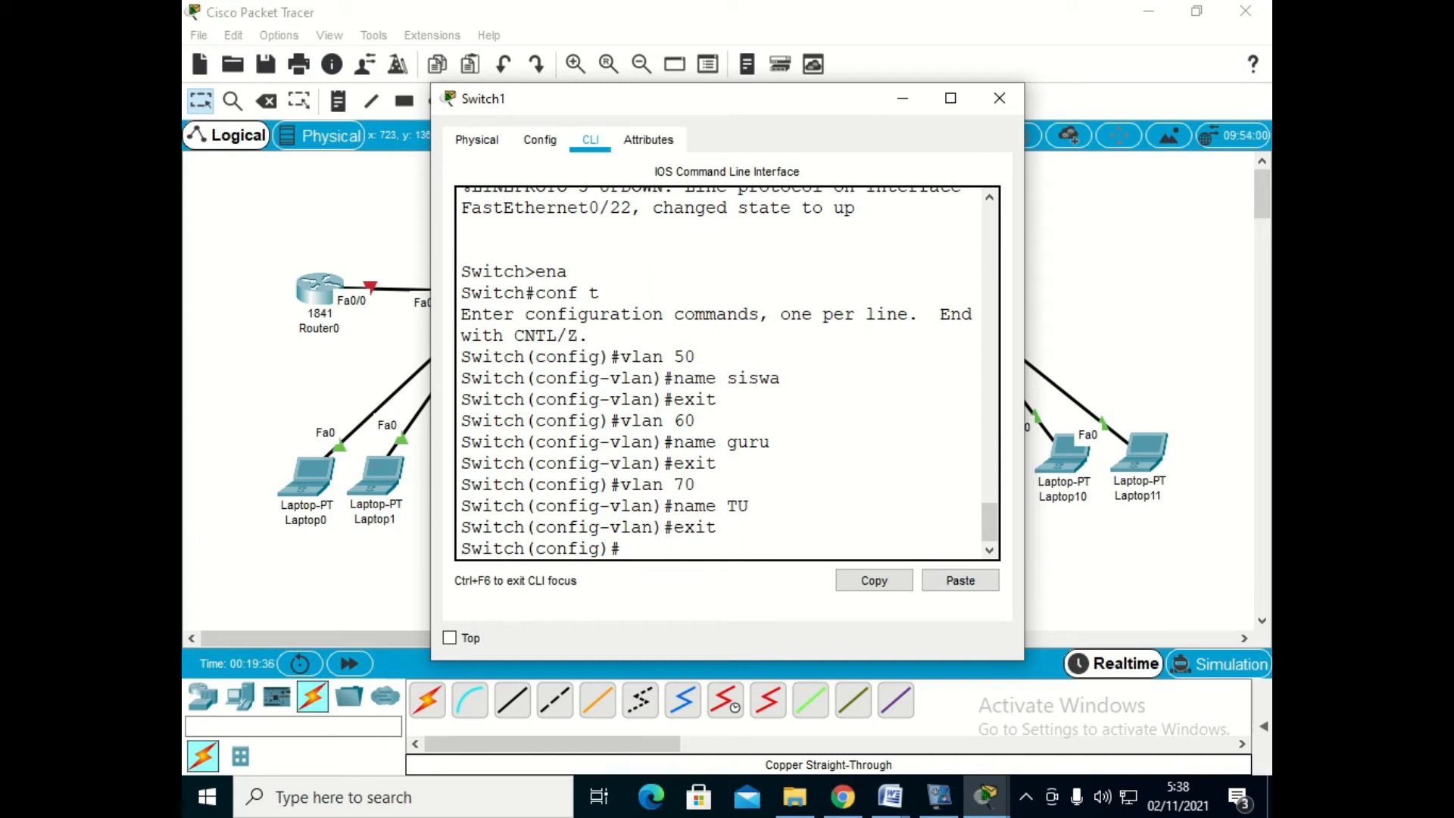
- Set Switch1's interface range fa0/1-5 to access mode in VLAN 50 and exit the range configuration
text(int range fa0/1)
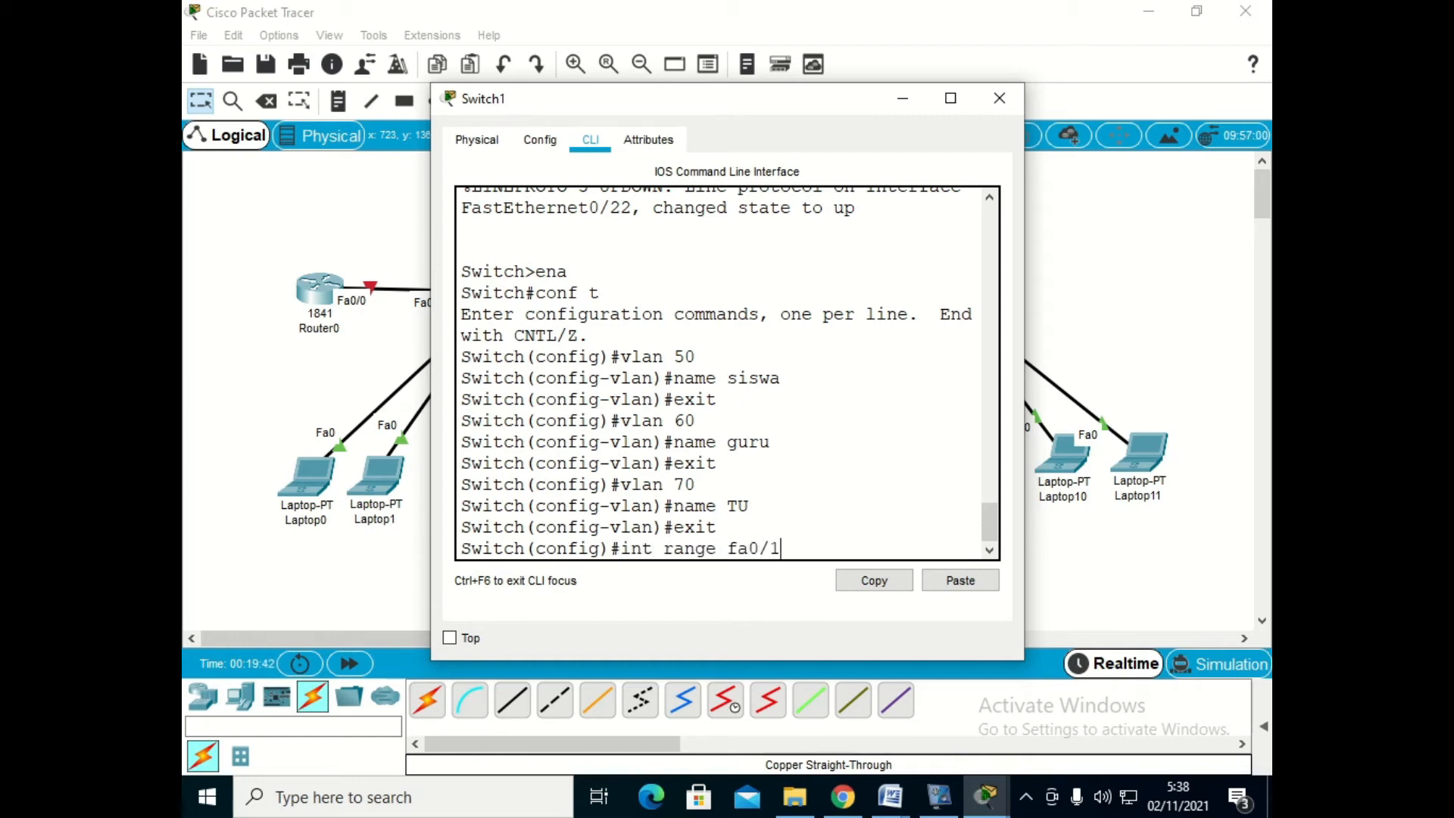
text(-5)
key(Return)
text(sw mode acc)
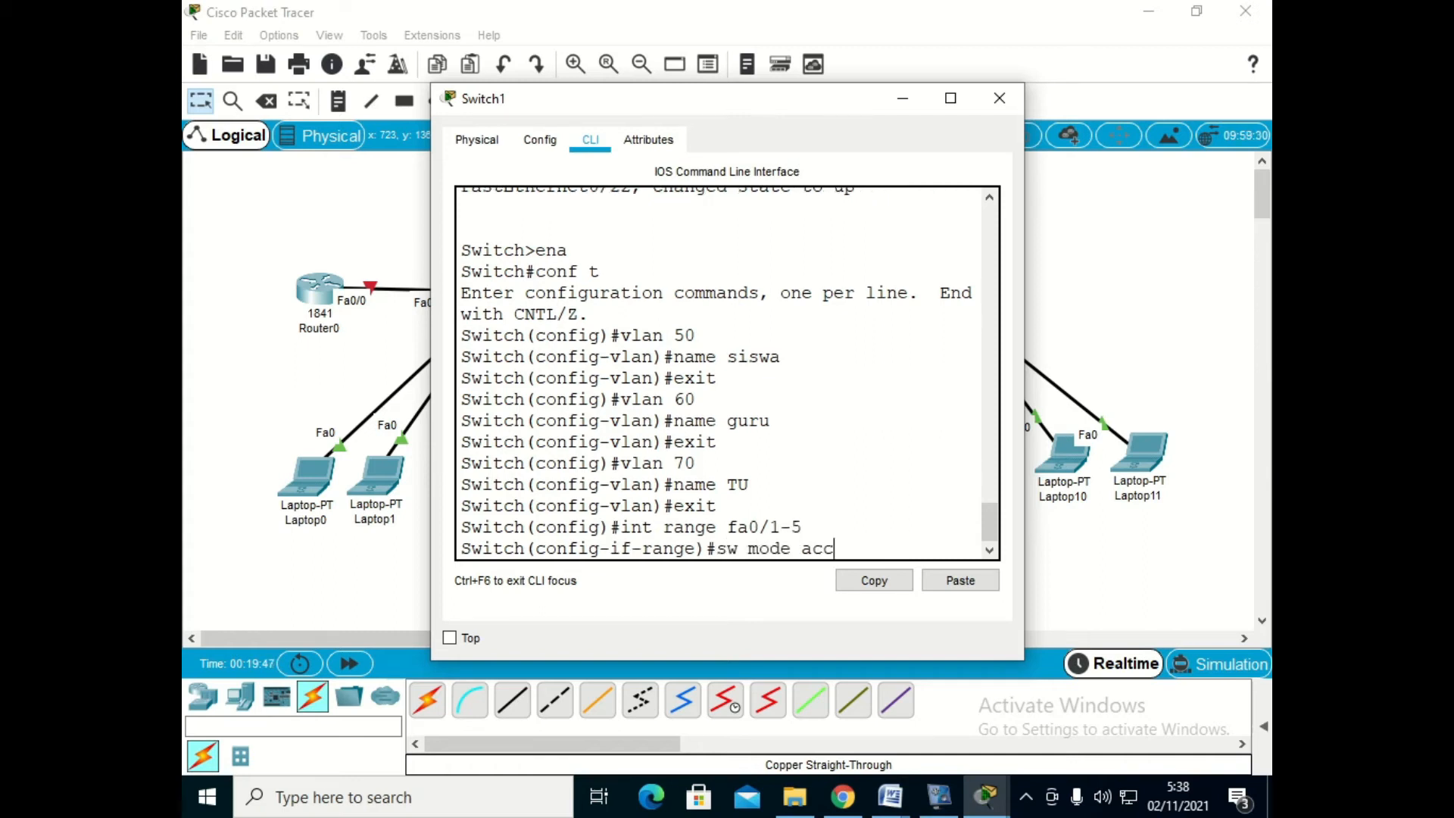
key(Return)
text(sw)
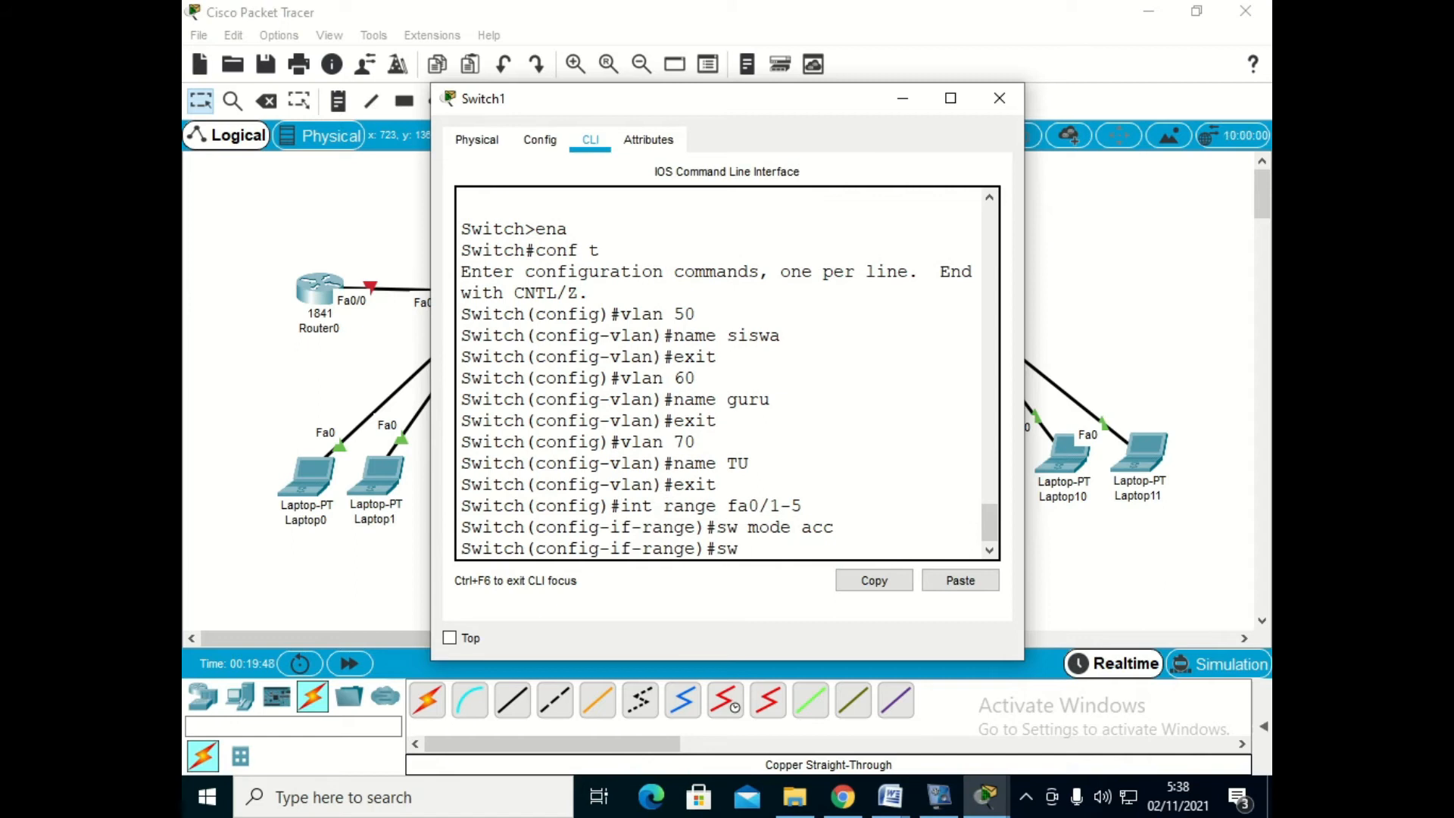
text( acc vlan 50)
key(Return)
text(exit)
key(Return)
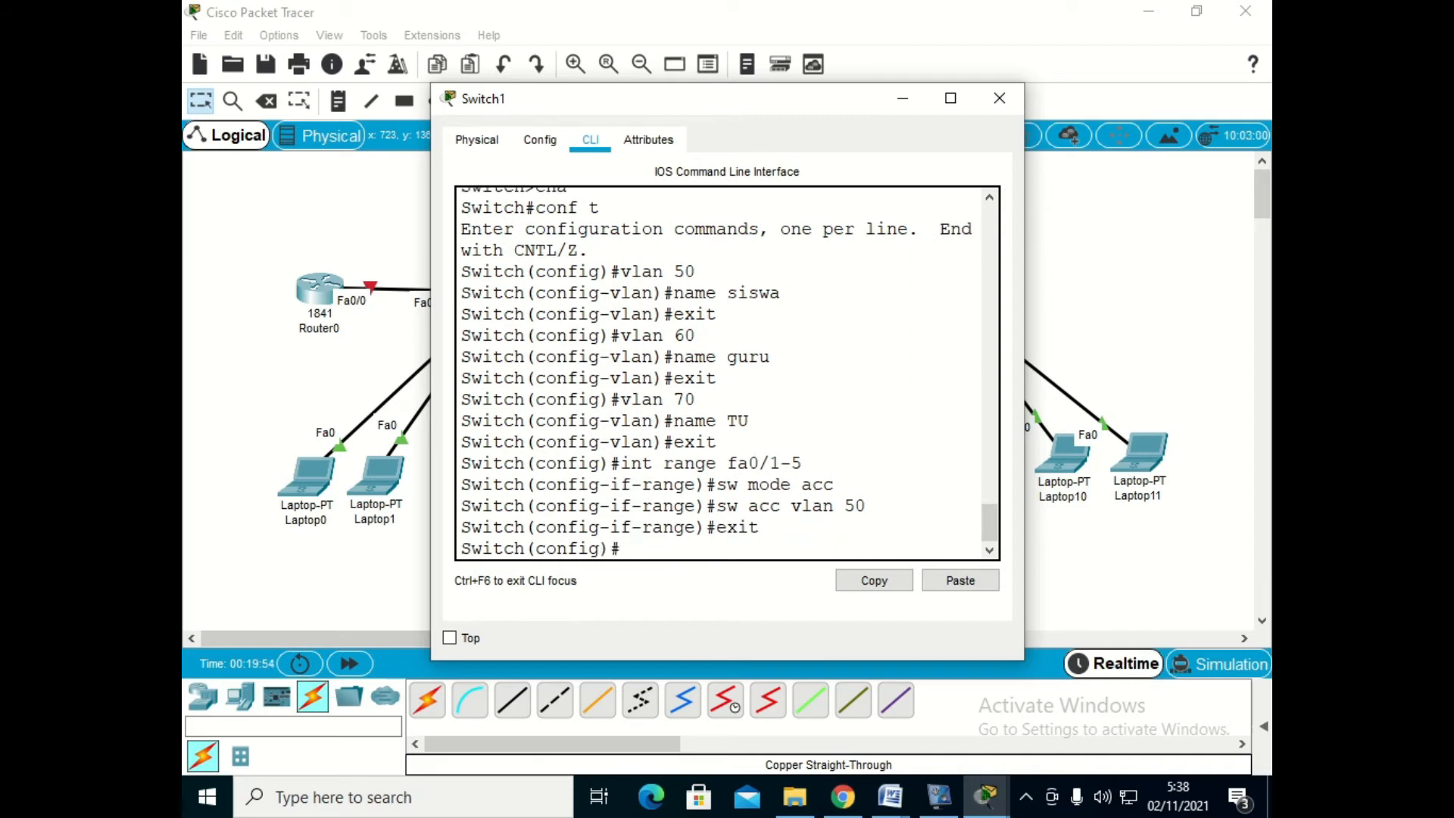
- Set Switch1's interface range fa0/6-10 to access mode in VLAN 60 and exit the range configuration
text(int range fa0/6-10)
key(Return)
text(sw mode acc)
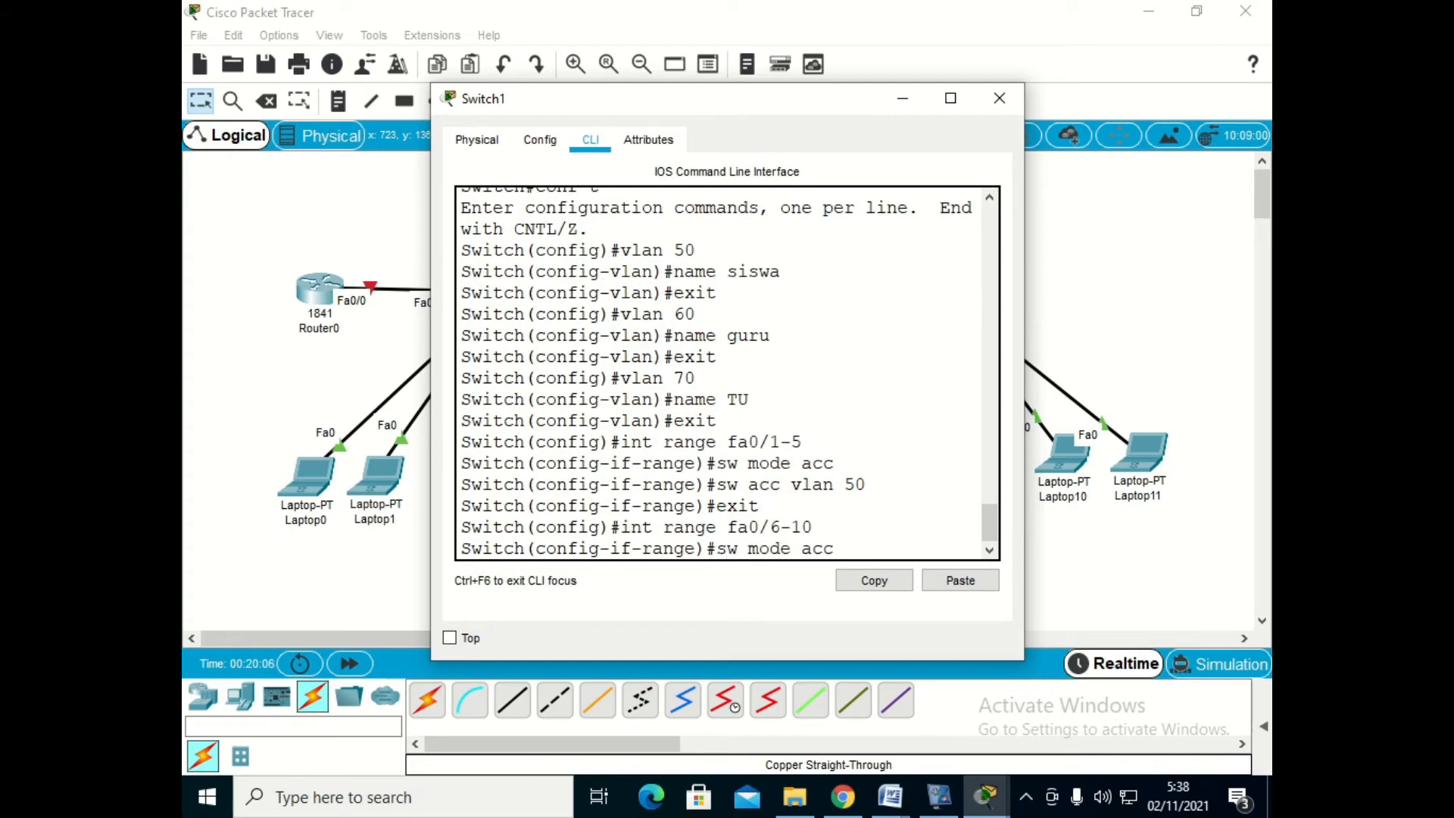
key(Return)
text(s)
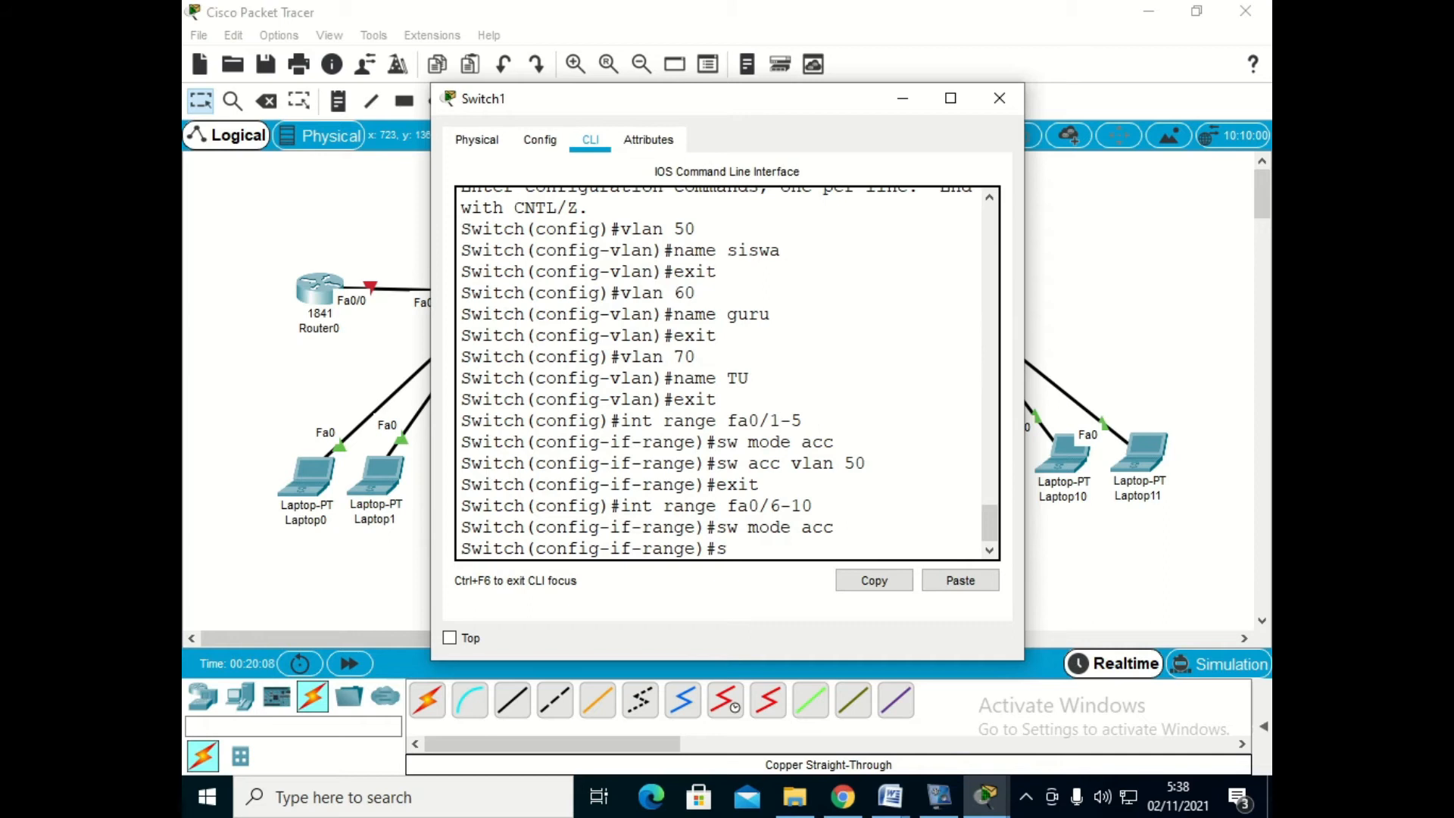
text(w acc v)
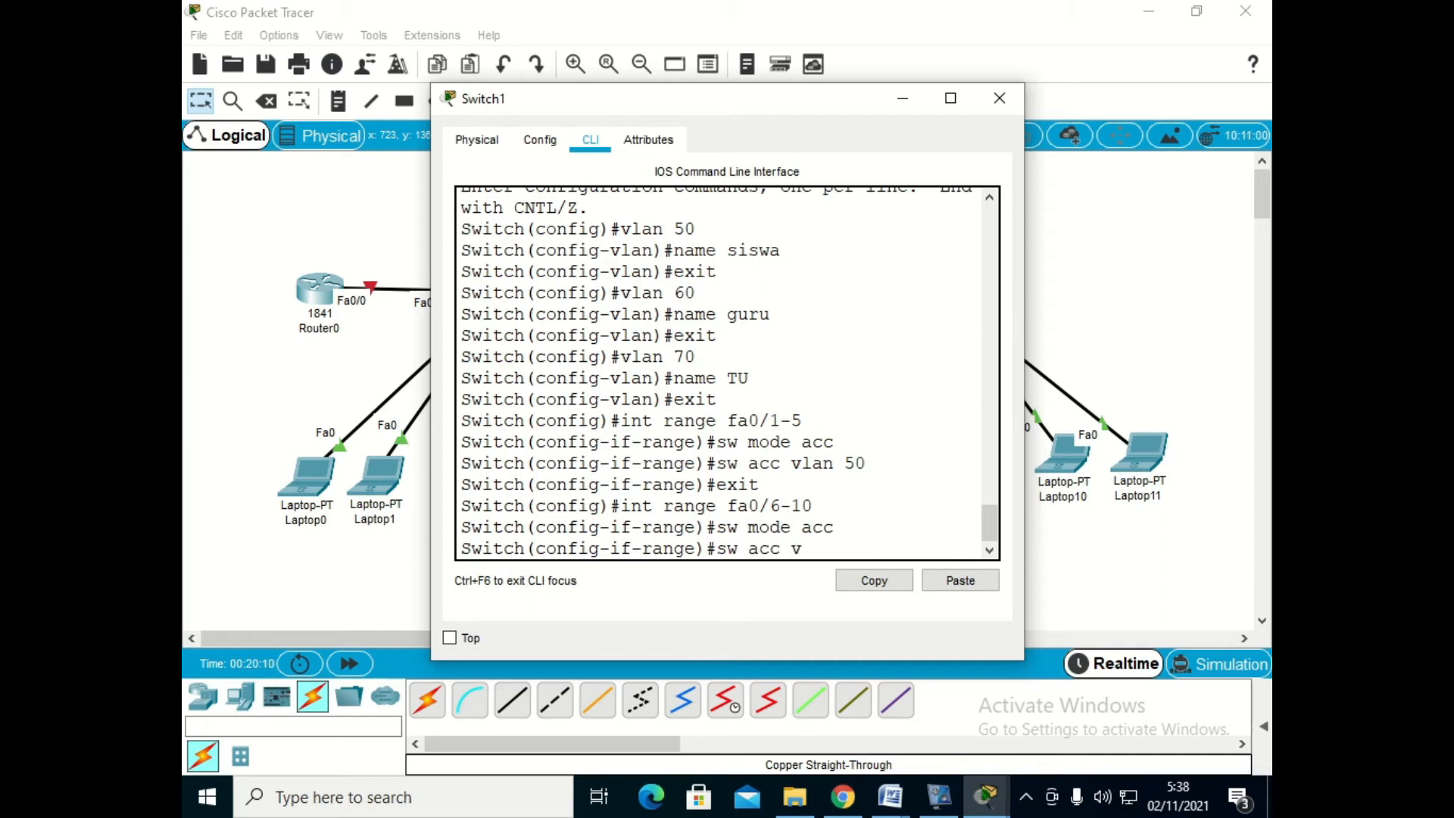
text(lan 60)
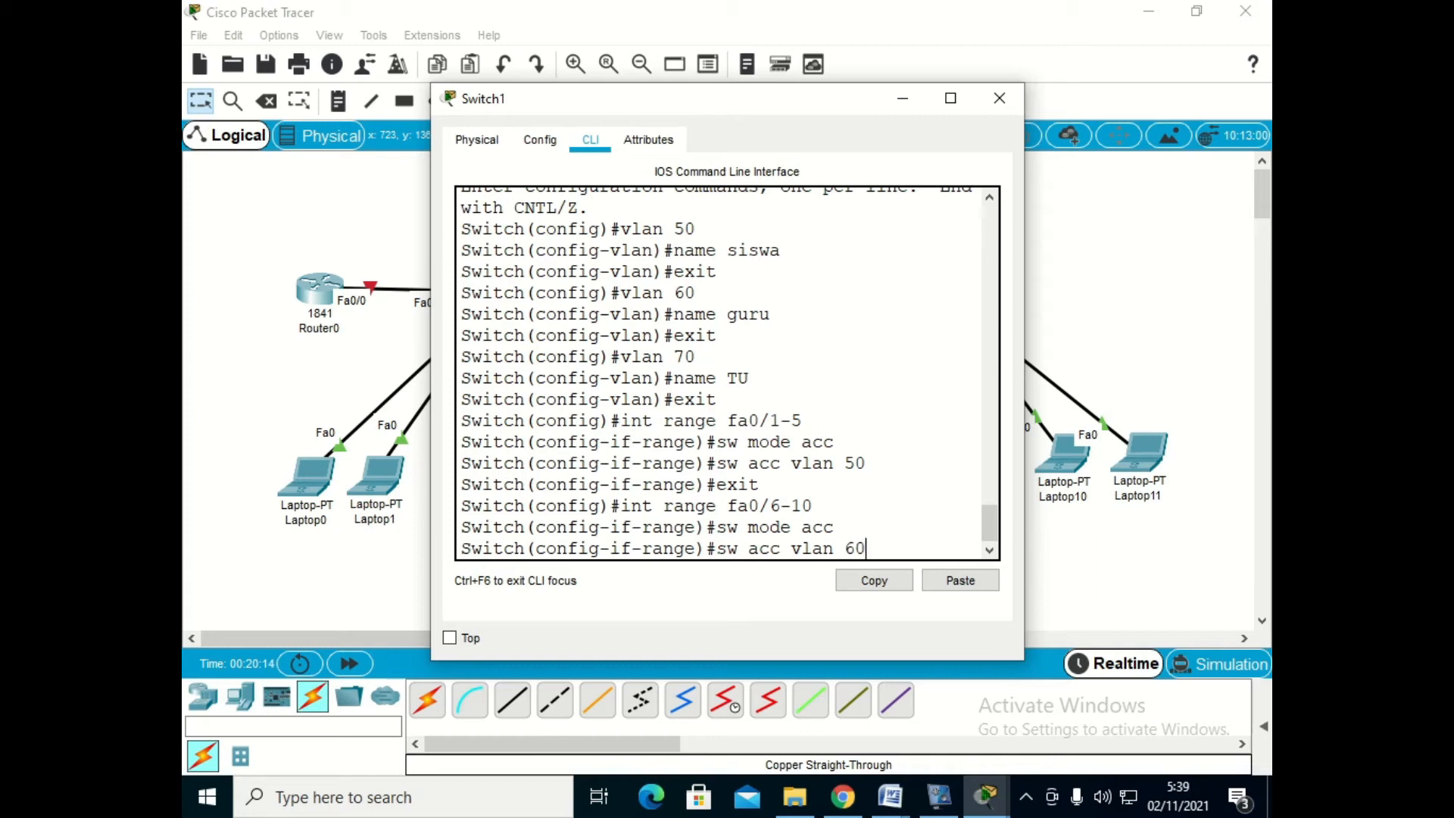
key(Return)
text(exit)
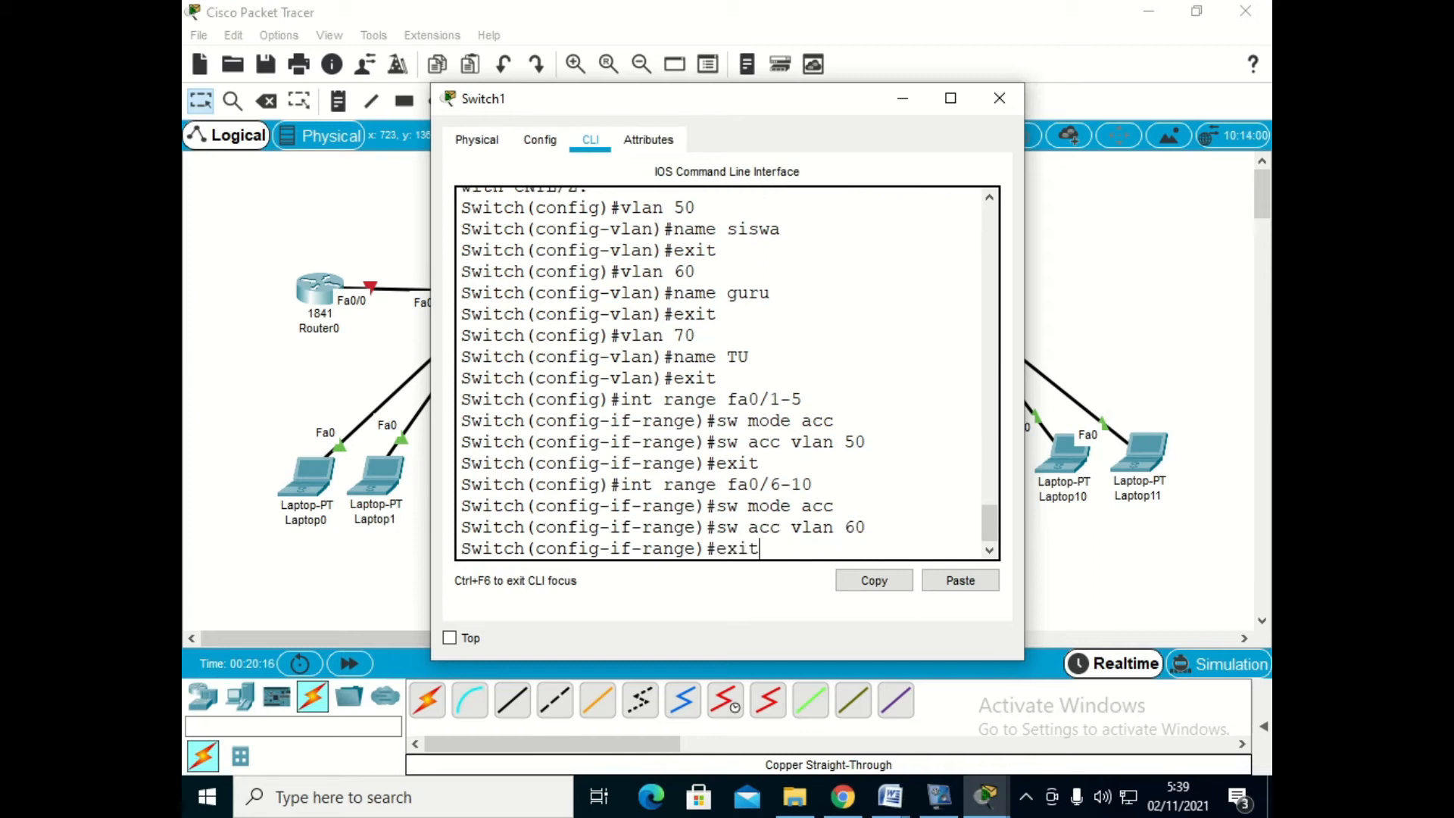
key(Return)
- Set Switch1's interface range fa0/11-15 to access mode in VLAN 70 and exit the range configuration
text(int r)
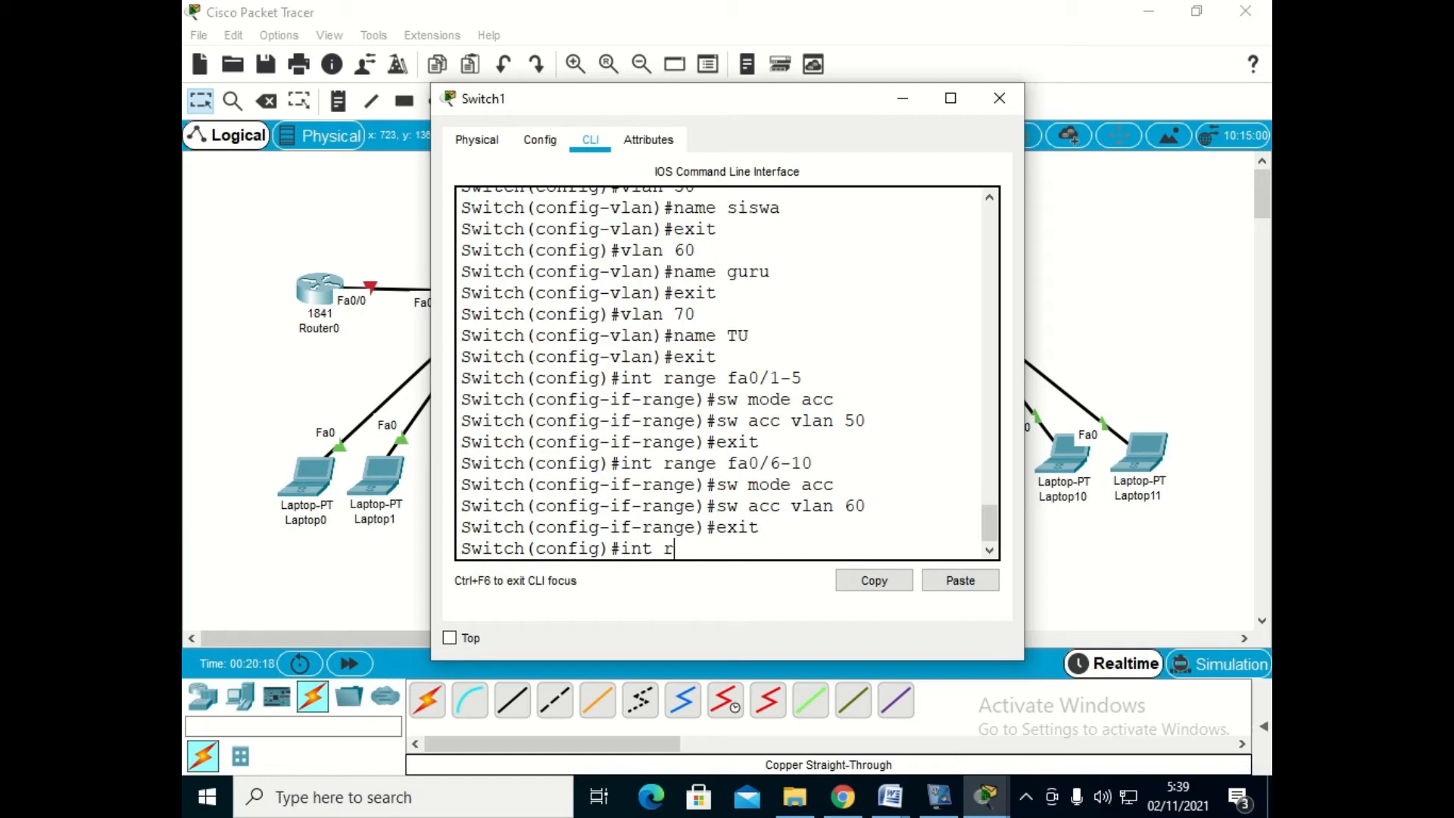
text(ange fa0/11-15)
key(Return)
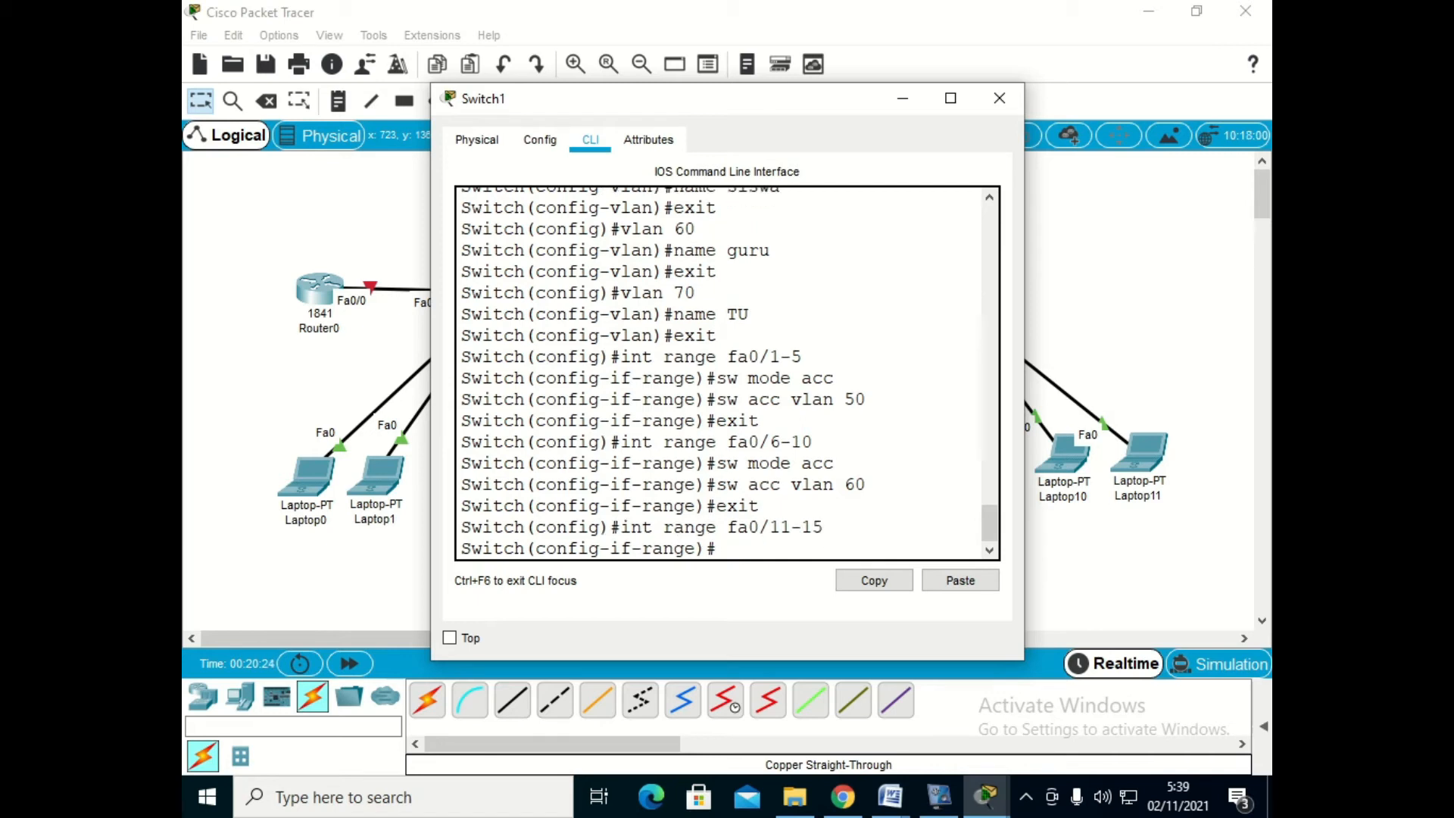
text(sw mode acc)
key(Return)
text(s)
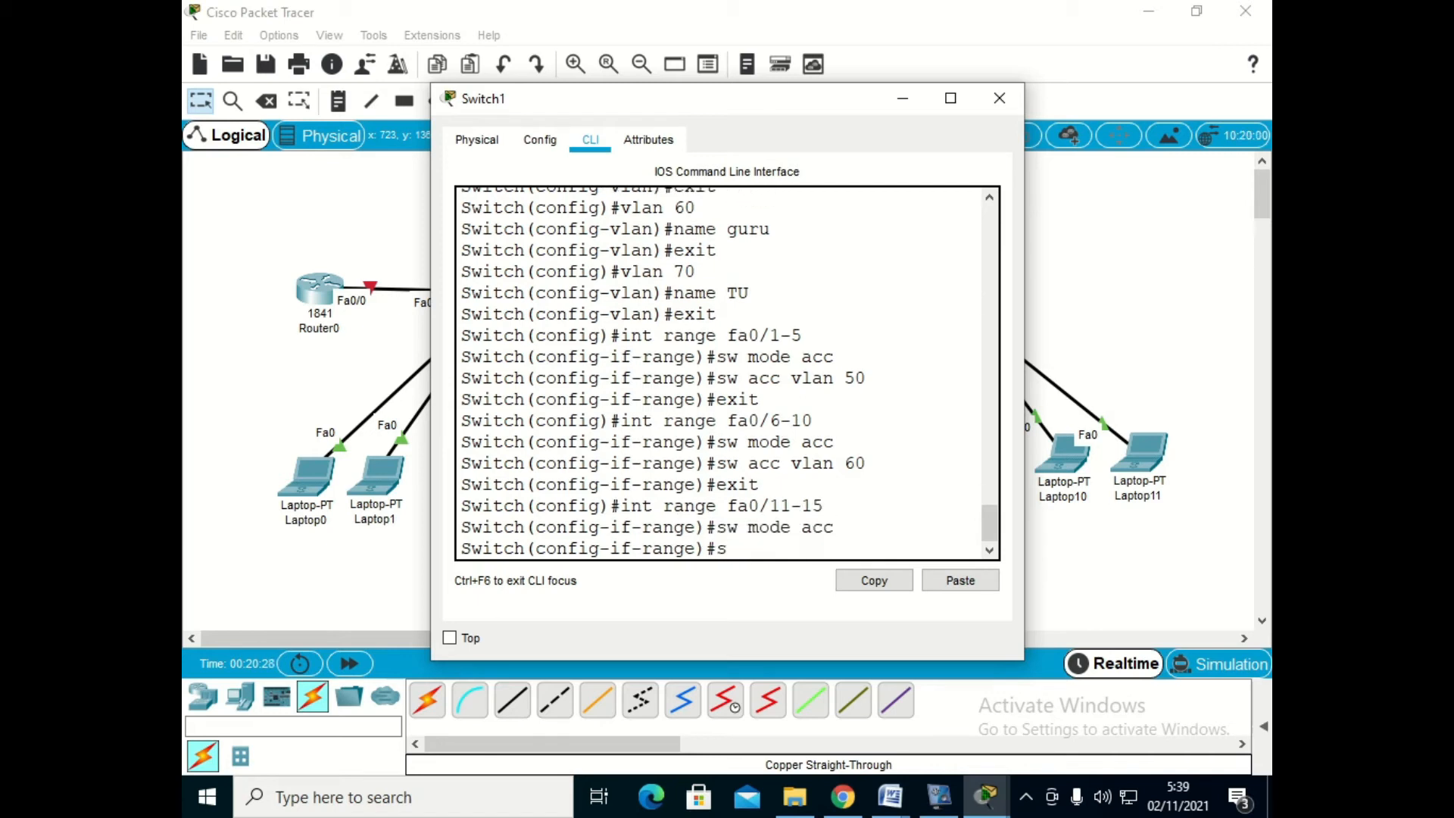
text(w acc vlan 70)
key(Return)
text(exit)
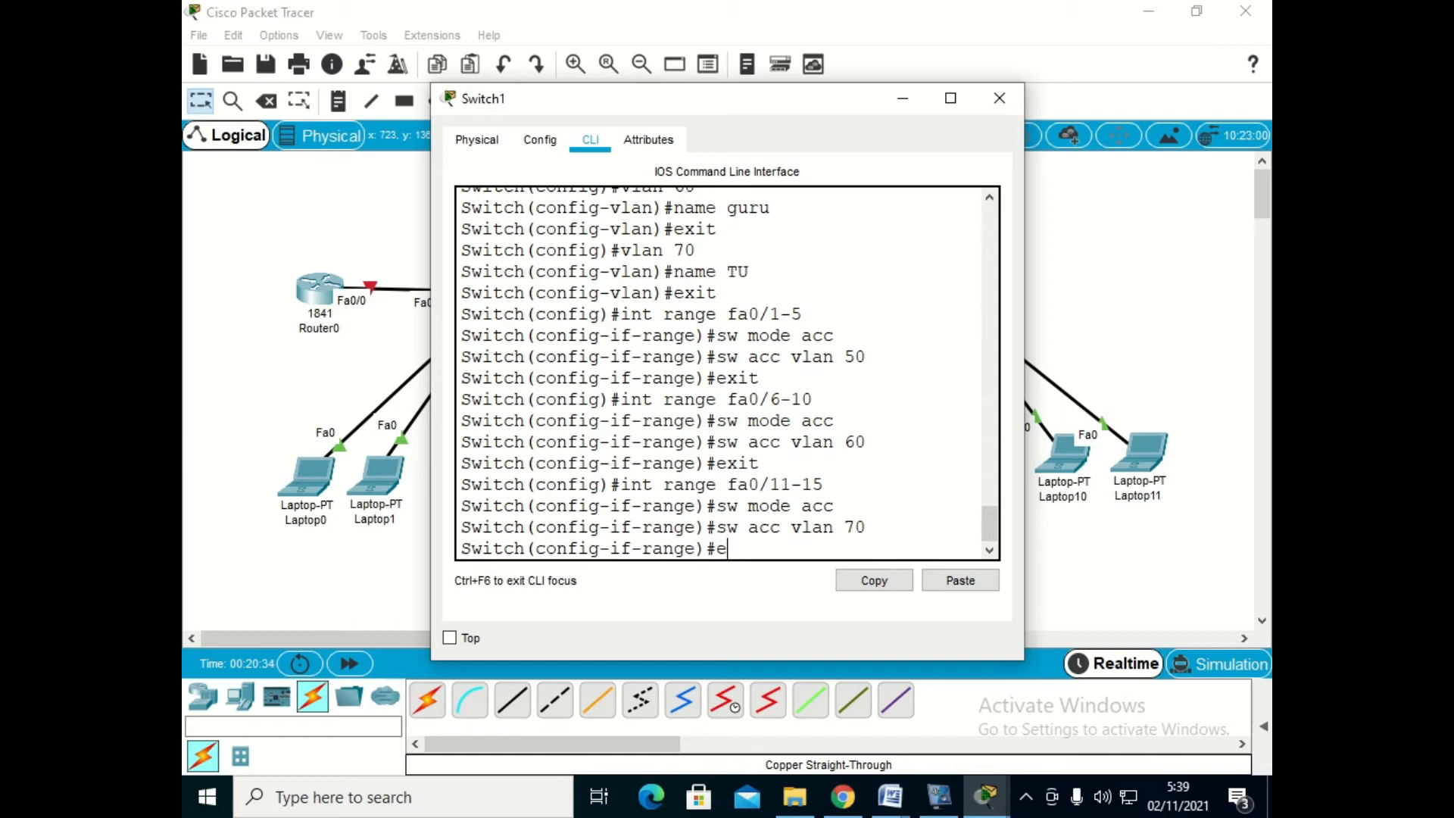
key(Return)
- Leave Switch1's global configuration mode and show the VLAN brief in a maximized window to check the ports of VLANs 50, 60 and 70
text(exit)
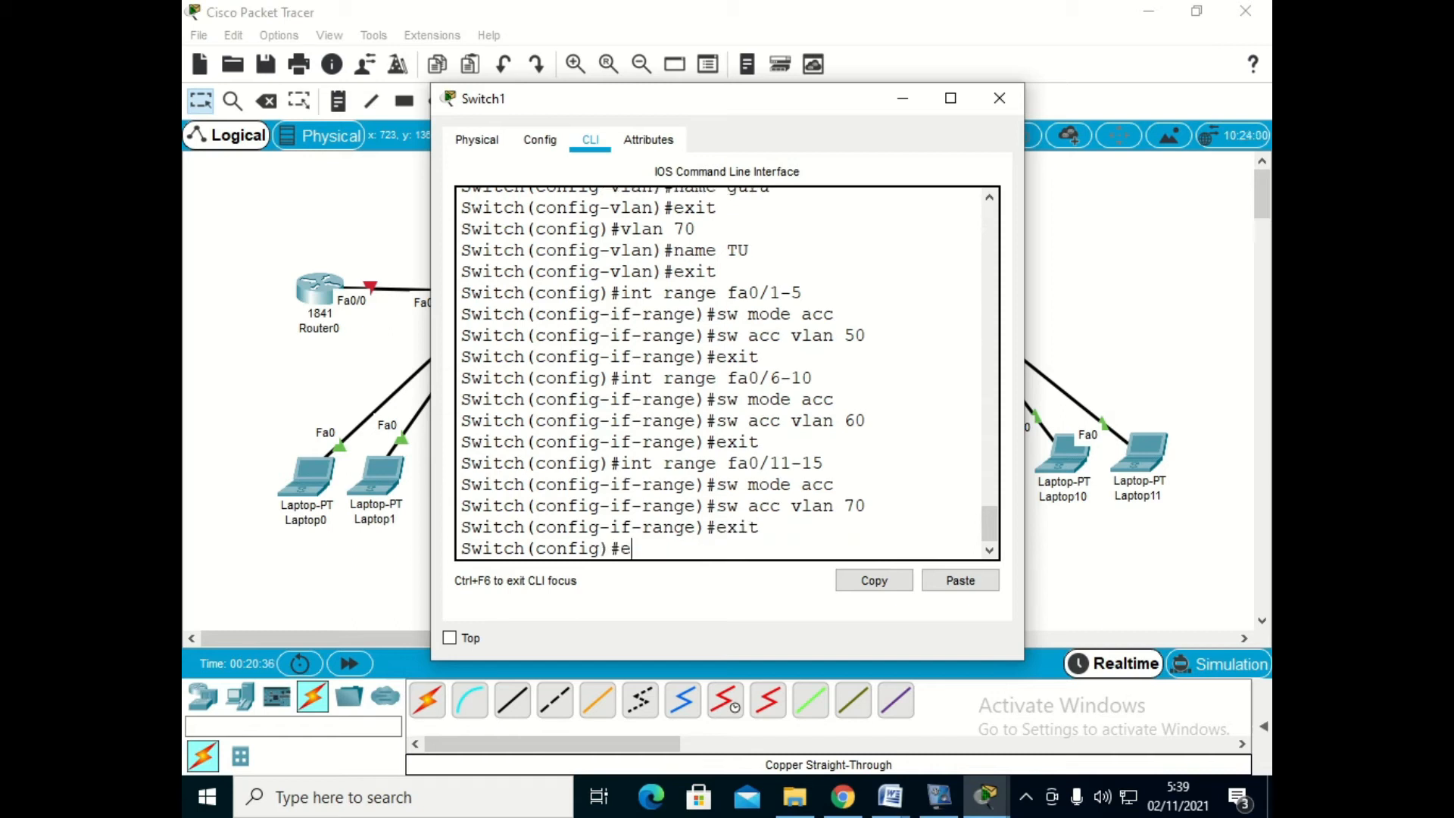
key(Return)
key(Return)
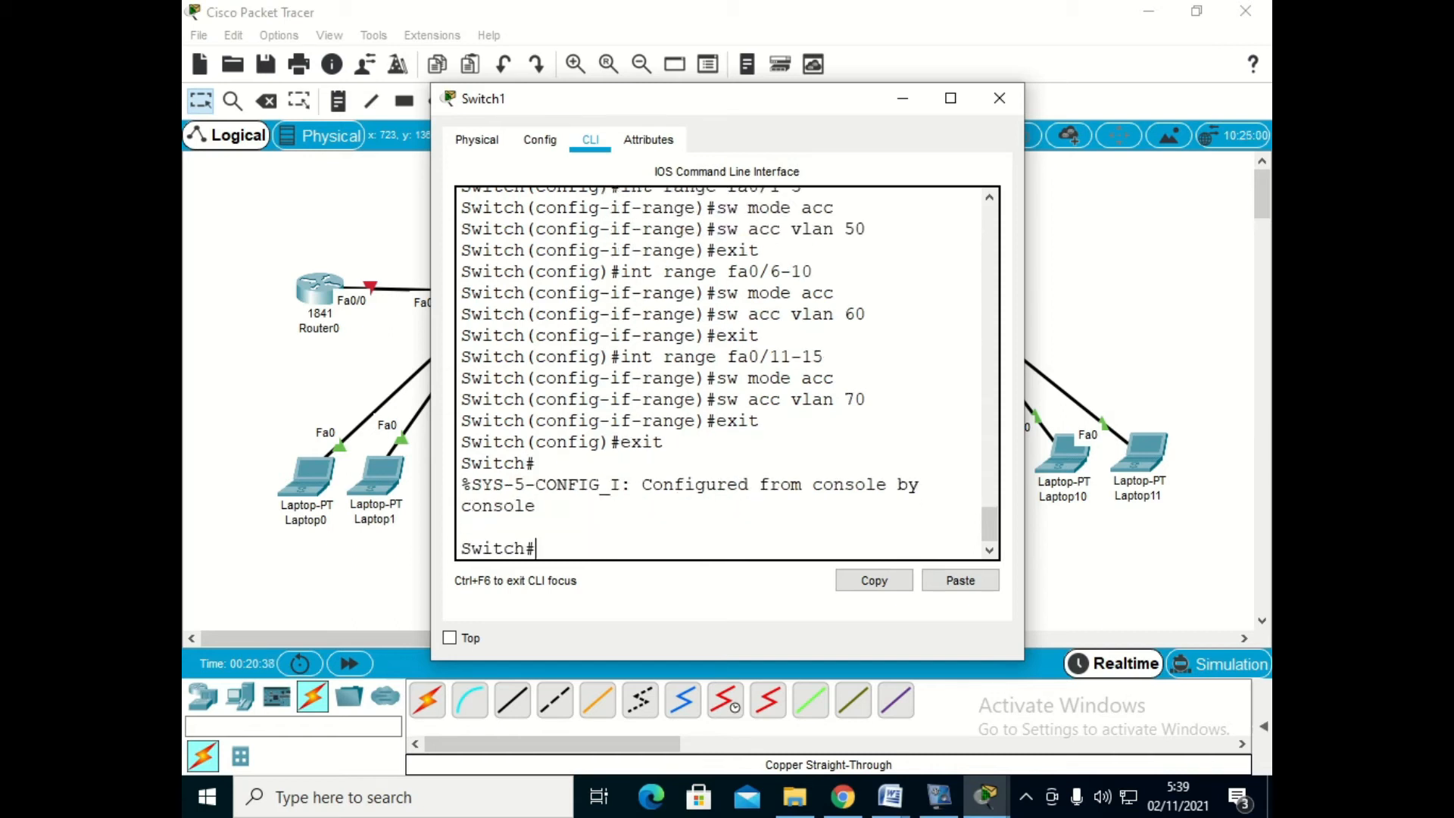
text(sh vlan br)
key(Return)
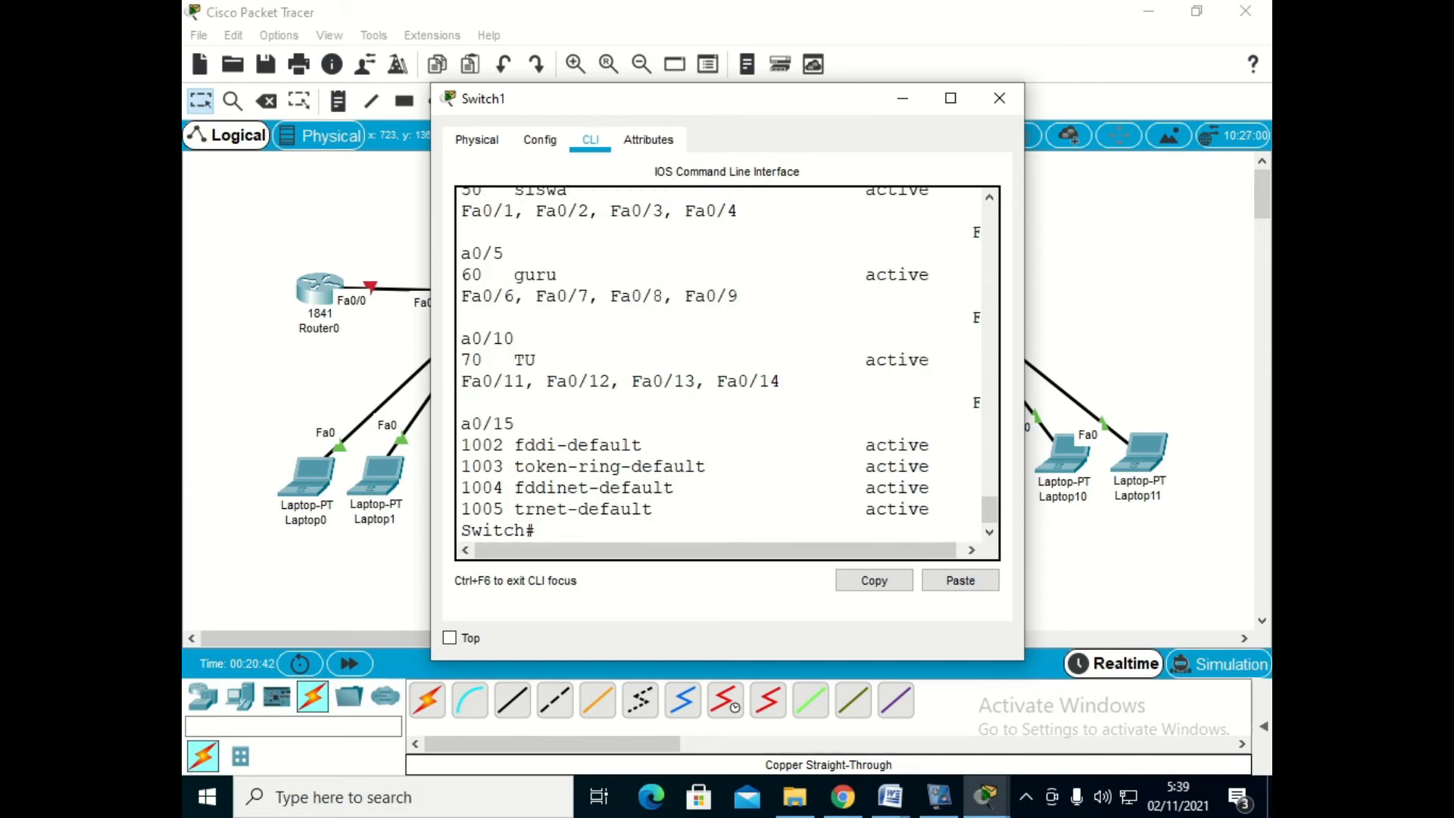
click(950, 97)
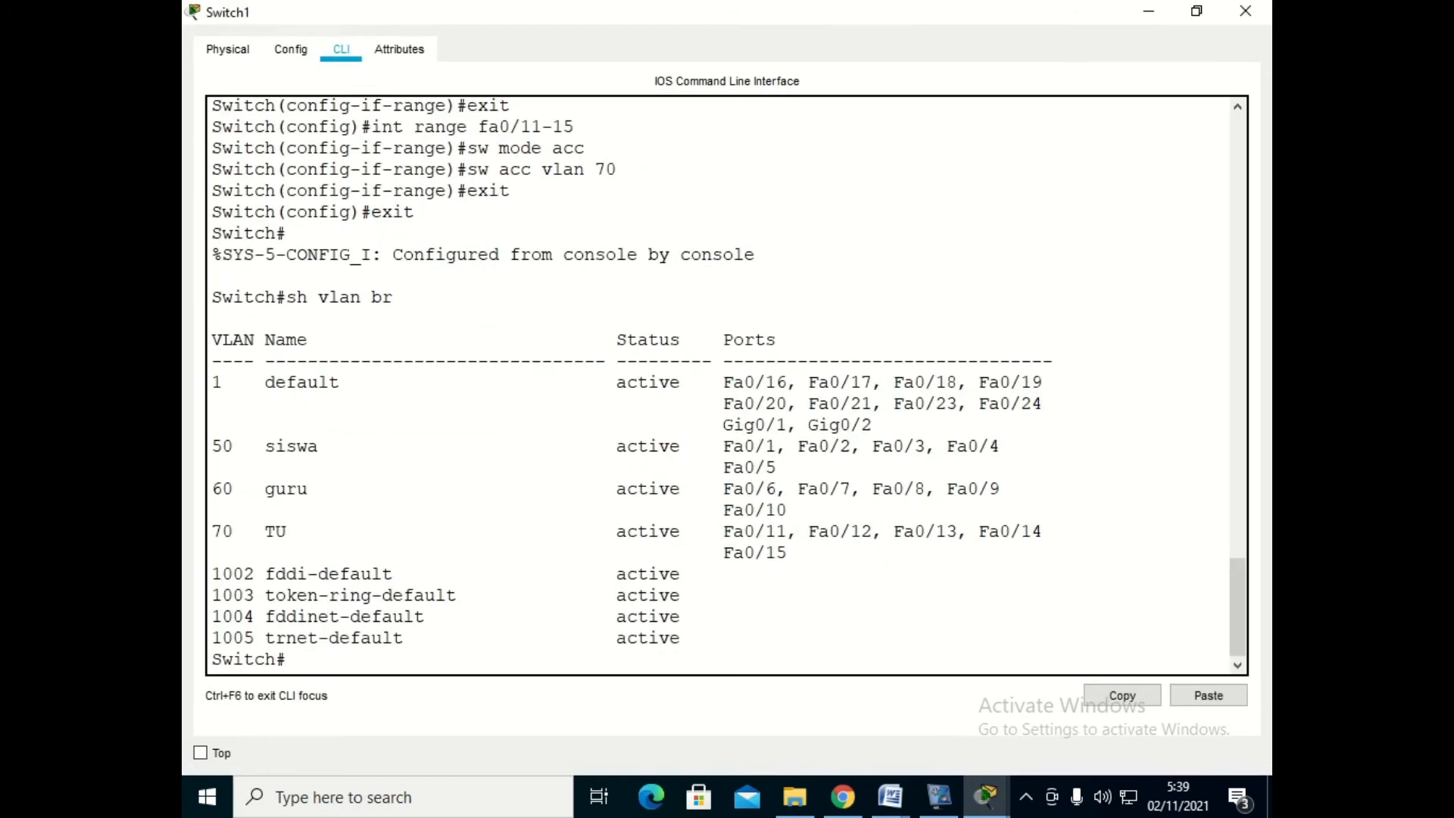
drag(213, 439, 787, 557)
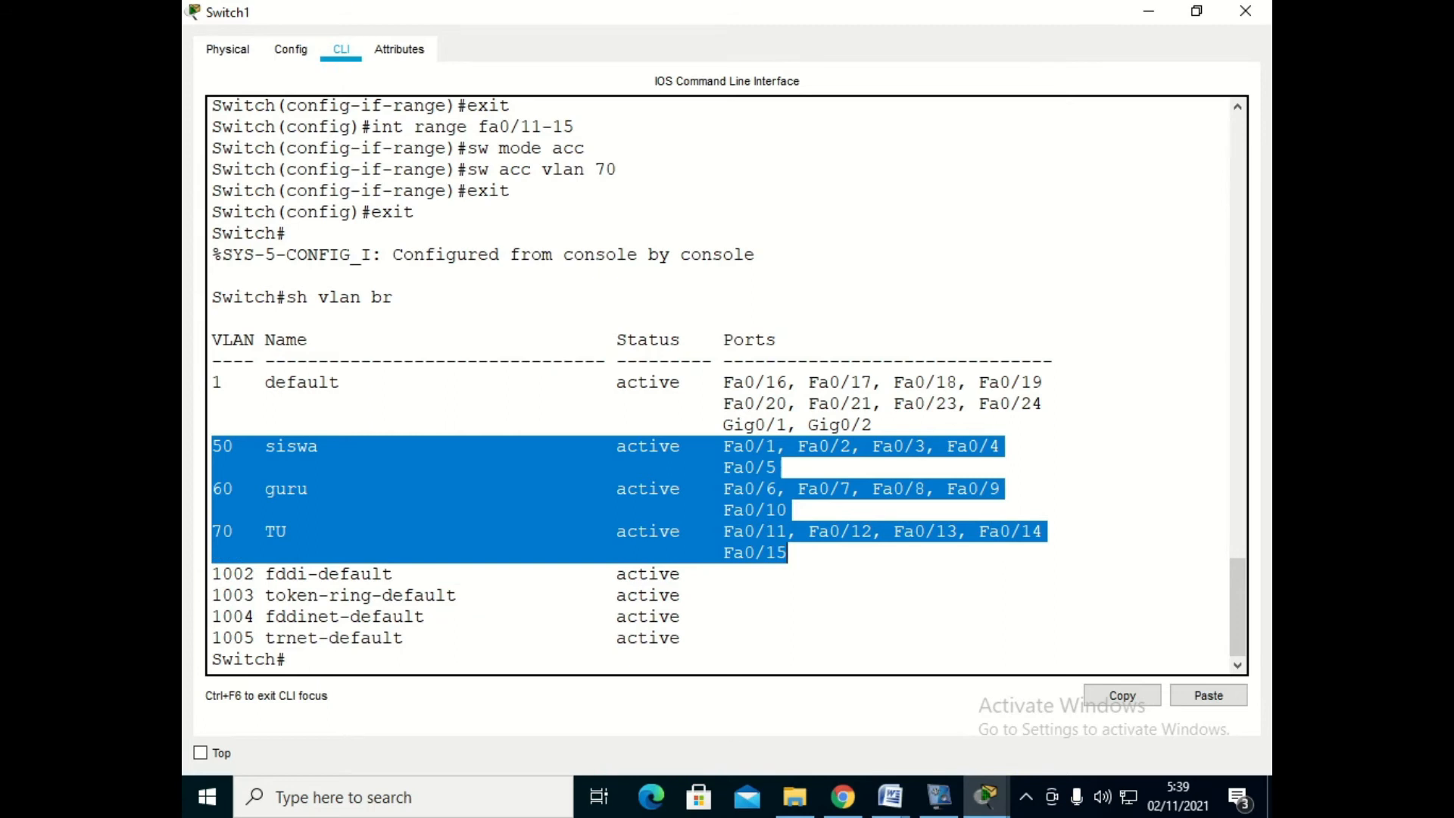
- Show Switch1's trunk interfaces to check the mode of Fa0/22, and minimize the switch window
click(288, 659)
text(sh int trunk)
key(Return)
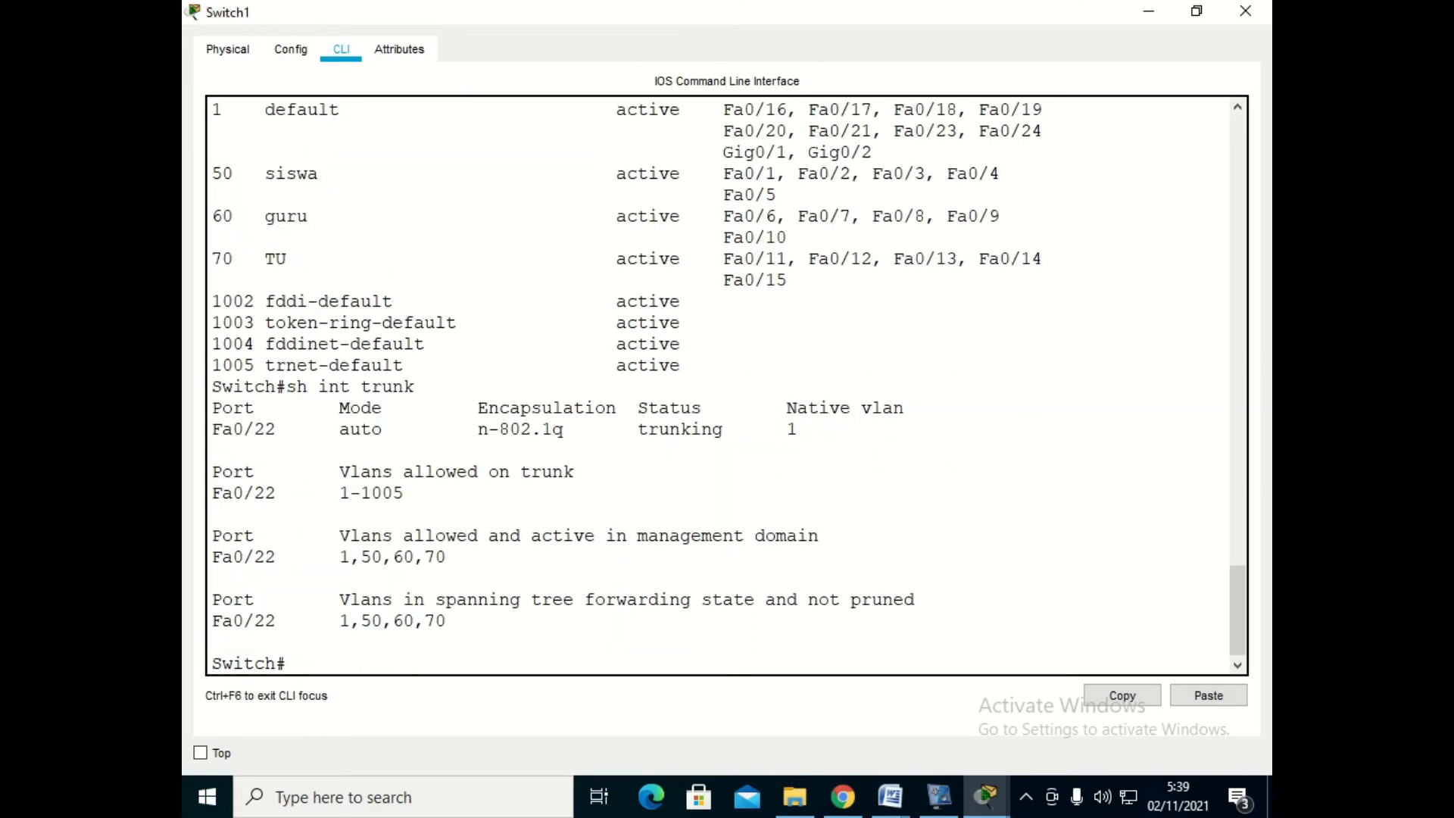
drag(329, 430, 394, 429)
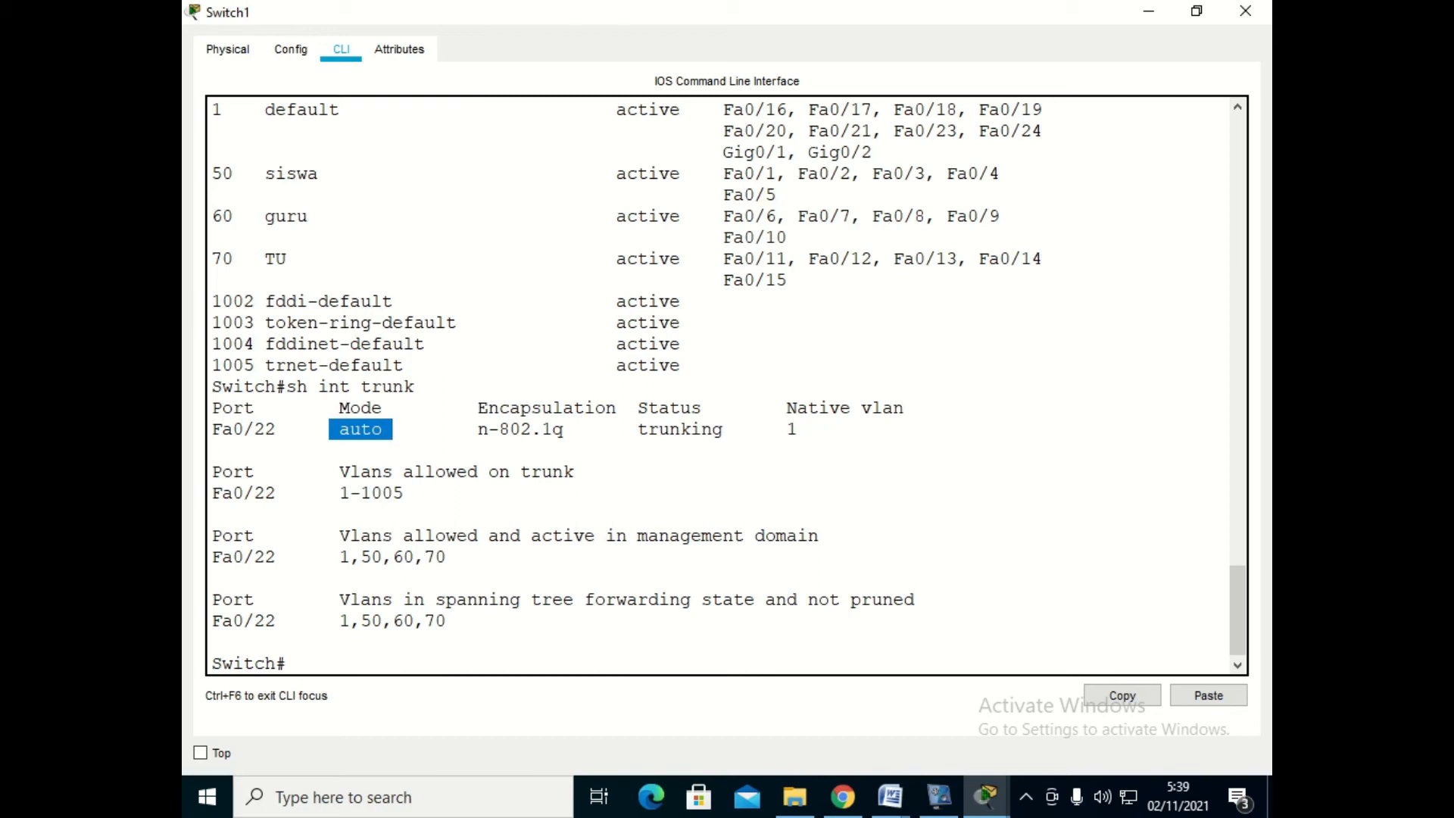
click(1148, 11)
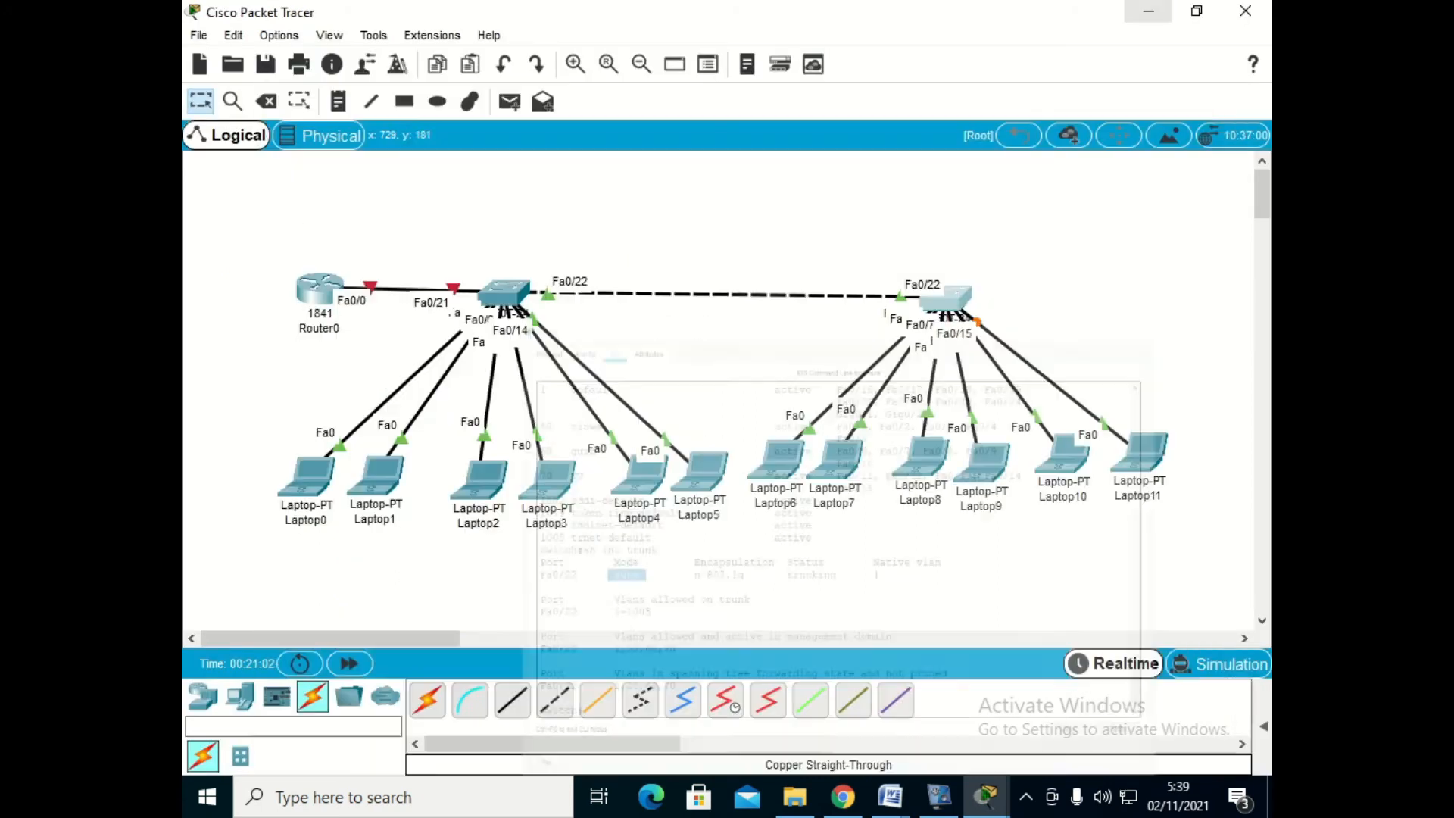
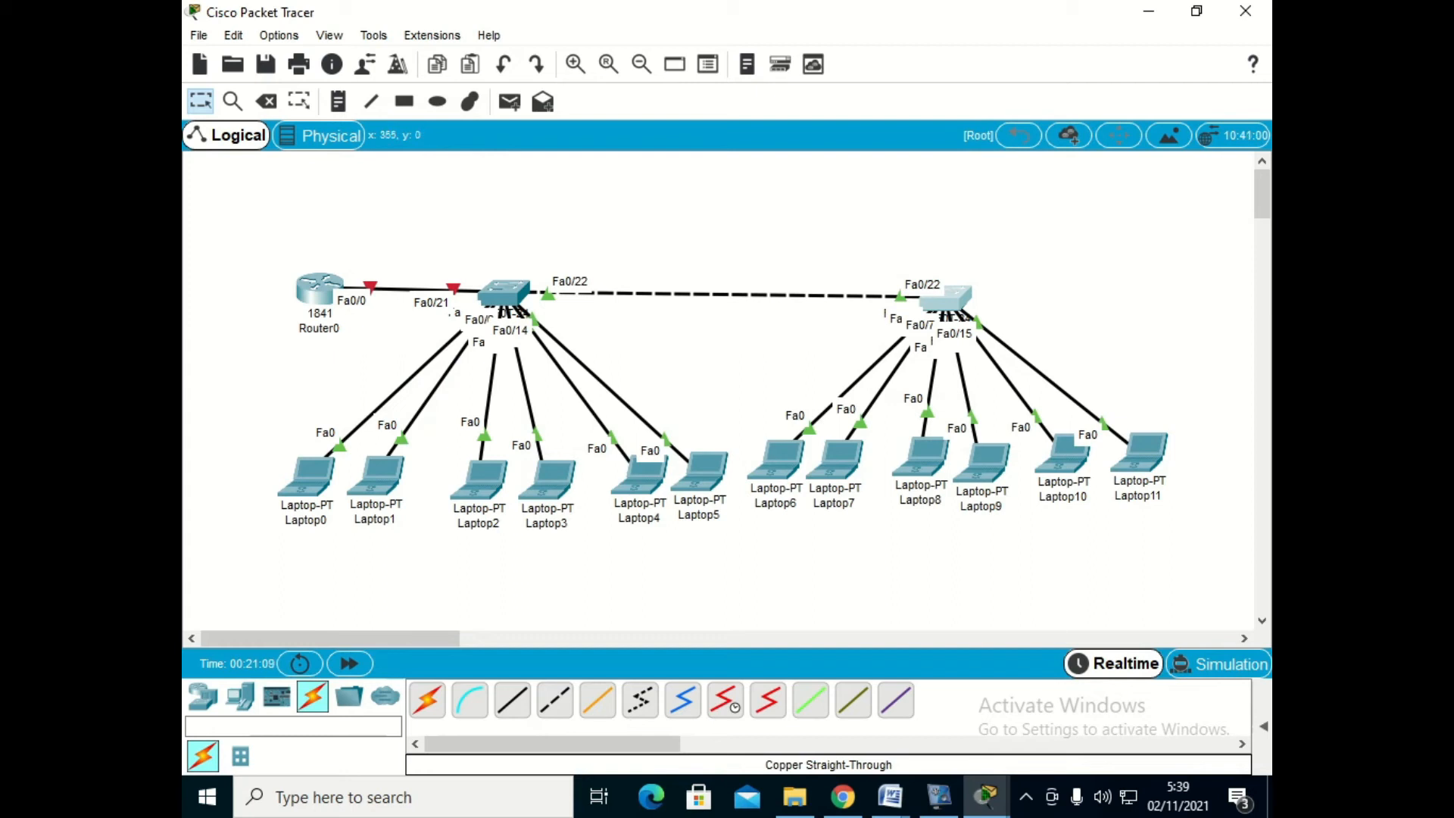
- Show the PDU list, send simple PDUs from Laptop0 to Laptop1 and Laptop6 to test connectivity, and delete the scenario
click(1263, 726)
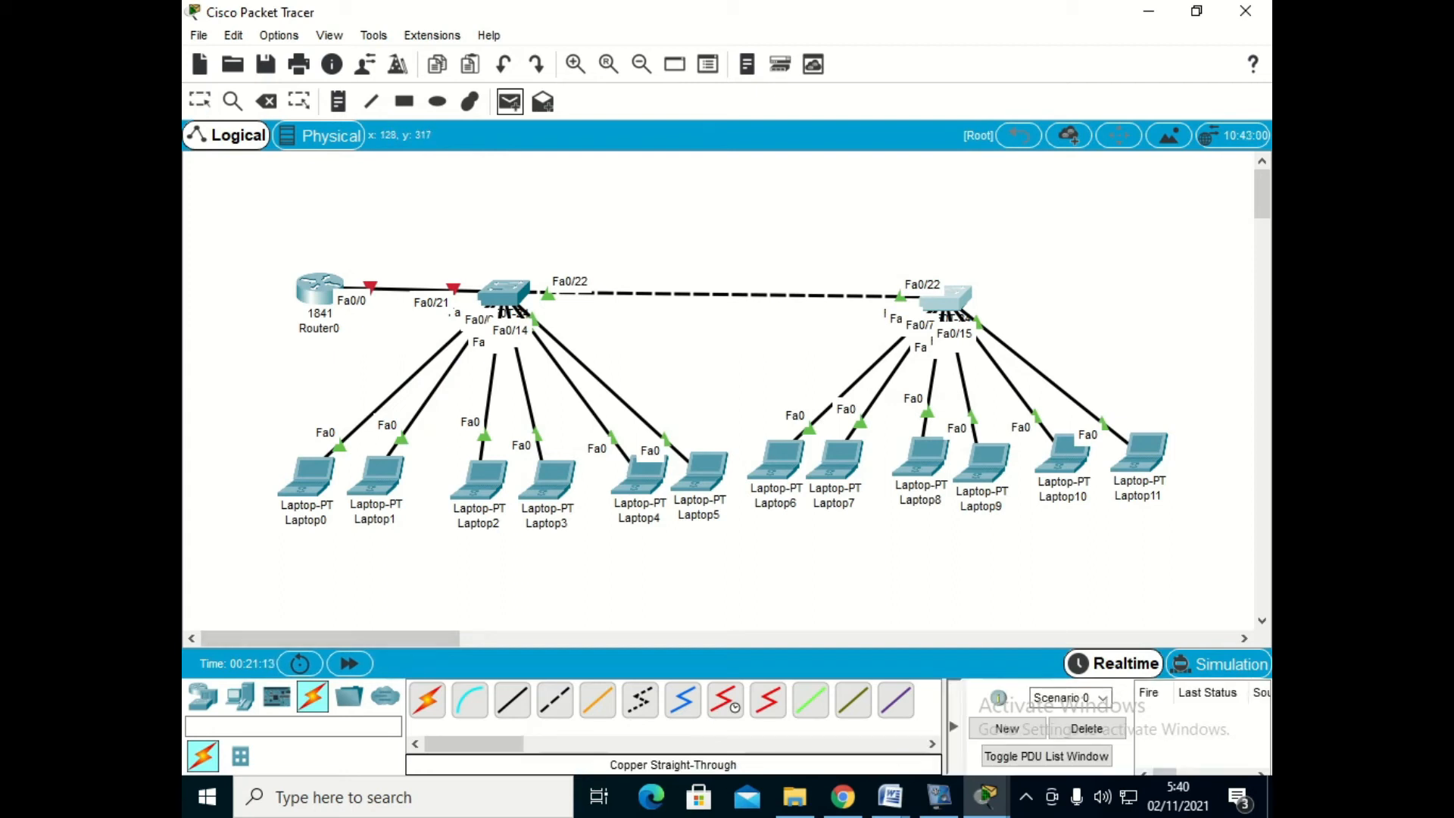
click(316, 485)
click(378, 479)
key(p)
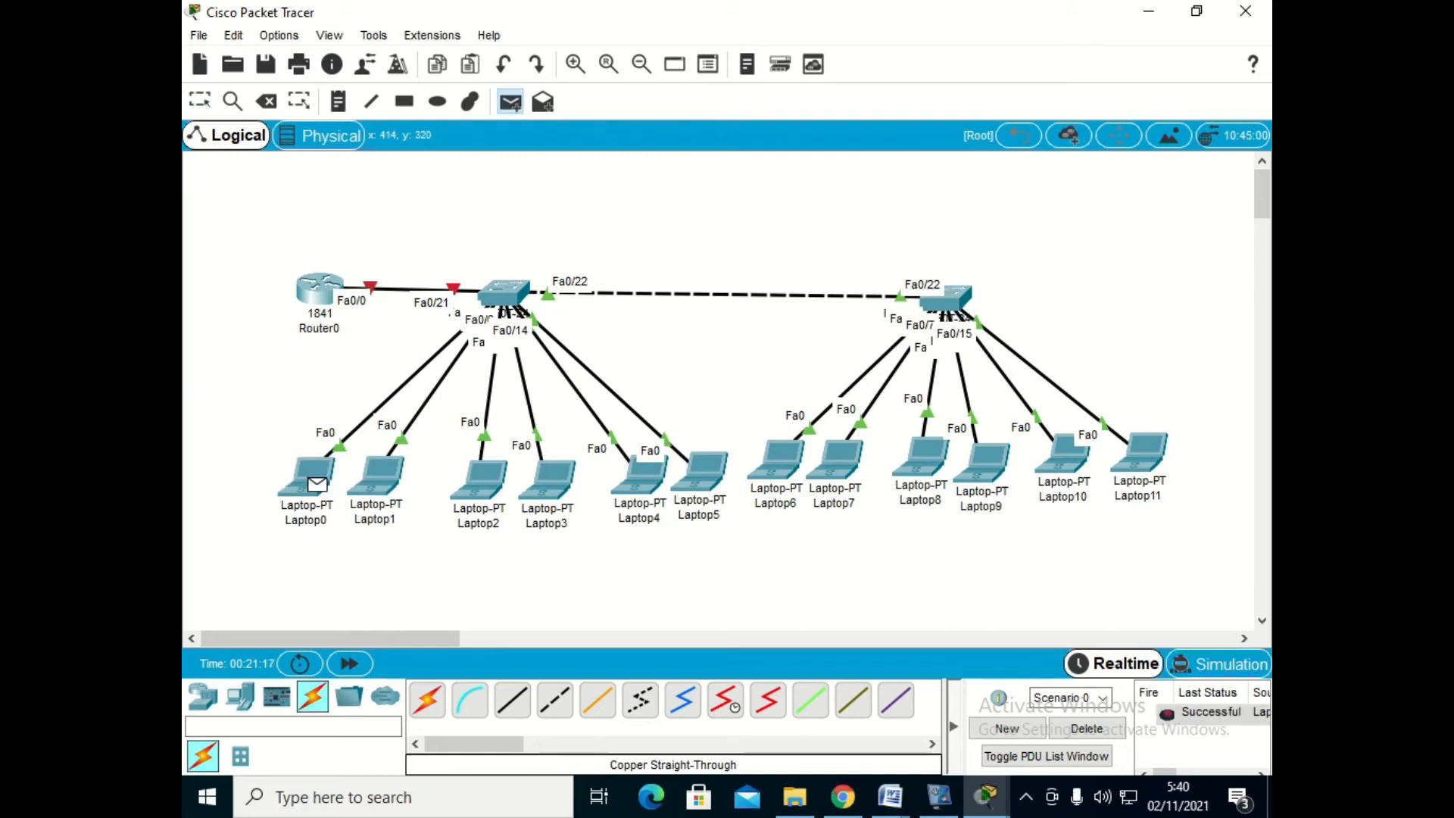
click(792, 463)
click(510, 102)
click(849, 465)
click(1086, 728)
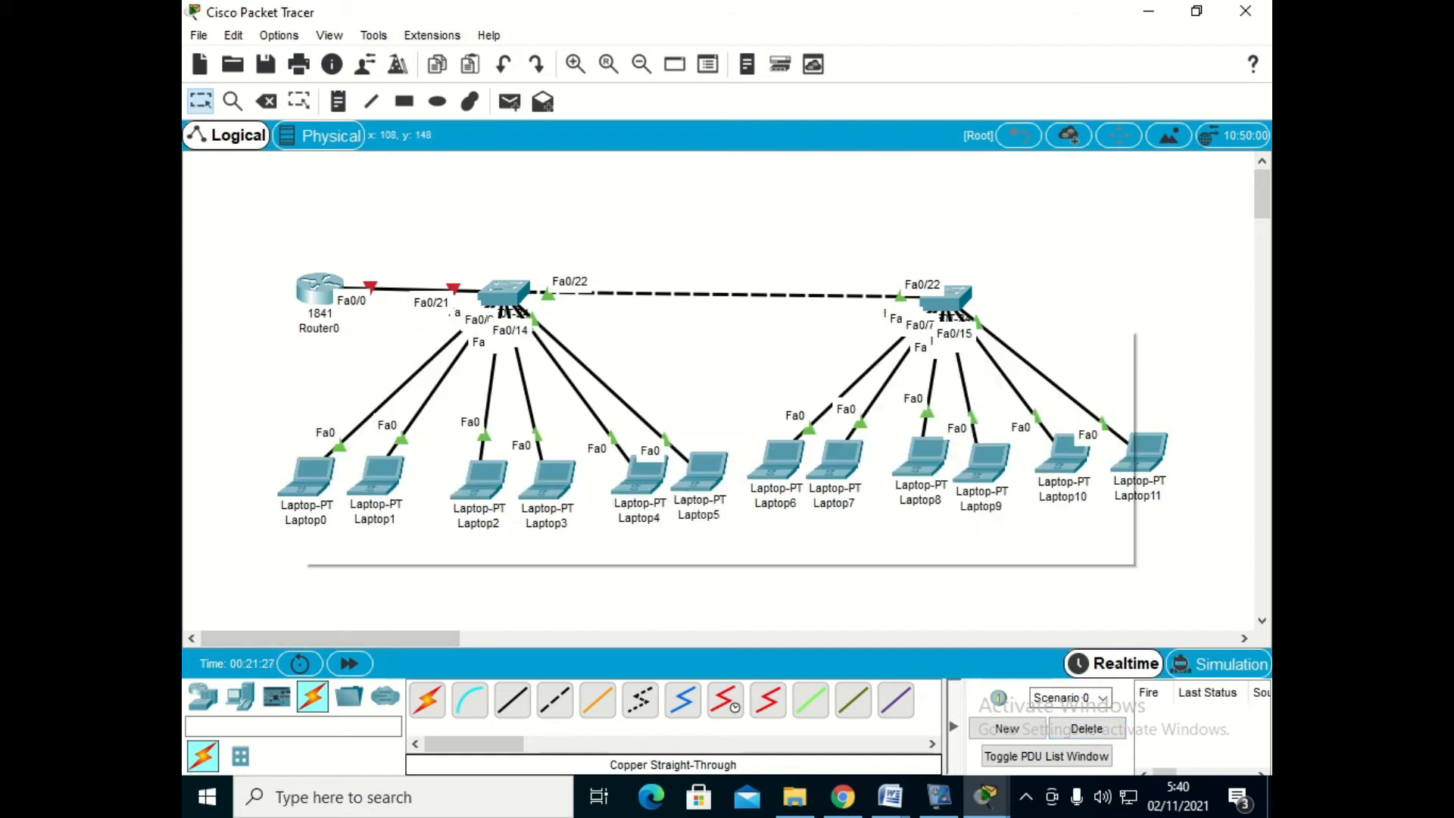
- Open Router0's command line, decline the initial configuration dialog, and enter global configuration mode
mouse_move(318, 294)
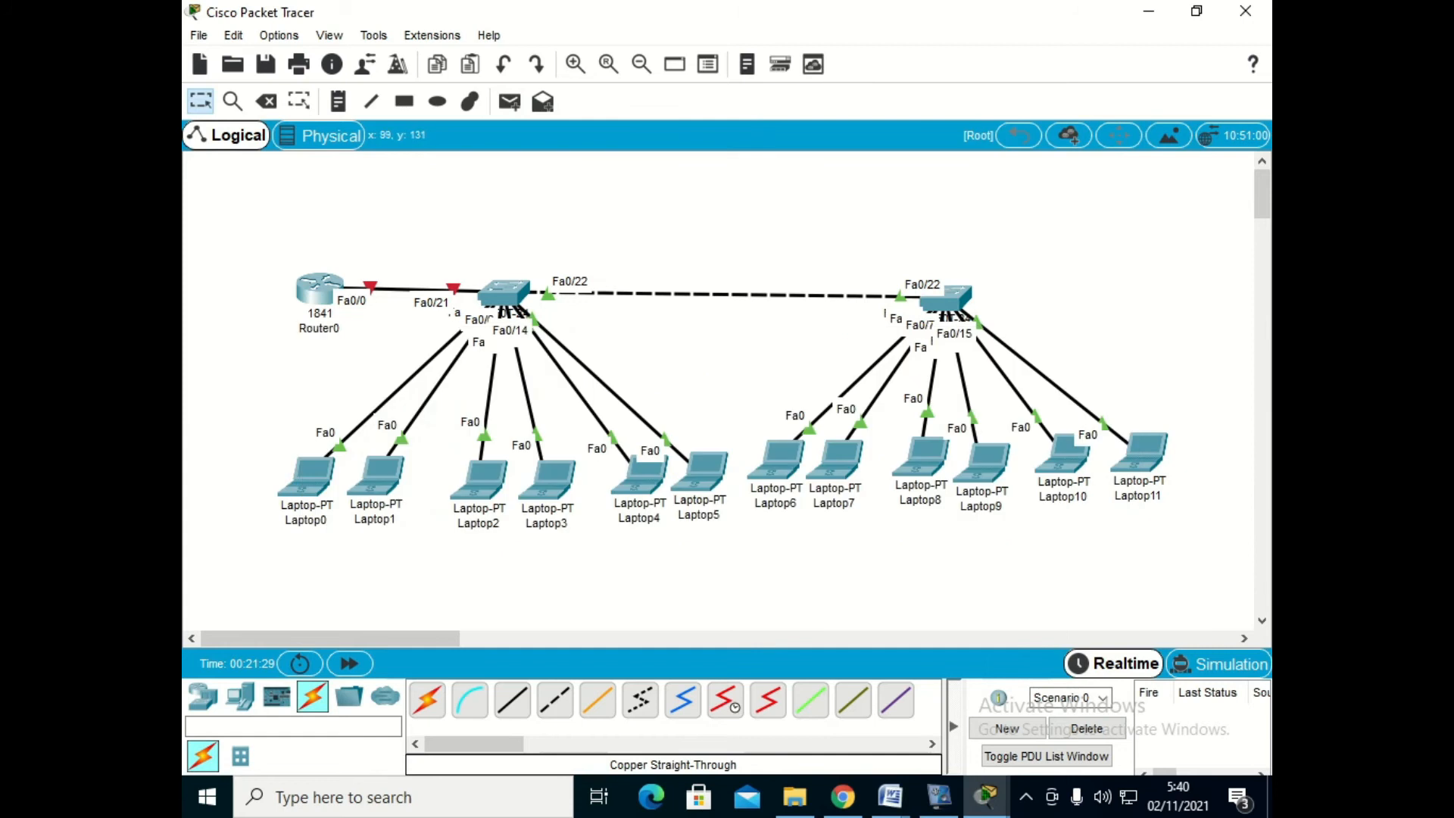
click(318, 294)
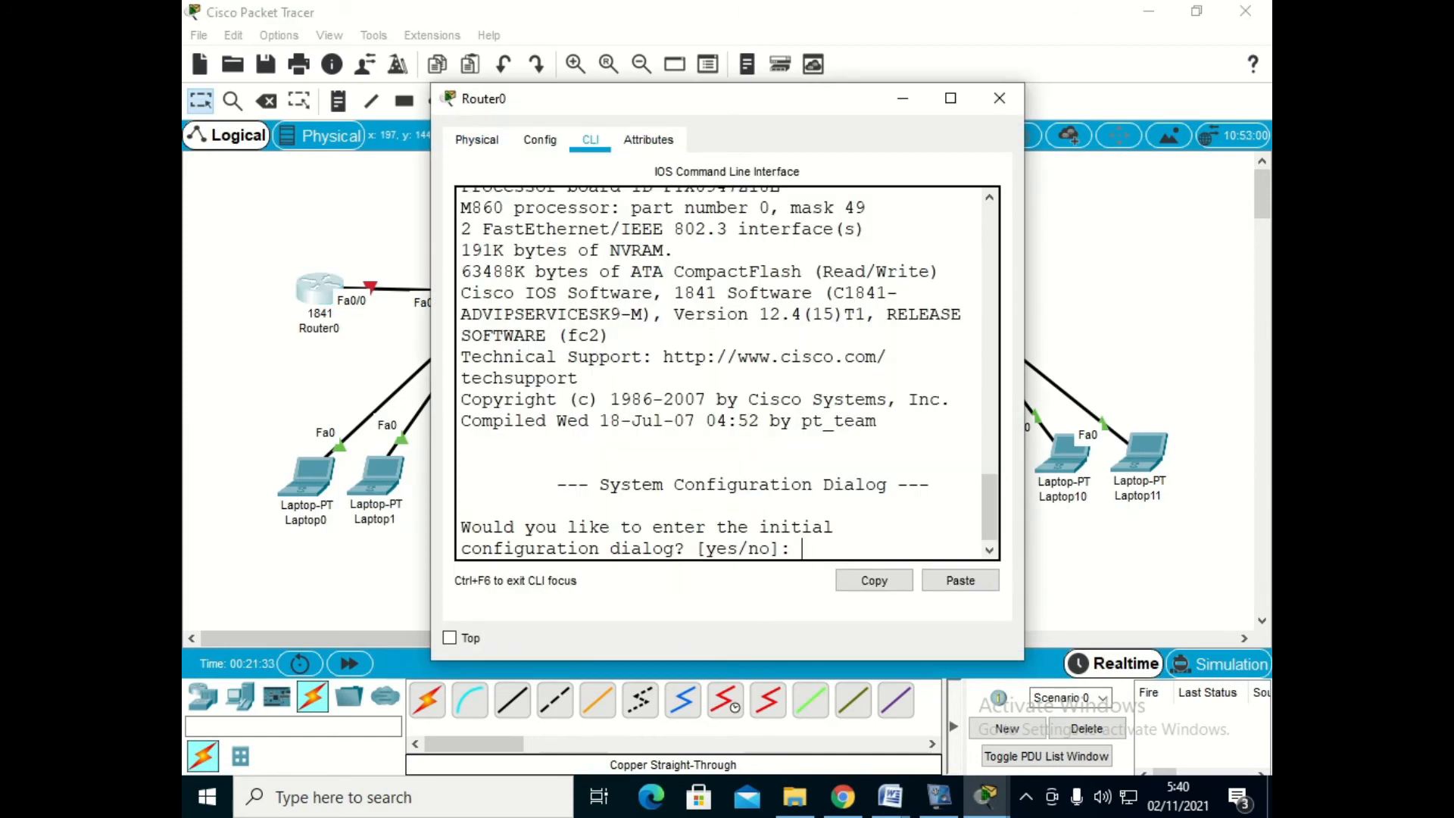
text(no)
key(Return)
key(Return)
text(ena)
key(Return)
text(conf t)
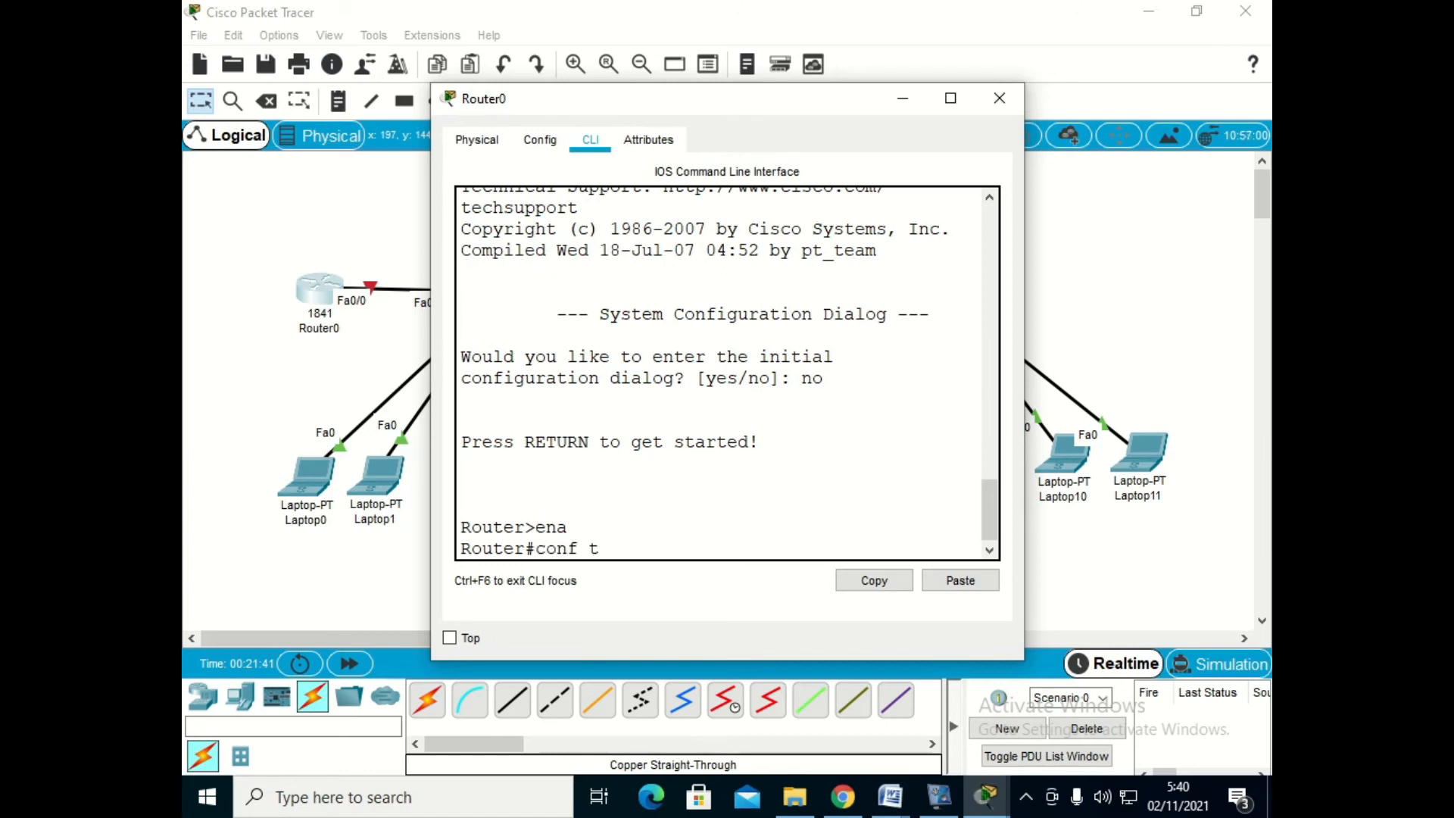
key(Return)
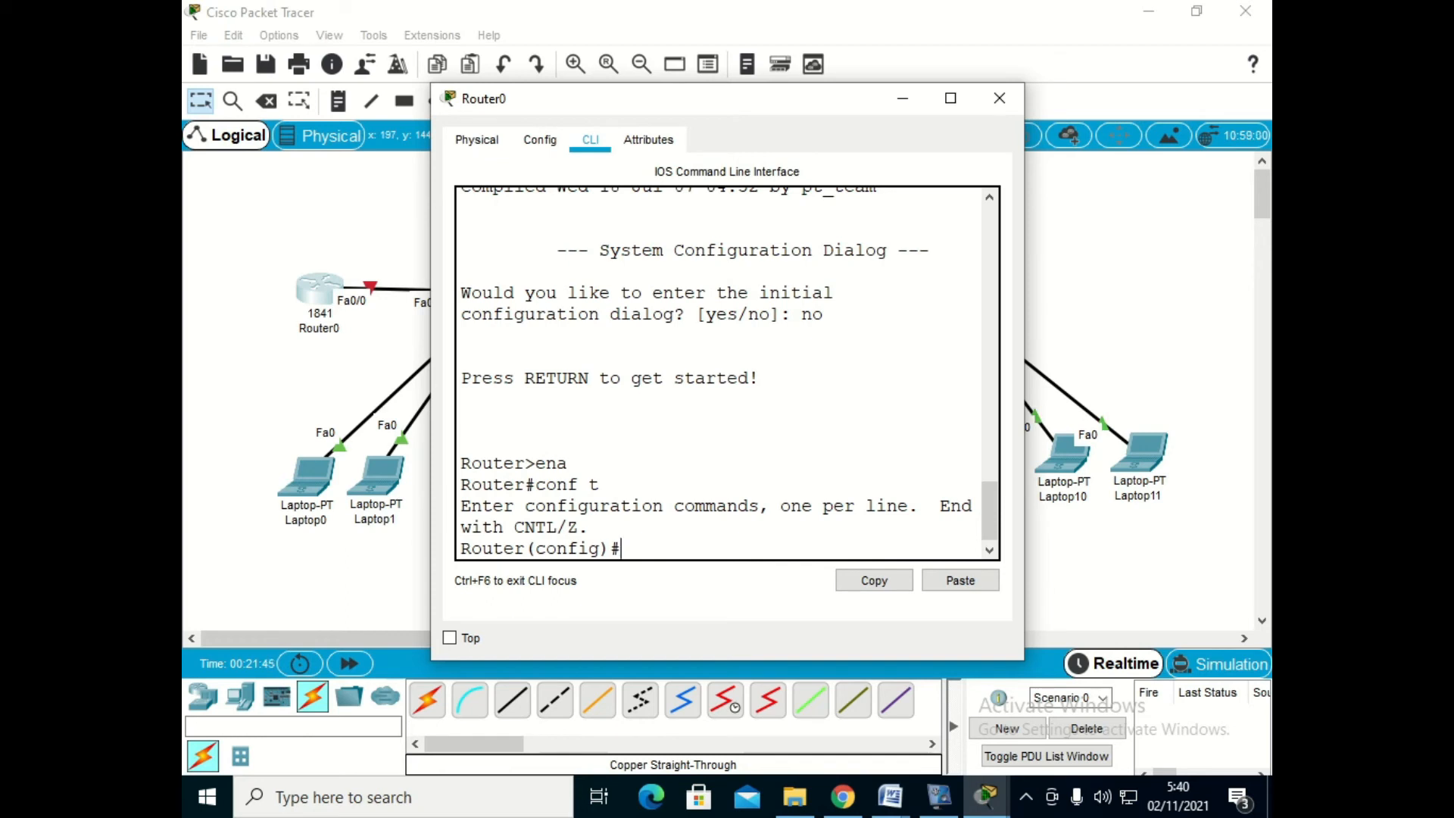
- Move the Router0 window aside to uncover the router's link, and create subinterface fa0/0.50
drag(651, 98, 703, 101)
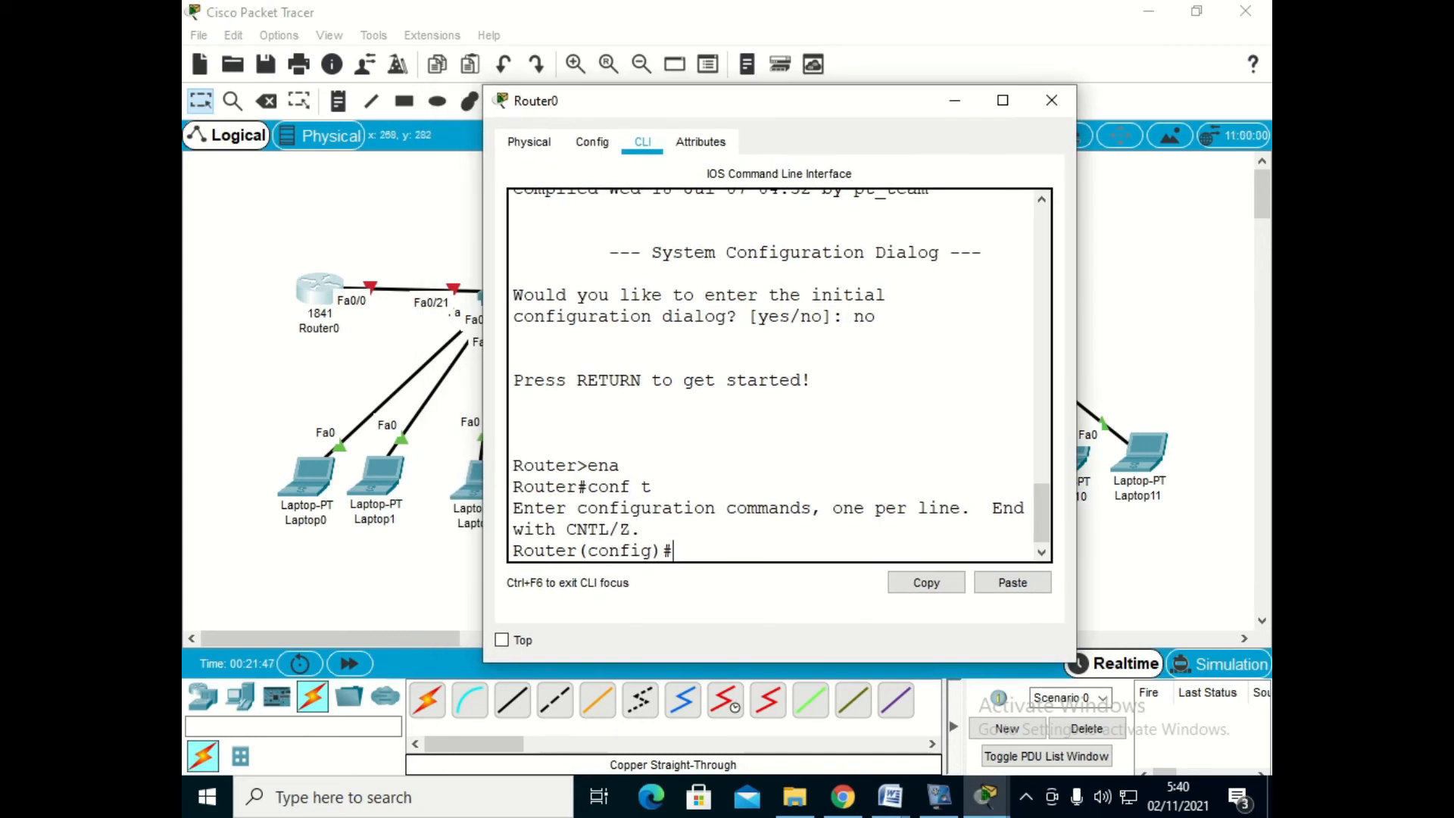
text(int fa0/0)
text(.50)
key(Return)
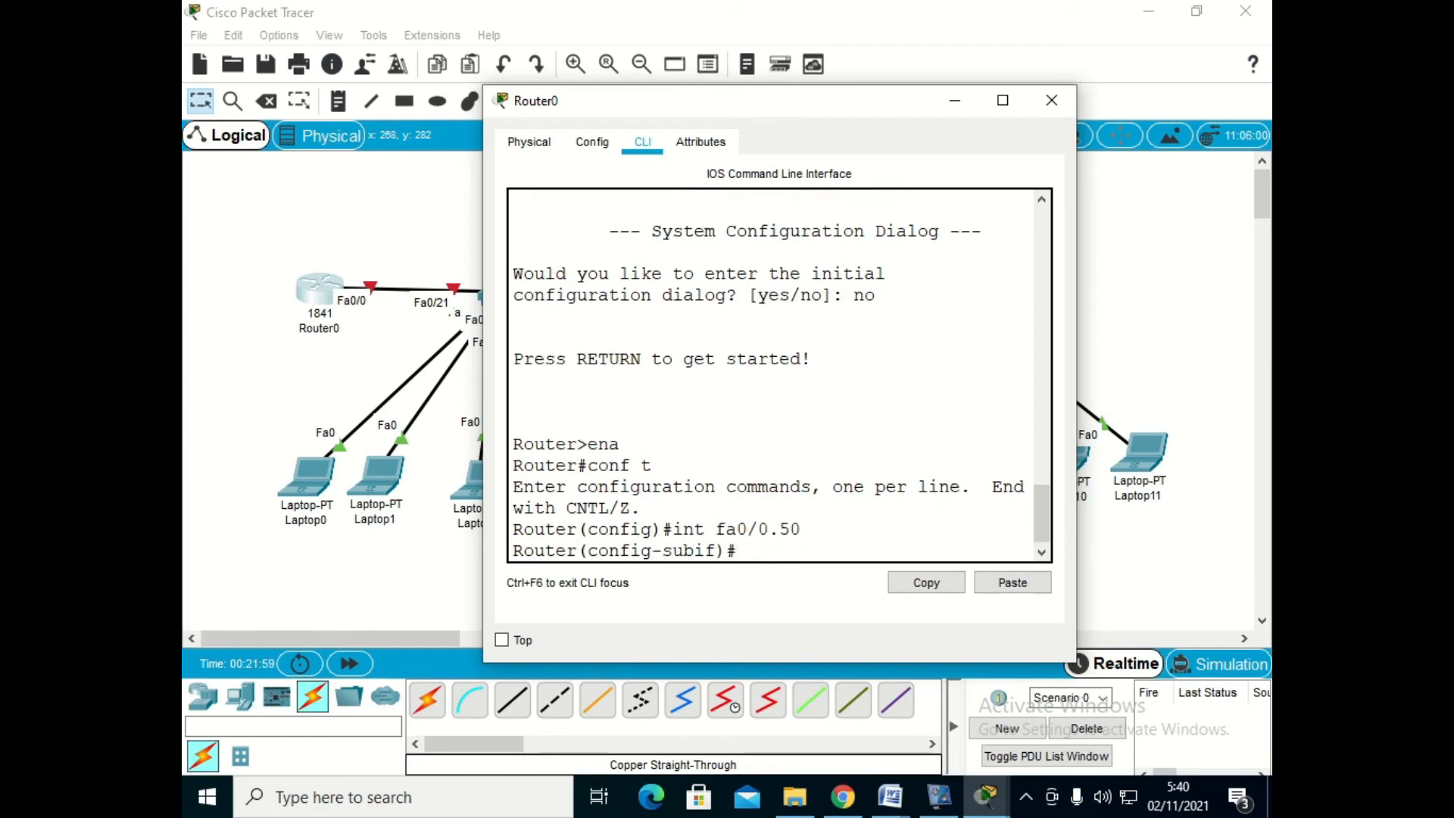
text(ip add 192.16)
key(BackSpace)
key(BackSpace)
key(BackSpace)
key(BackSpace)
key(BackSpace)
key(BackSpace)
key(BackSpace)
key(BackSpace)
key(BackSpace)
key(BackSpace)
key(BackSpace)
key(BackSpace)
key(BackSpace)
- Try to set dot1q encapsulation for VLAN 50 on Router0's subinterface fa0/0.50
text(encapsulaiton)
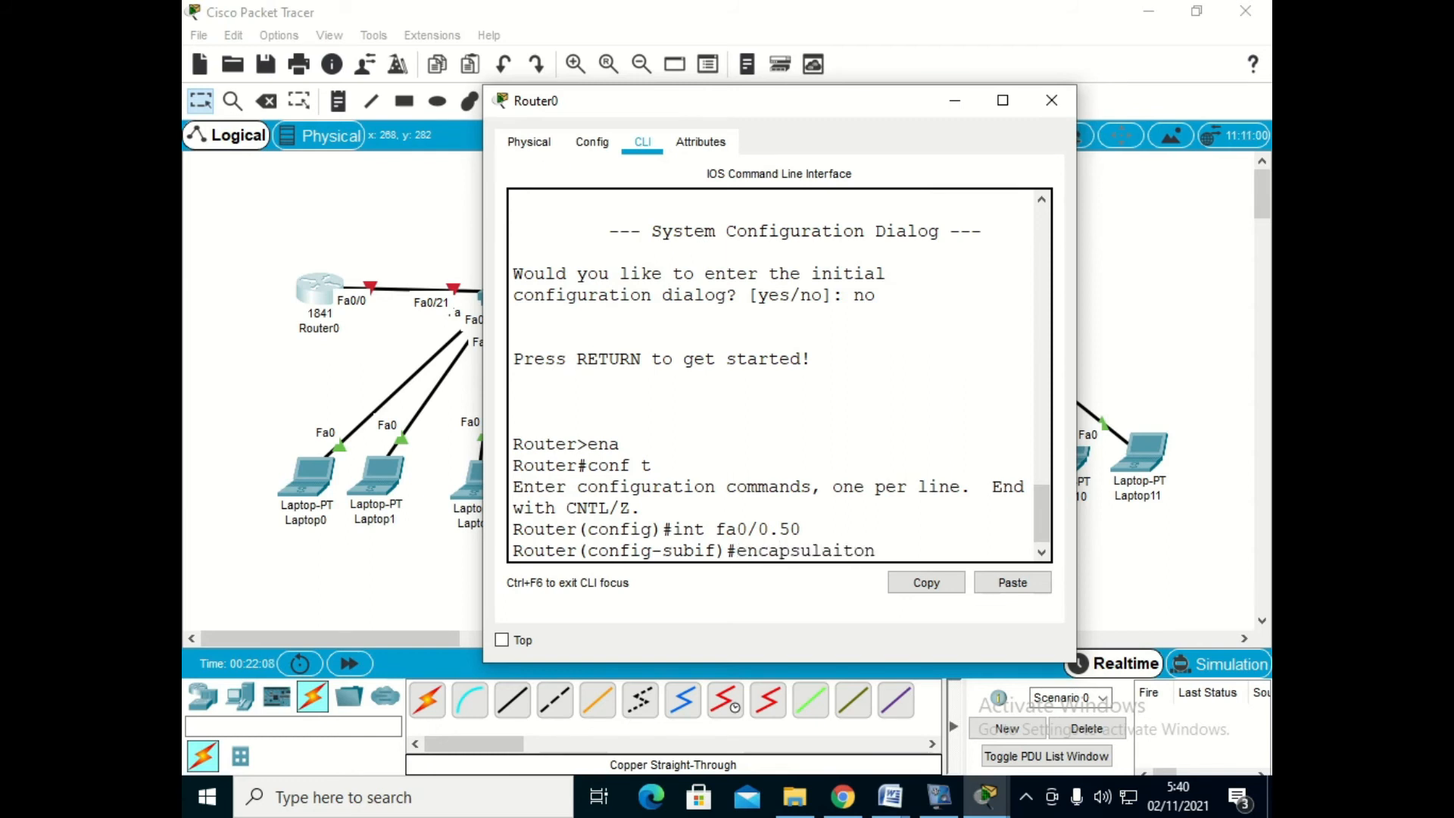
text( dot1q)
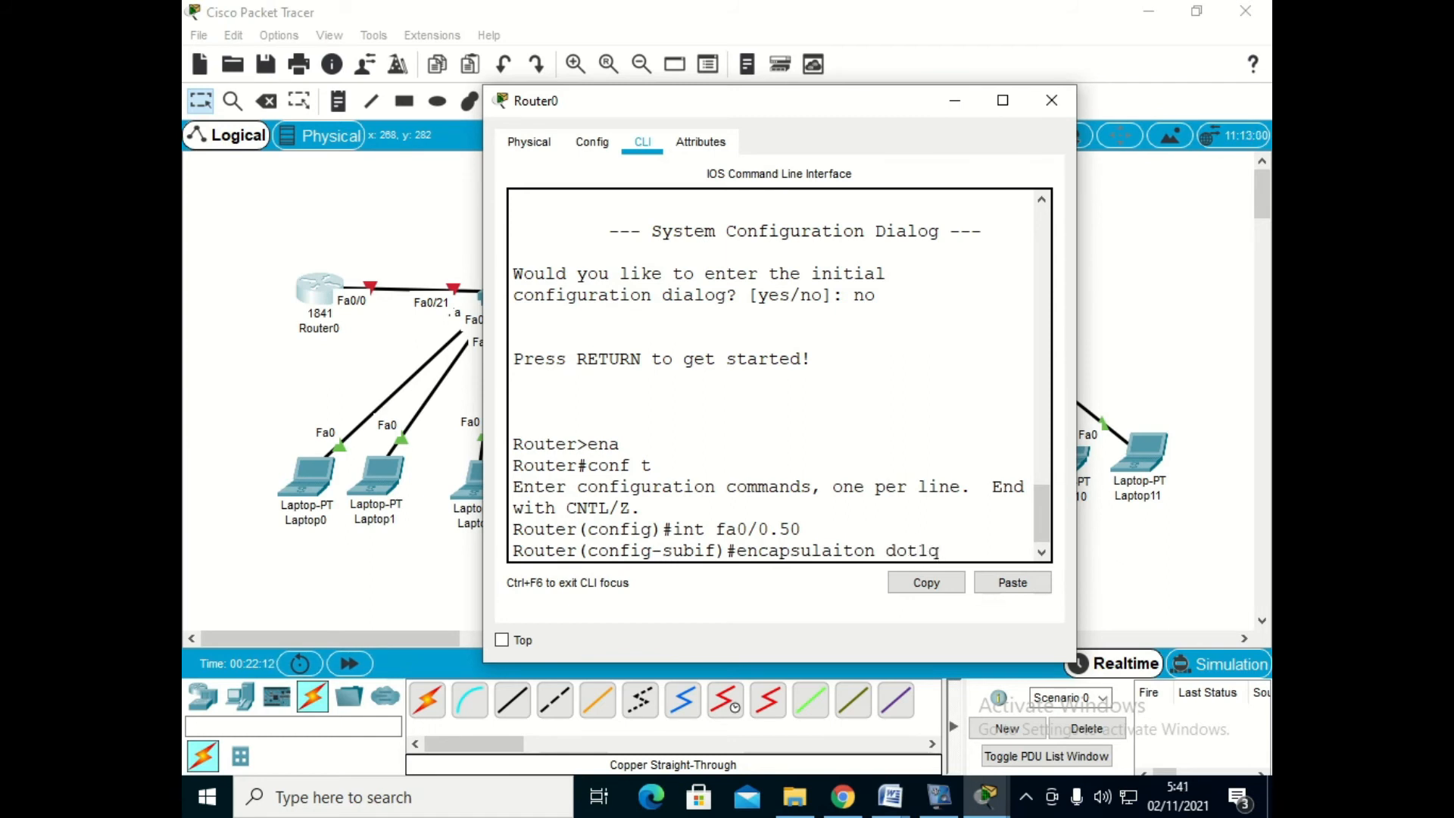
text( 50)
key(Return)
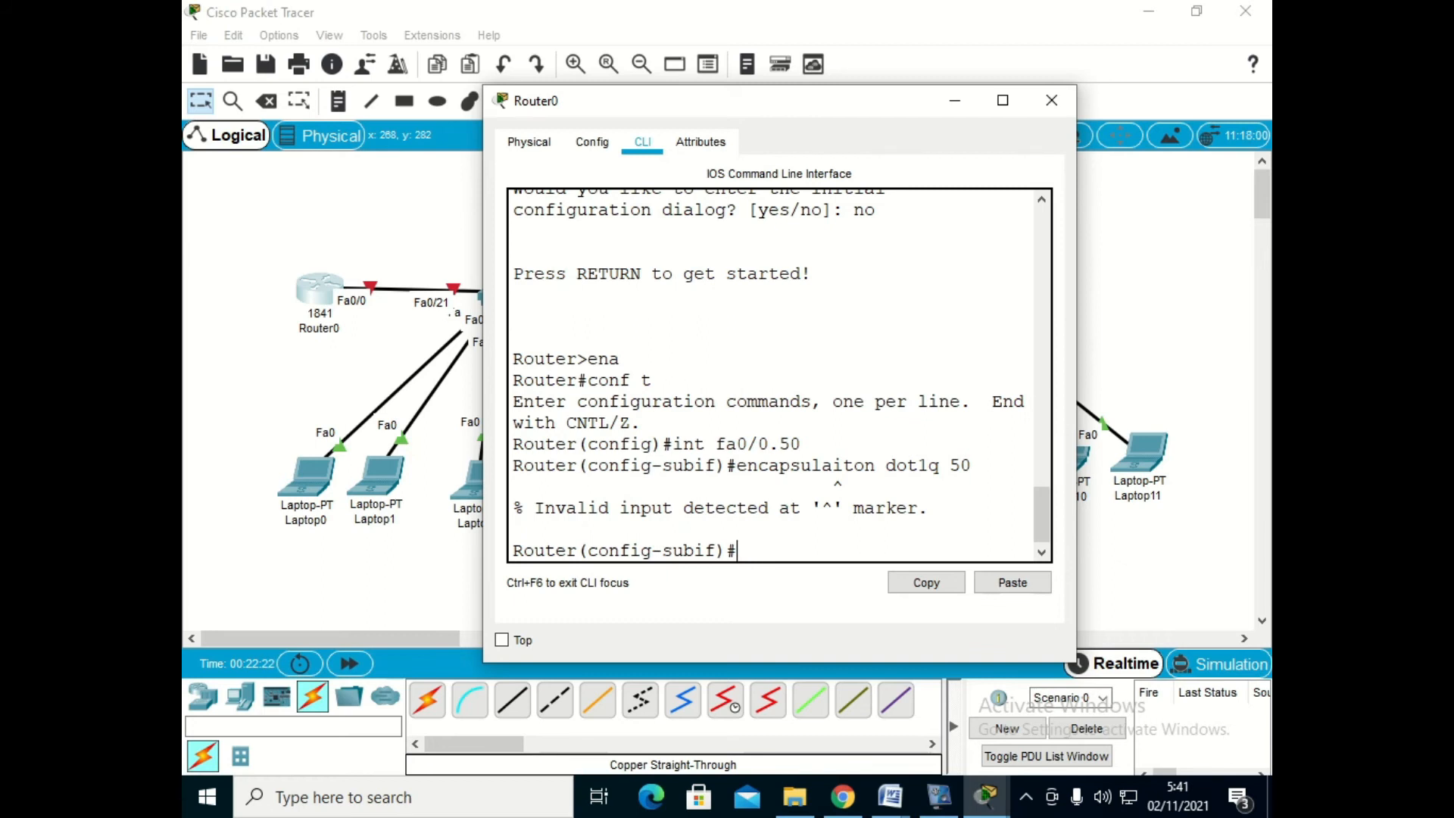
text(encapsu)
text(laiton)
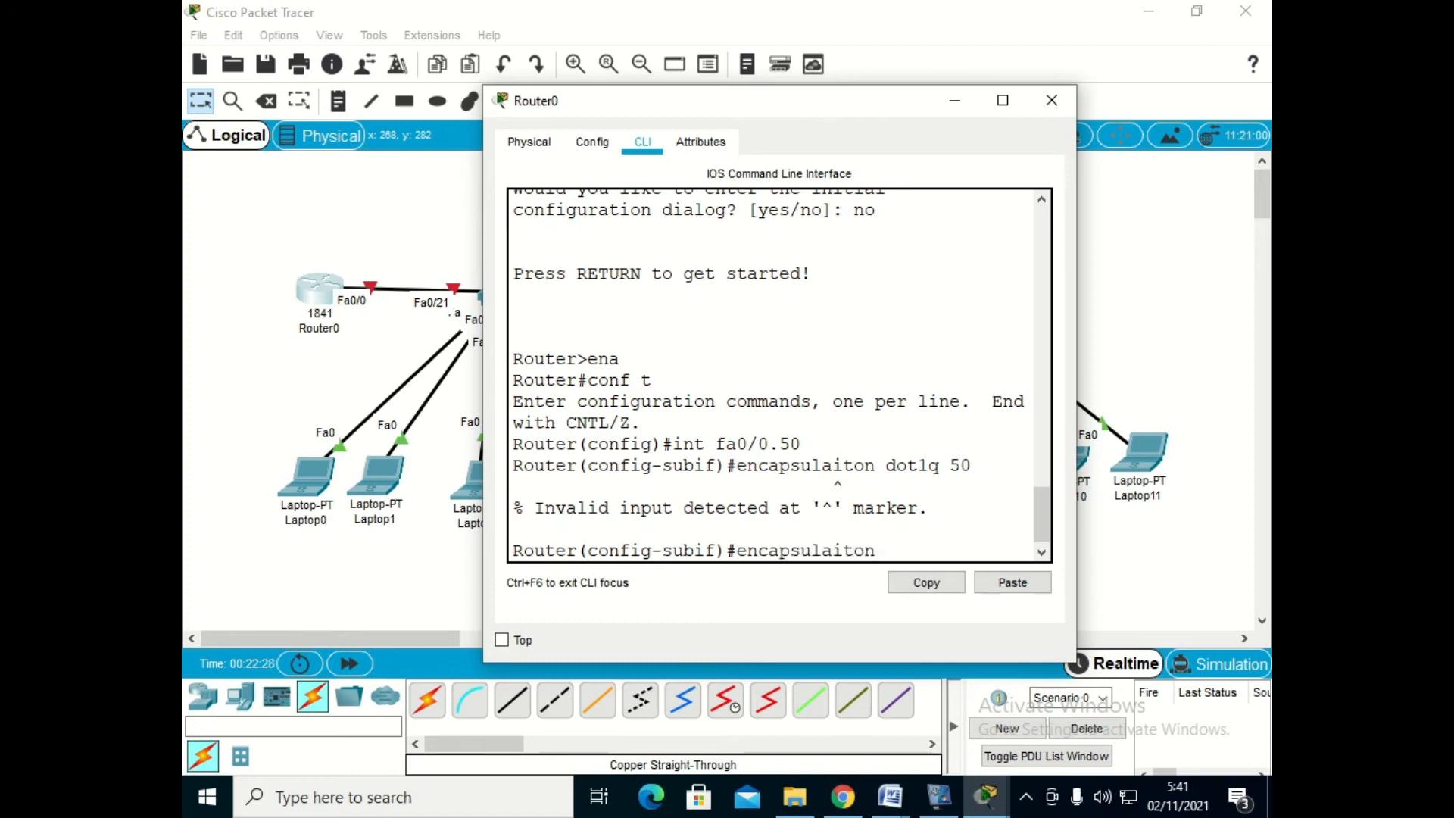
text( do1q)
key(Return)
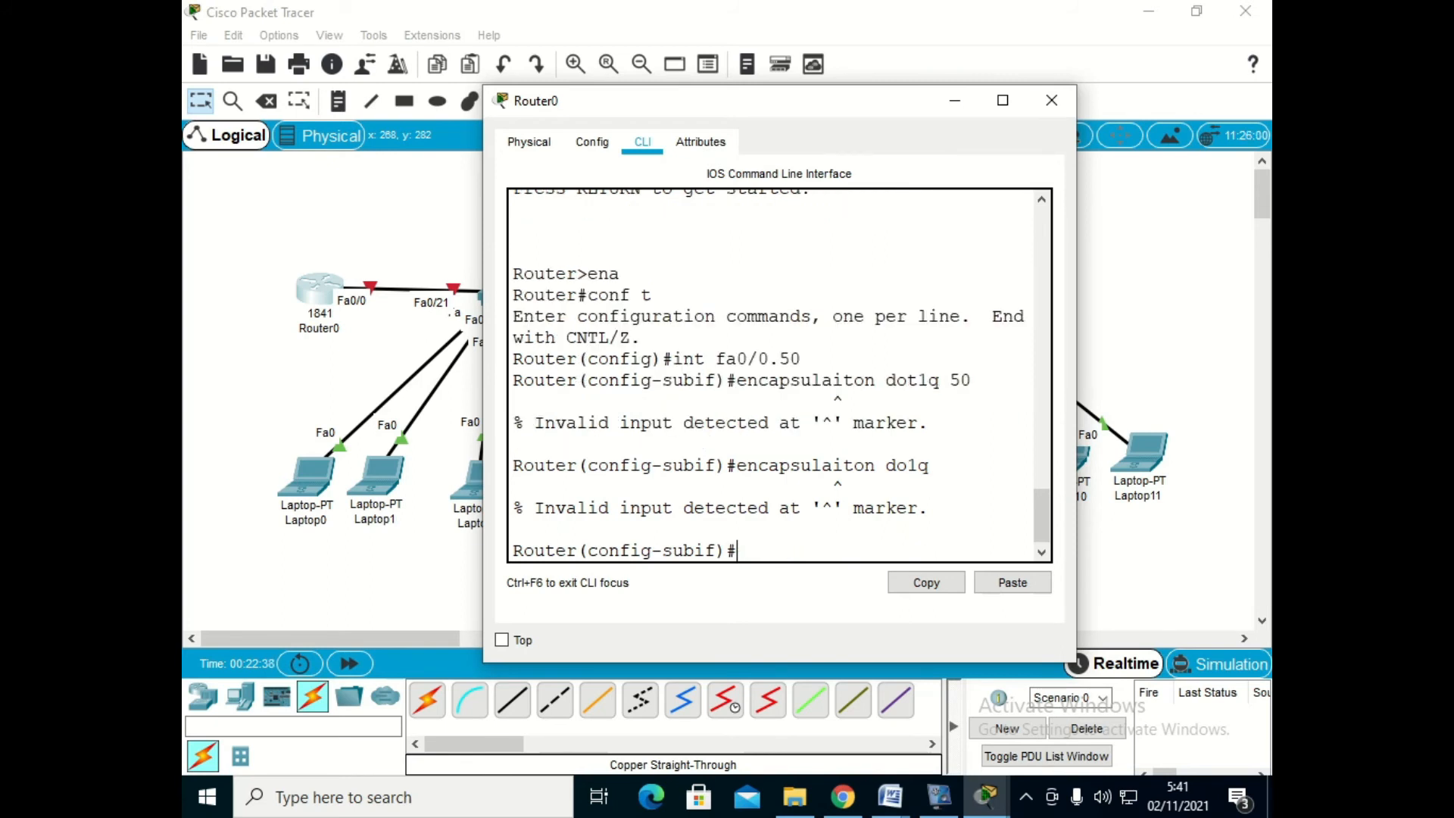
- Set the encapsulation of subinterface fa0/0.50 to dot1q 50 with the command spelled "encapsulation"
text(encapsulati)
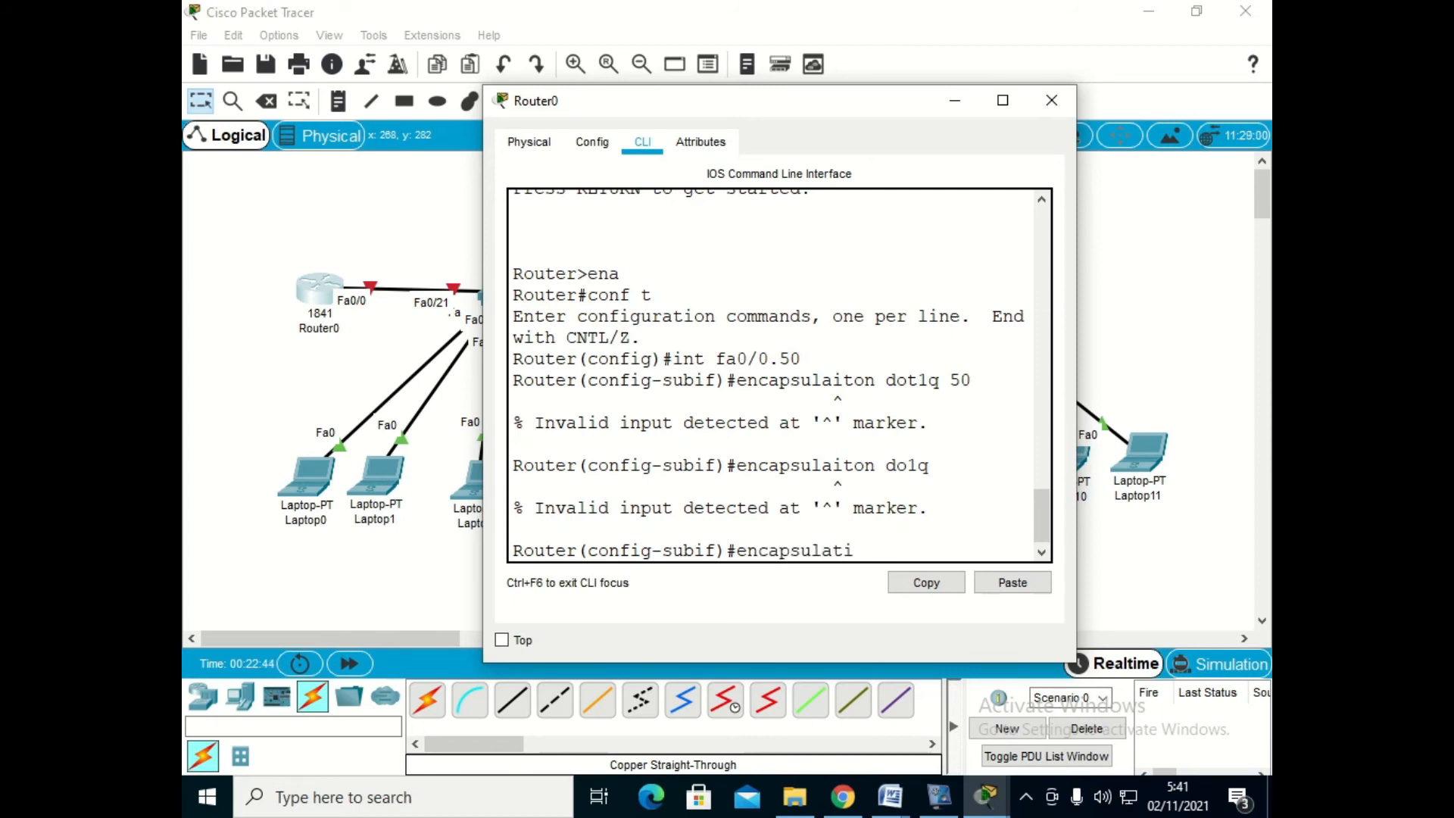
text(on dot1q 50)
key(Return)
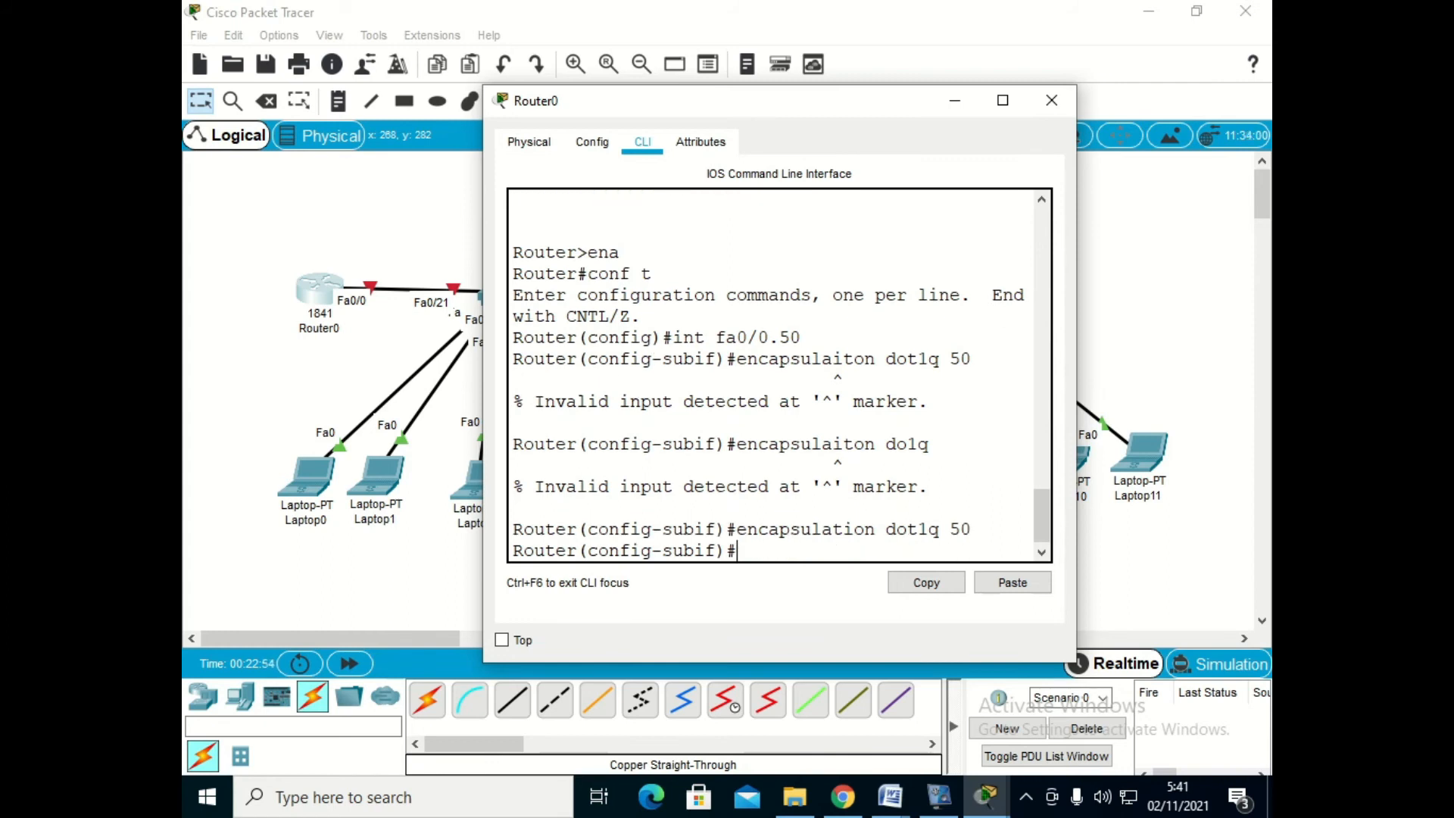
- Assign IP address 192.168.10.254 with mask 255.255.255.0 to subinterface fa0/0.50
text(ip add 192.168)
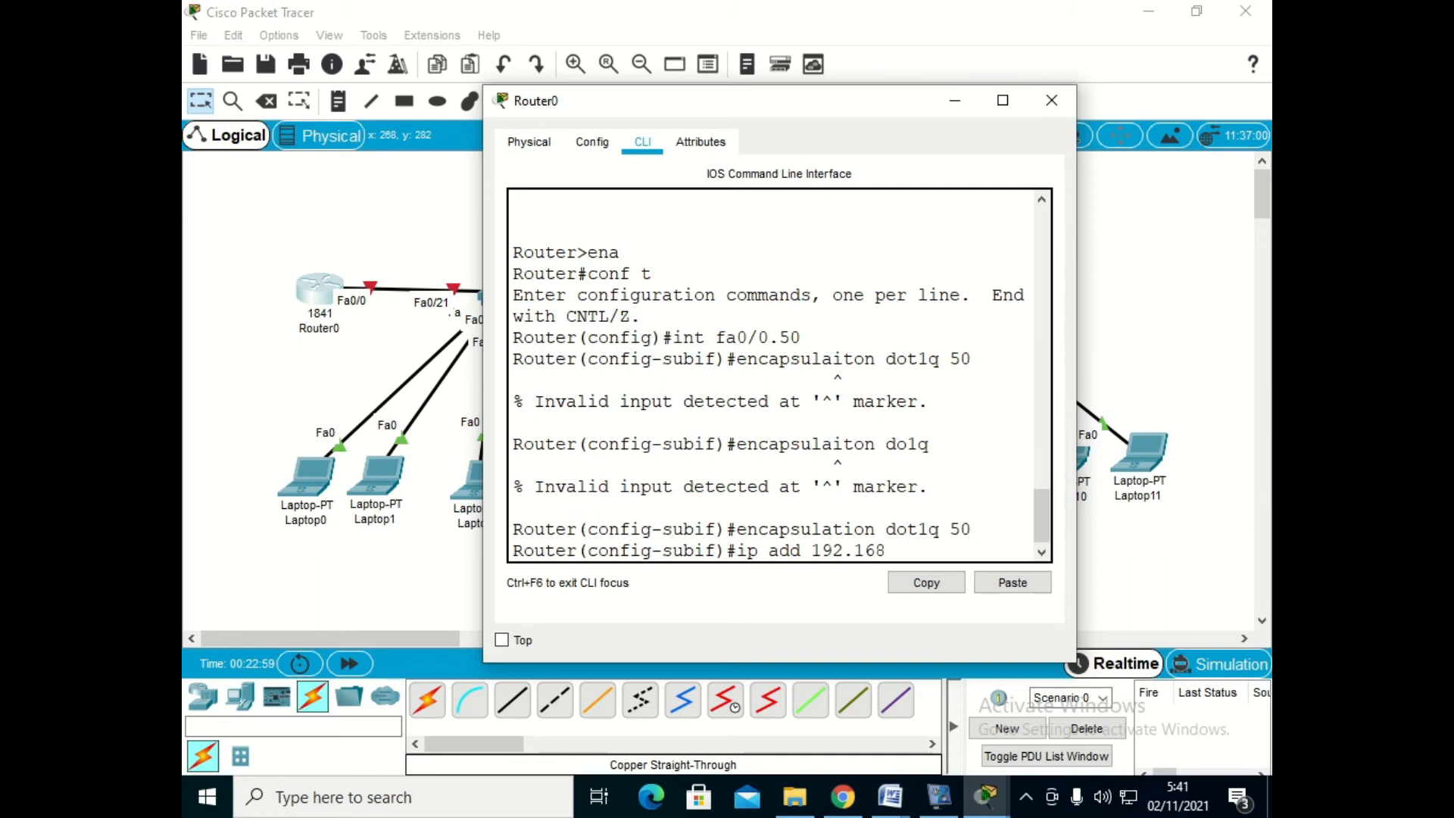
text(.10.254 255.255.255.0)
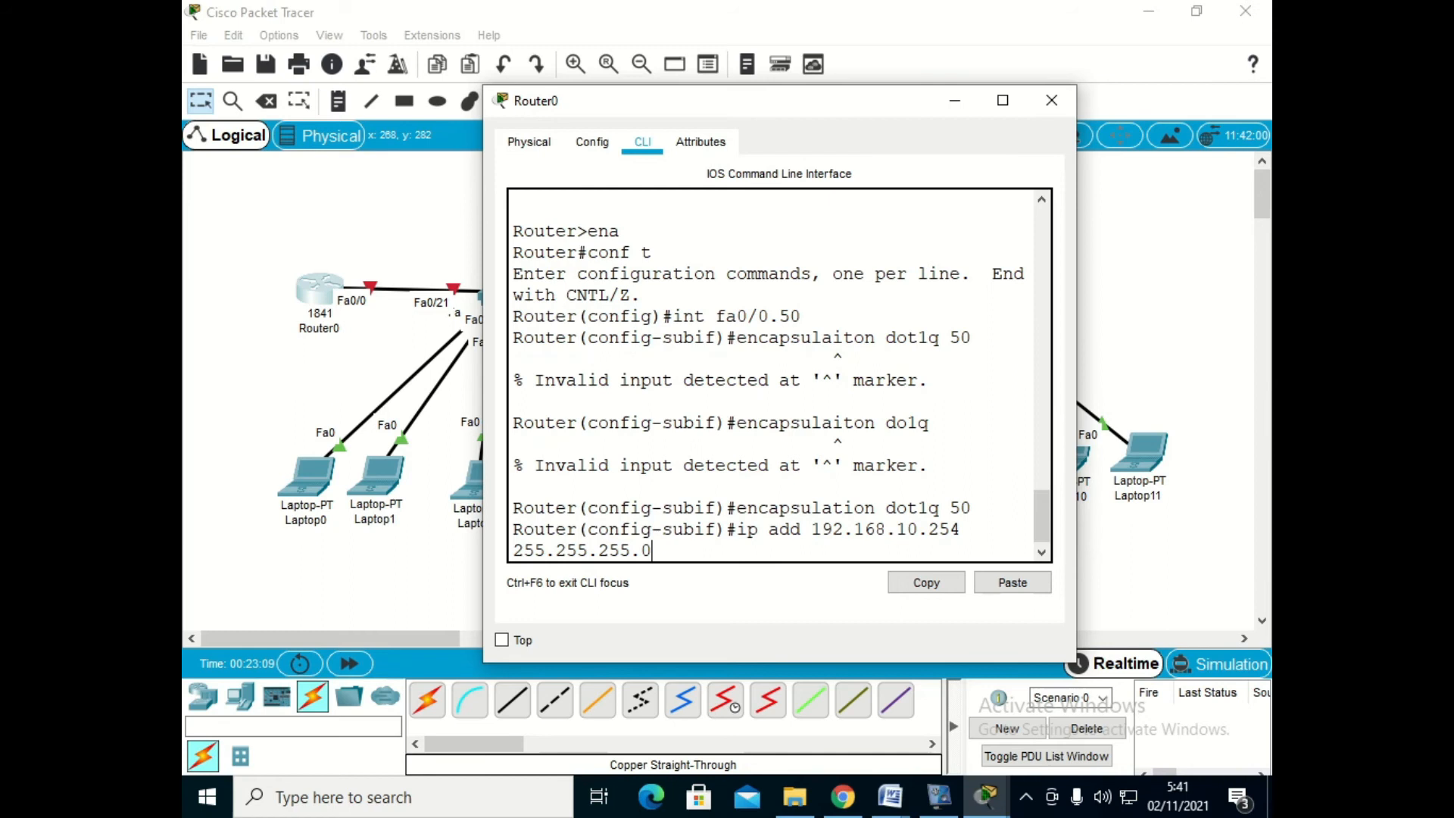
key(Return)
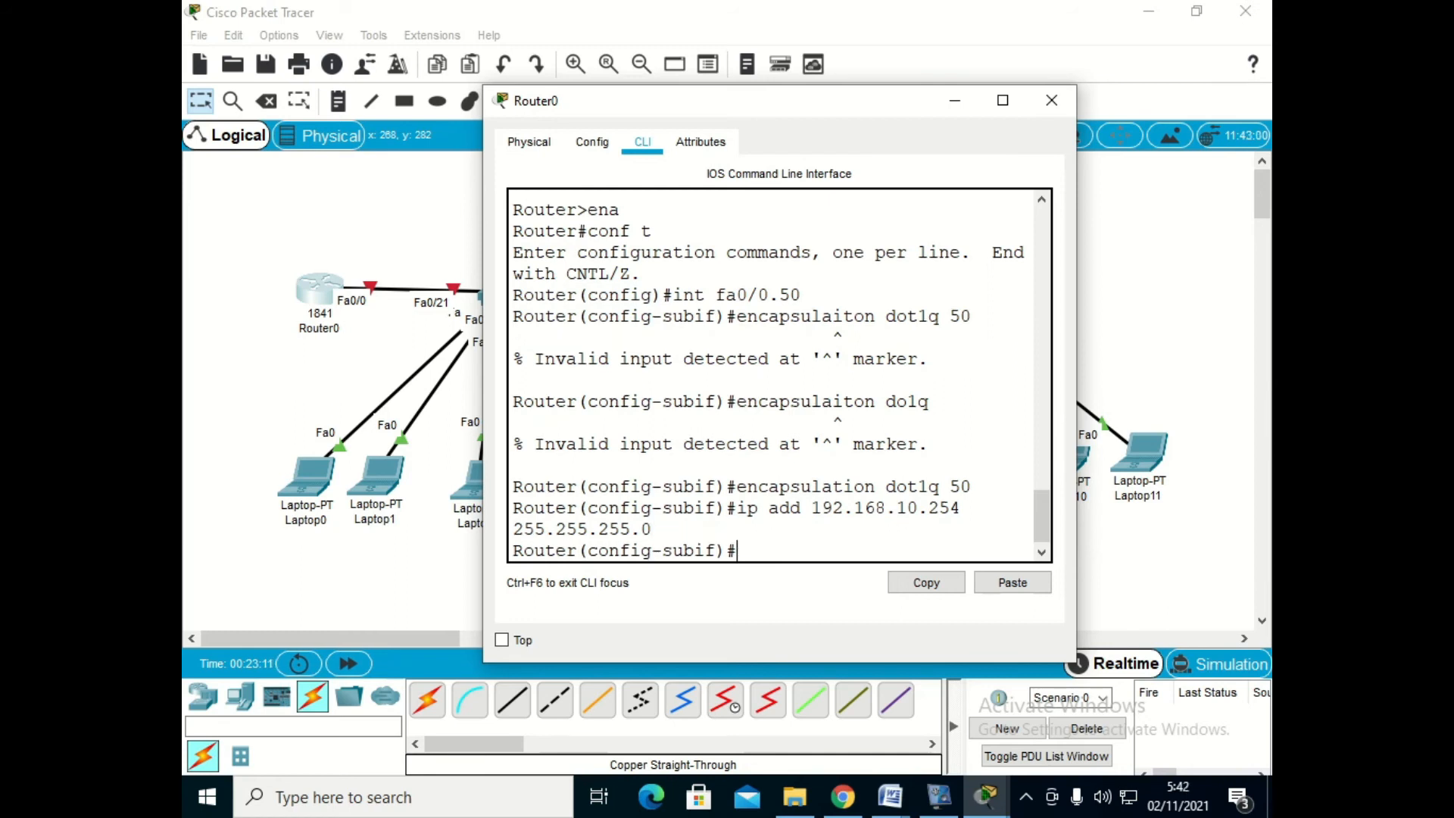
- Maximize the Router0 window, enable subinterface fa0/0.50 with no shutdown, and exit its configuration
click(1002, 100)
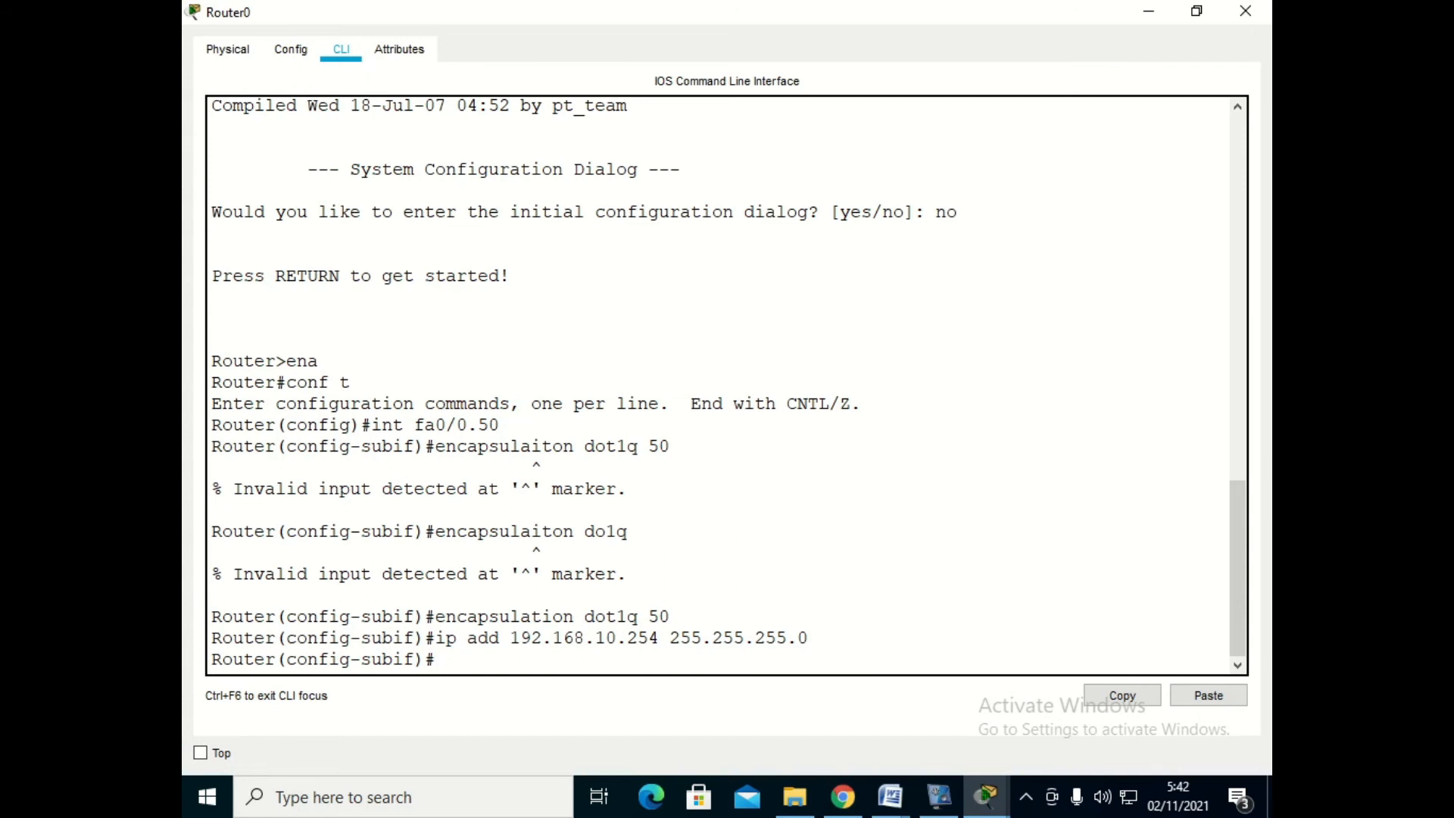
text(no sh)
key(Return)
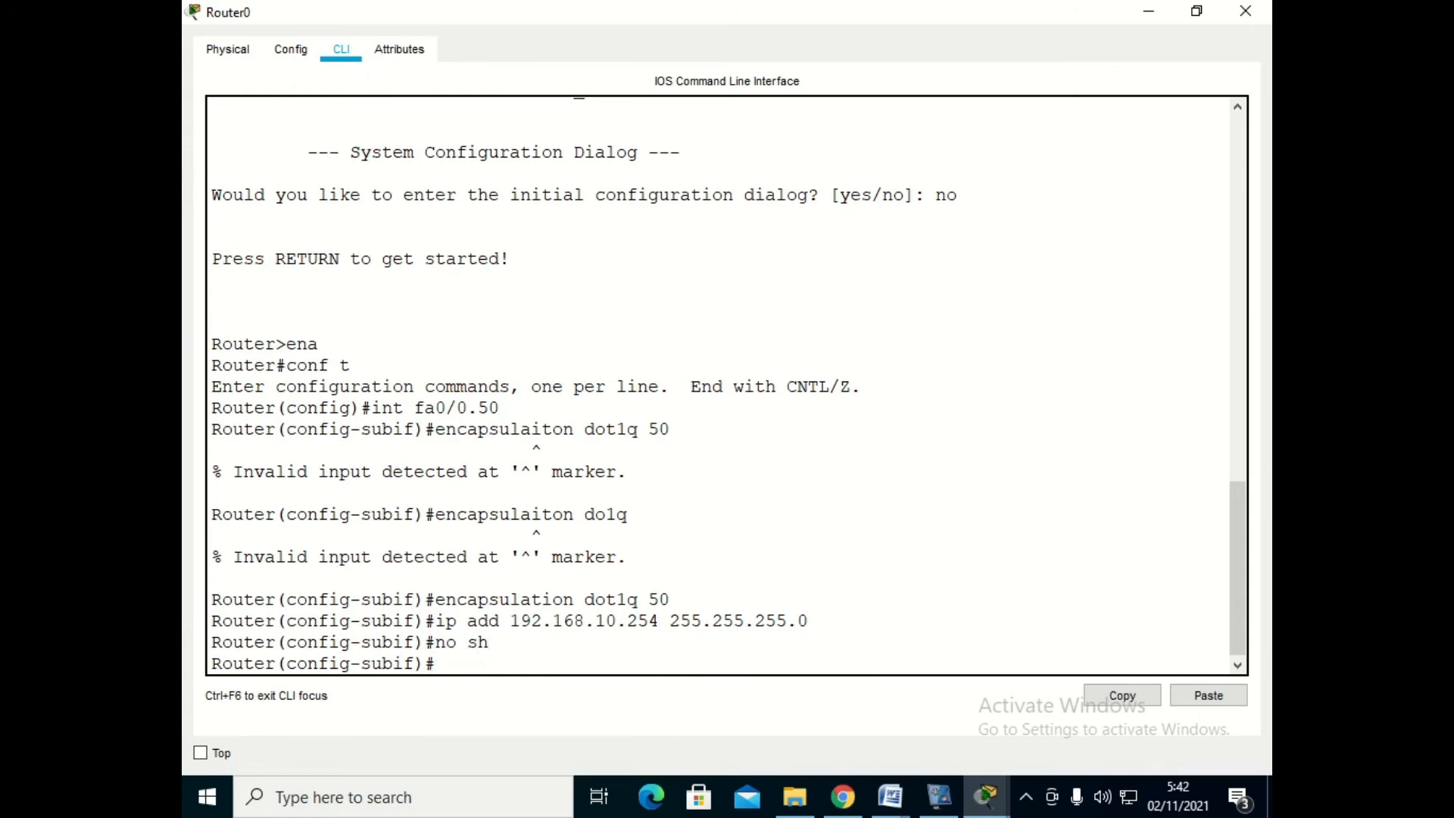
text(exit)
key(Return)
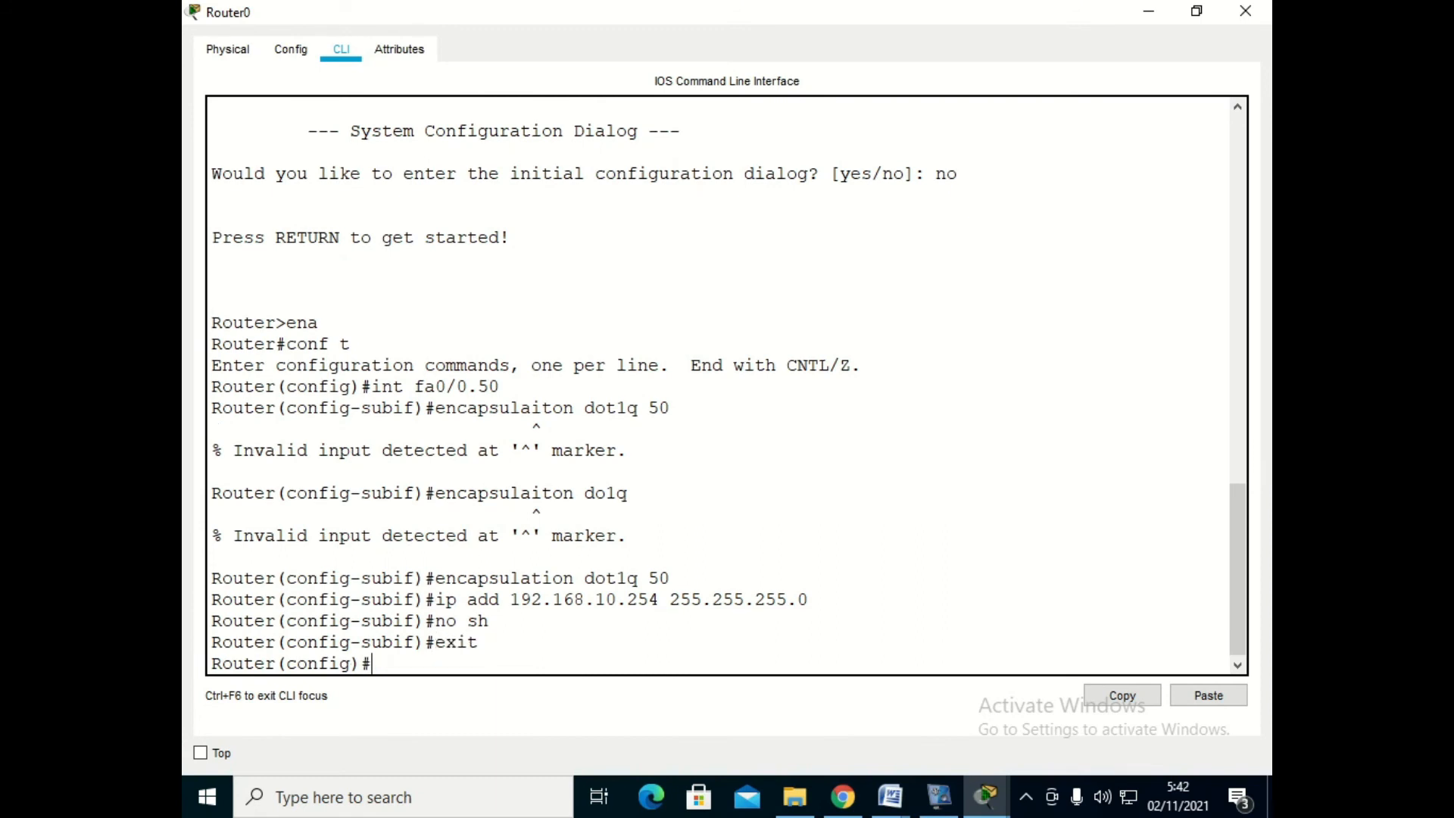
- Create Router0's subinterface fa0/0.60 and set its encapsulation to dot1q 60
text(int fa0/0.60)
key(Return)
text(encapsula)
text(i)
text(tio)
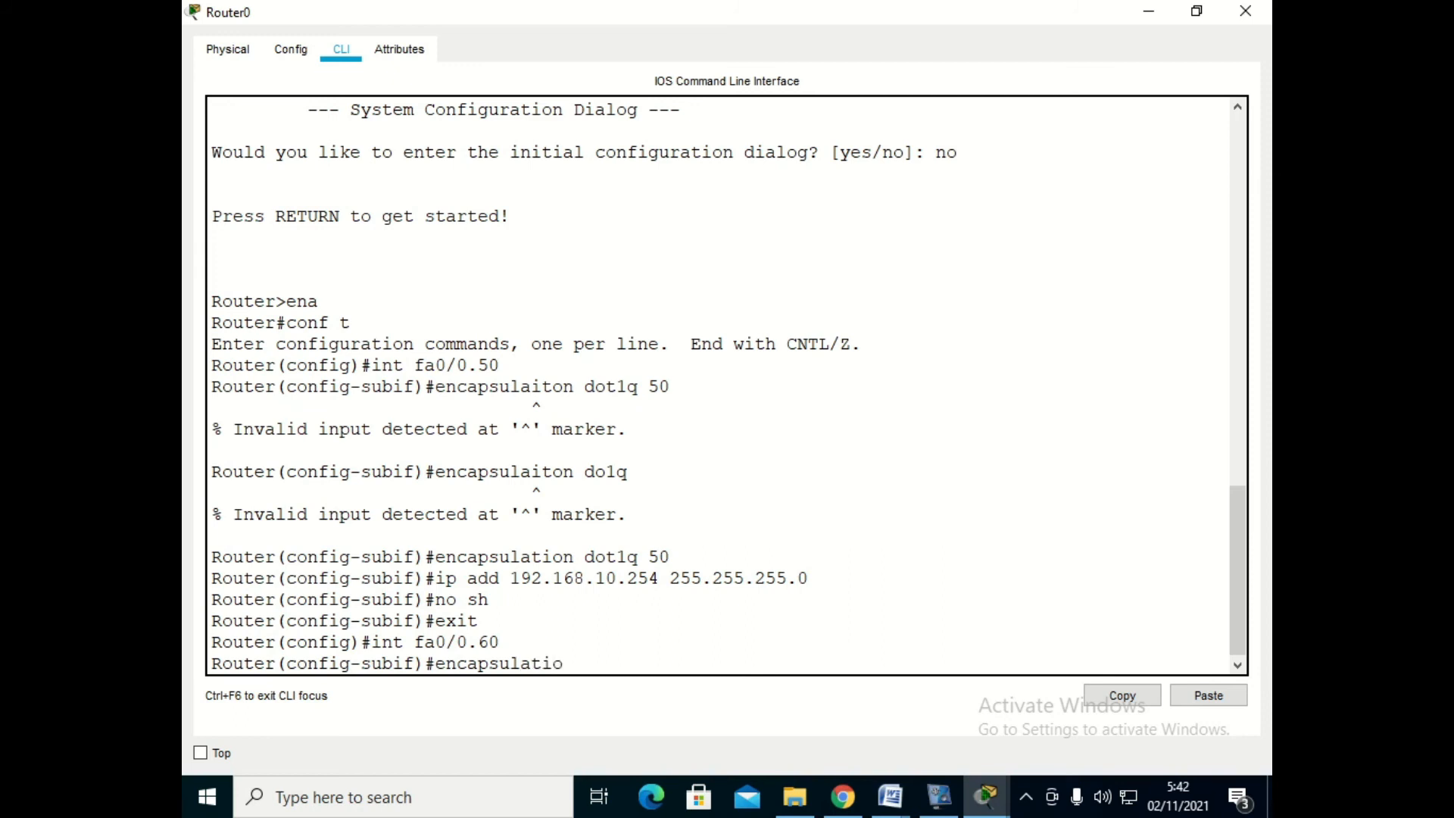
text(n dot1q 60)
key(Return)
- Assign IP address 192.168.20.254 with mask 255.255.255.0 to subinterface fa0/0.60 and exit its configuration
text(ip add )
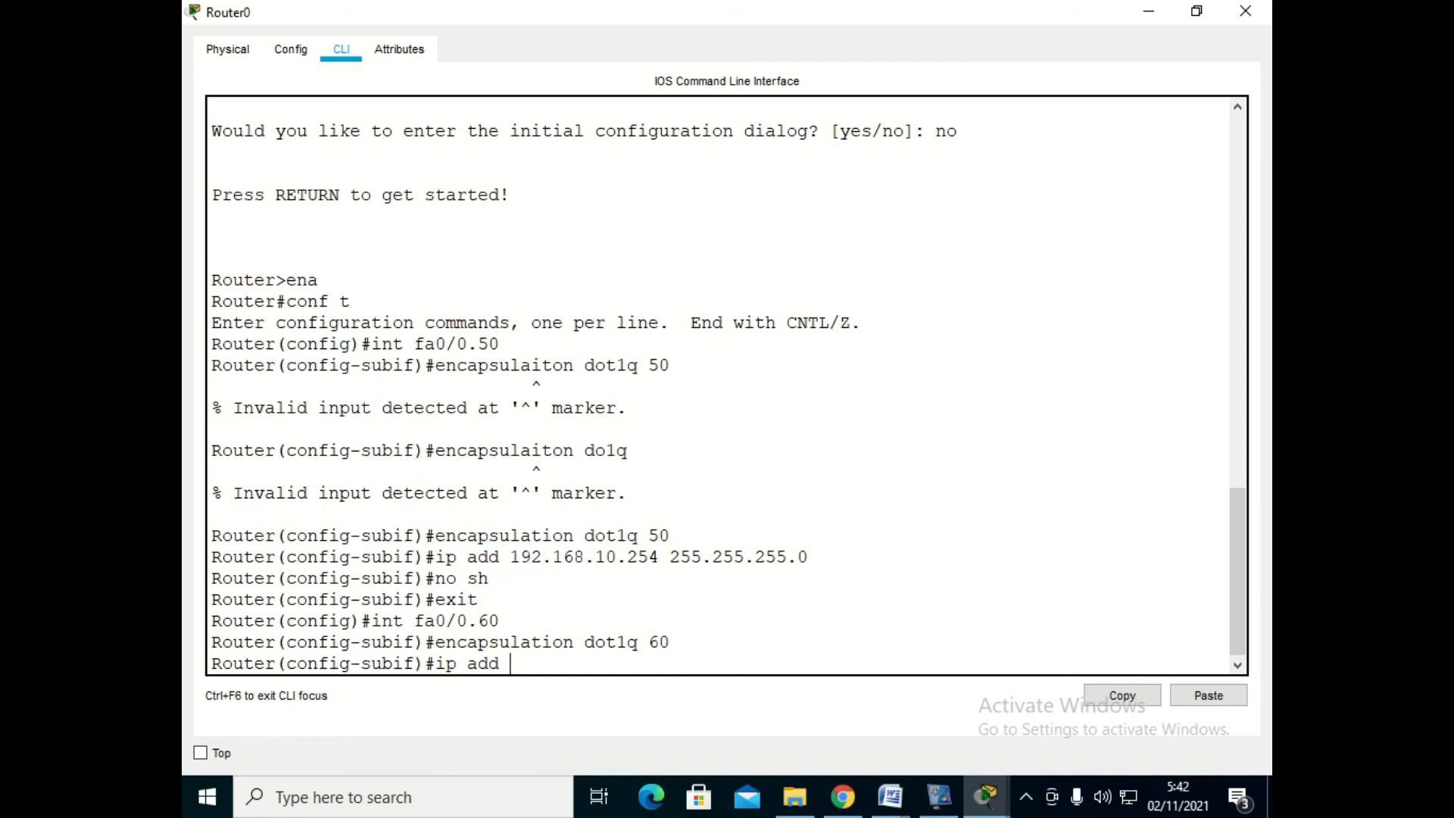
text(192.168.20.254 255.255)
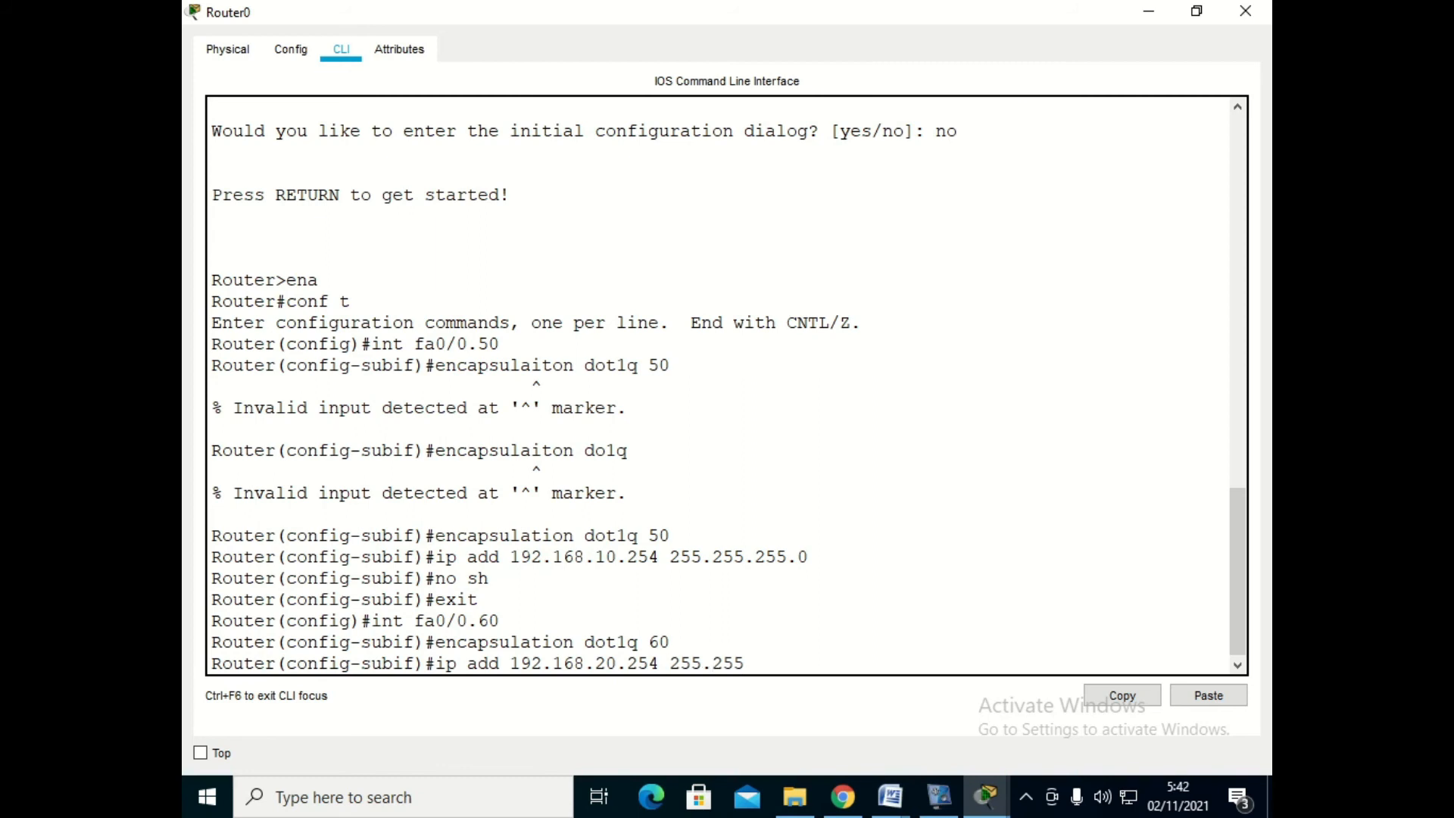
text(.255.0)
key(Return)
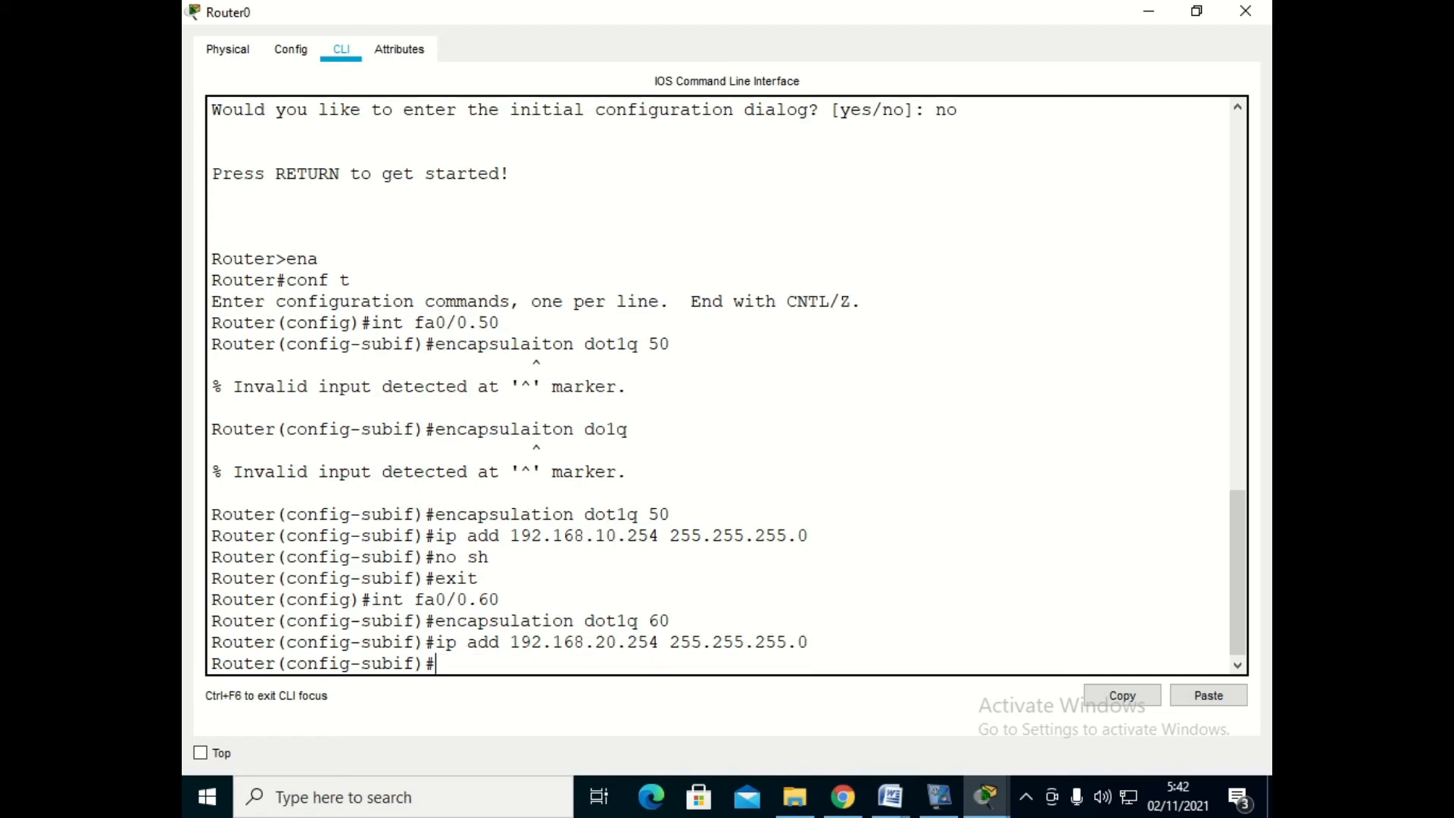
text(exit)
key(Return)
- Open subinterface fa0/0.70 and try to assign it IP address 192.168.30.254 with mask 255.255.255.0 without setting encapsulation
text(int)
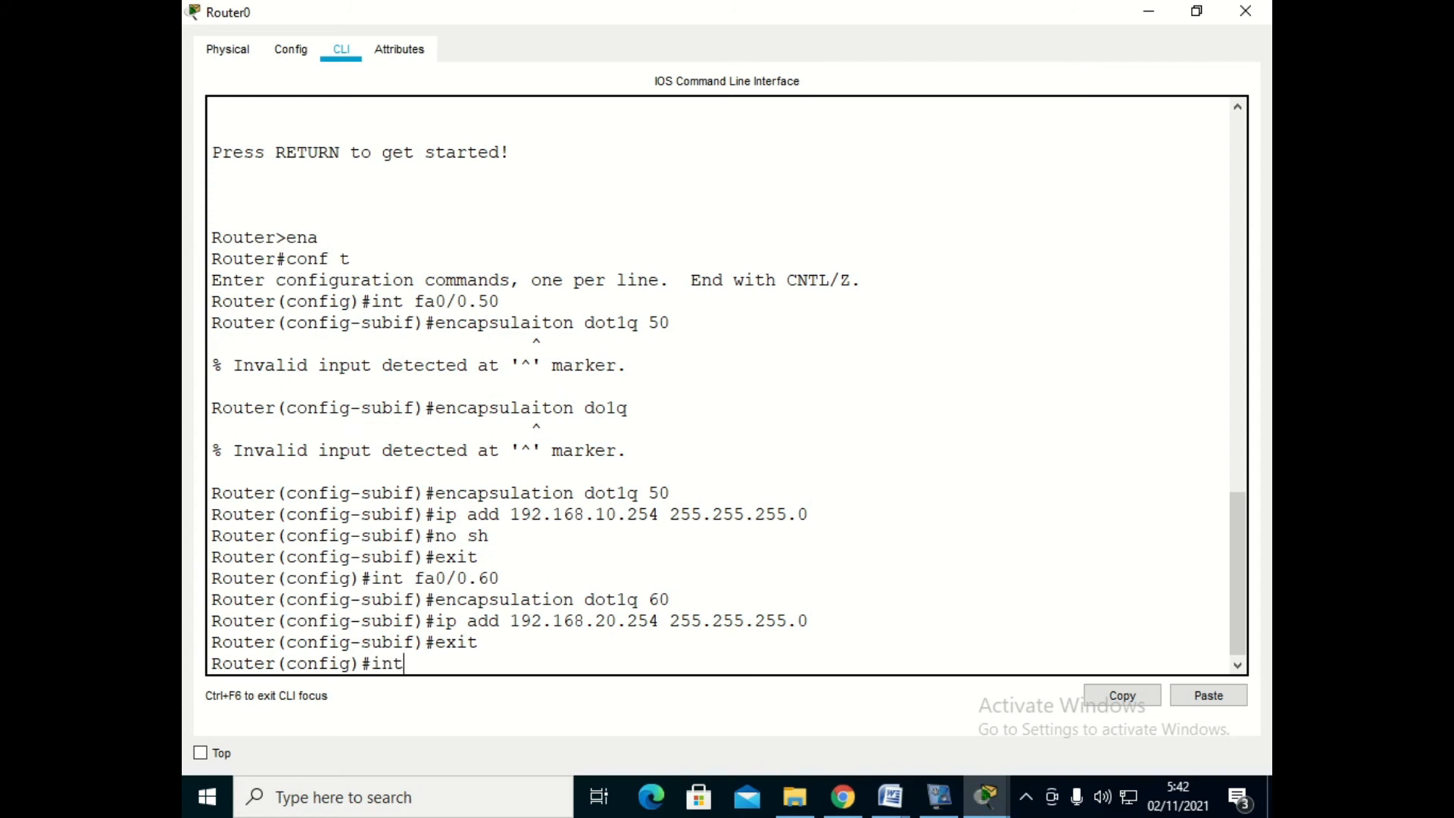
text( fa0/0.70)
key(Return)
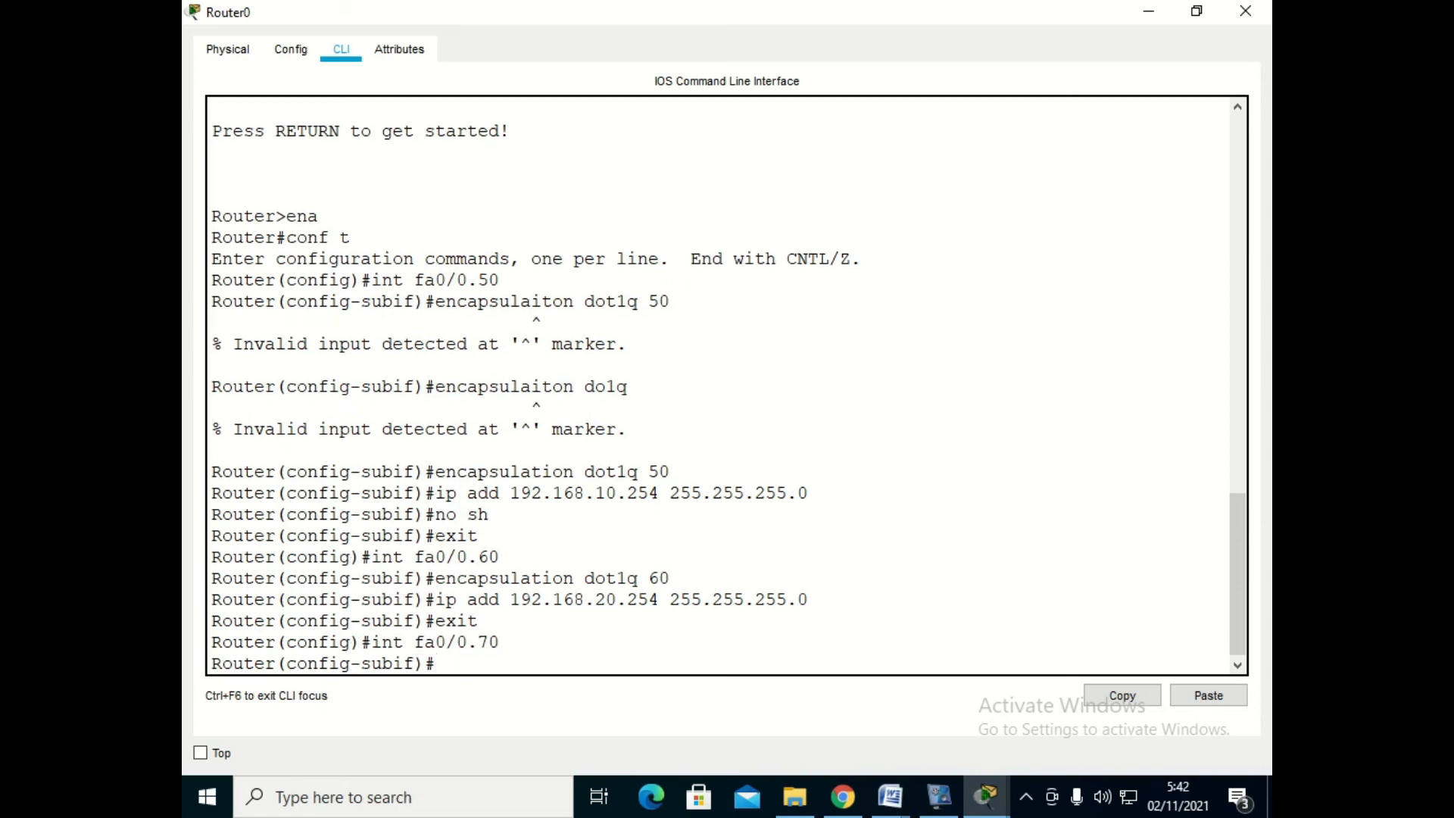
text(ip add 192.168.3)
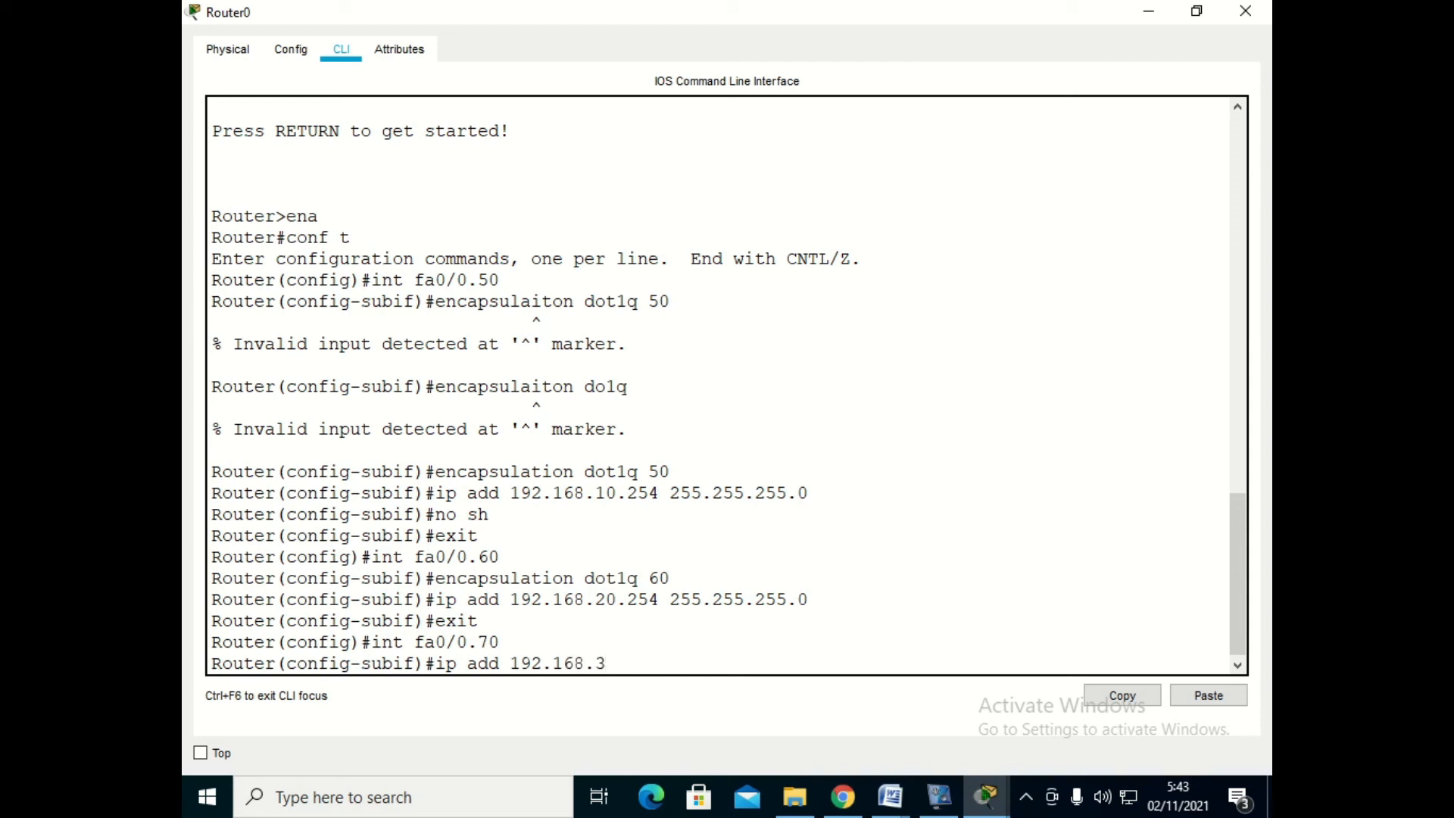
text(0.254 255.255.255)
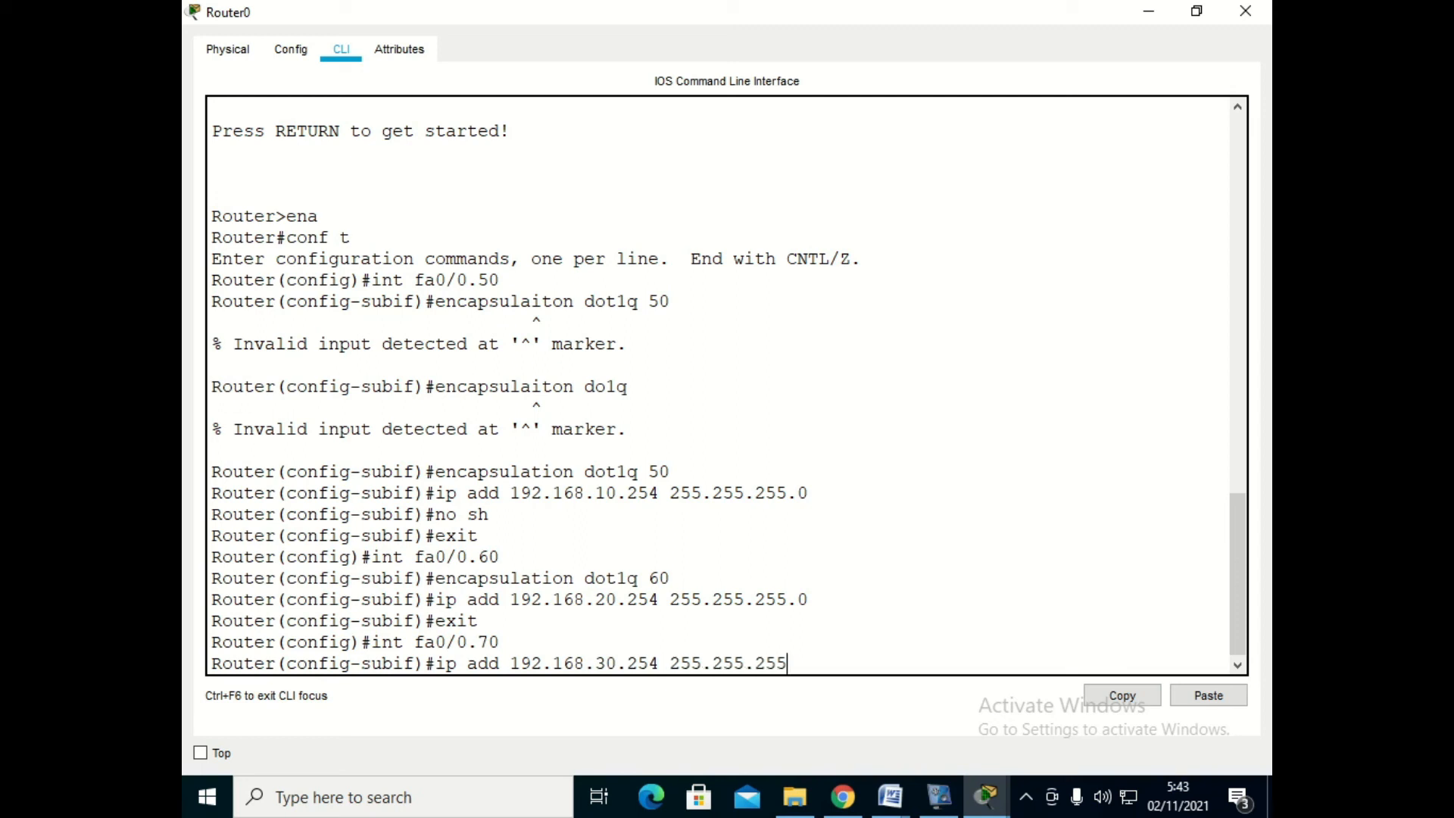
text(.0)
key(Return)
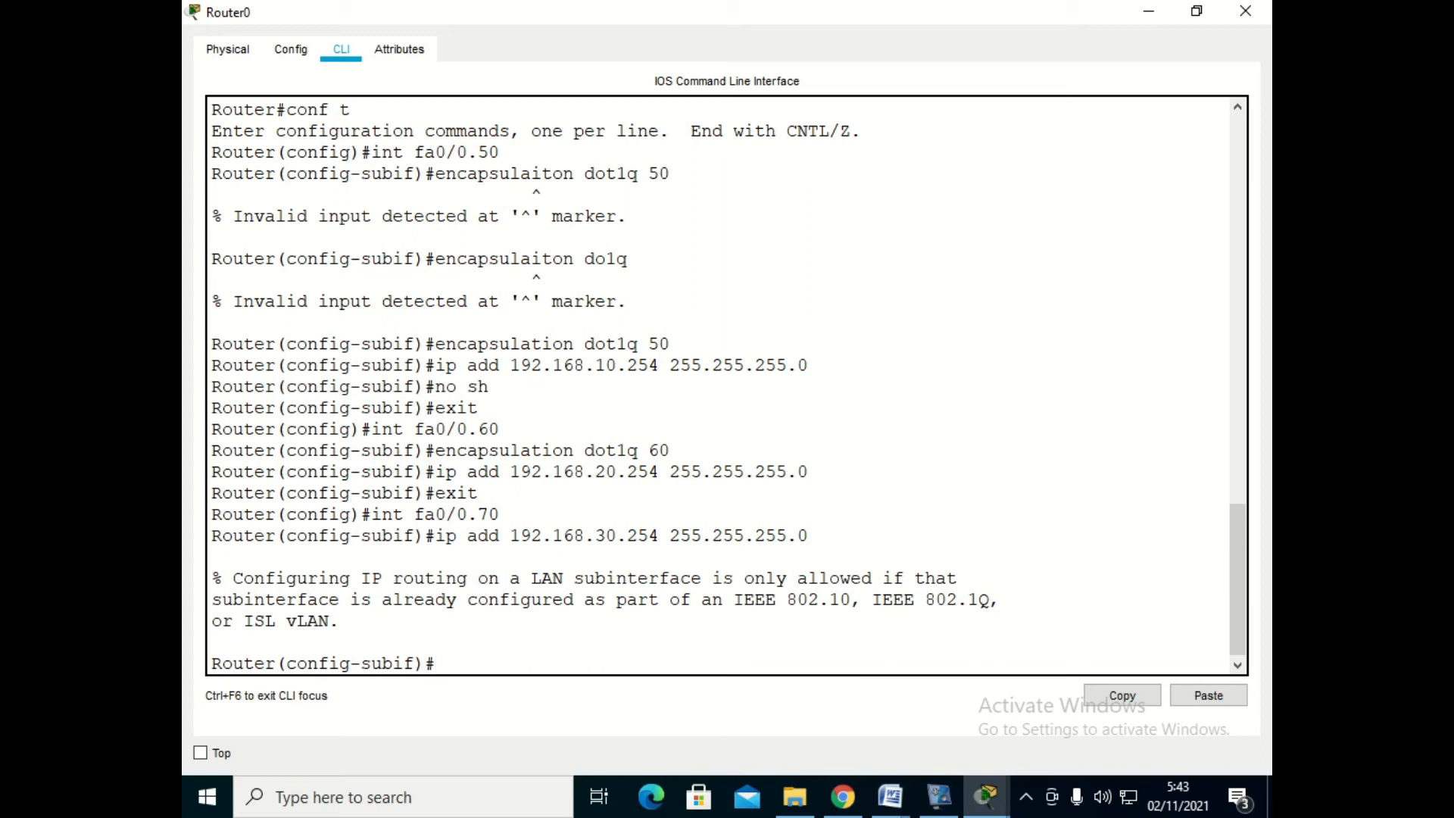
- Enter subinterface fa0/0.70 again and set its encapsulation to dot1q 70
text(int fa0/0.70)
key(Return)
text(e)
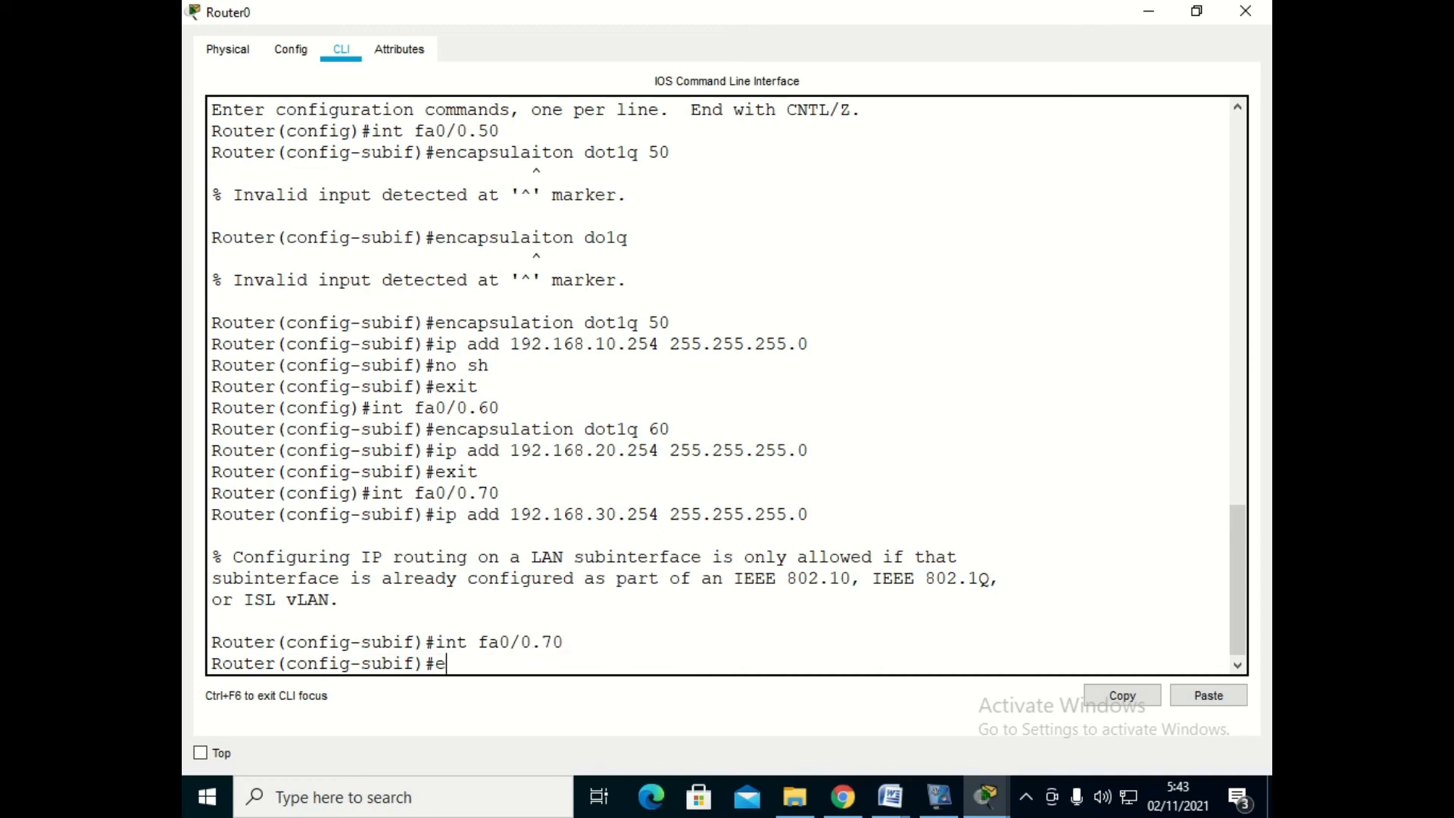
text(ncapsulation )
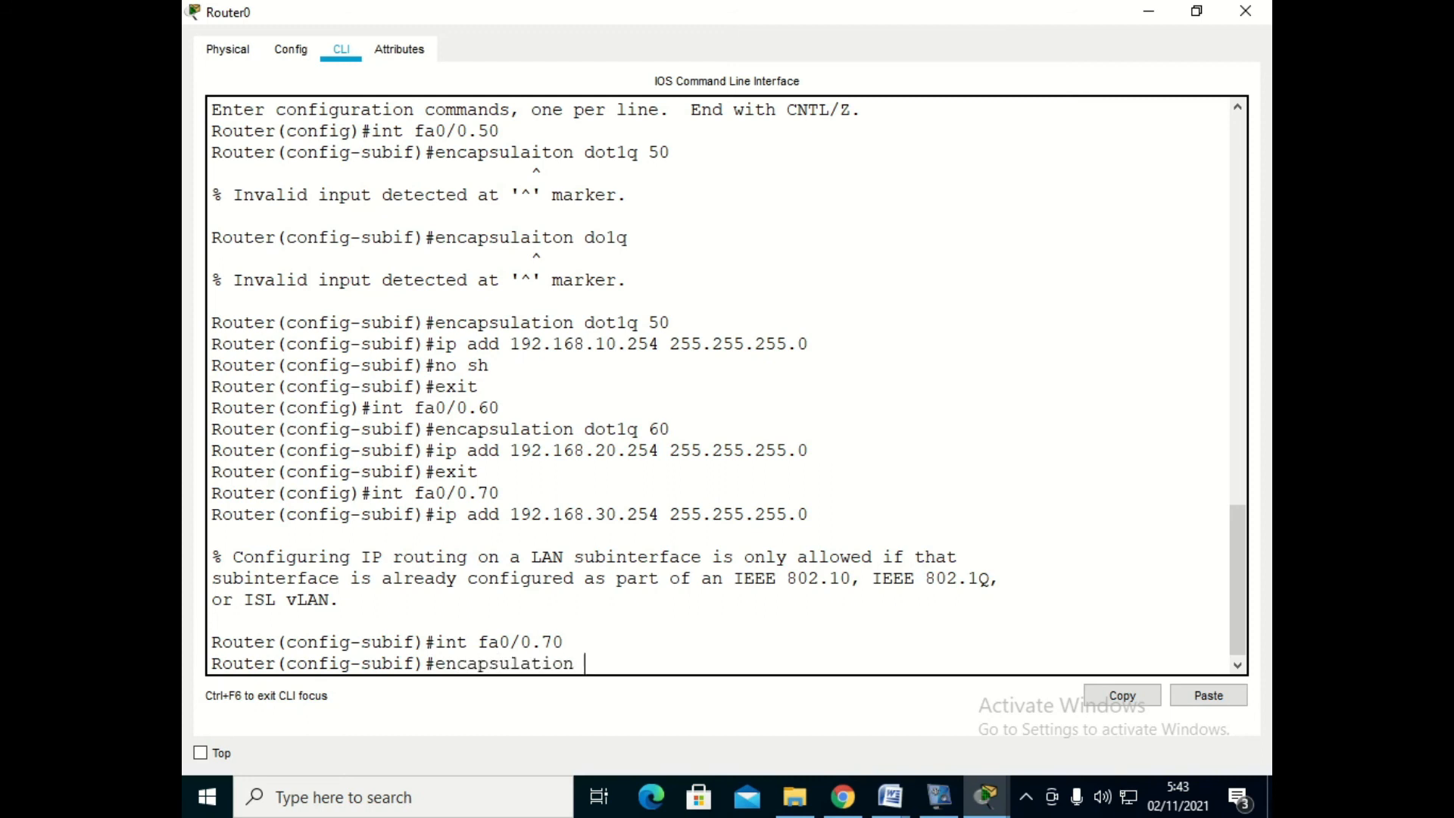
text(dot1q 70)
key(Return)
- Assign IP address 192.168.30.254 with mask 255.255.255.0 to subinterface fa0/0.70 and exit its configuration
text(ip)
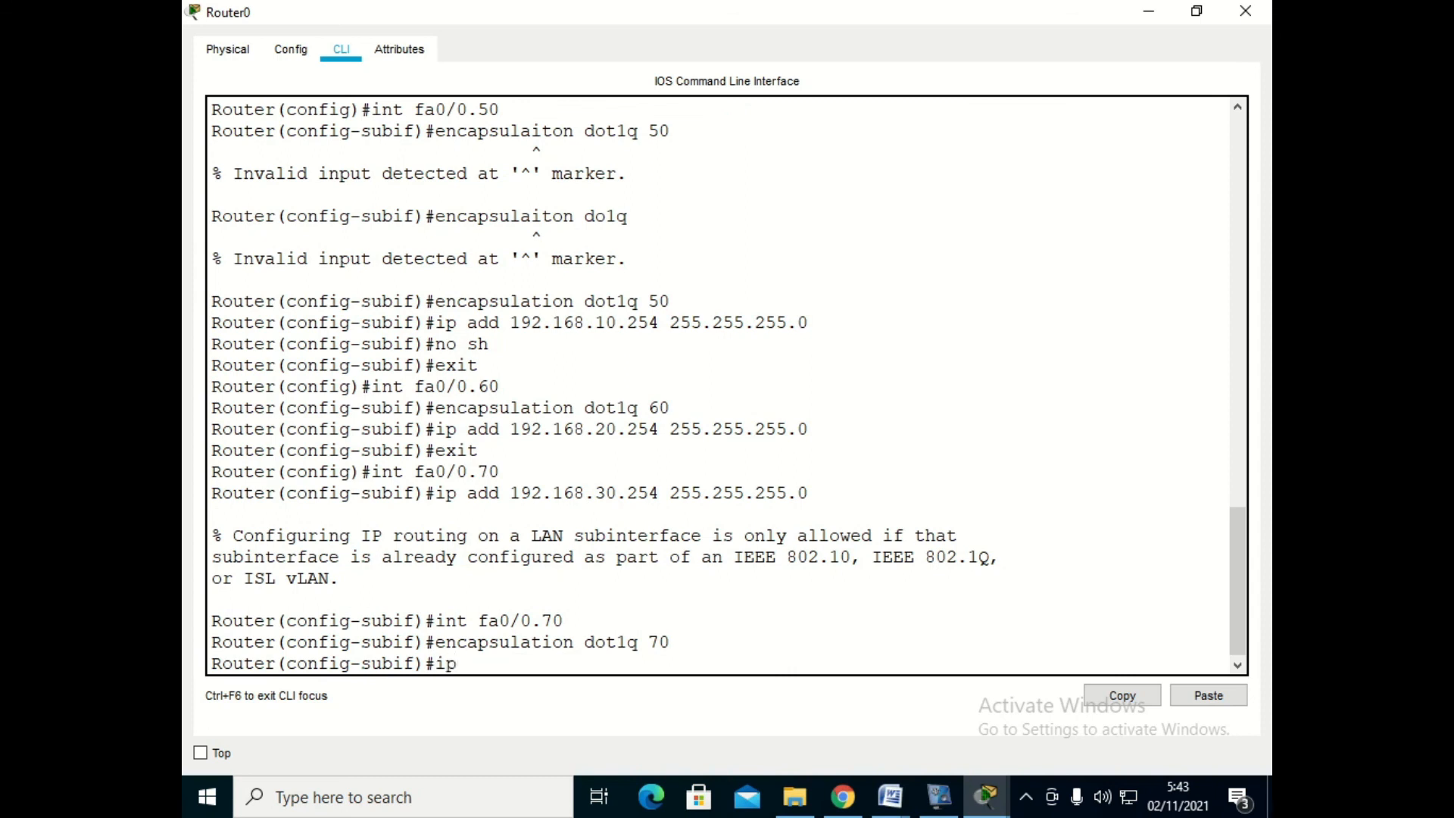
text( add 192.168.30.2)
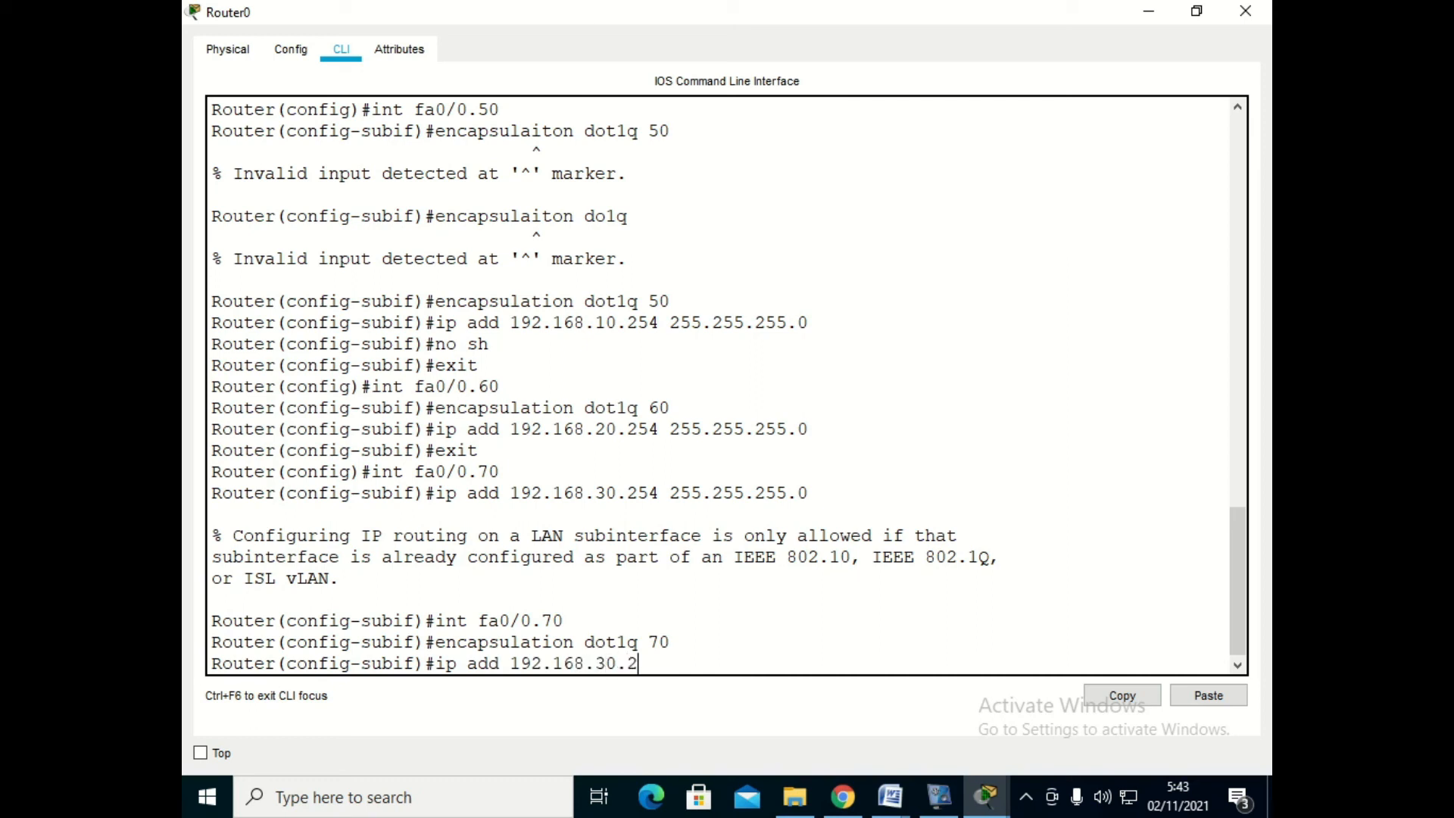
text(54 255.255.255.0)
key(Return)
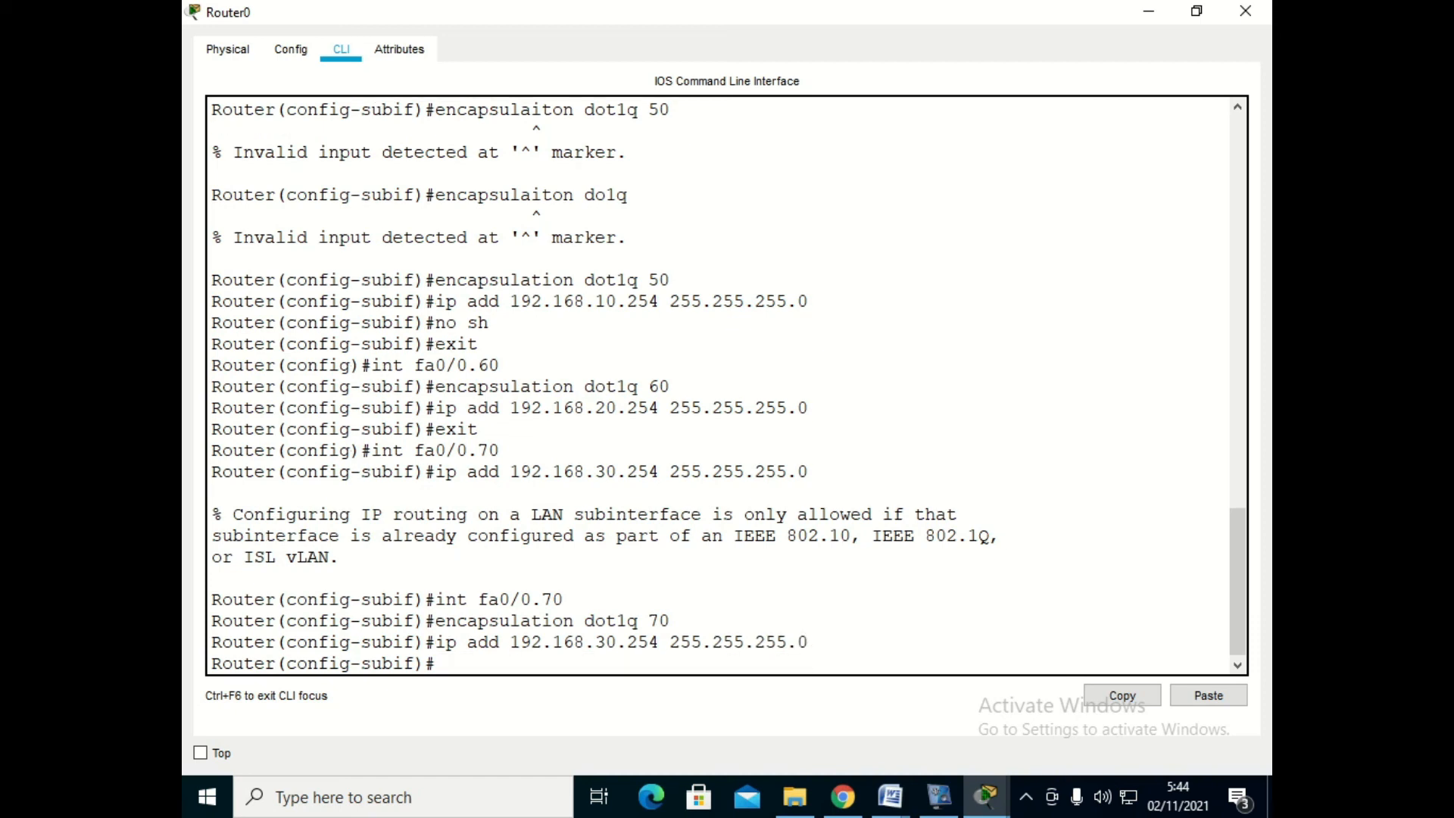
text(exi)
text(t)
key(Return)
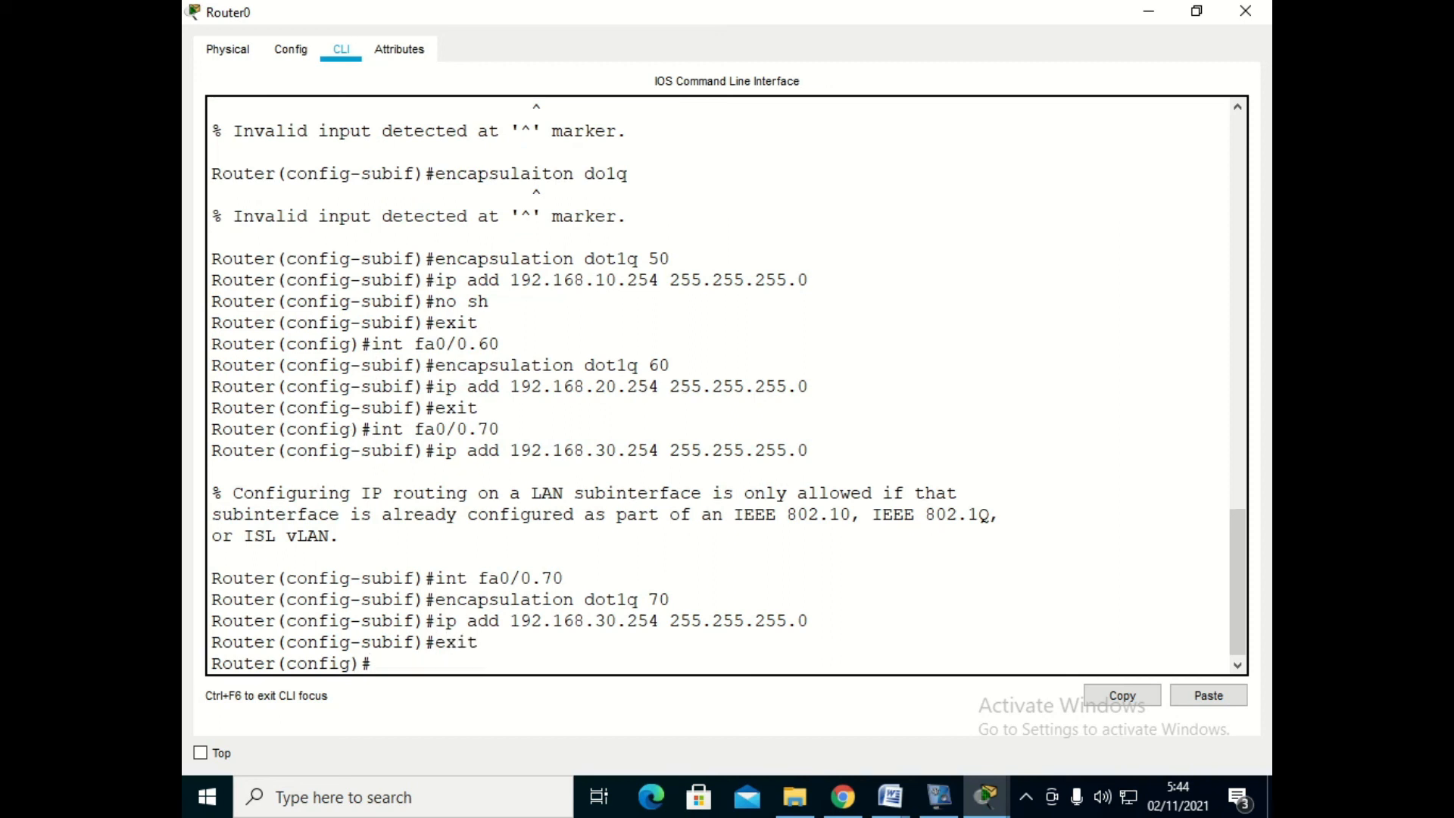
- Enter Router0's physical interface fa0/0 and enable it with no shutdown
text(int fa0/0)
key(Return)
text(no sh)
key(Return)
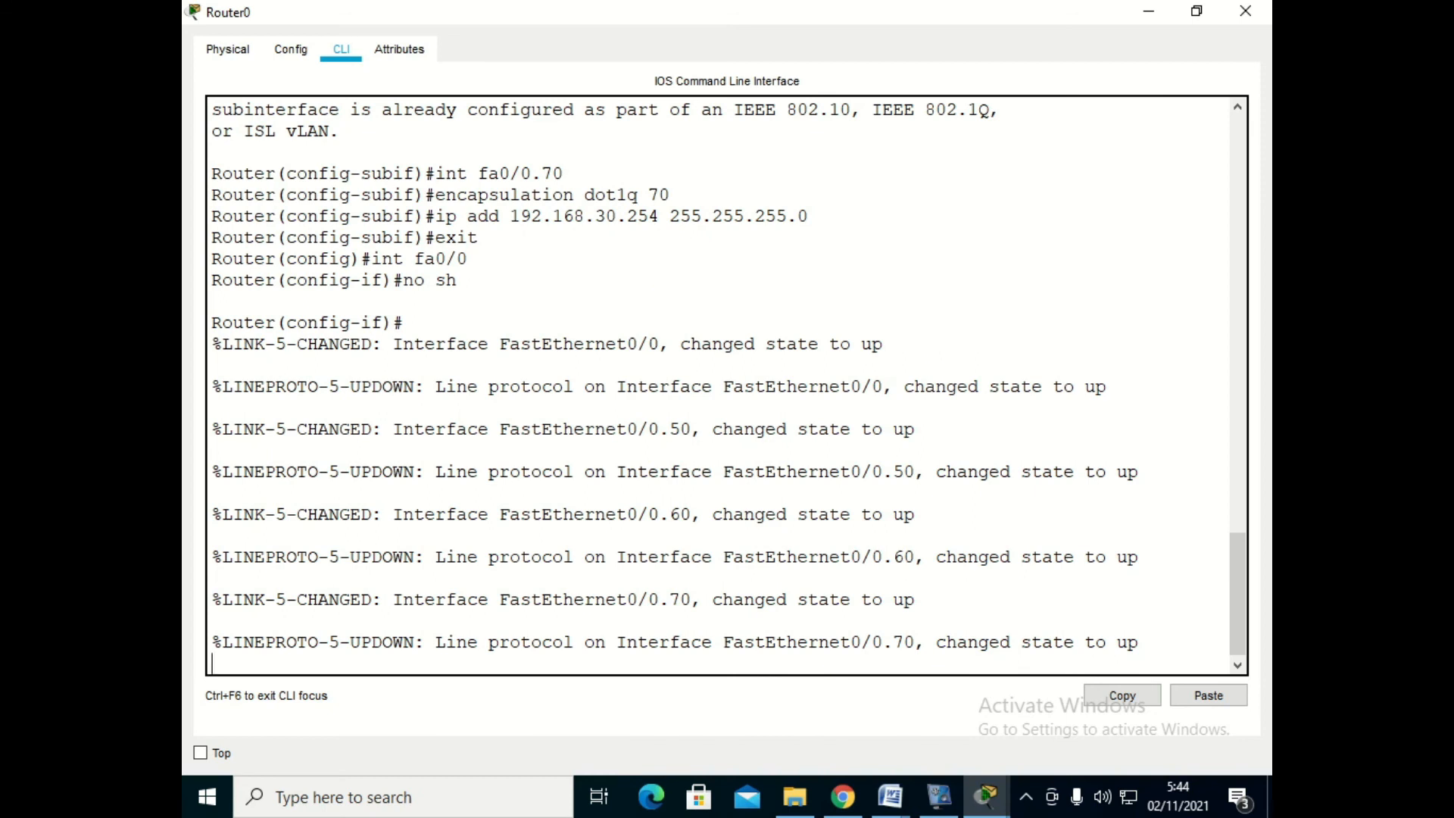
- Show Router0's brief IP interface summary and check the addresses of subinterfaces fa0/0.50, fa0/0.60 and fa0/0.70
key(Return)
text(do)
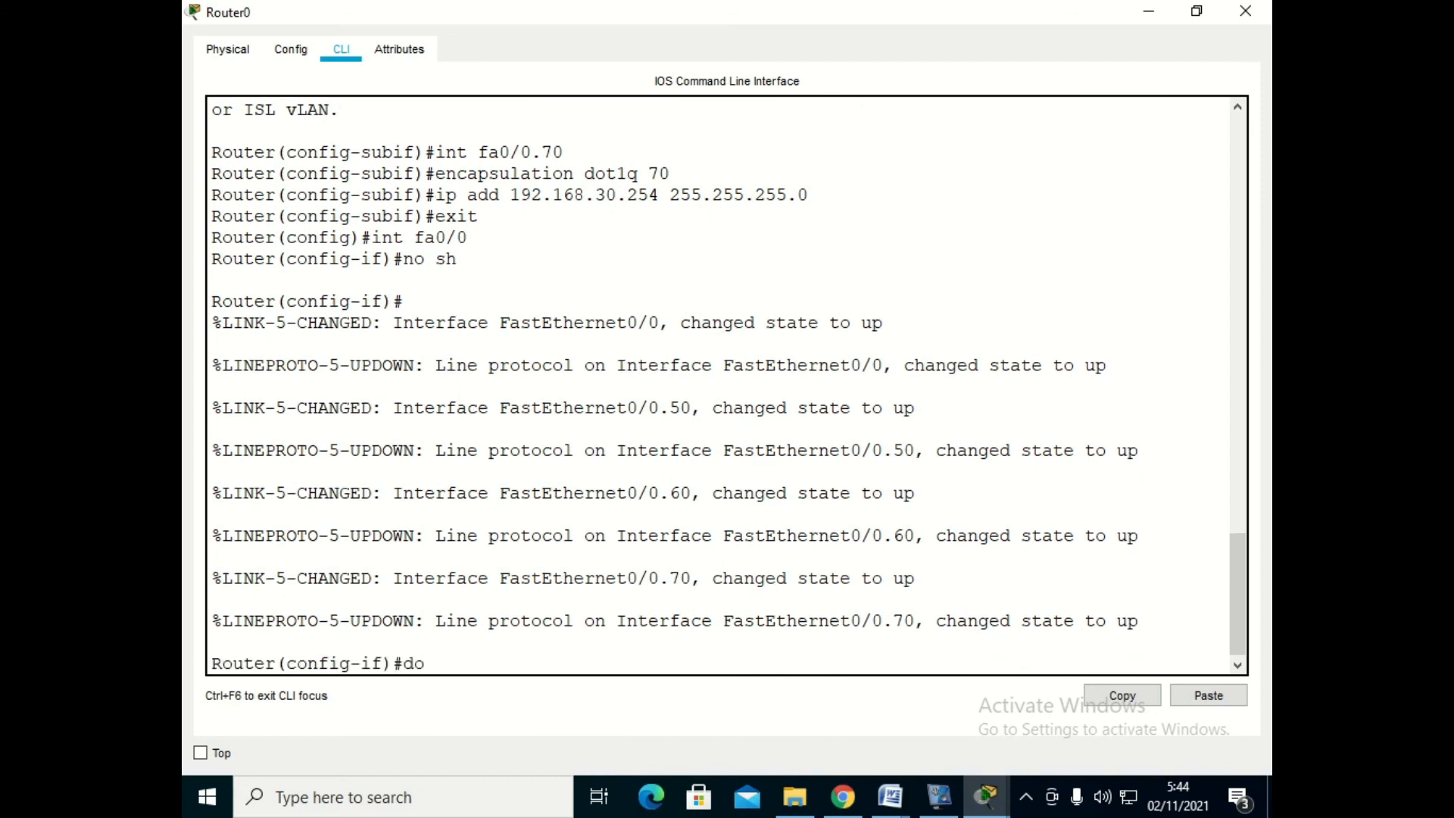
text( sh ip int br)
key(Return)
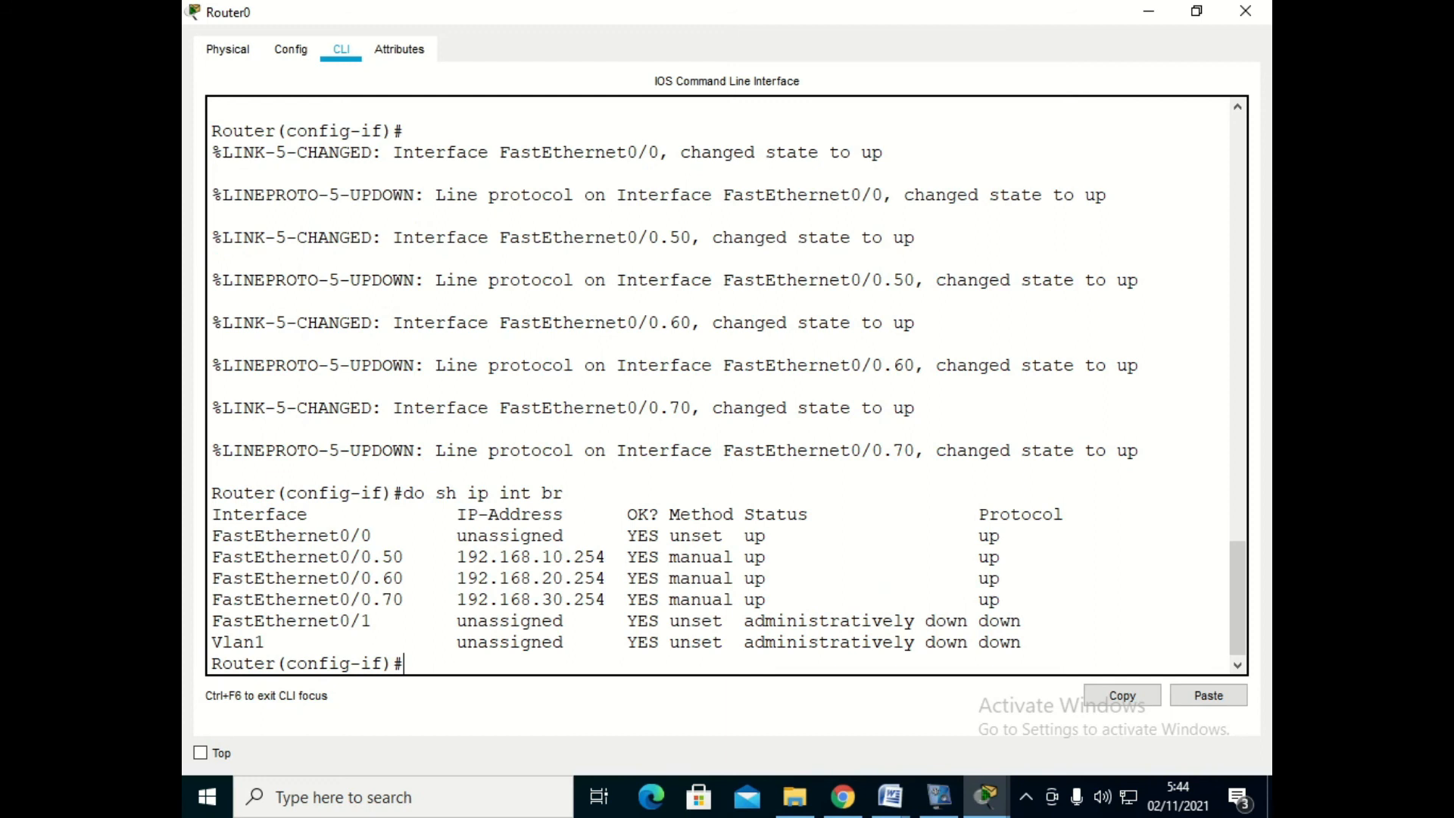
drag(212, 557, 618, 599)
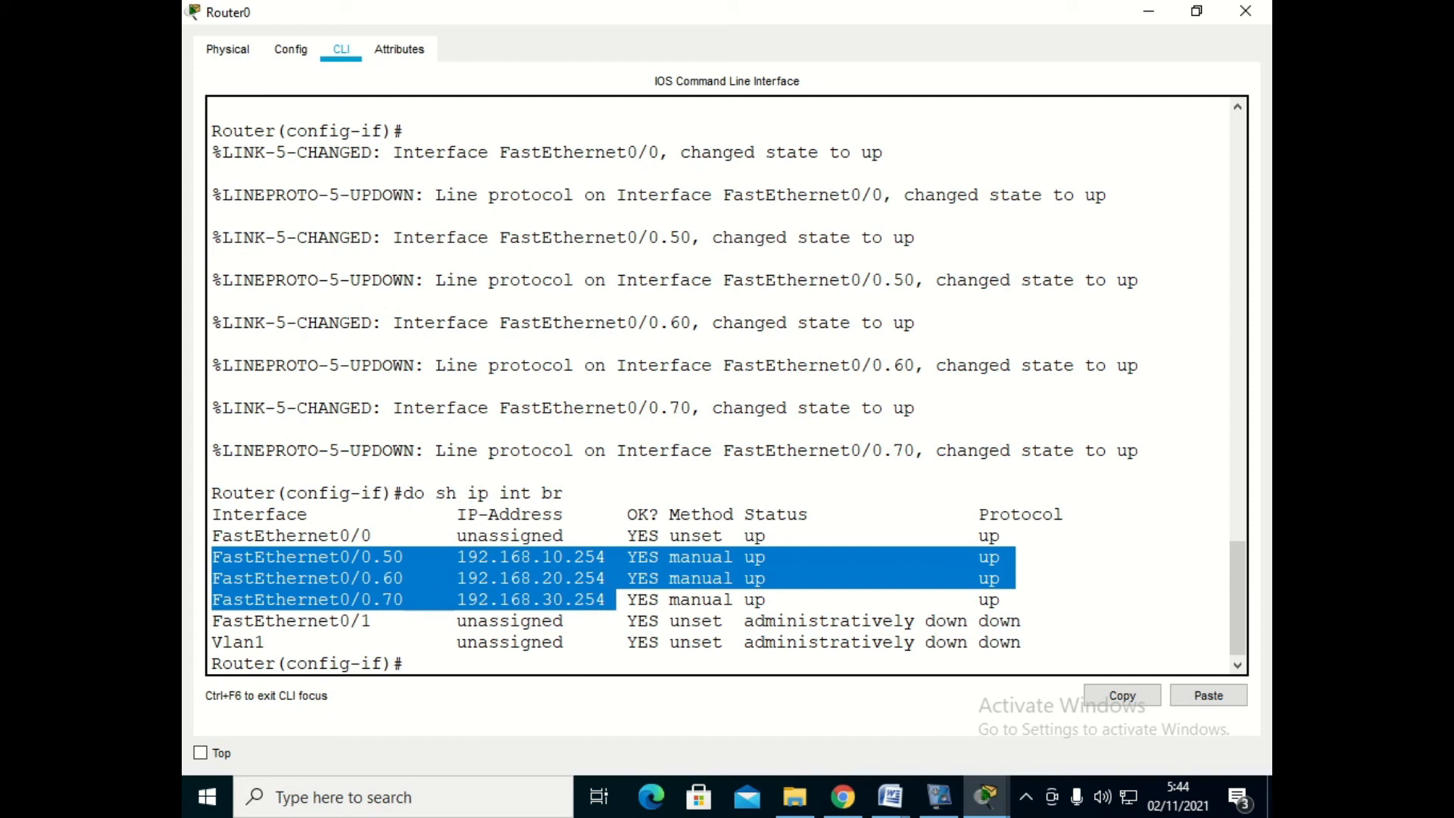
click(1148, 10)
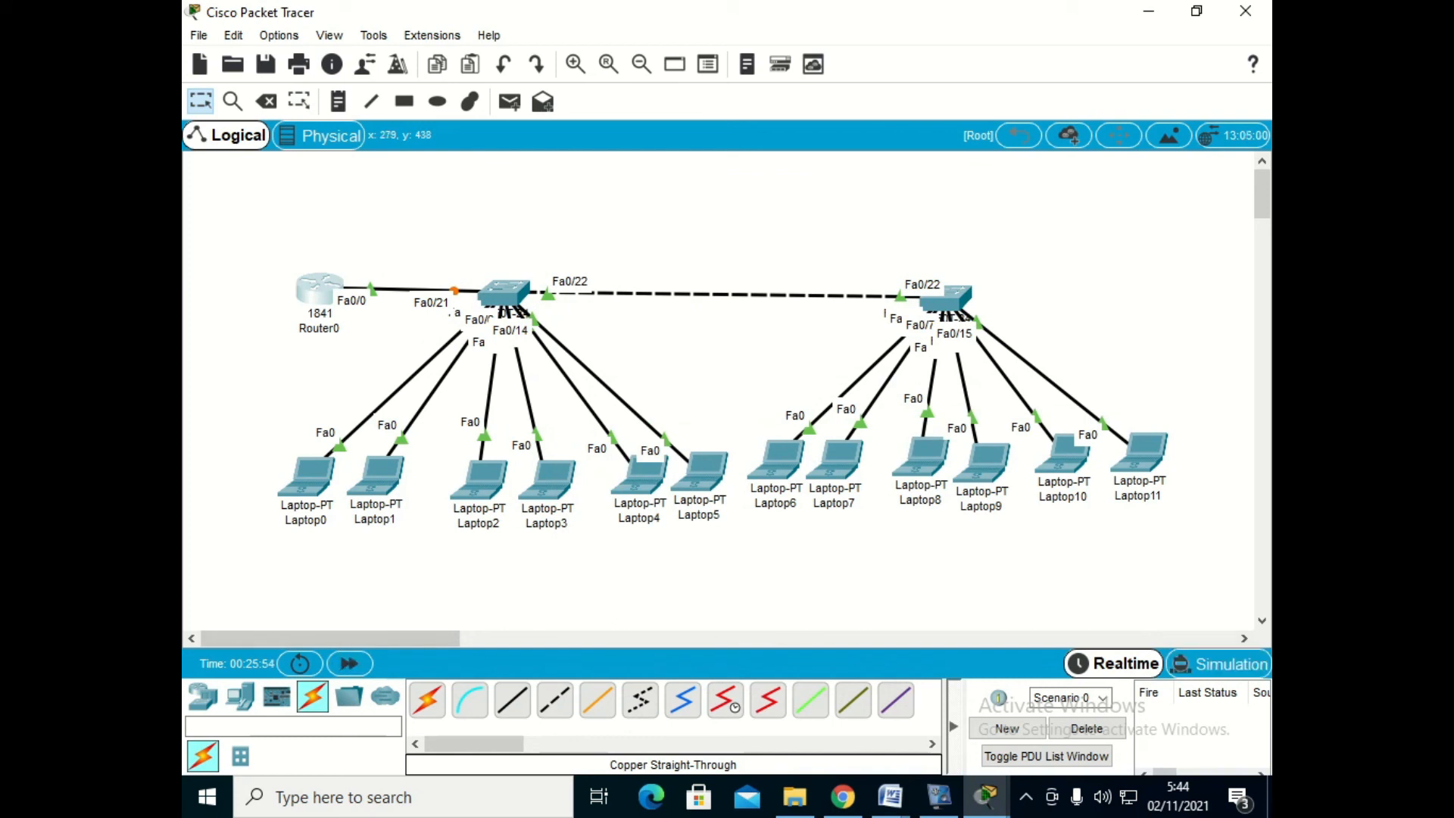
- Show the trunk interfaces on Switch0 and check the trunking status and VLANs of Fa0/21 and Fa0/22
click(504, 292)
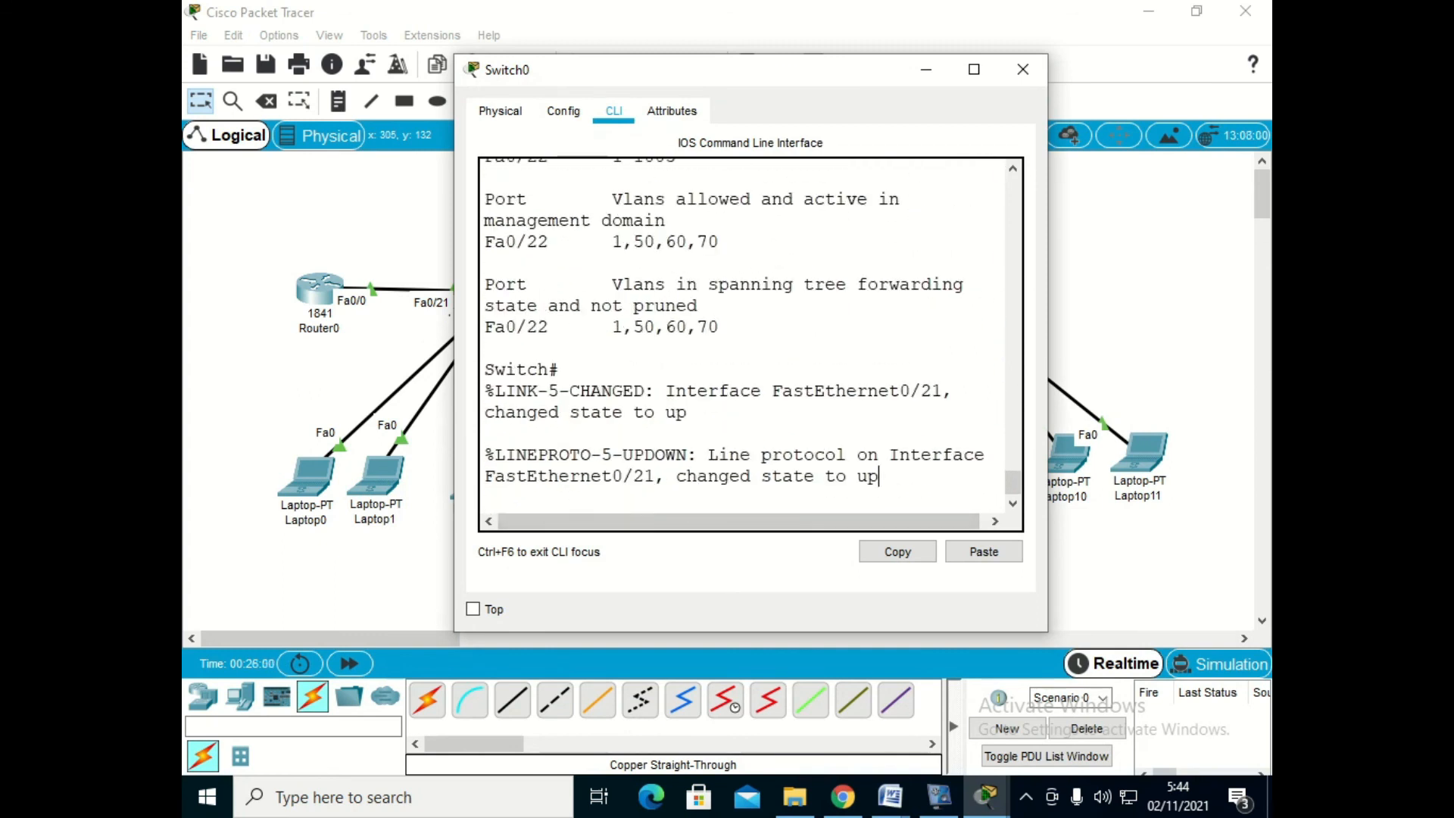
key(Return)
text(s)
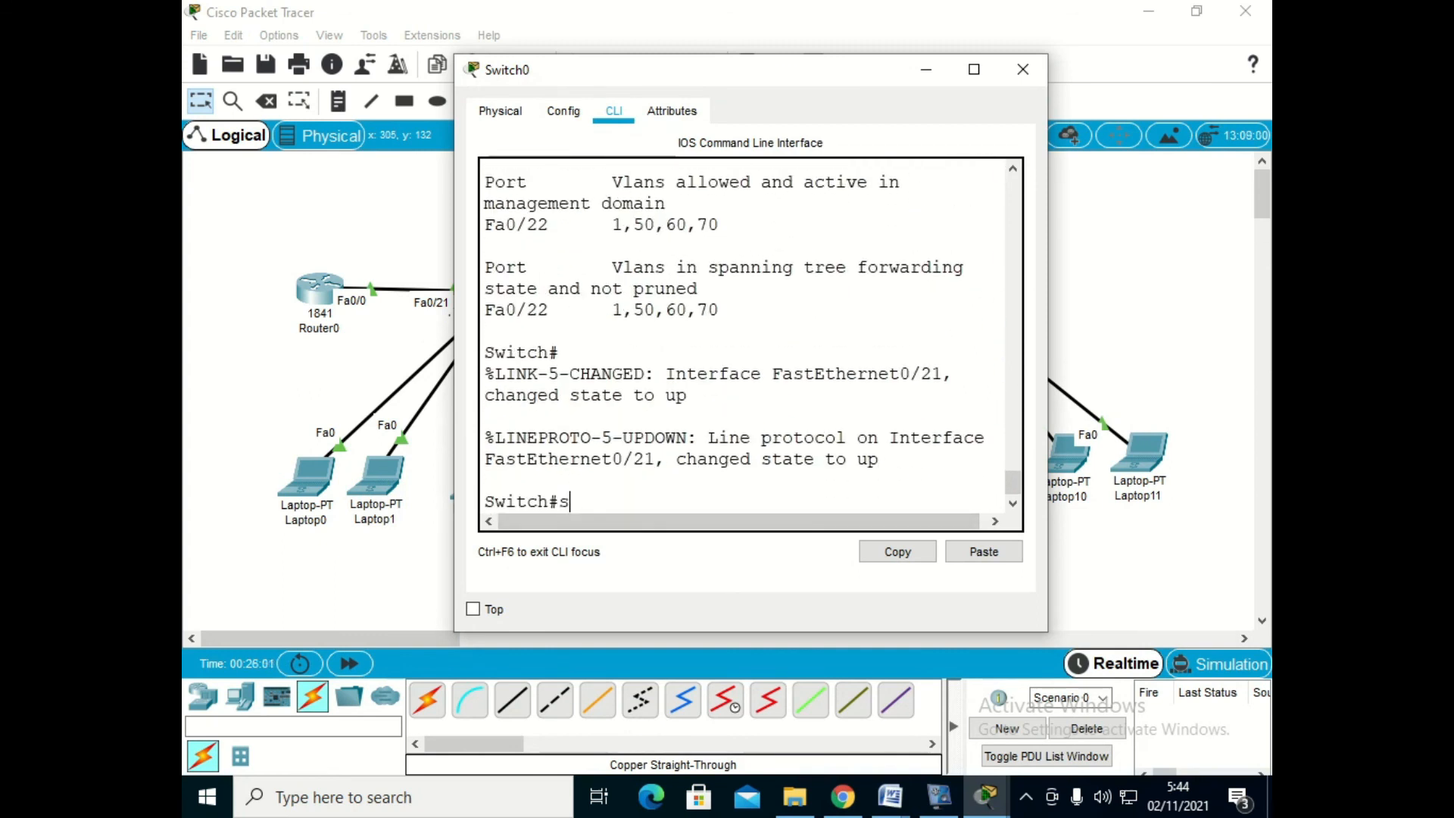
text(h int trunk)
key(Return)
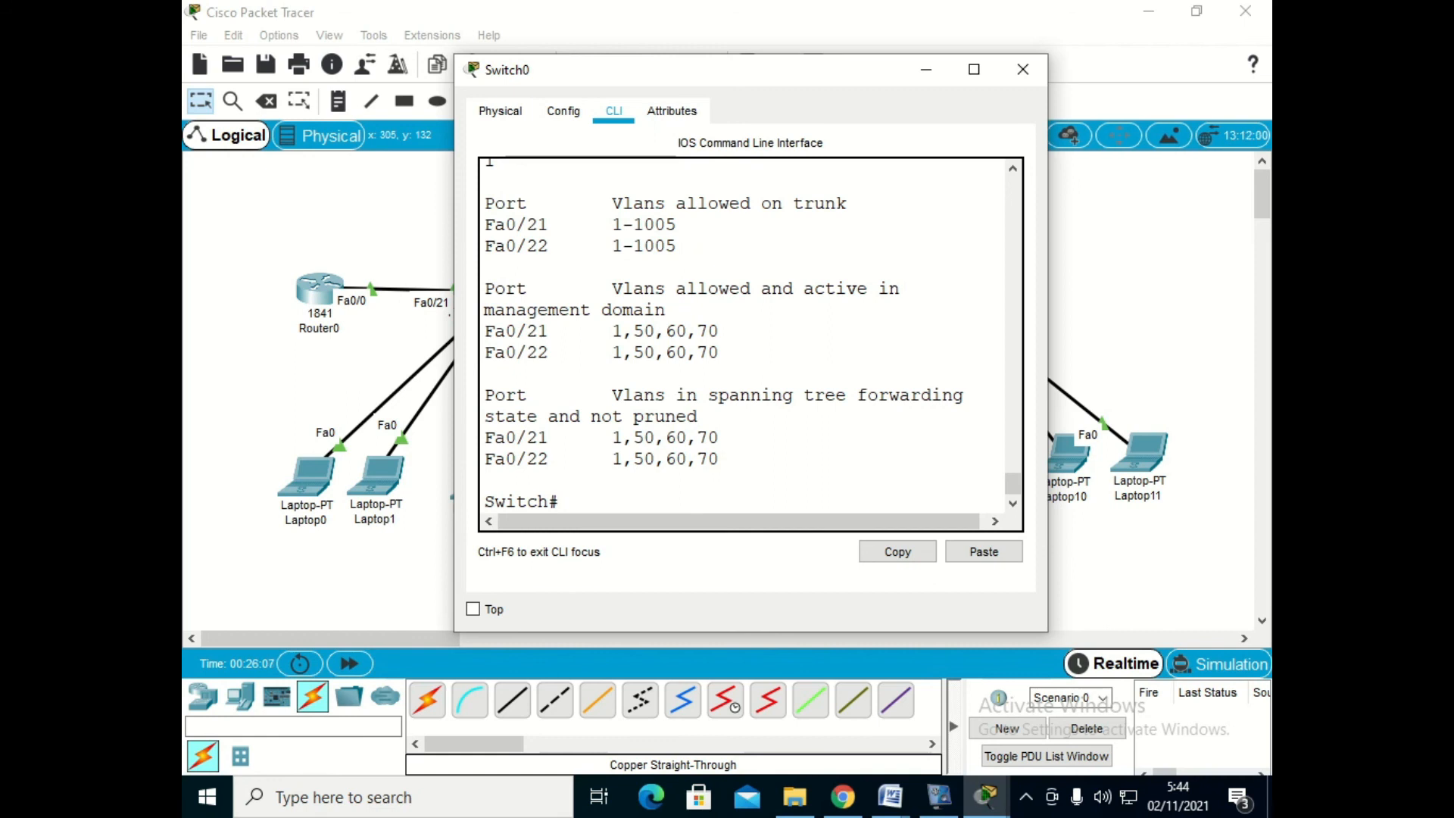
click(974, 69)
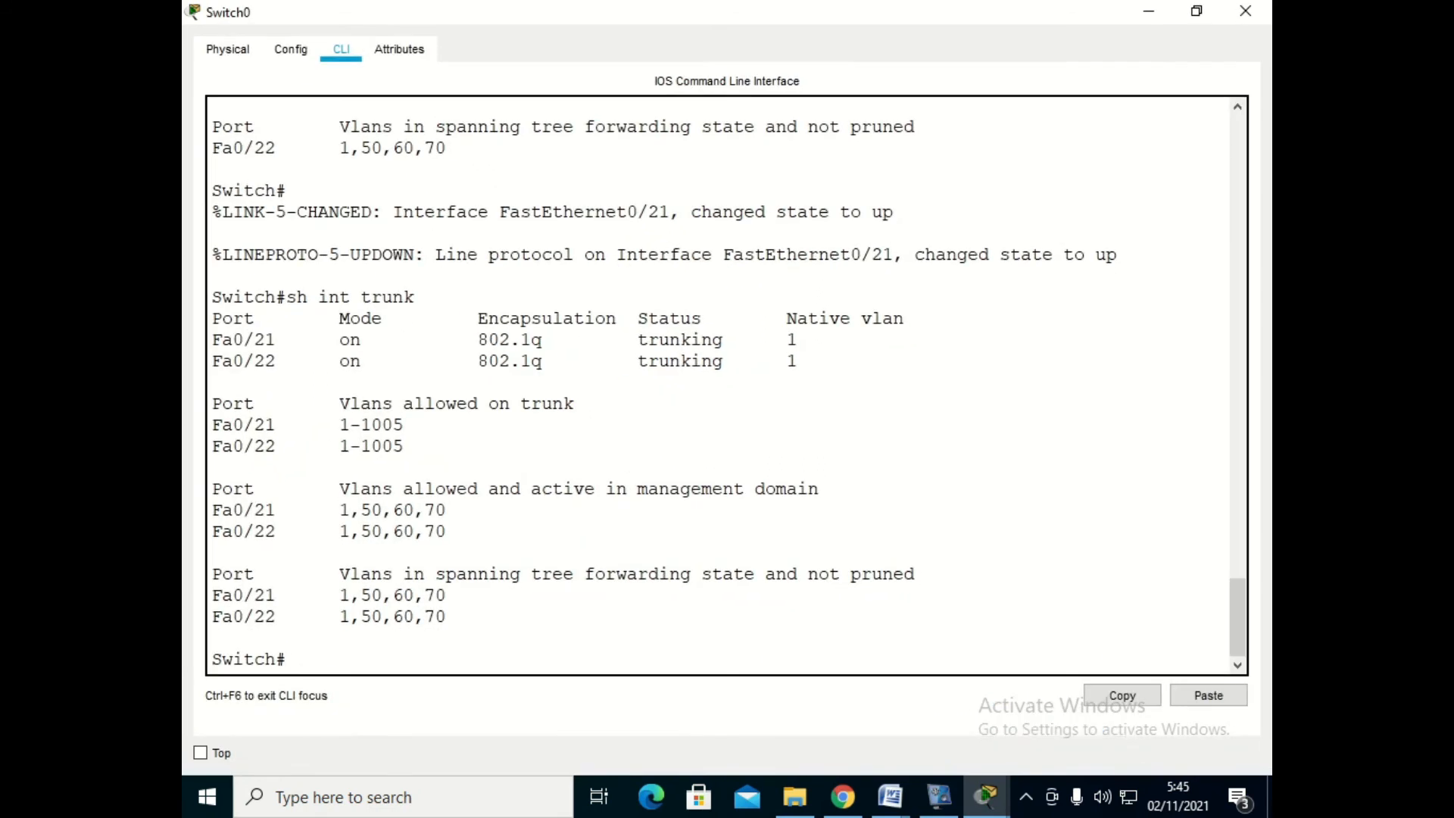
drag(212, 595, 425, 595)
drag(212, 339, 799, 360)
click(1148, 10)
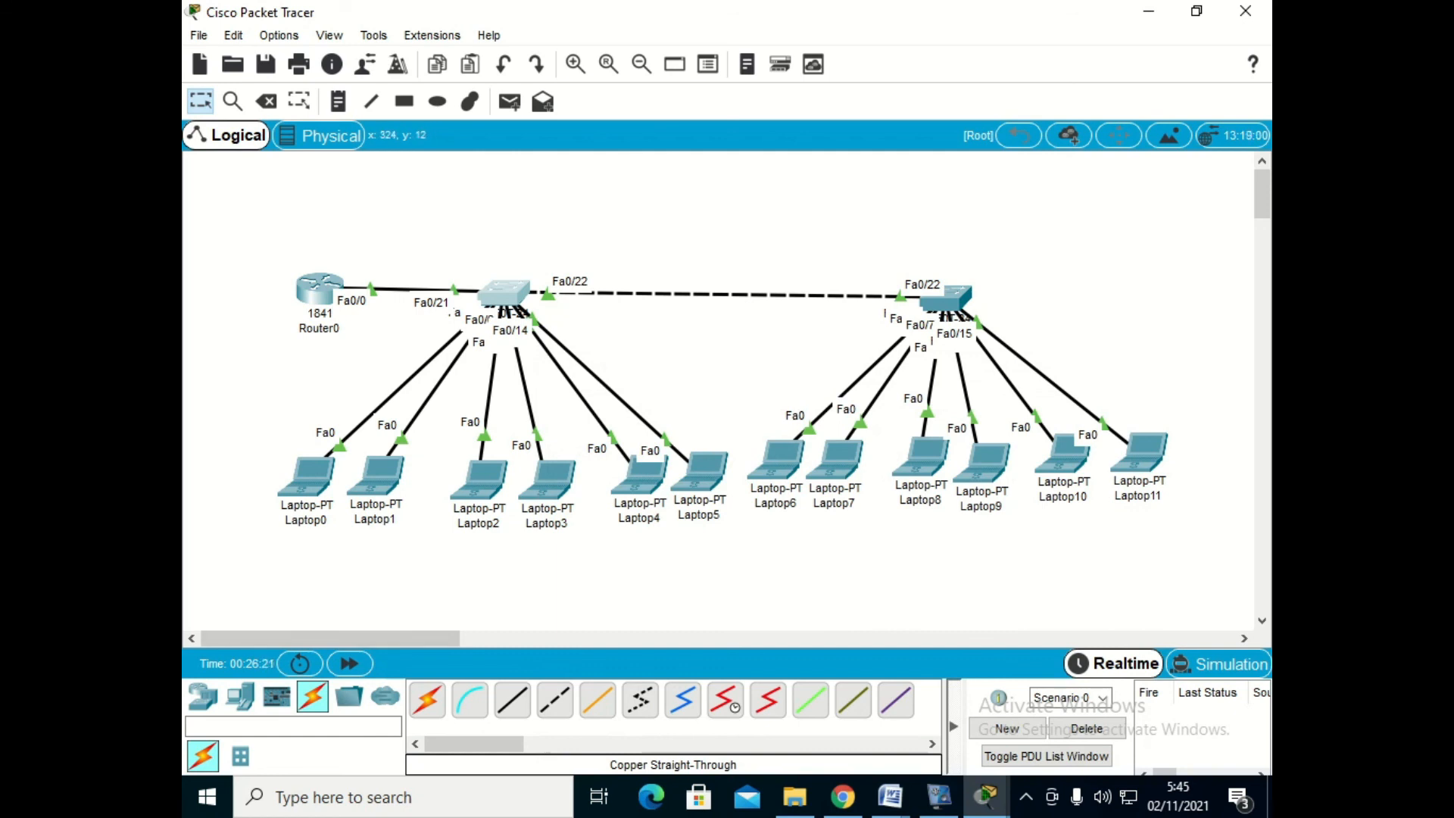
- Test connectivity from Laptop0 to Laptop2 with a simple PDU, deleting the scenario once and sending the PDU again
click(510, 101)
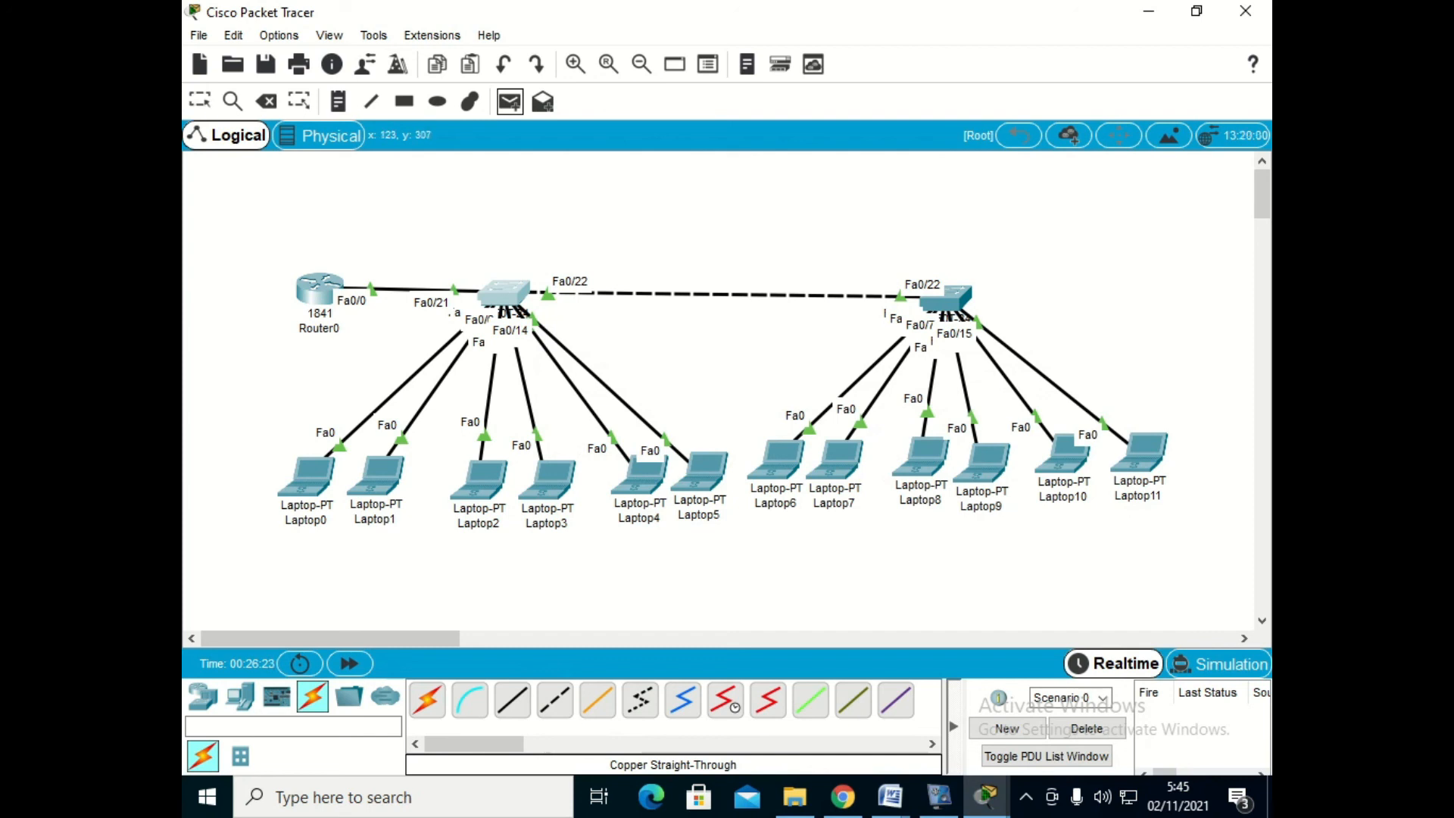
mouse_move(313, 481)
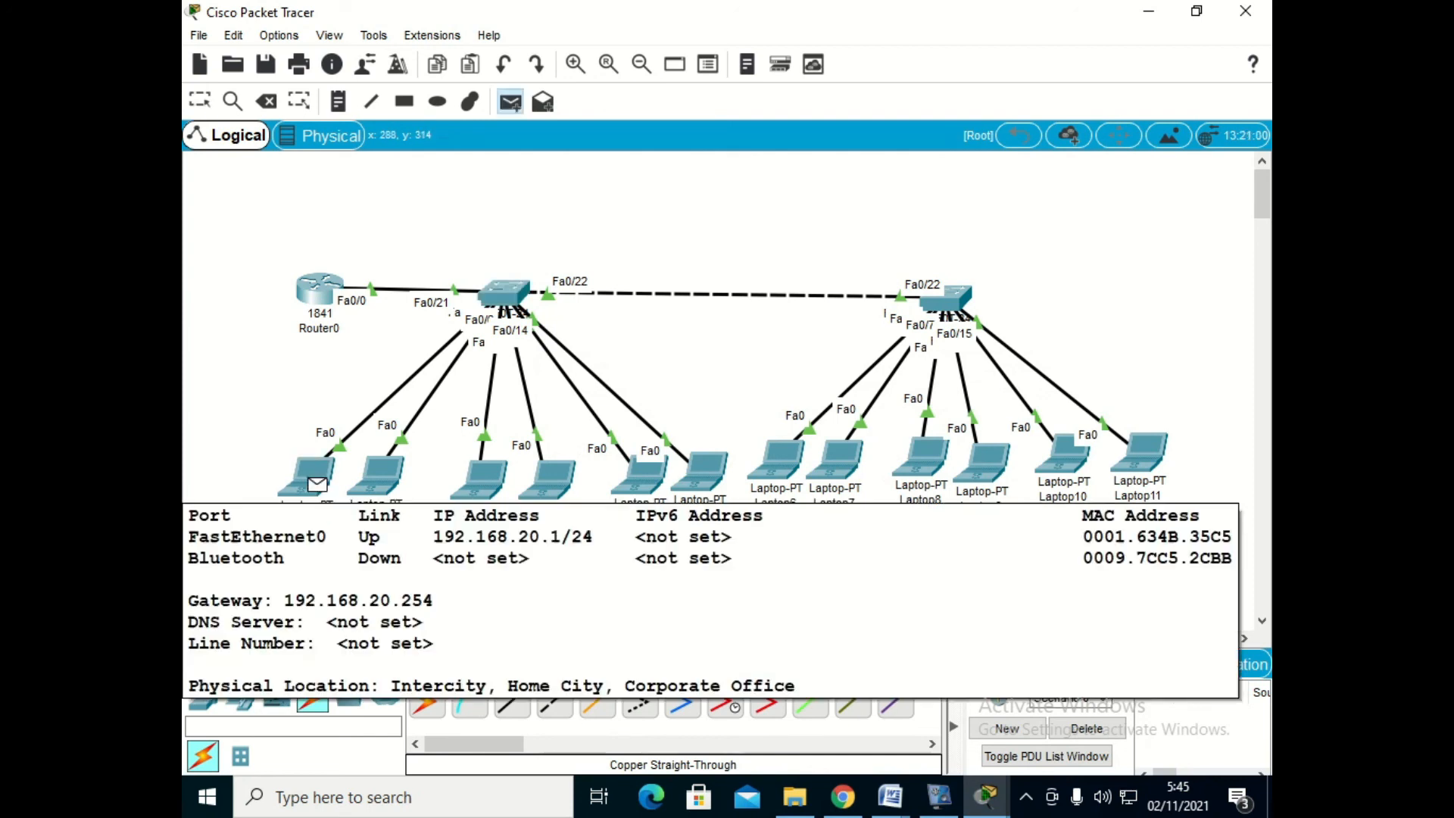
click(487, 485)
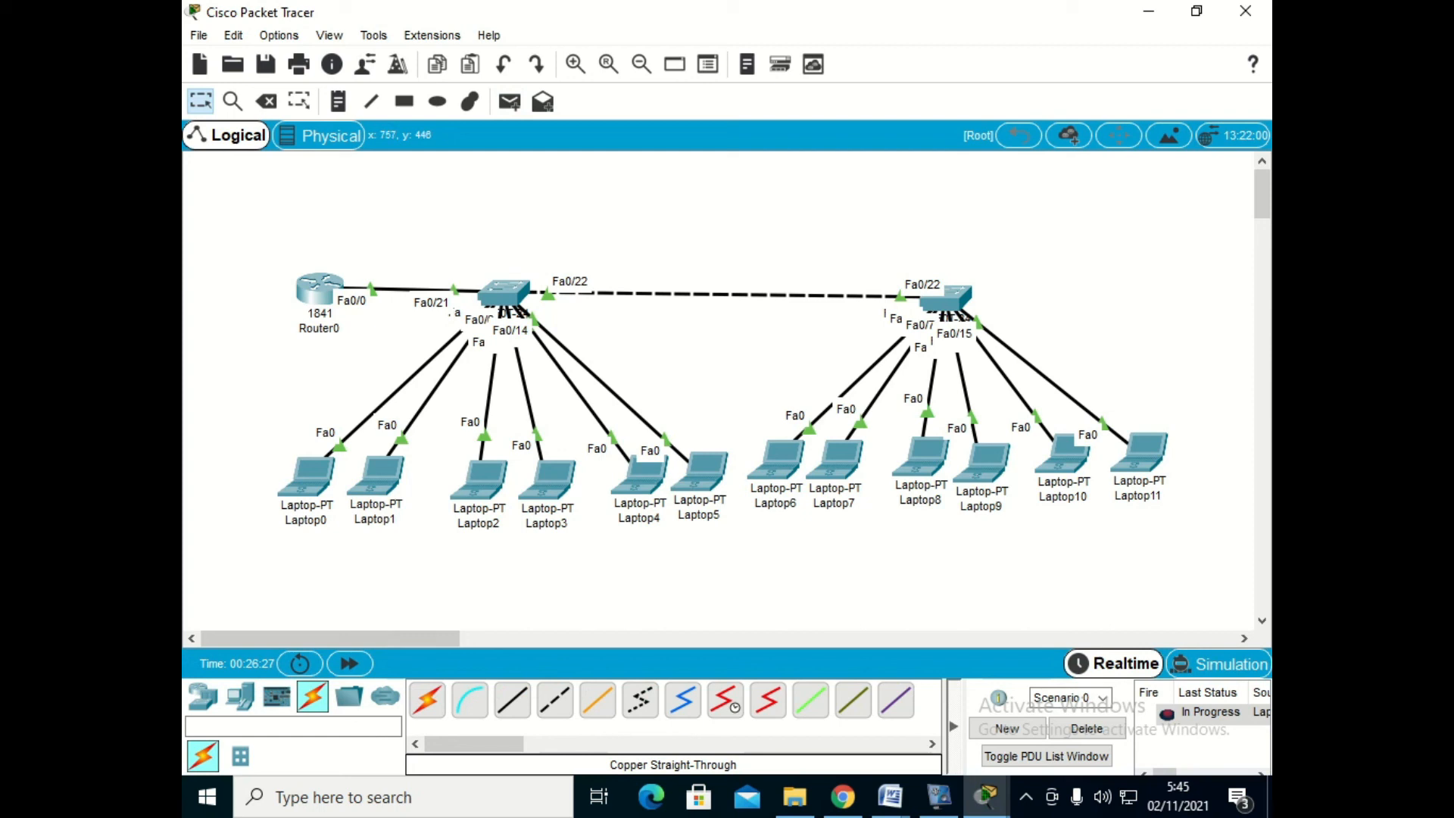
click(1087, 728)
click(509, 101)
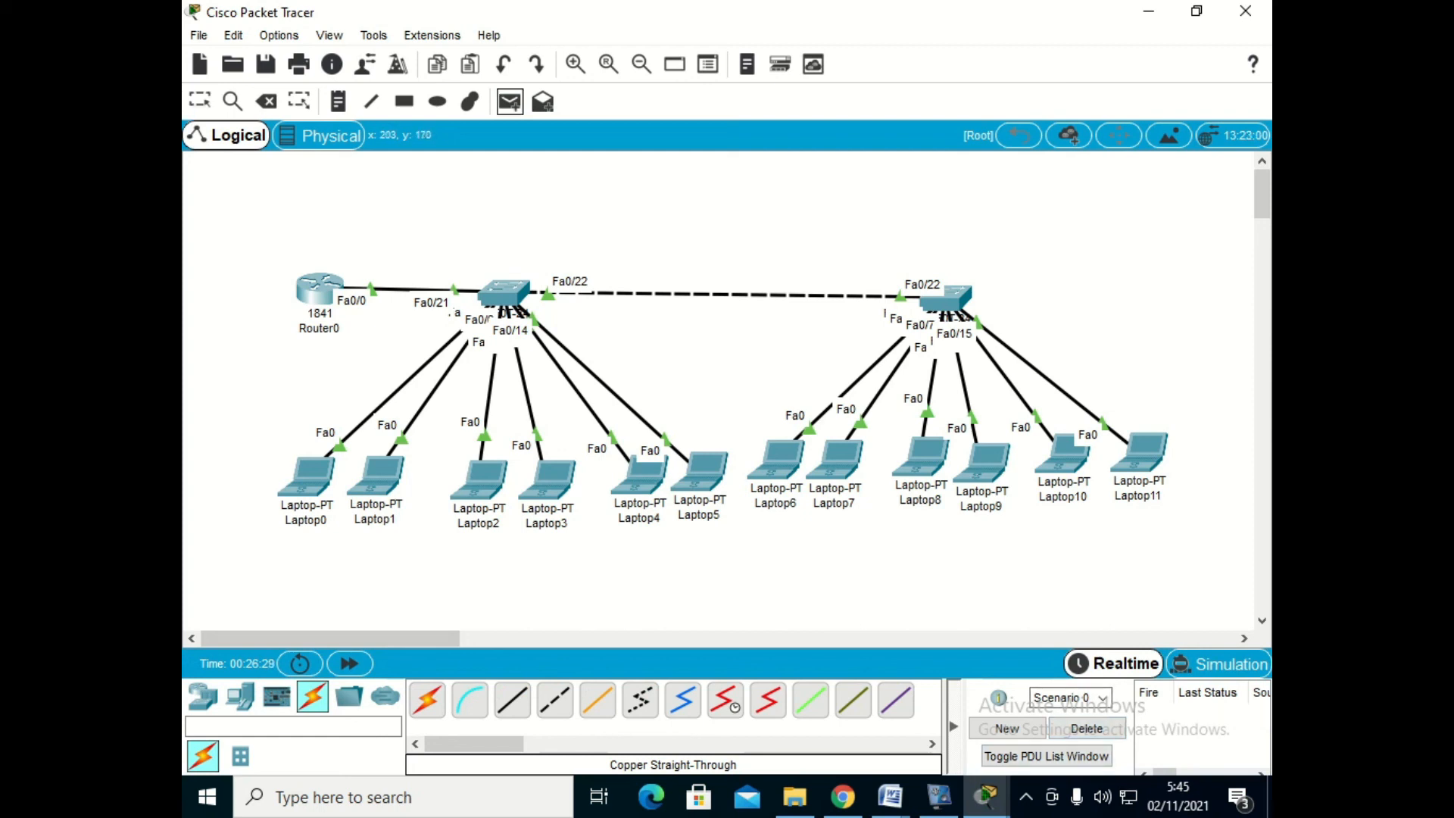
click(318, 480)
click(483, 482)
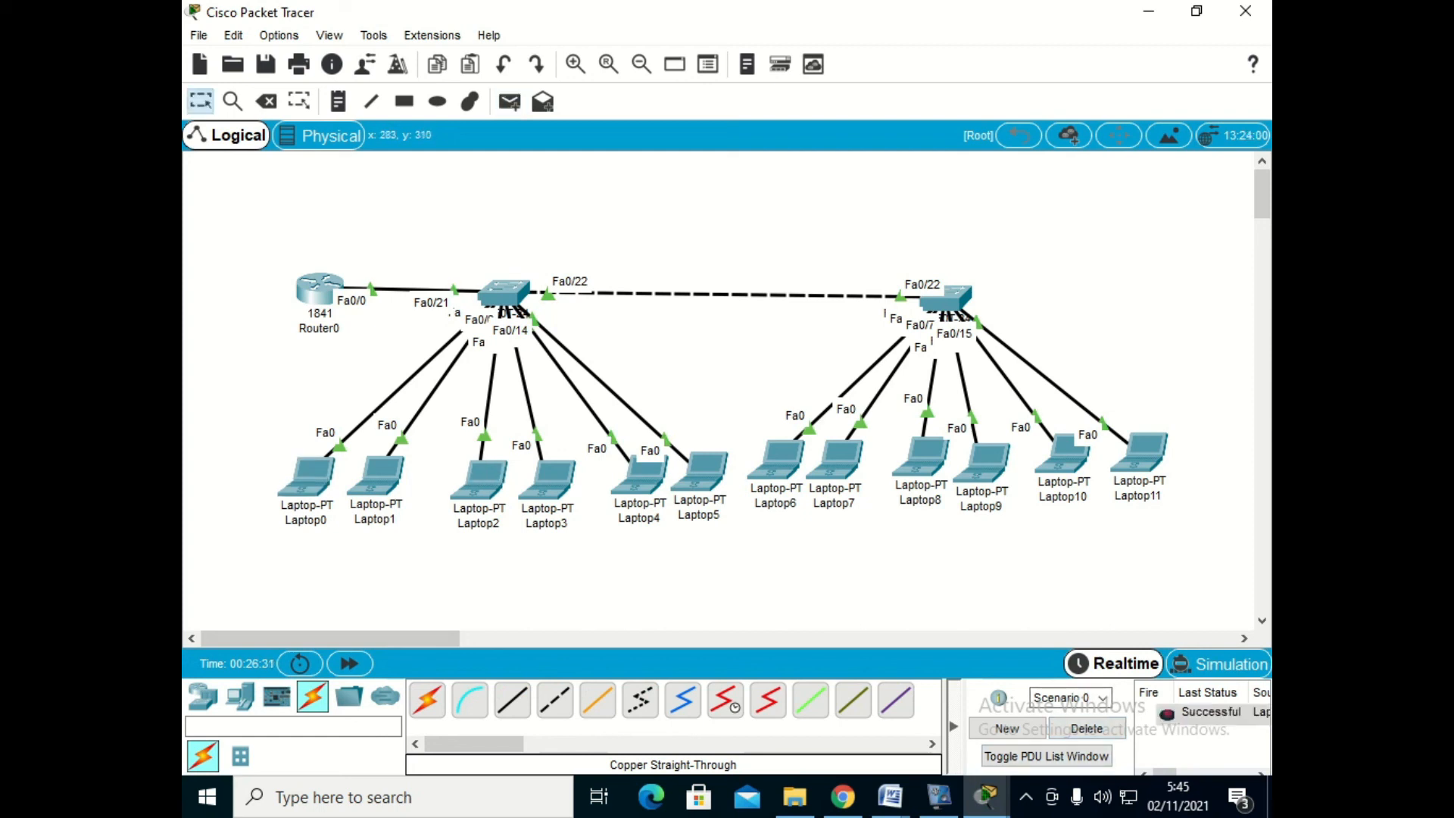
- Test connectivity across the switches by sending two simple PDUs from Laptop0 to Laptop8
click(509, 101)
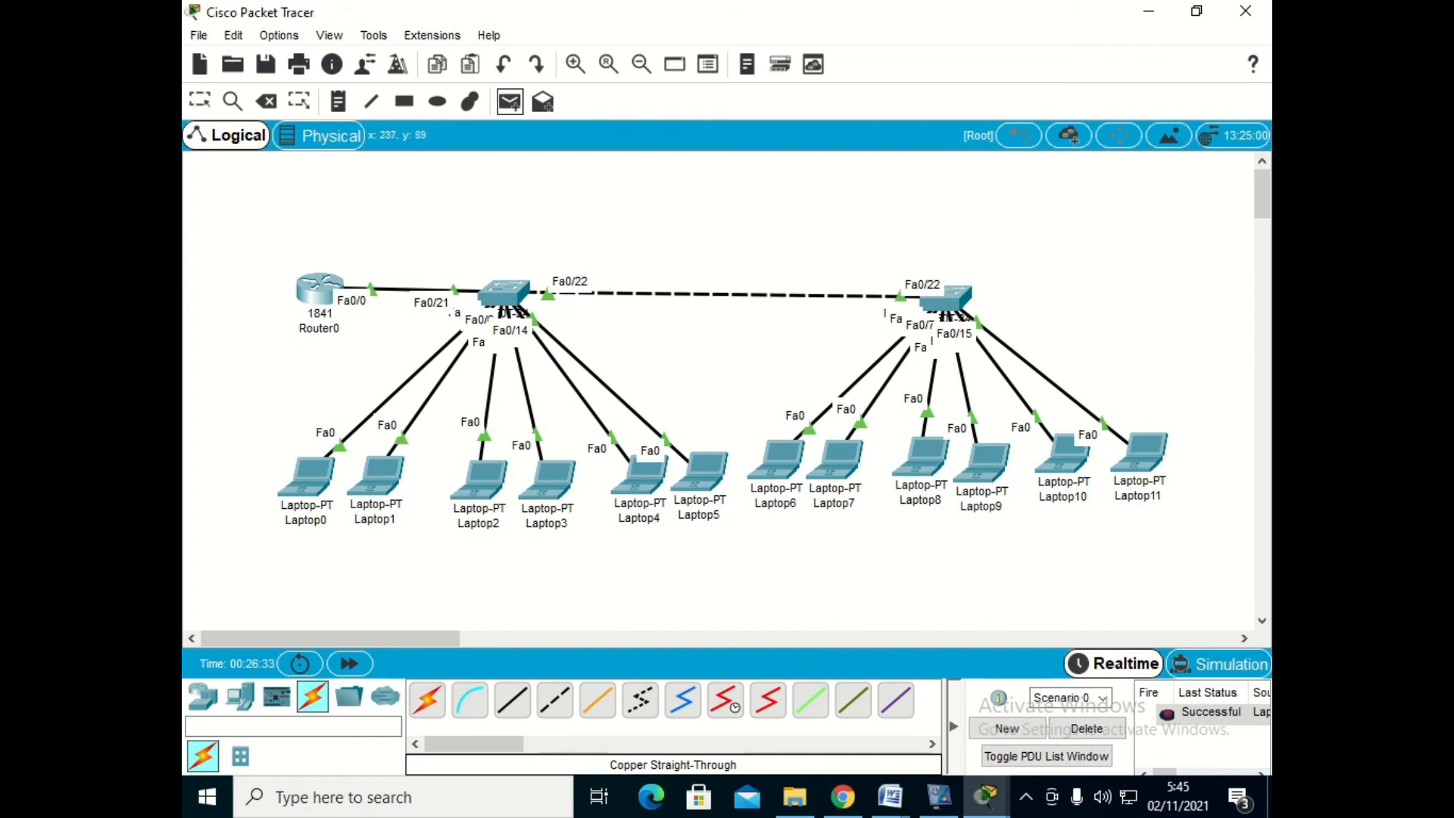
click(318, 481)
click(929, 463)
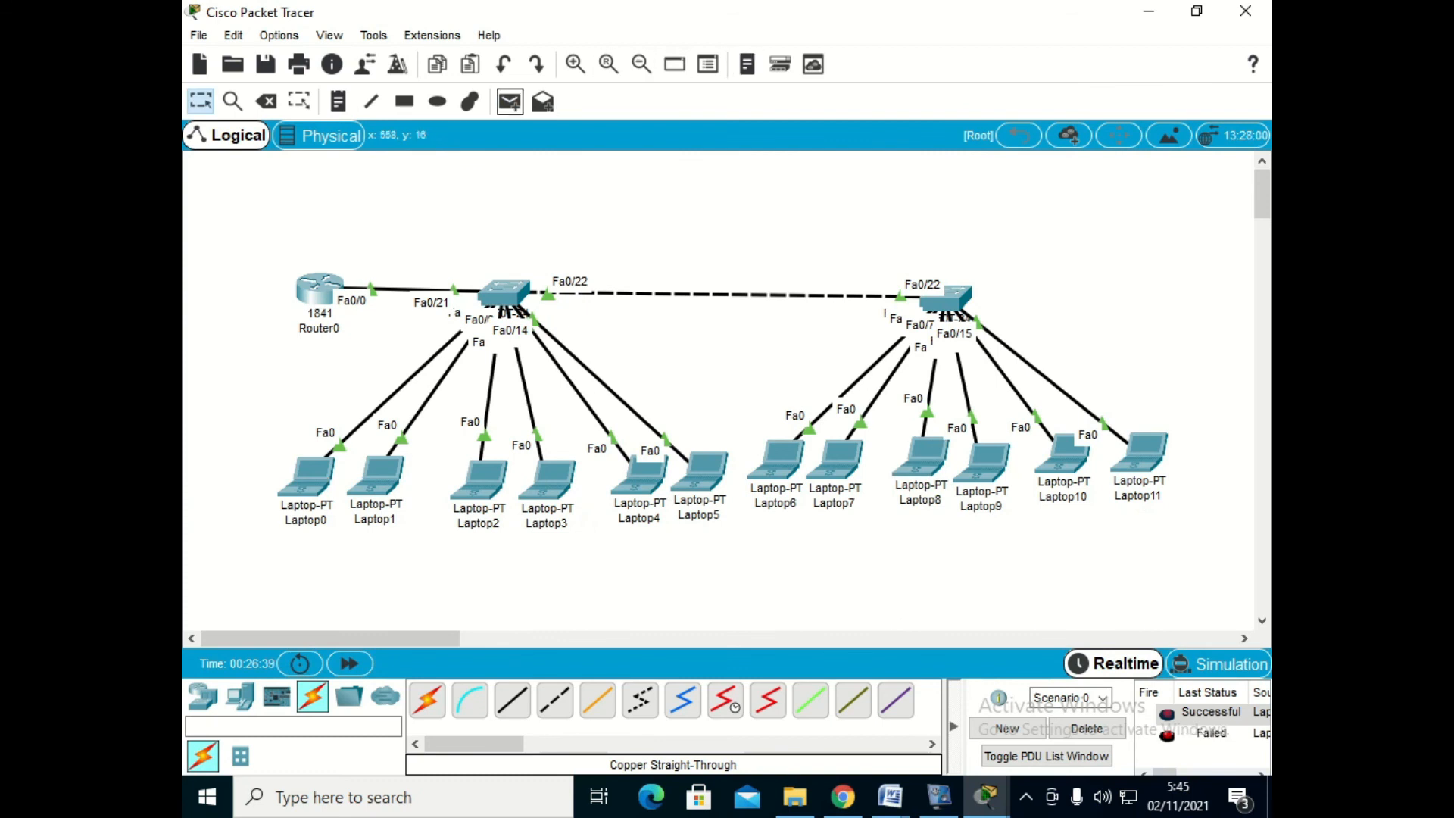
click(509, 102)
click(317, 483)
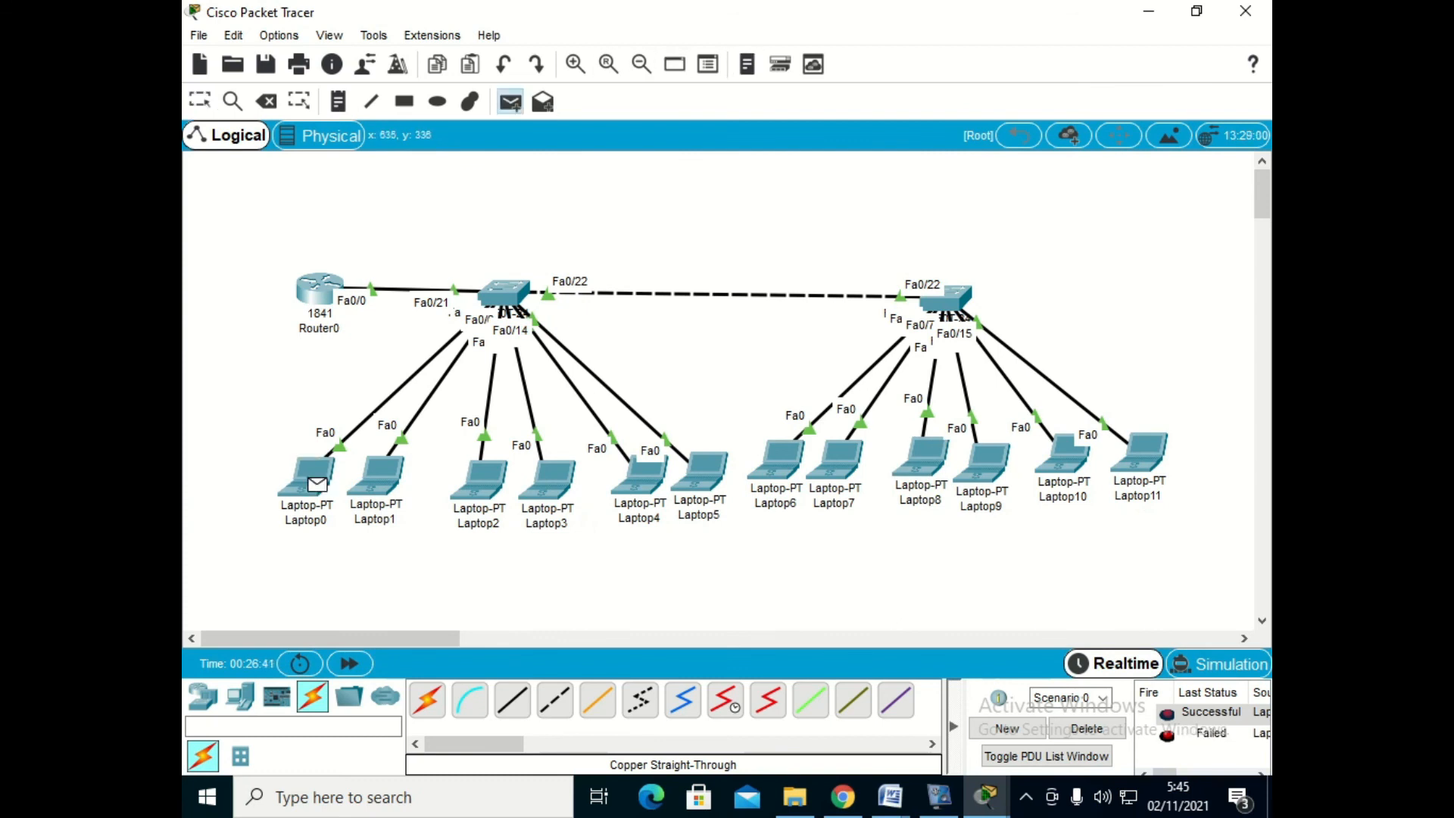
click(920, 458)
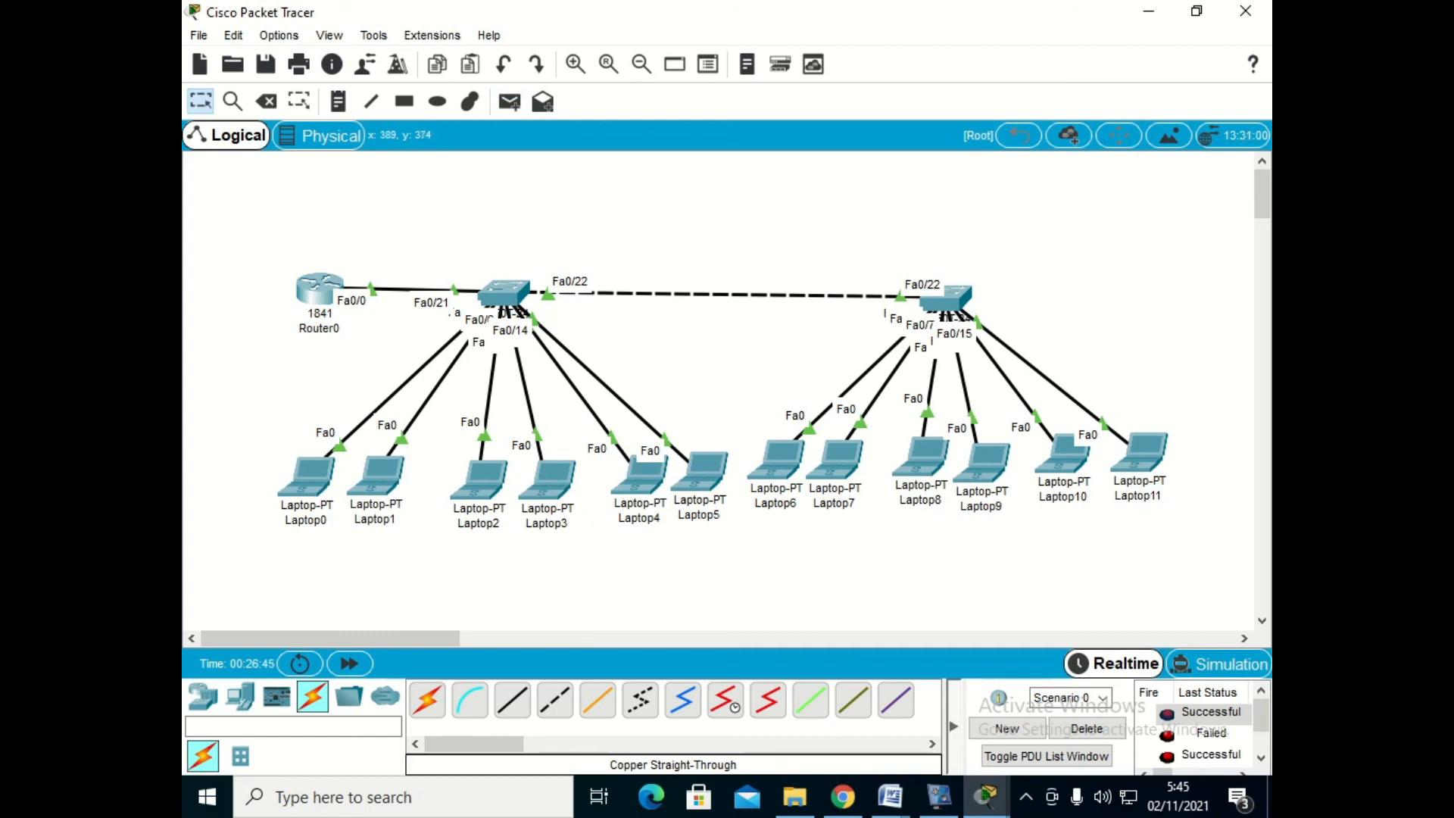
- Delete the current PDU scenario and send two simple PDUs from Laptop0 to Laptop10
click(1086, 729)
click(509, 102)
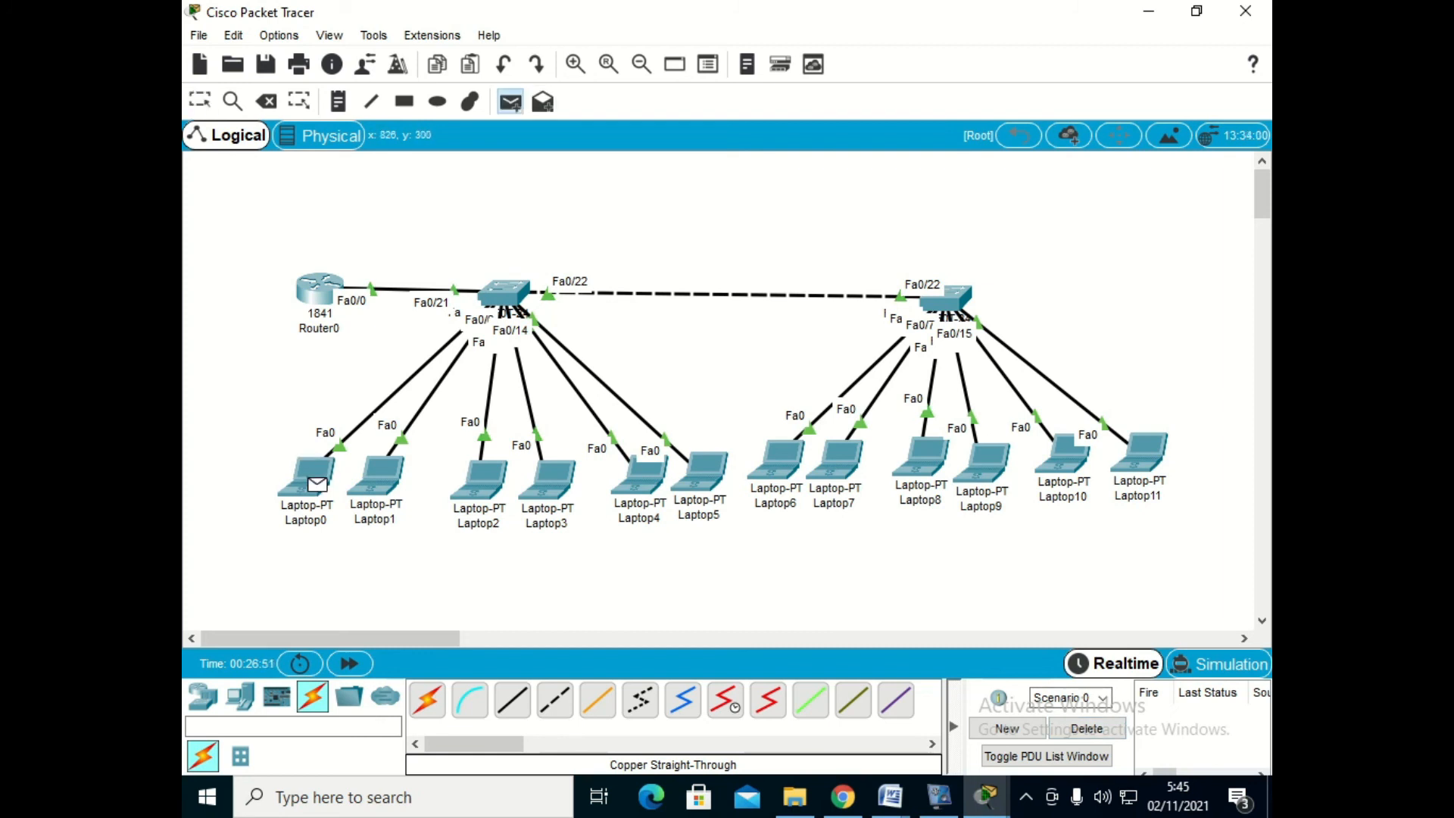
click(1062, 454)
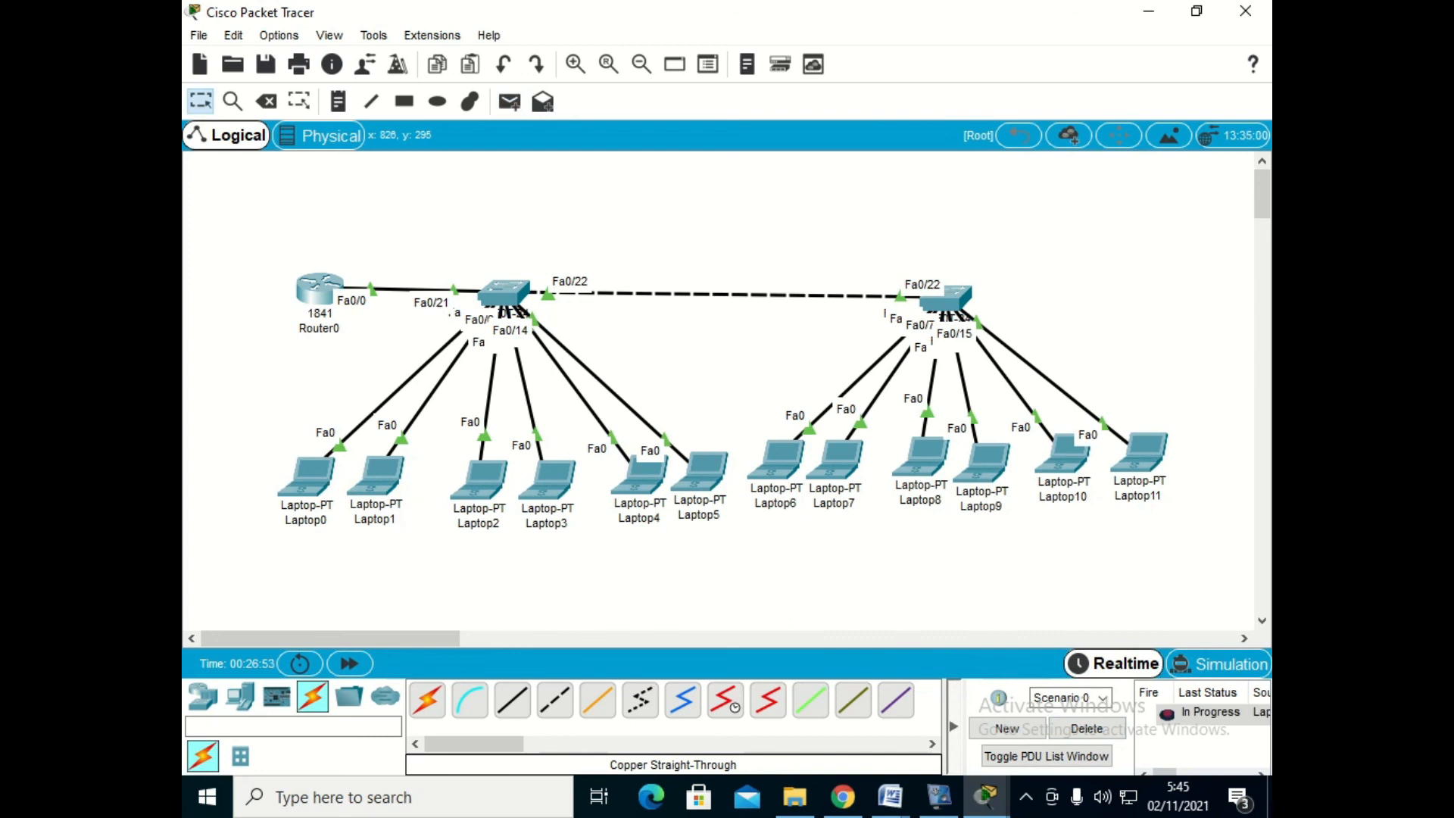
click(510, 102)
click(307, 477)
click(1063, 454)
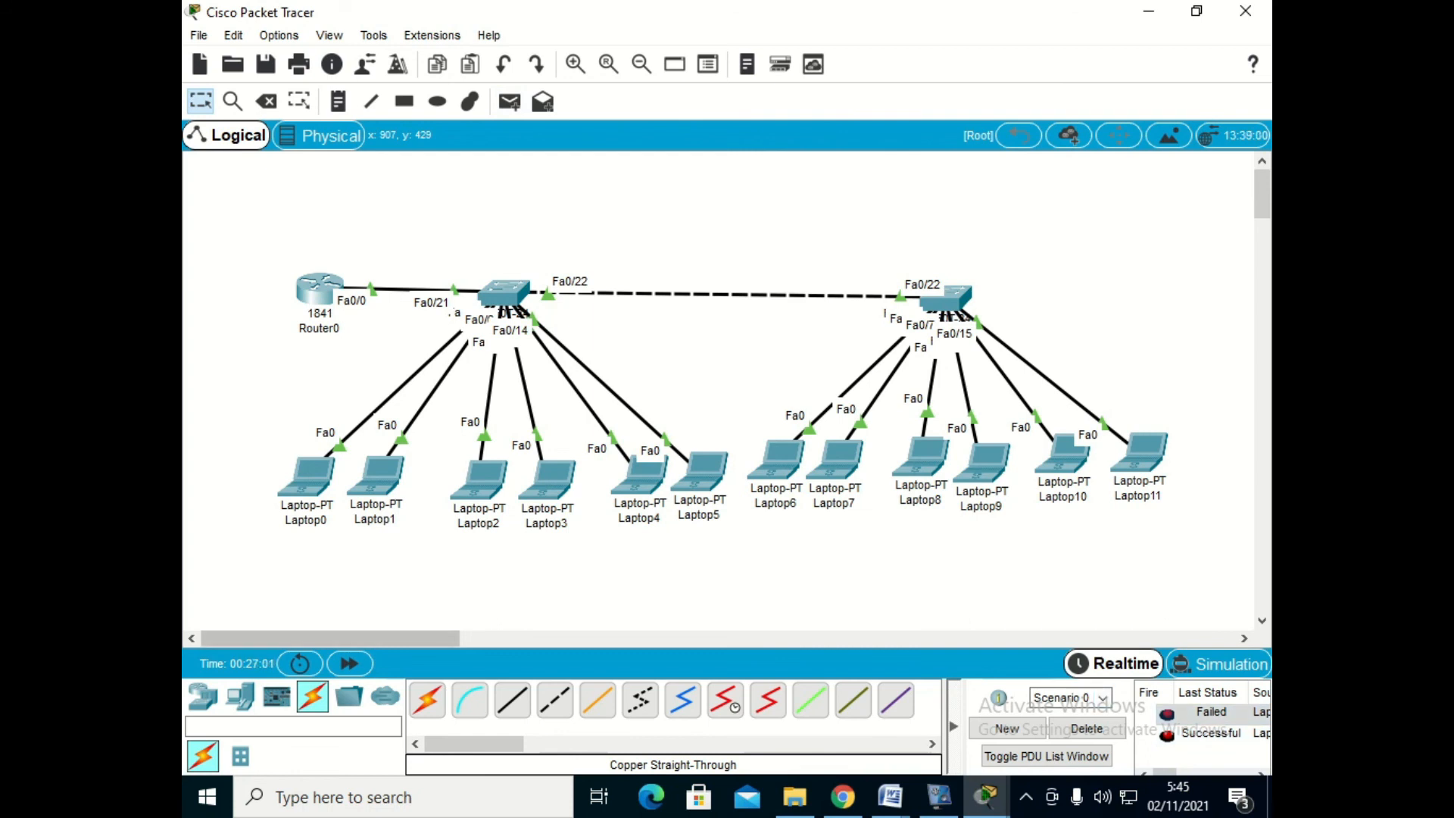
- Switch to the "soal vlan" document in Microsoft Word and review its InterVLAN topology diagram
mouse_move(890, 796)
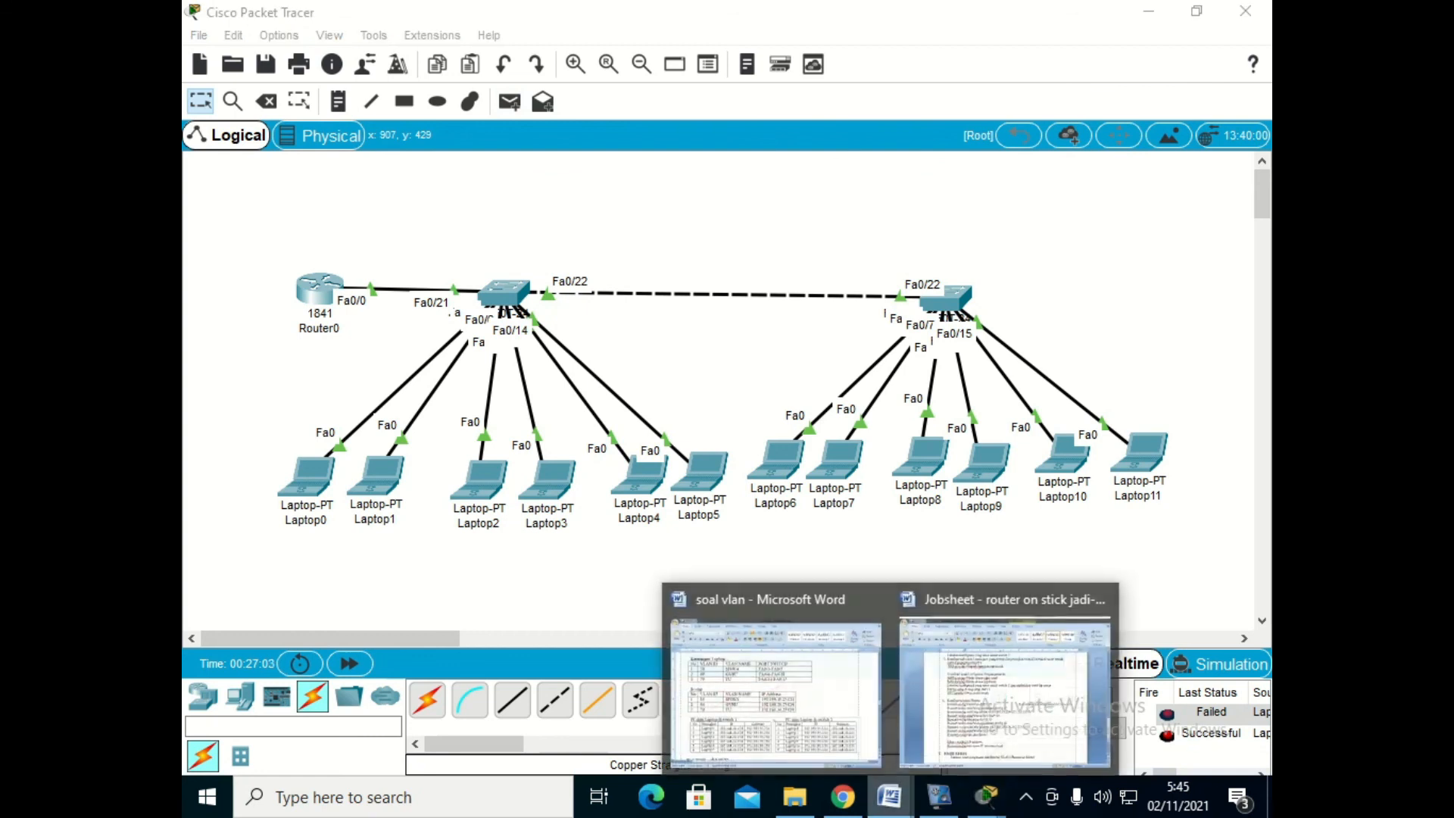
click(773, 677)
scroll(694, 454, up, 5)
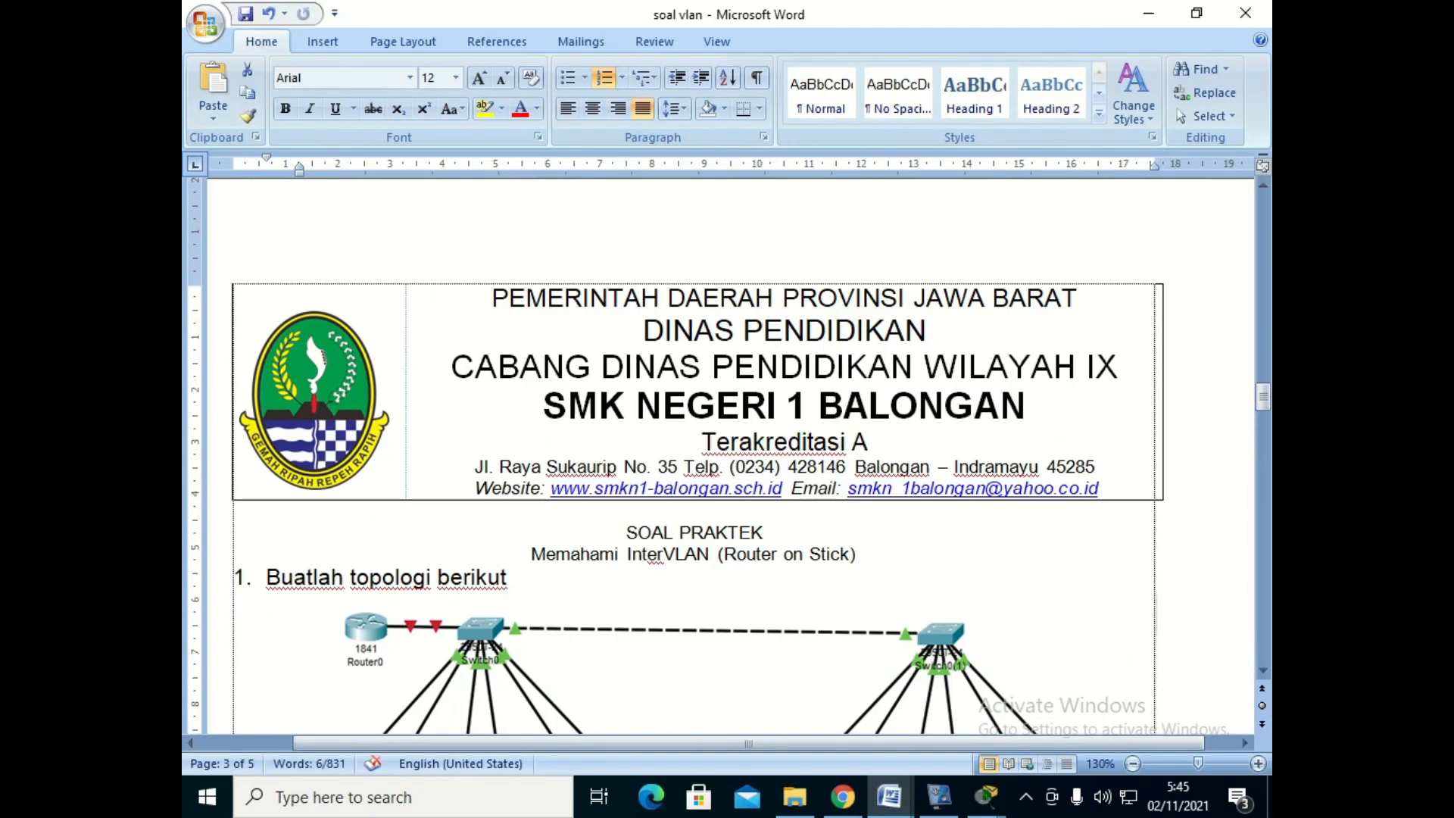
scroll(694, 454, down, 3)
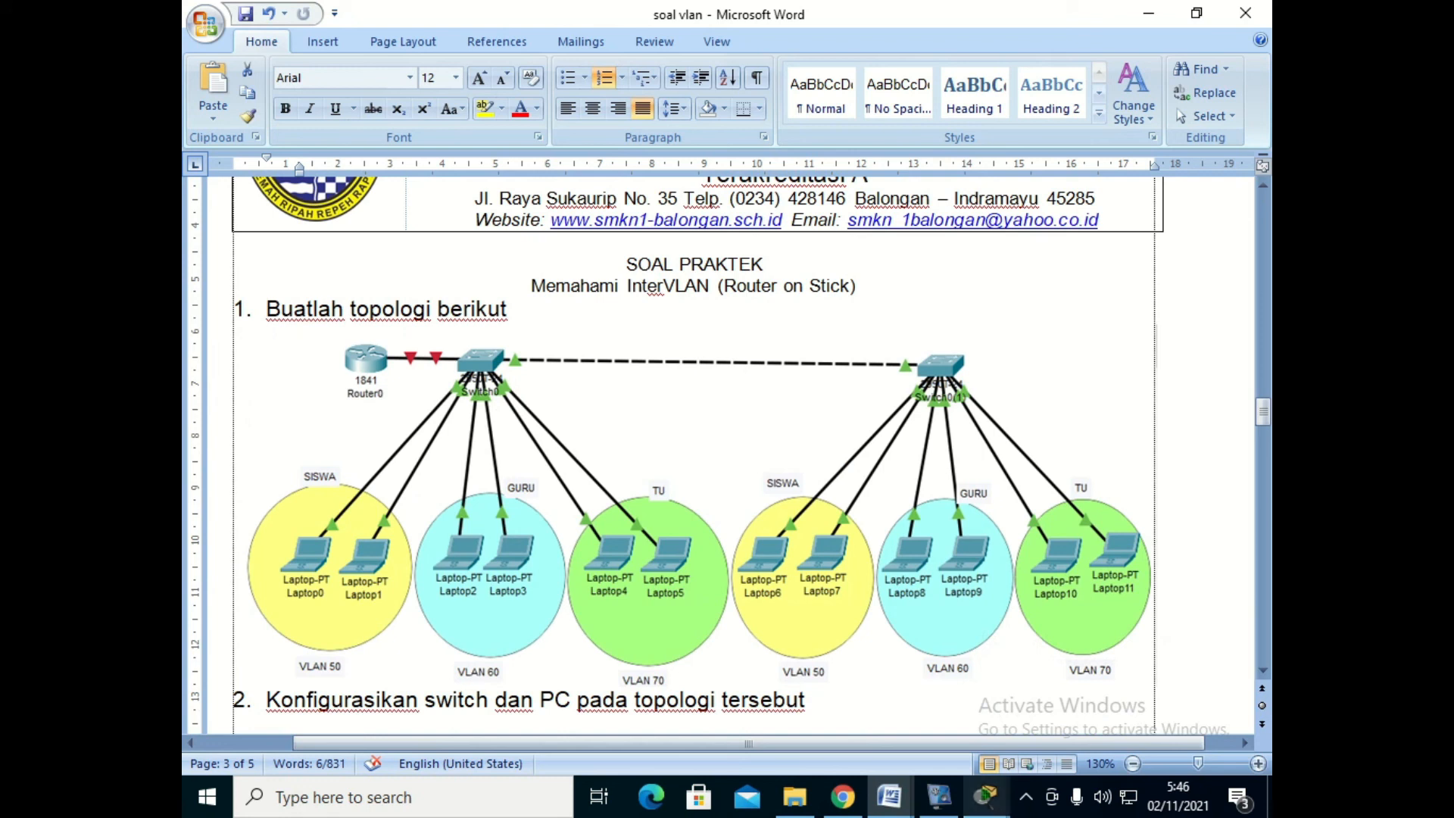
mouse_move(986, 796)
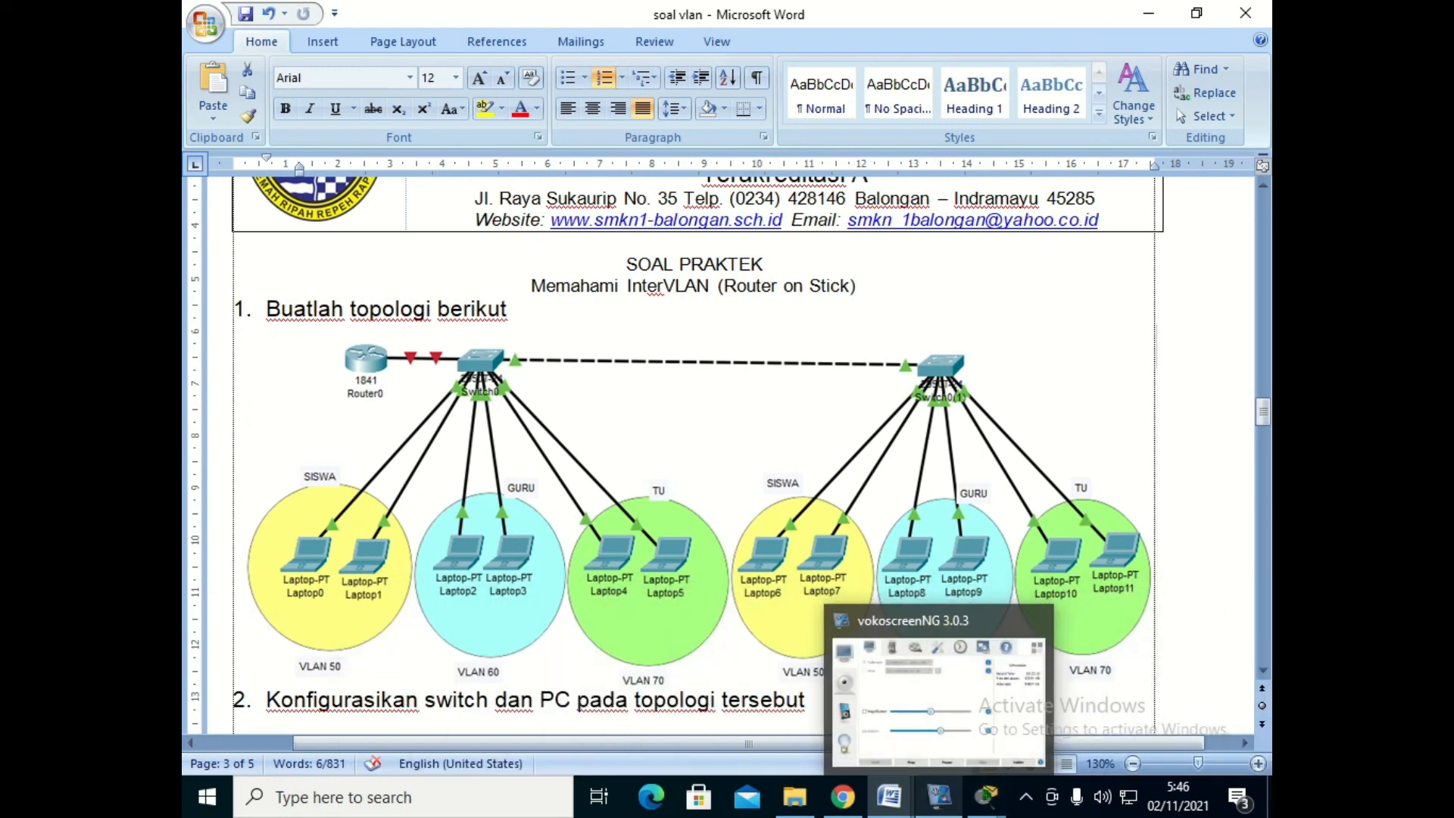
click(939, 796)
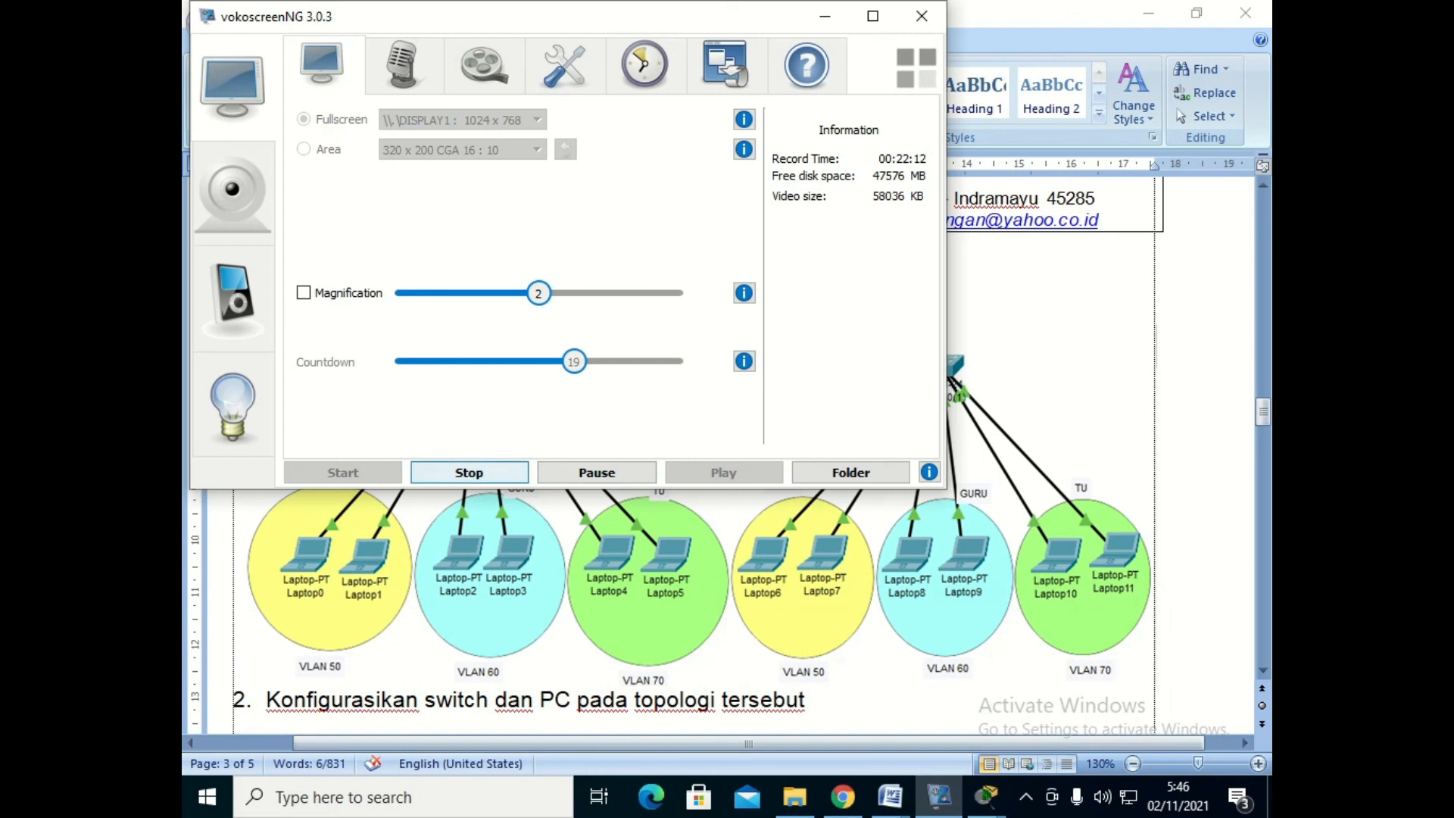
click(469, 473)
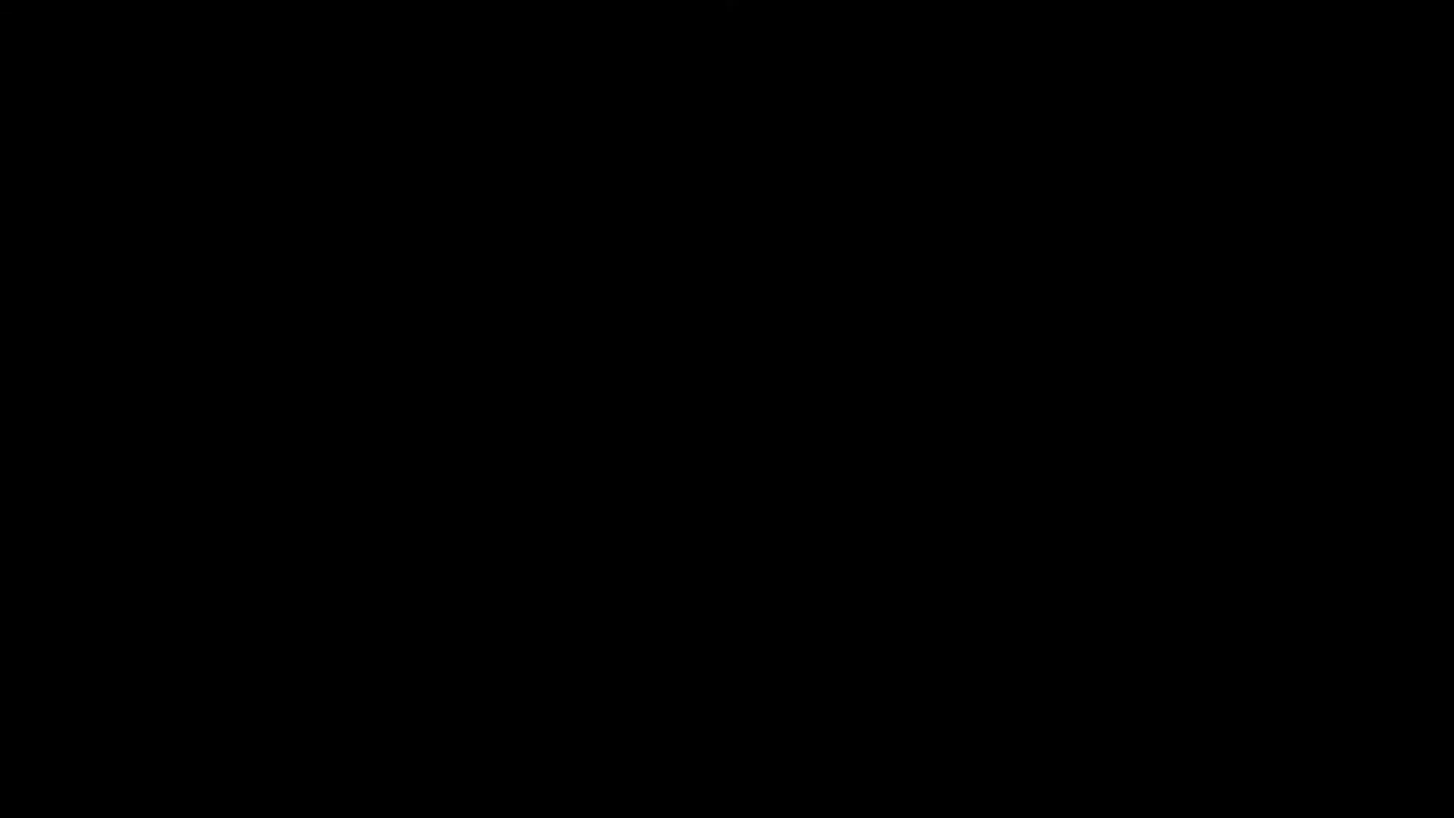